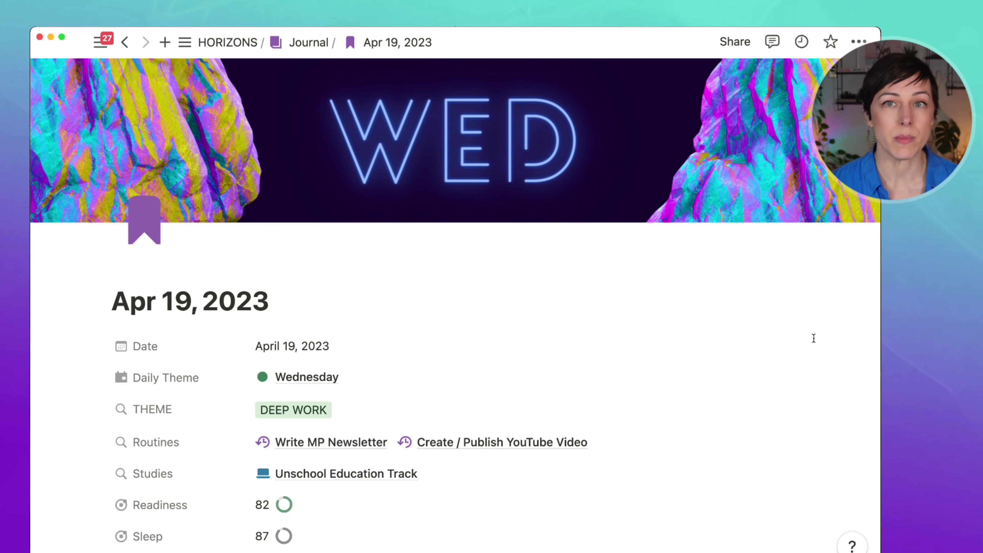
- Browse the themes available for linking in the Daily Theme property of the Apr 19, 2023 journal entry
{"action": "scroll", "coordinate": [814, 335], "scroll_direction": "down", "scroll_amount": 3}
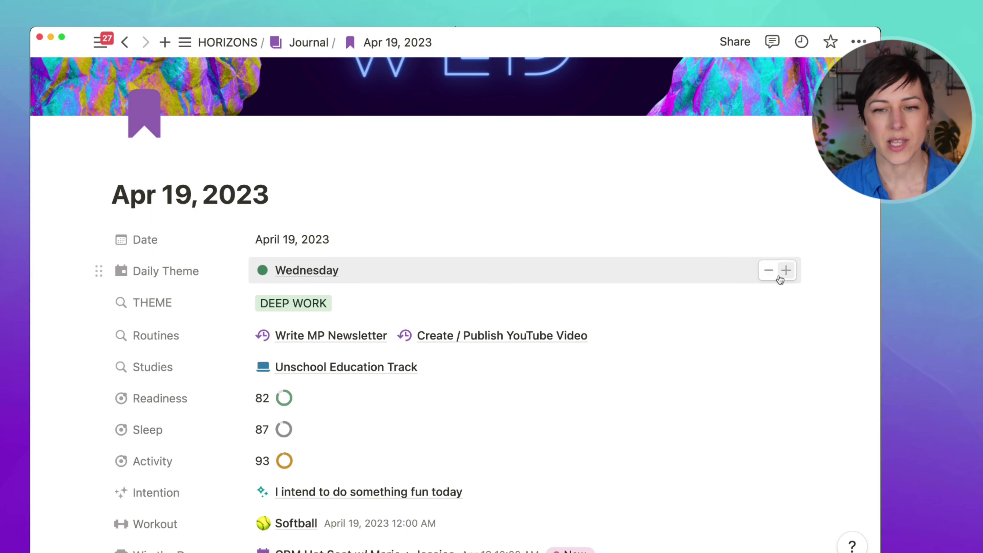
{"action": "left_click", "coordinate": [786, 272]}
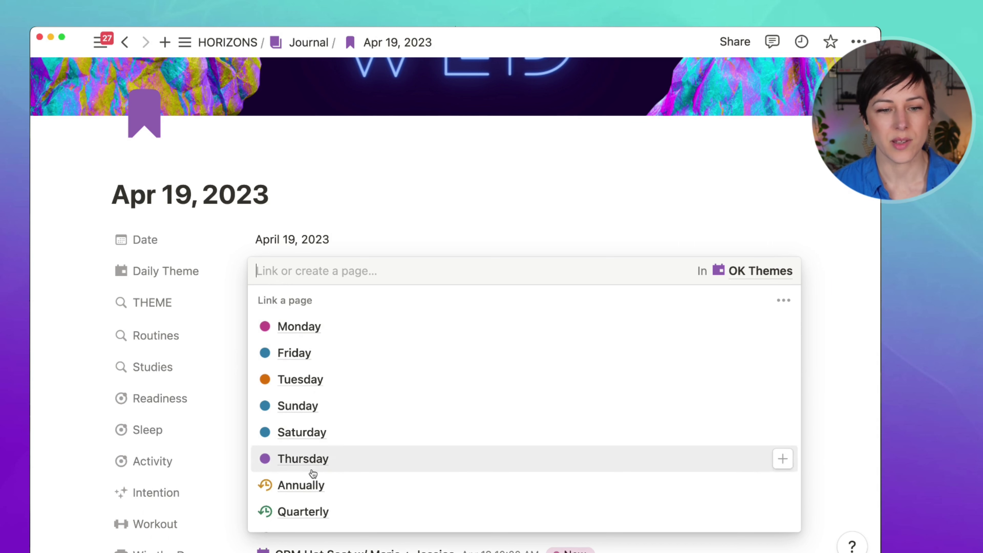
{"action": "left_click", "coordinate": [318, 238]}
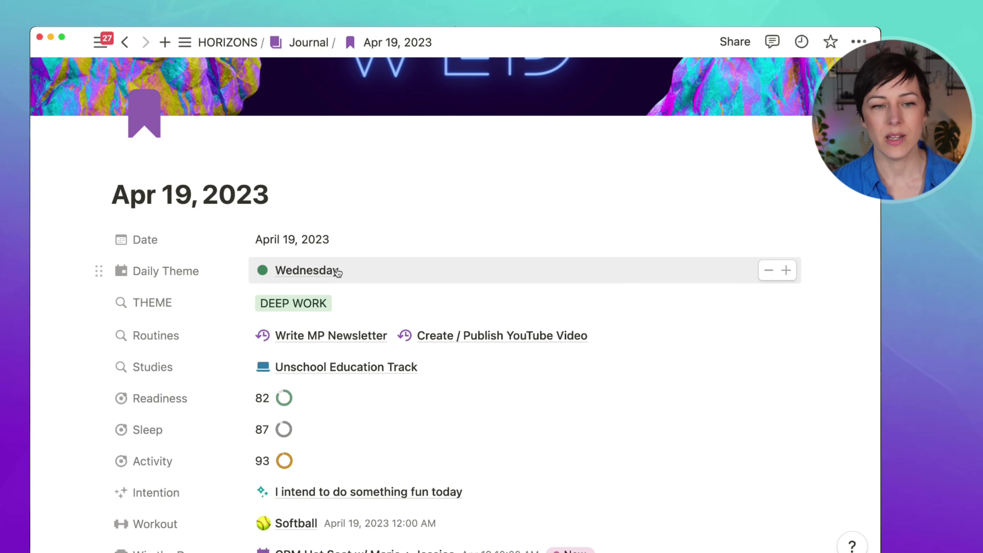
- Open the Wednesday page linked as Daily Theme and review its theme, projects, recurring tasks and workout properties
{"action": "left_click", "coordinate": [318, 272]}
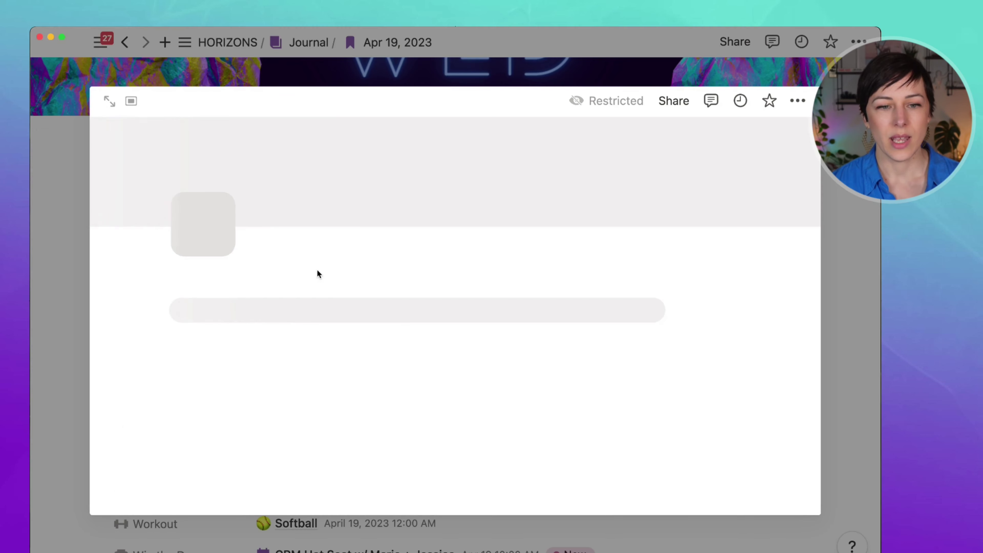
{"action": "scroll", "coordinate": [547, 308], "scroll_direction": "down", "scroll_amount": 3}
{"action": "scroll", "coordinate": [544, 313], "scroll_direction": "down", "scroll_amount": 1}
{"action": "scroll", "coordinate": [544, 312], "scroll_direction": "down", "scroll_amount": 1}
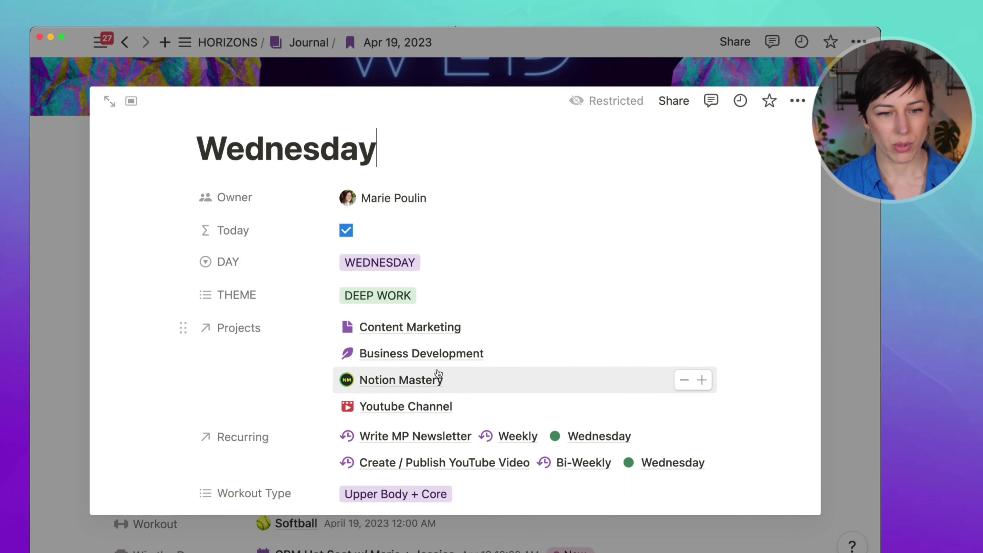
{"action": "scroll", "coordinate": [439, 374], "scroll_direction": "down", "scroll_amount": 2}
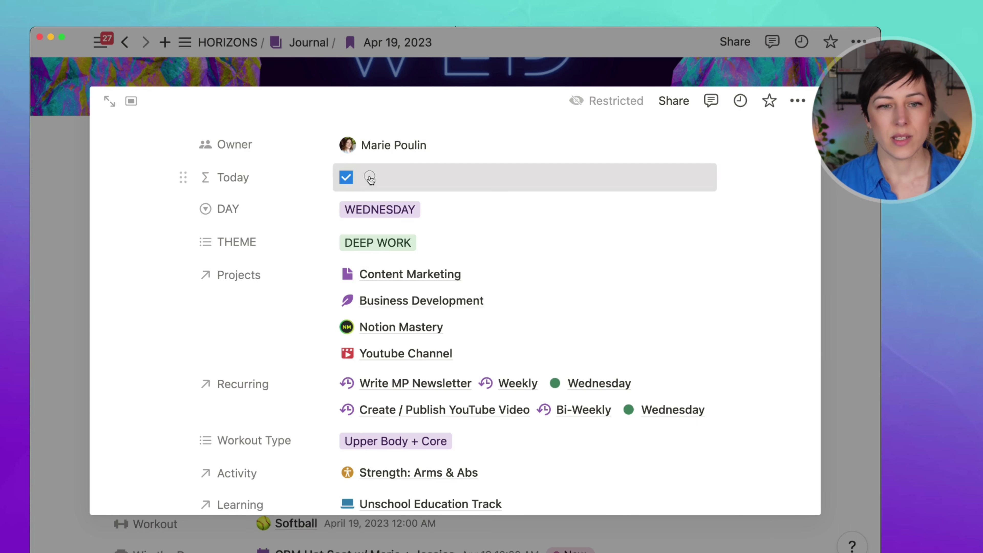
- Inspect the formula behind the Wednesday page's Today property, and return to the journal entry
{"action": "left_click", "coordinate": [368, 177]}
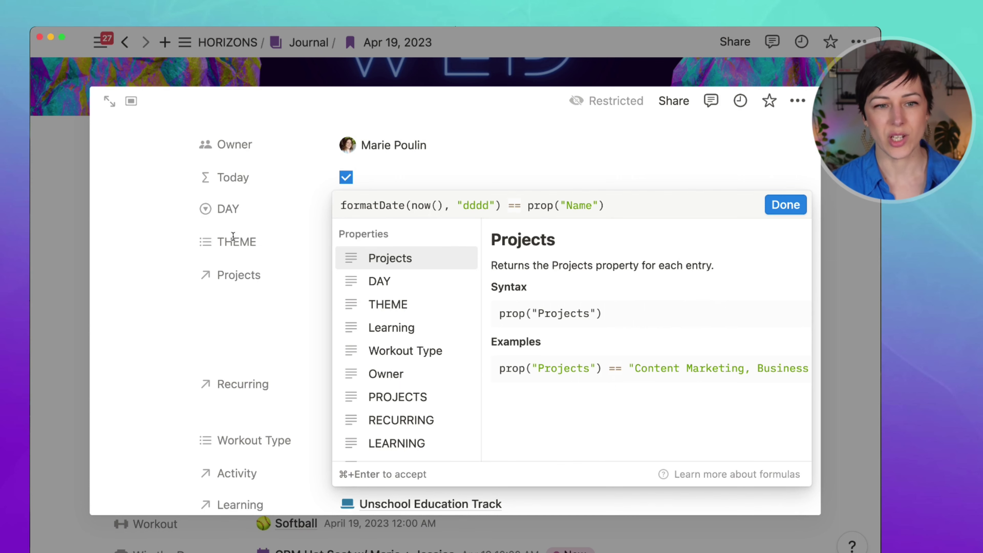
{"action": "left_click", "coordinate": [162, 237]}
{"action": "scroll", "coordinate": [163, 238], "scroll_direction": "up", "scroll_amount": 5}
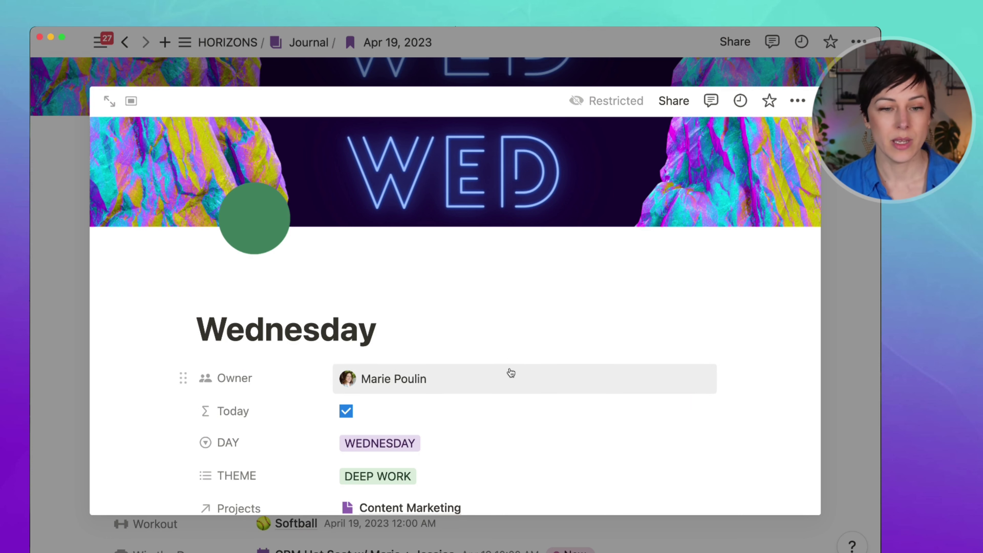
{"action": "left_click", "coordinate": [479, 83]}
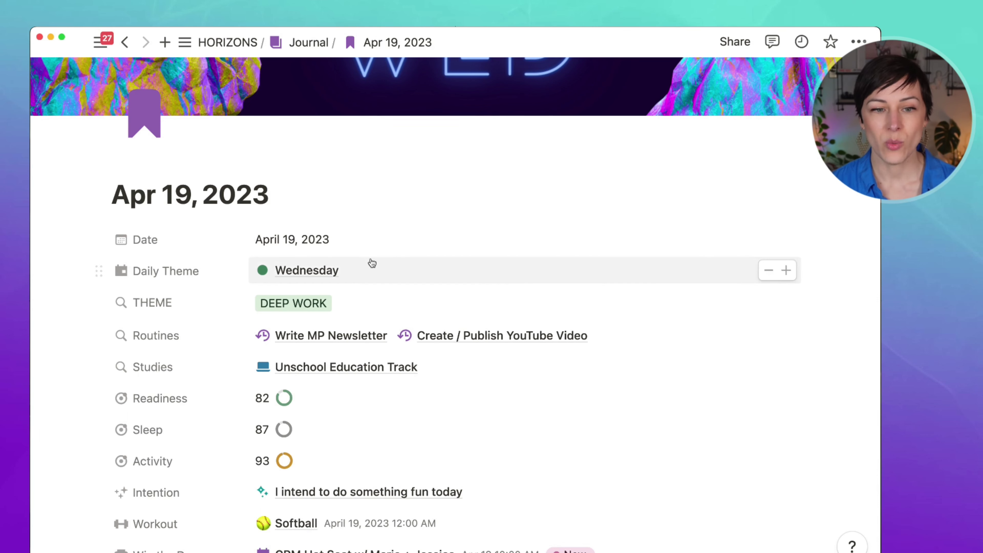
- Inspect the rollup settings of the journal entry's THEME property
{"action": "left_click", "coordinate": [194, 305]}
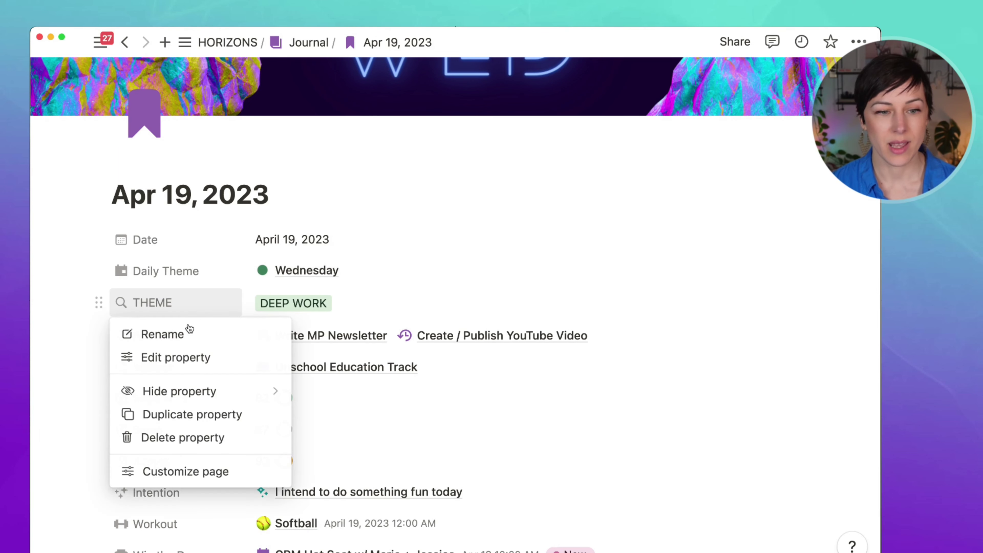
{"action": "left_click", "coordinate": [182, 365]}
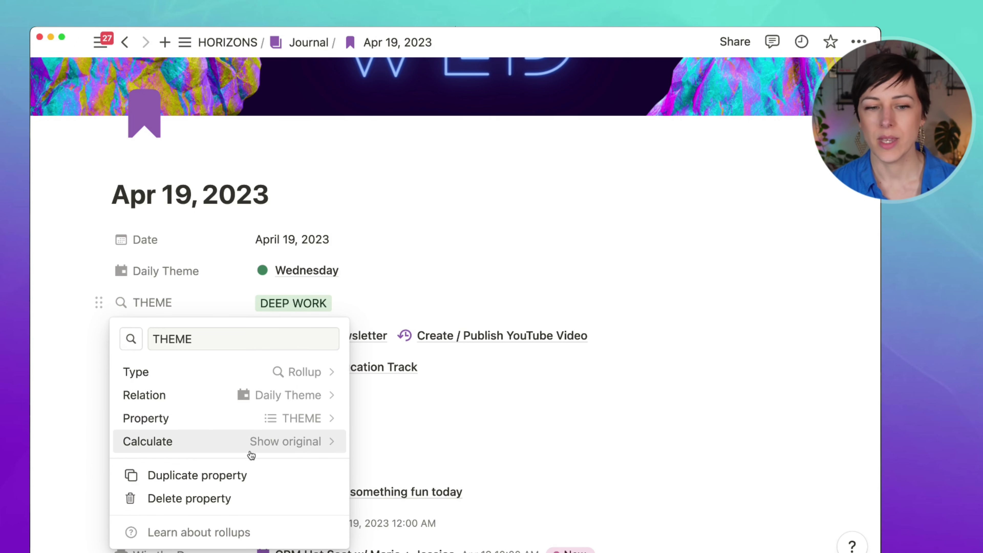
{"action": "left_click", "coordinate": [347, 306]}
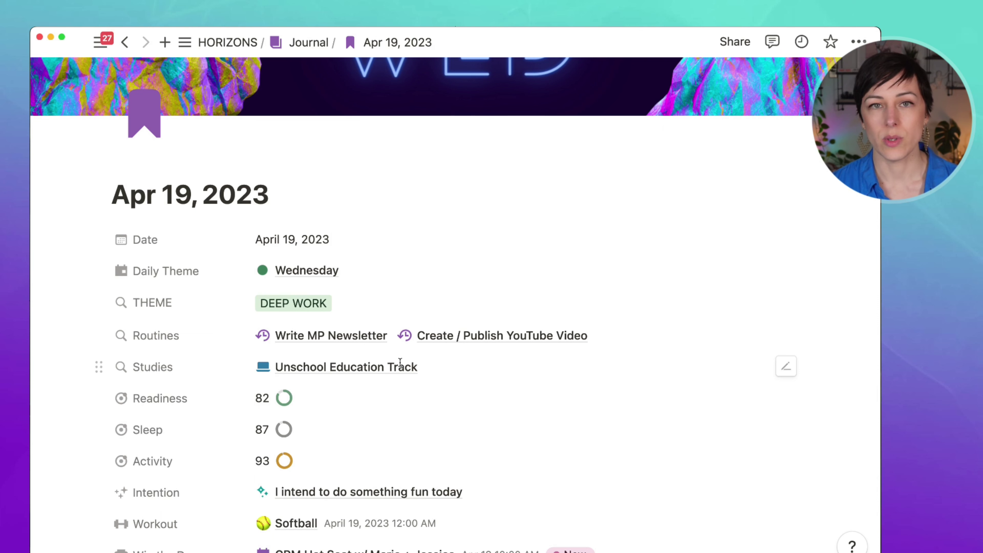
- Review the Readiness, Sleep and Activity properties and browse the intentions available for the Intention property
{"action": "scroll", "coordinate": [186, 374], "scroll_direction": "down", "scroll_amount": 1}
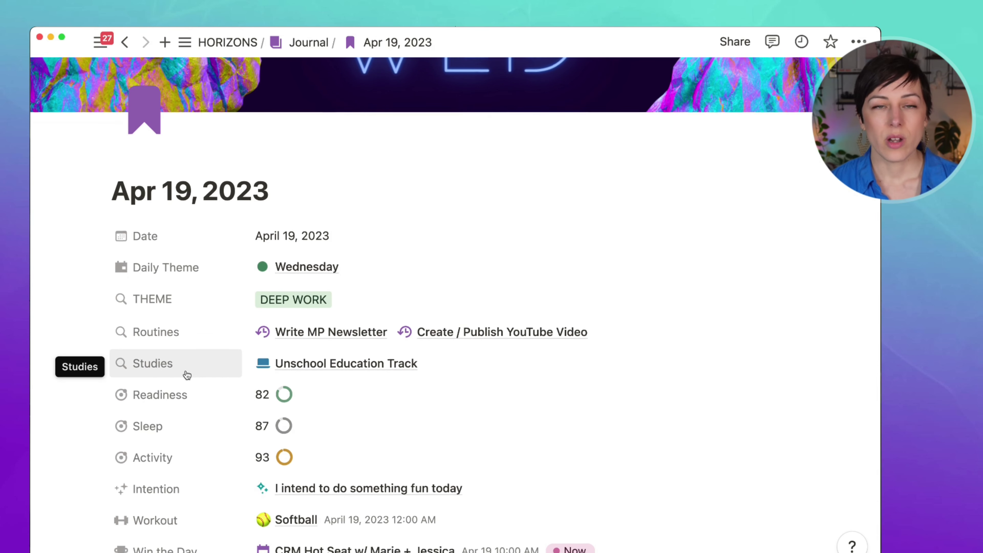
{"action": "scroll", "coordinate": [186, 374], "scroll_direction": "down", "scroll_amount": 1}
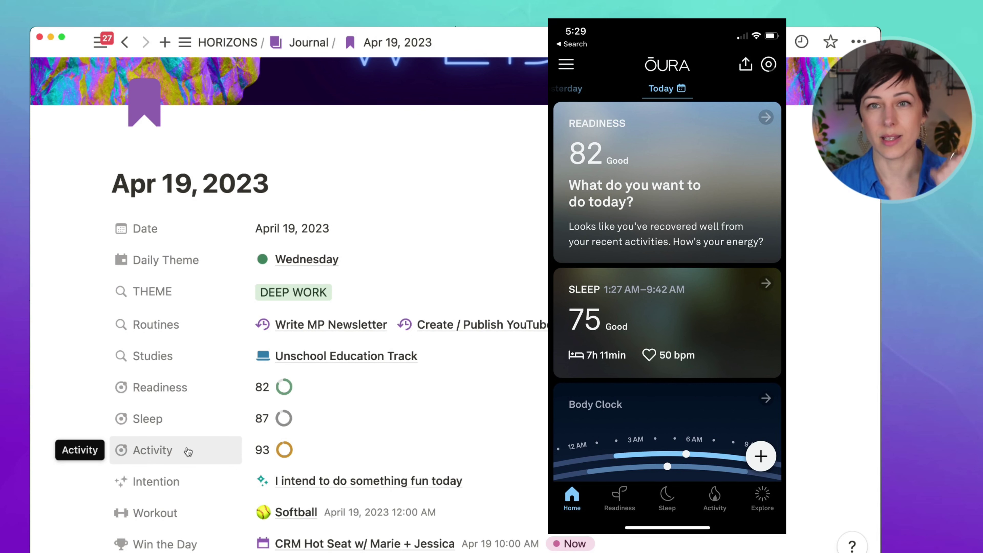
{"action": "scroll", "coordinate": [341, 398], "scroll_direction": "down", "scroll_amount": 1}
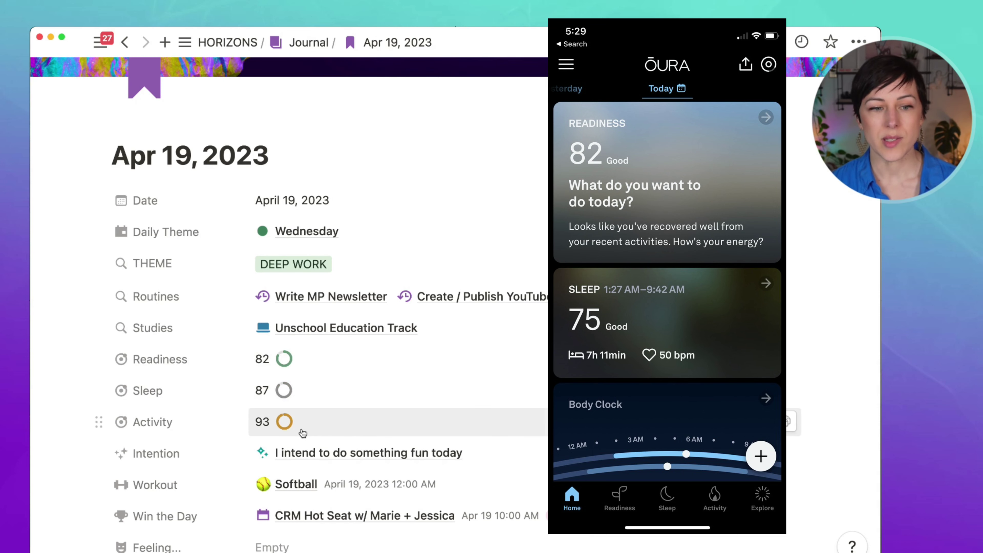
{"action": "mouse_move", "coordinate": [279, 429]}
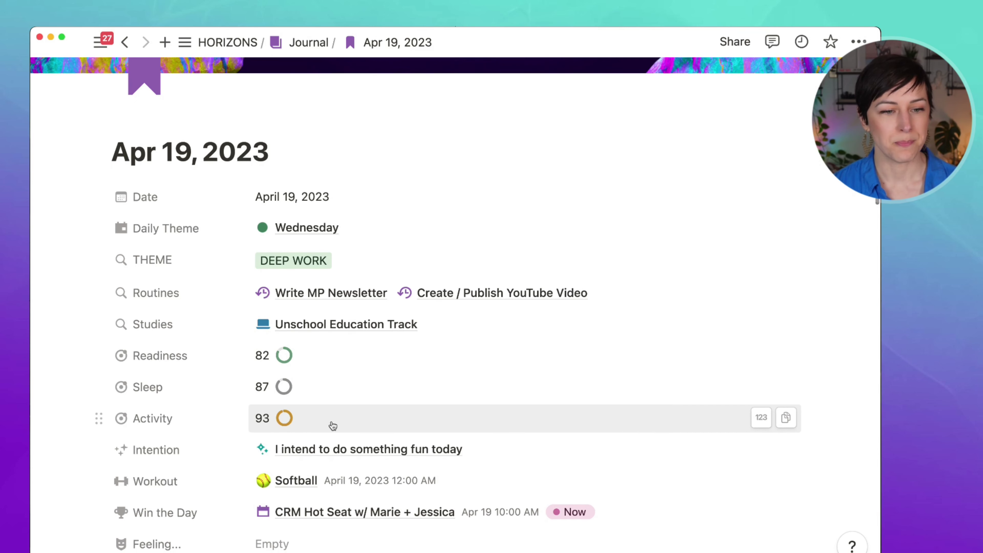
{"action": "scroll", "coordinate": [323, 424], "scroll_direction": "down", "scroll_amount": 3}
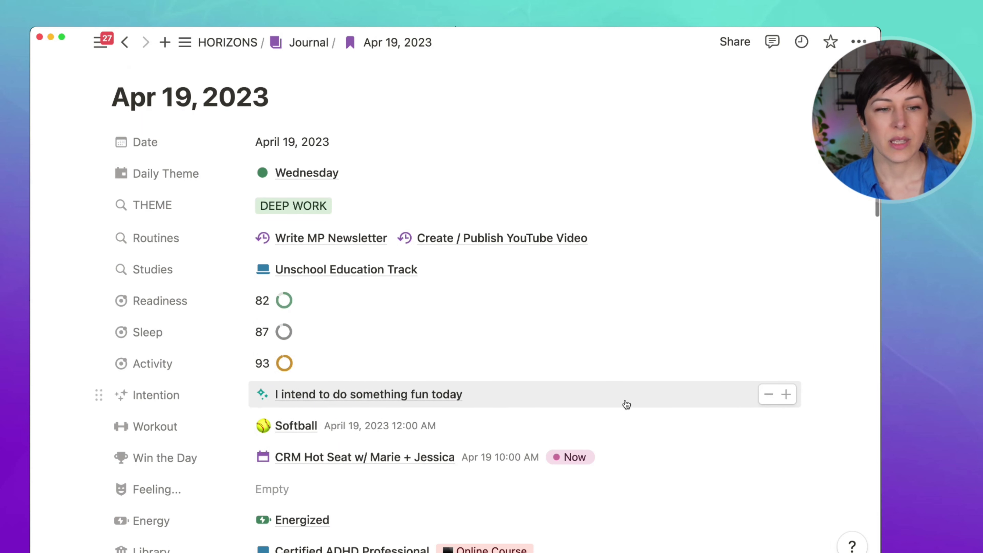
{"action": "left_click", "coordinate": [786, 394]}
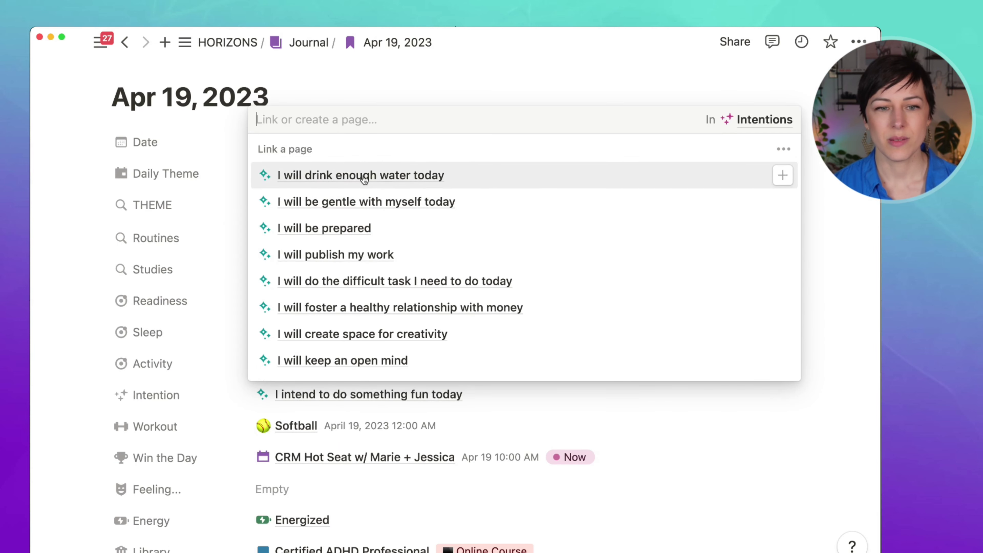
{"action": "scroll", "coordinate": [406, 232], "scroll_direction": "down", "scroll_amount": 5}
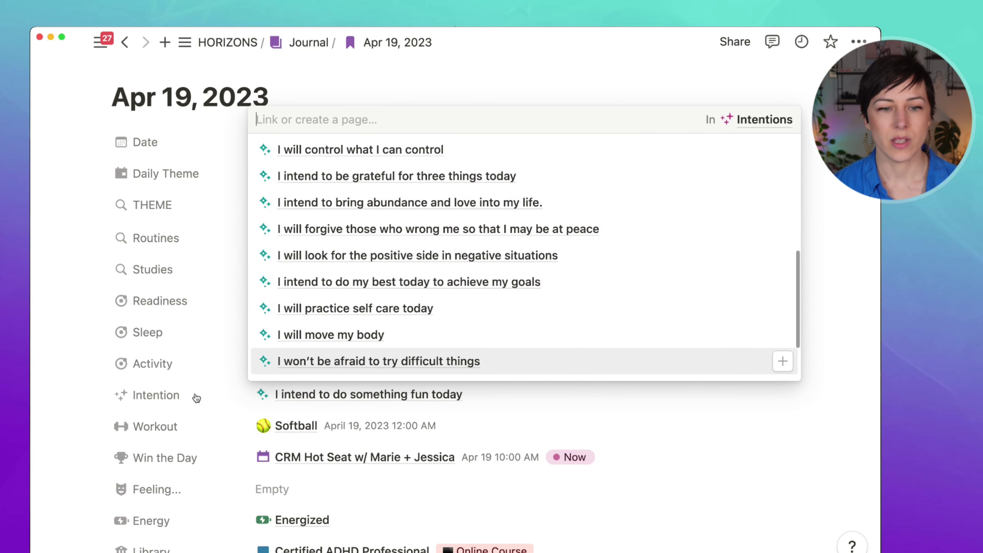
{"action": "left_click", "coordinate": [158, 405]}
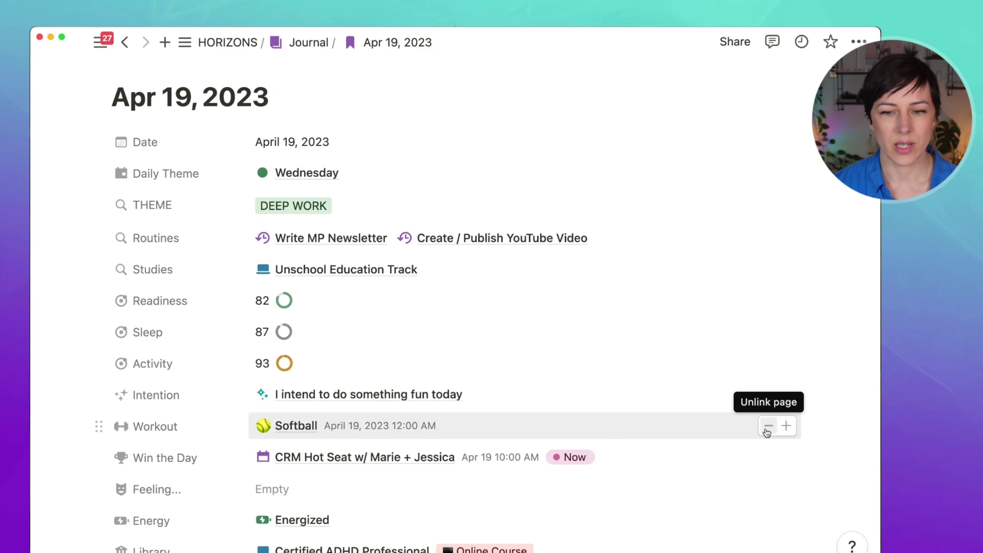
- Unlink the Softball page from the journal entry's Workout property
{"action": "left_click", "coordinate": [768, 426]}
{"action": "scroll", "coordinate": [821, 360], "scroll_direction": "down", "scroll_amount": 3}
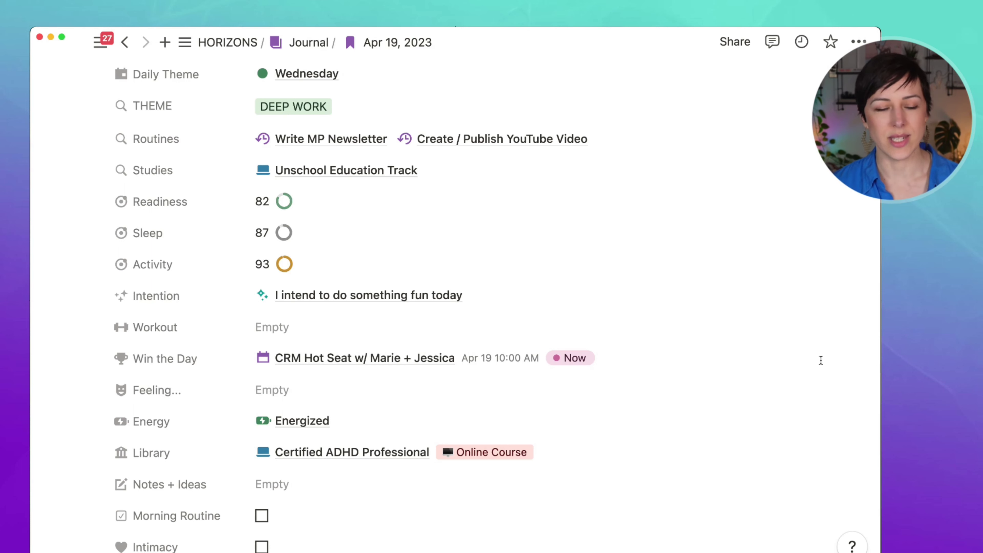
{"action": "scroll", "coordinate": [821, 361], "scroll_direction": "down", "scroll_amount": 1}
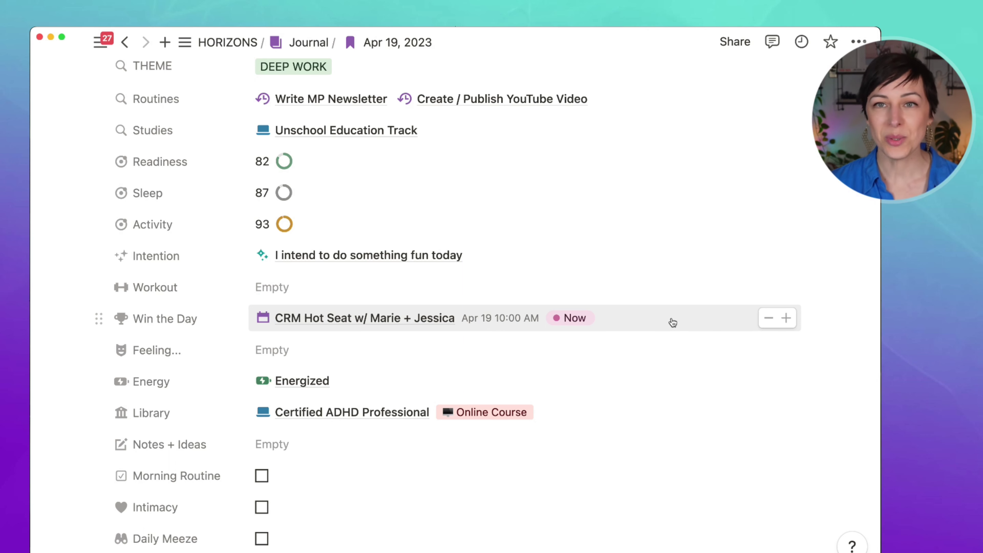
- Link the Appreciation page in the journal entry's Feeling... property
{"action": "scroll", "coordinate": [673, 322], "scroll_direction": "down", "scroll_amount": 3}
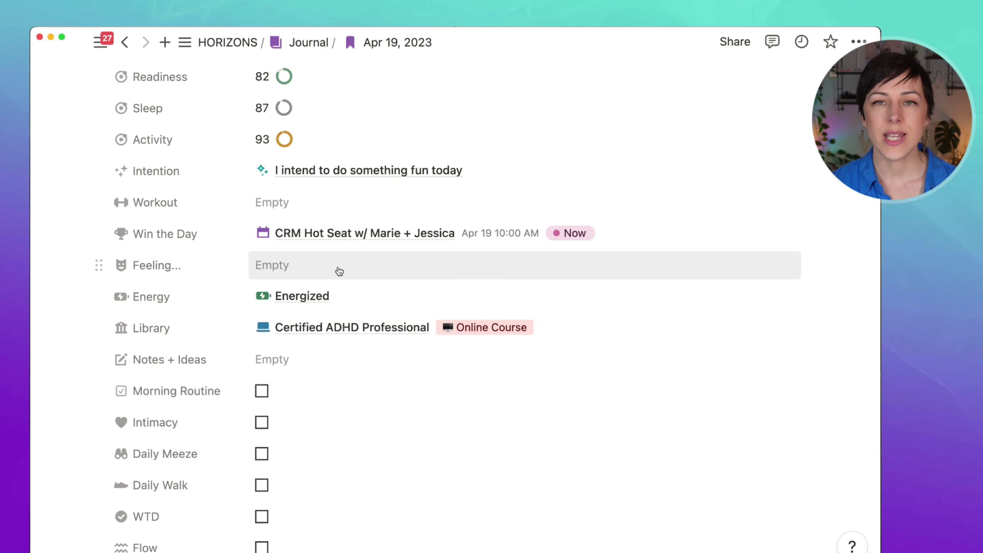
{"action": "left_click", "coordinate": [488, 267]}
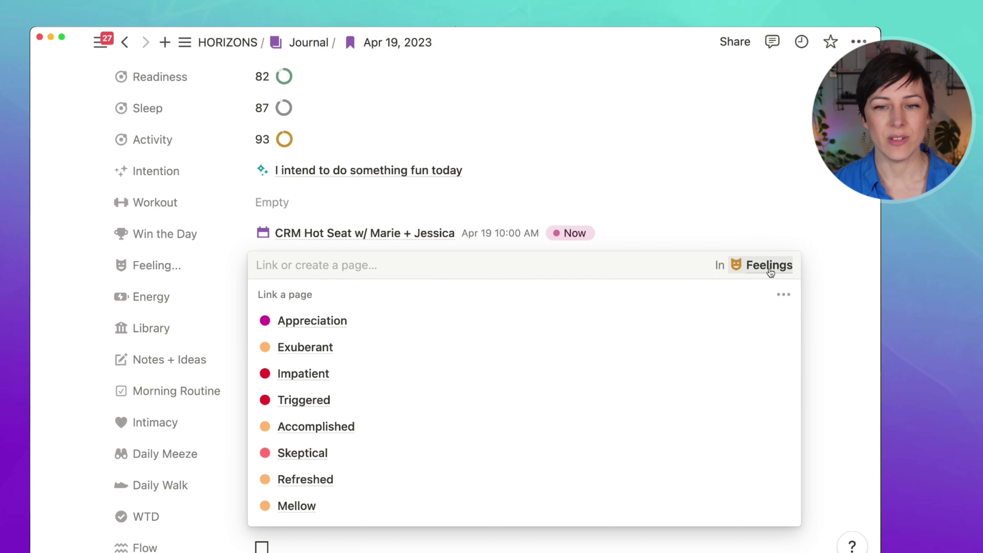
{"action": "scroll", "coordinate": [296, 335], "scroll_direction": "down", "scroll_amount": 1}
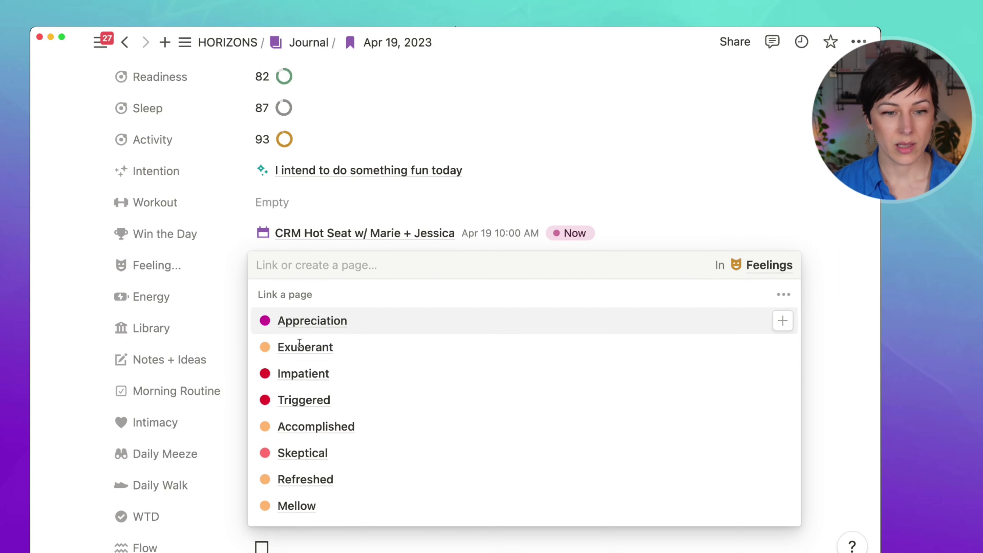
{"action": "scroll", "coordinate": [314, 310], "scroll_direction": "up", "scroll_amount": 1}
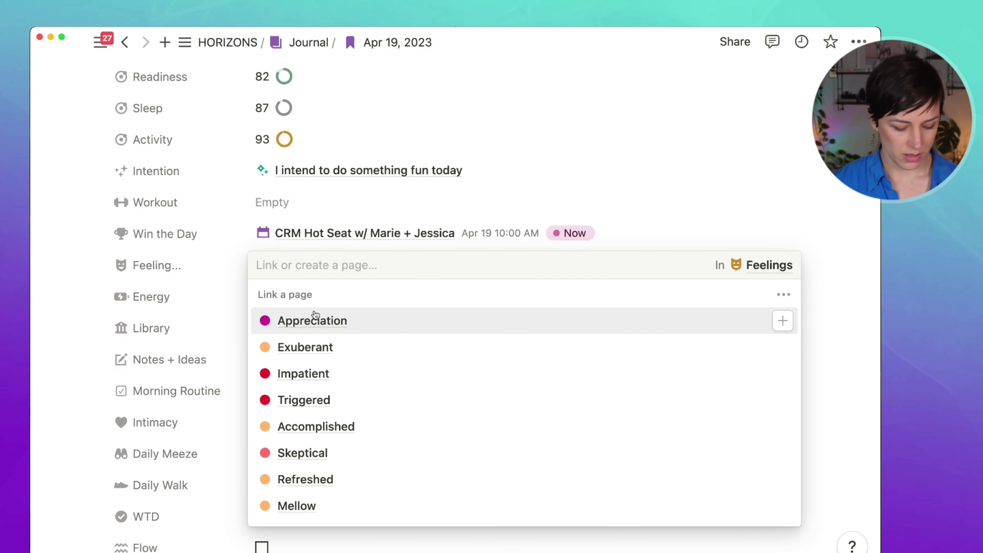
{"action": "type", "text": "appr"}
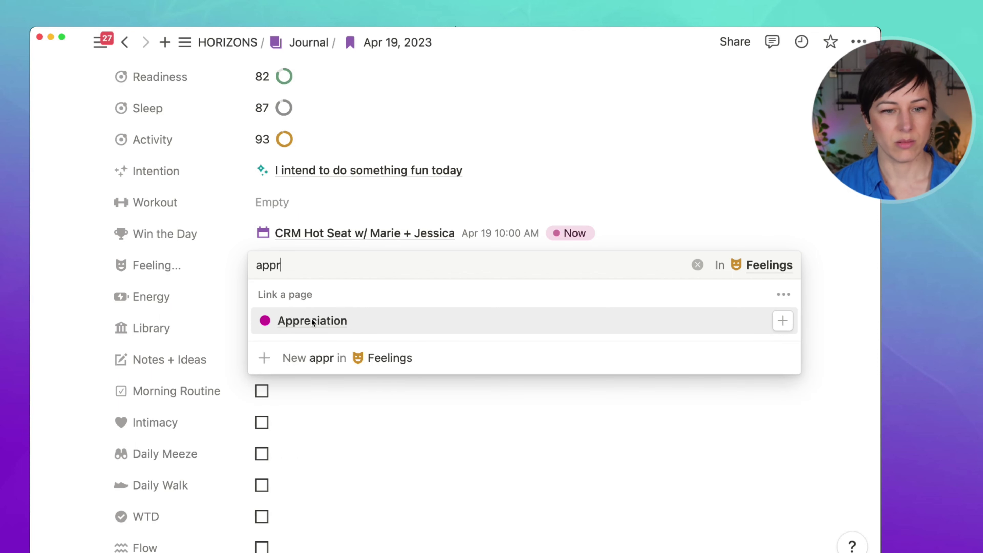
{"action": "left_click", "coordinate": [312, 321]}
- Add Grateful and Accomplished to the linked pages in the Feeling... property
{"action": "key", "text": "BackSpace"}
{"action": "key", "text": "BackSpace"}
{"action": "key", "text": "BackSpace"}
{"action": "key", "text": "BackSpace"}
{"action": "type", "text": "grat"}
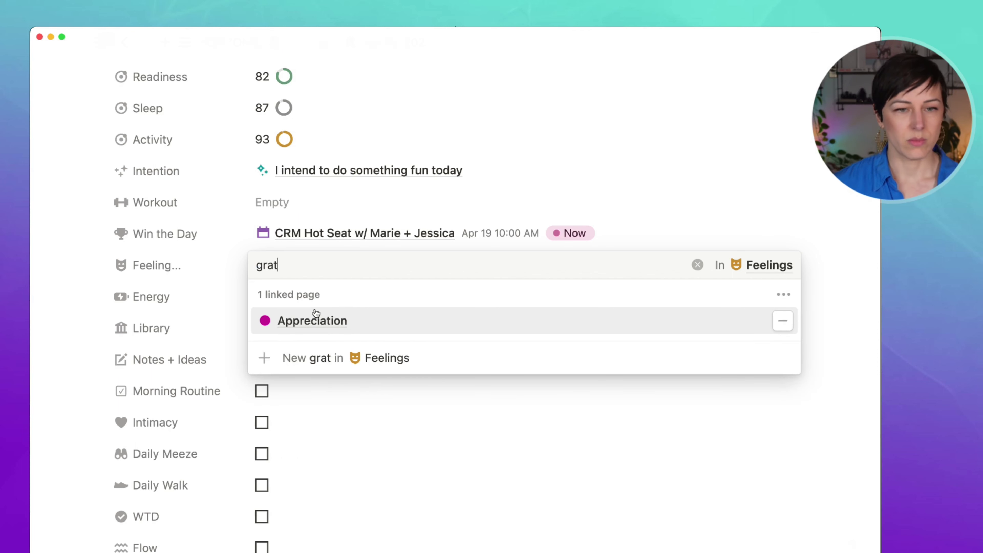
{"action": "left_click", "coordinate": [324, 318]}
{"action": "key", "text": "Escape"}
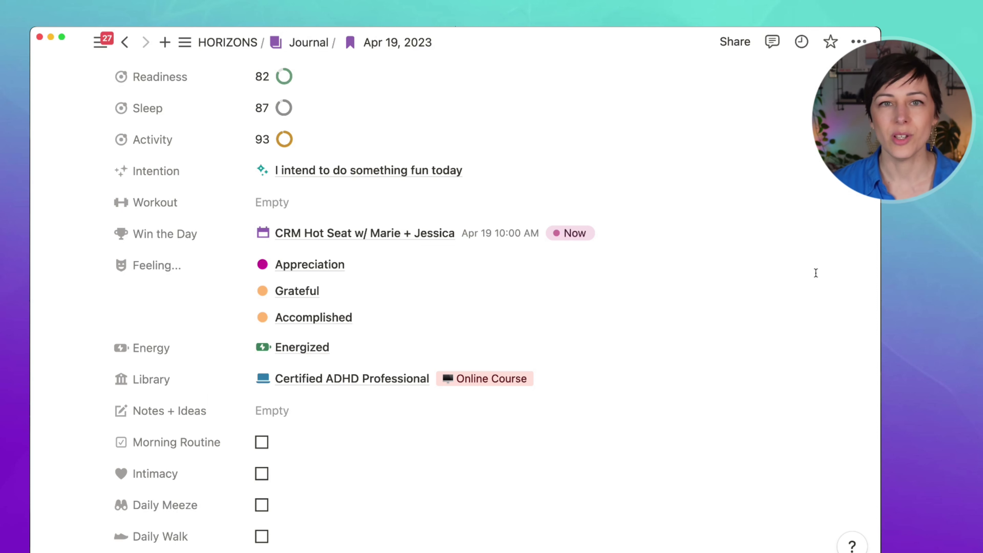
- Browse the energy levels available for linking in the Energy property
{"action": "scroll", "coordinate": [816, 273], "scroll_direction": "down", "scroll_amount": 3}
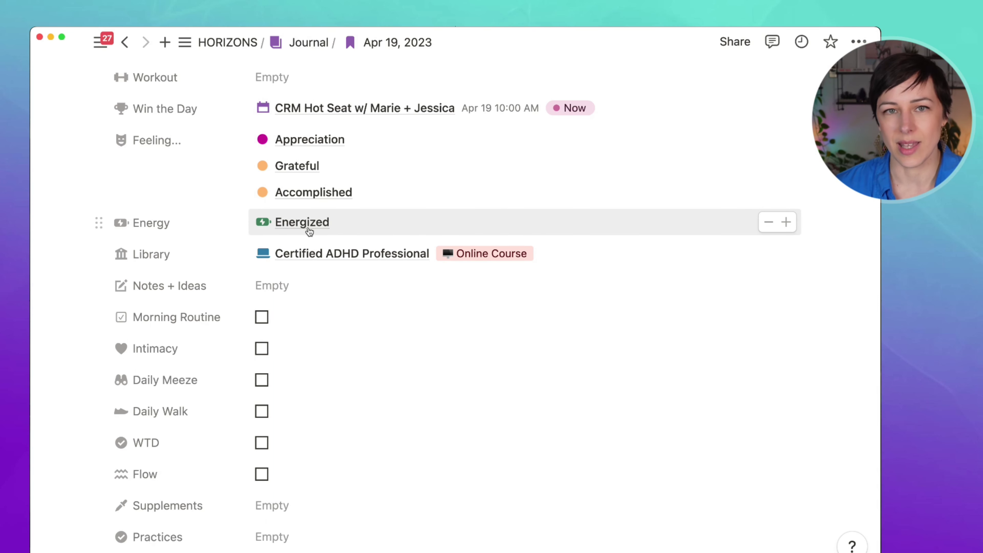
{"action": "left_click", "coordinate": [786, 222]}
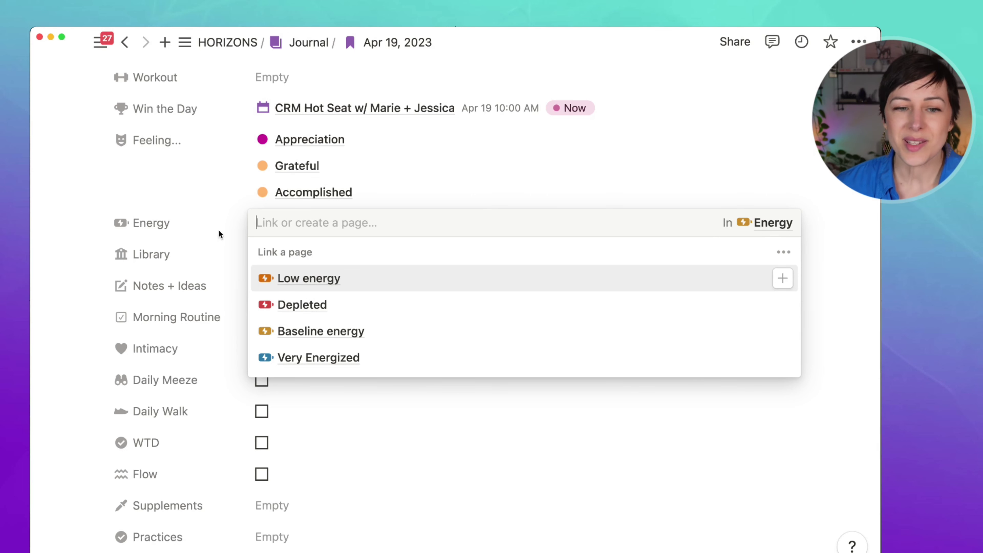
{"action": "left_click", "coordinate": [232, 230]}
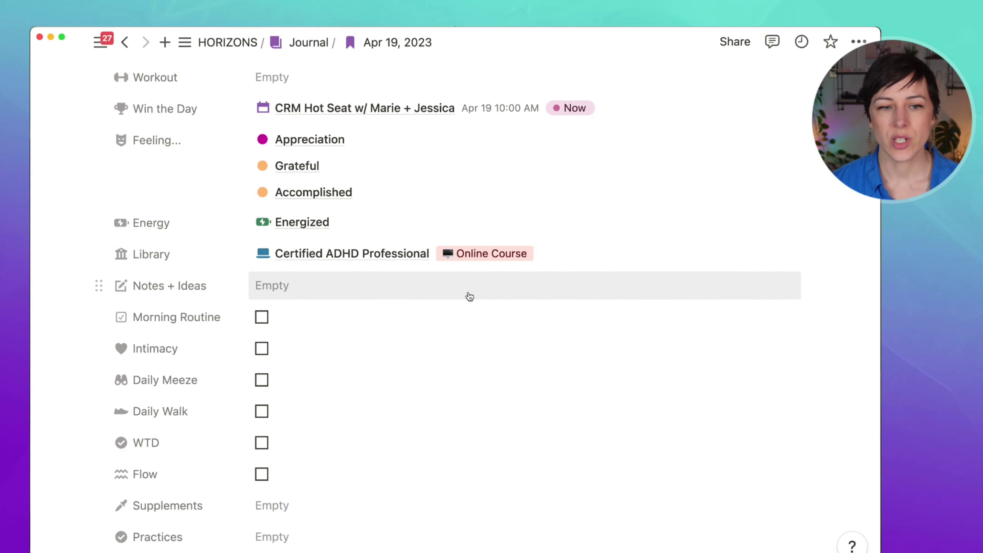
- Delete the Notes + Ideas property and mark Morning Routine as done for the day
{"action": "left_click", "coordinate": [169, 288]}
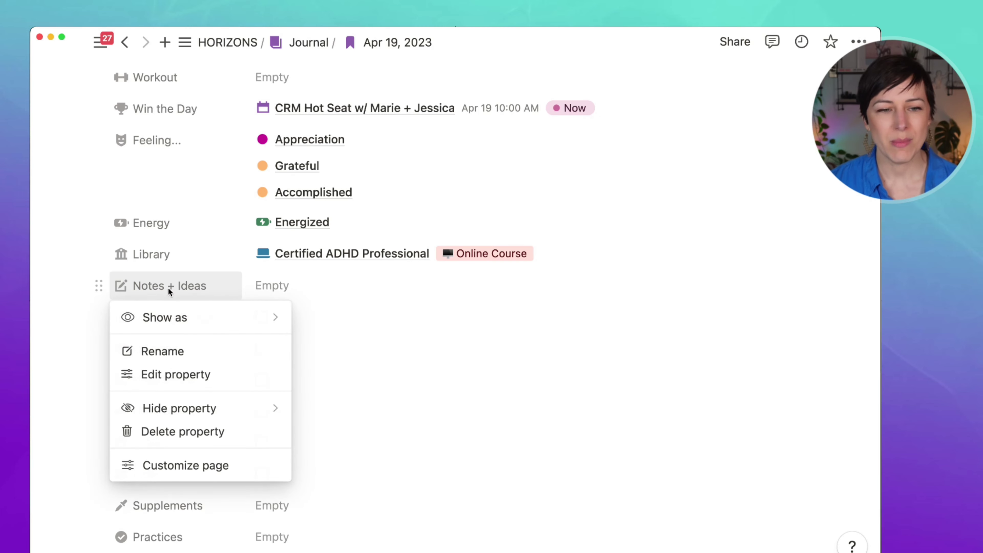
{"action": "left_click", "coordinate": [173, 432]}
{"action": "left_click", "coordinate": [439, 313]}
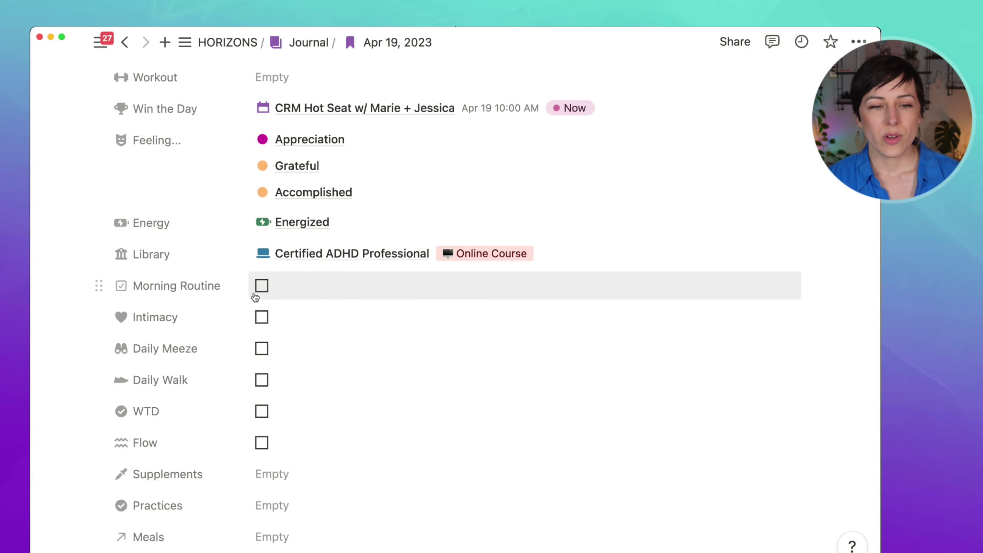
{"action": "left_click", "coordinate": [262, 286]}
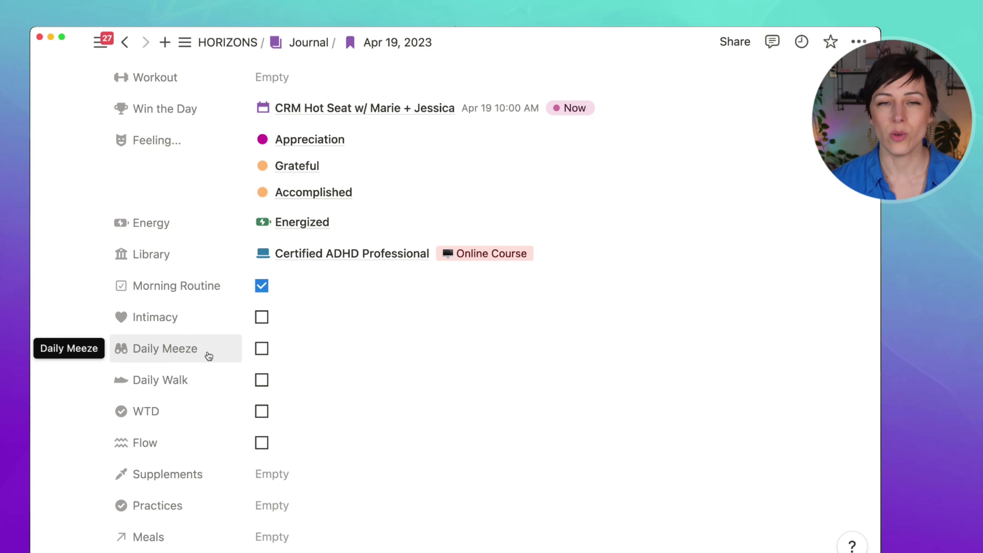
- Mark the Daily Meeze, Daily Walk and WTD habits as done for the day
{"action": "left_click", "coordinate": [263, 349]}
{"action": "left_click", "coordinate": [262, 380]}
{"action": "left_click", "coordinate": [262, 412]}
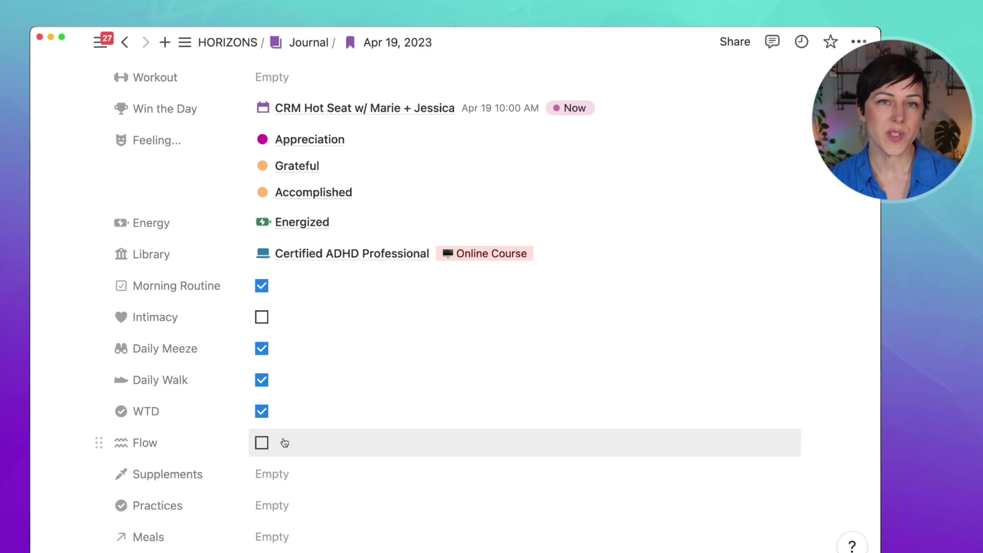
- Link Vitamin D drops and Cordyceps-M in the journal entry's Supplements property
{"action": "scroll", "coordinate": [683, 439], "scroll_direction": "down", "scroll_amount": 5}
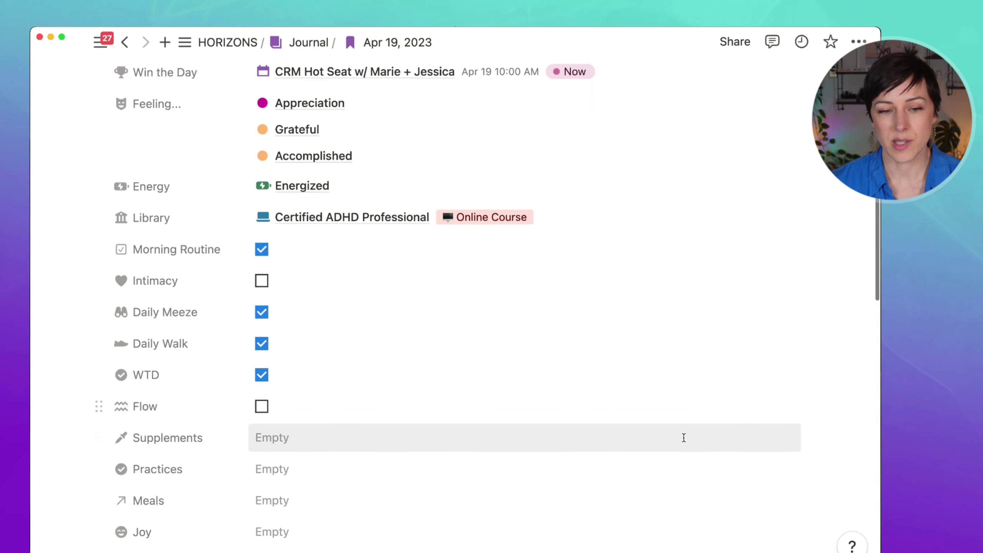
{"action": "scroll", "coordinate": [684, 441], "scroll_direction": "down", "scroll_amount": 1}
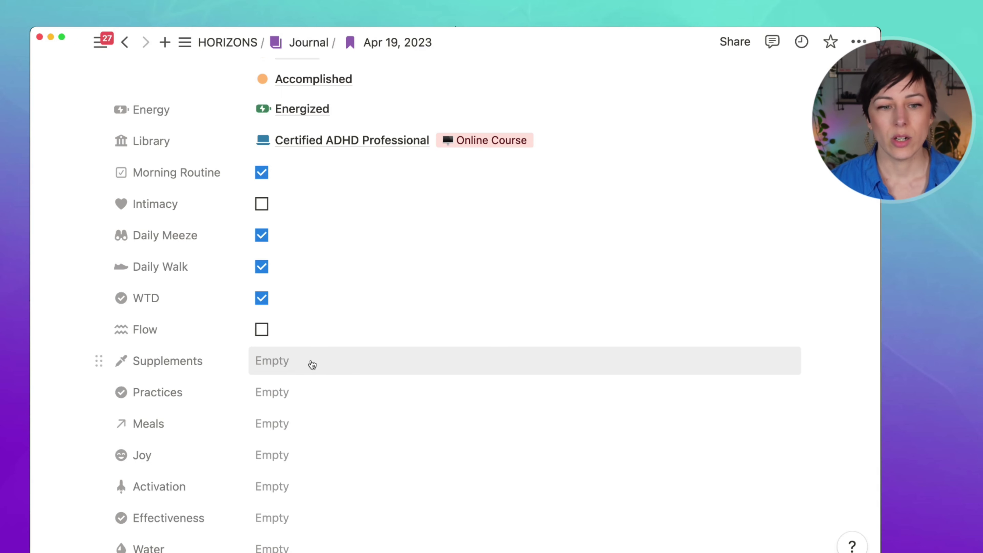
{"action": "left_click", "coordinate": [288, 366]}
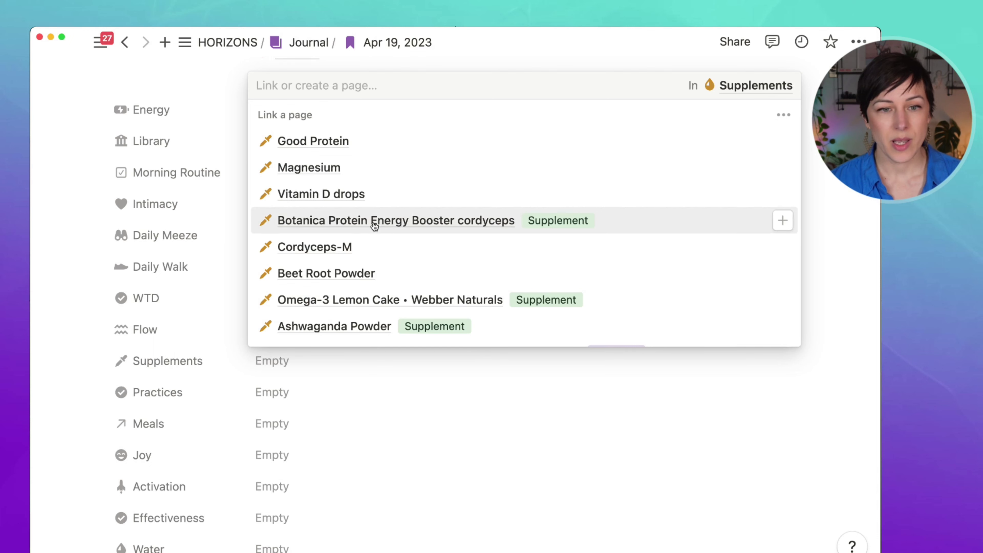
{"action": "left_click", "coordinate": [384, 196]}
{"action": "left_click", "coordinate": [373, 276]}
{"action": "left_click", "coordinate": [430, 380]}
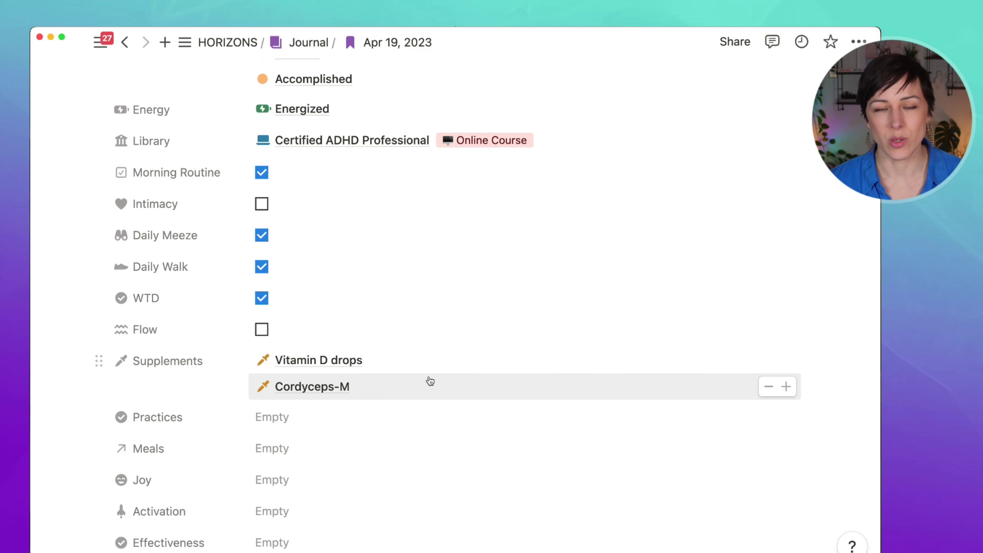
- Look through the pages available for linking in the Practices property
{"action": "left_click", "coordinate": [275, 418]}
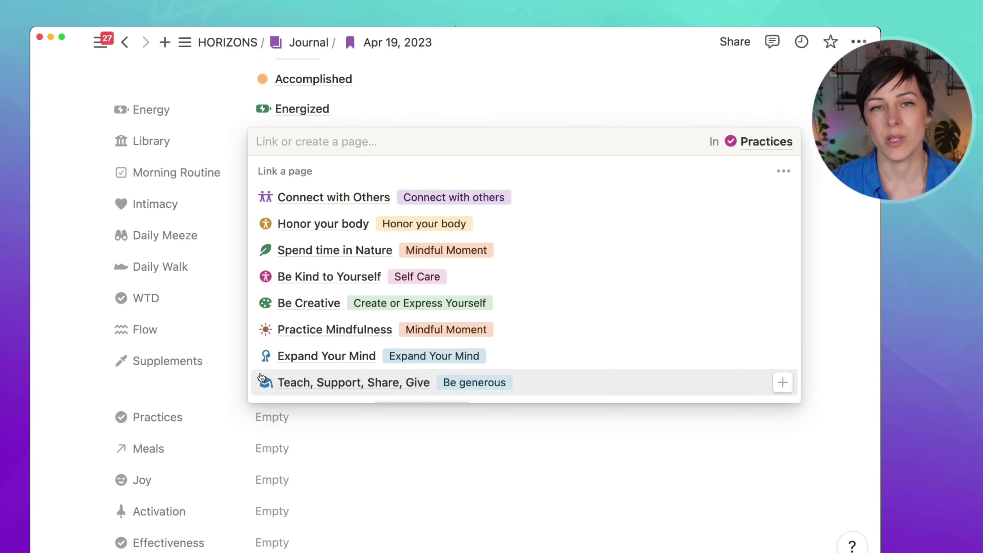
{"action": "left_click", "coordinate": [193, 391]}
- Link the Shredded Tofu Tacos recipe in the journal entry's Meals property
{"action": "scroll", "coordinate": [331, 382], "scroll_direction": "down", "scroll_amount": 3}
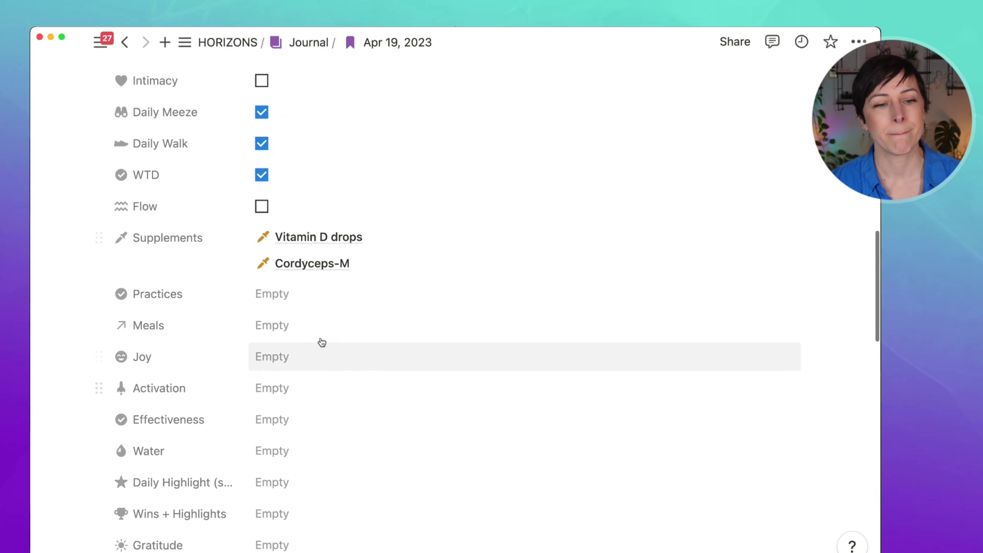
{"action": "left_click", "coordinate": [297, 331]}
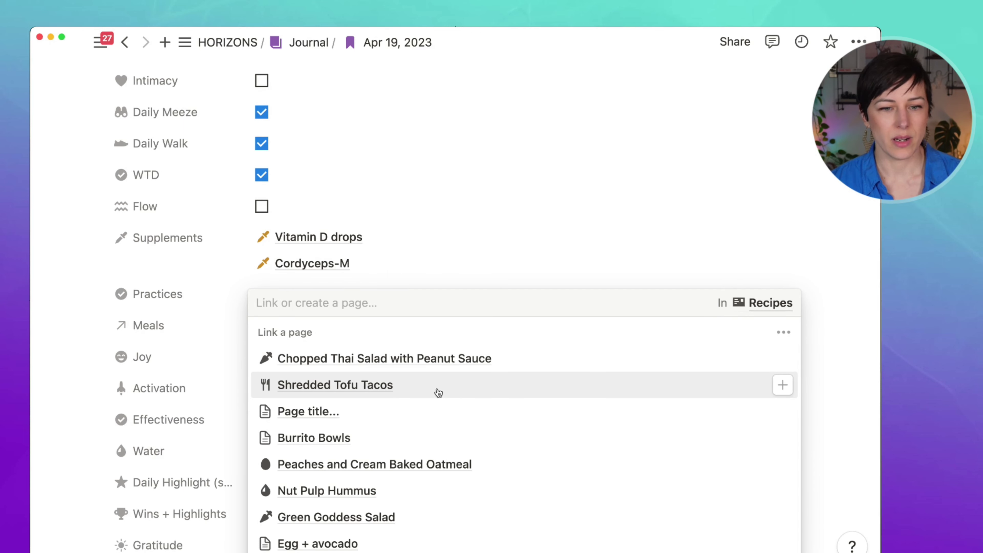
{"action": "left_click", "coordinate": [439, 392]}
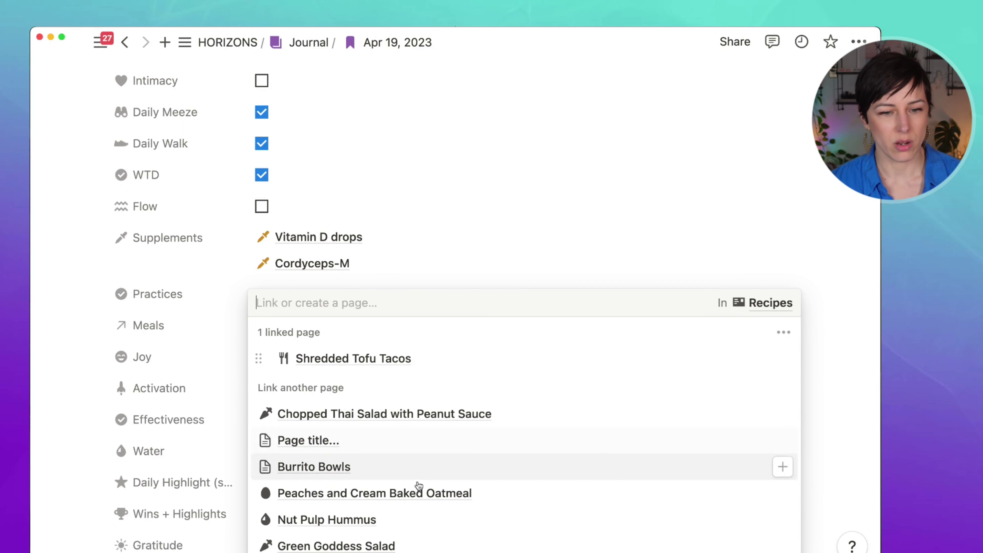
{"action": "left_click", "coordinate": [76, 326]}
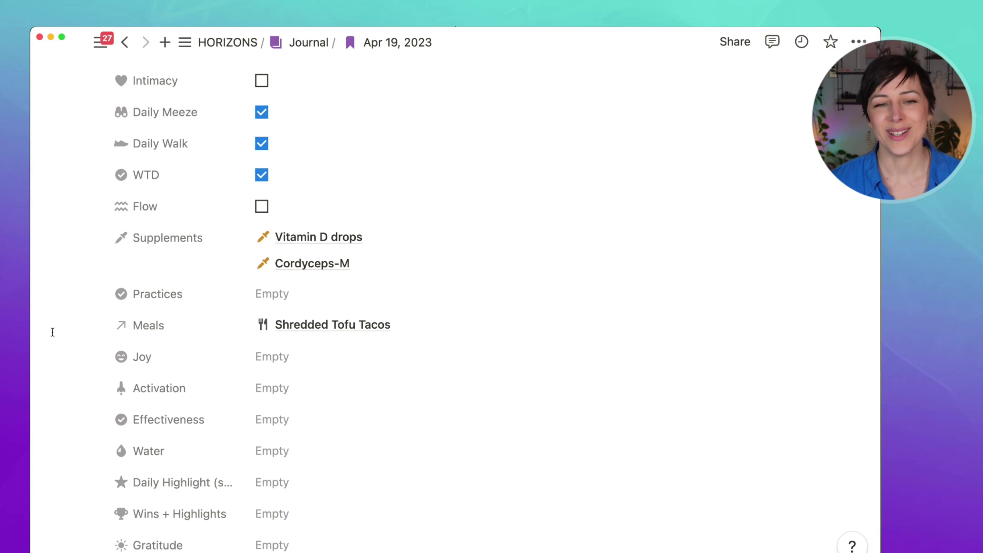
- Delete the Meals property from the Journal database together with its related property on Recipes
{"action": "left_click", "coordinate": [182, 330]}
{"action": "mouse_move", "coordinate": [178, 450]}
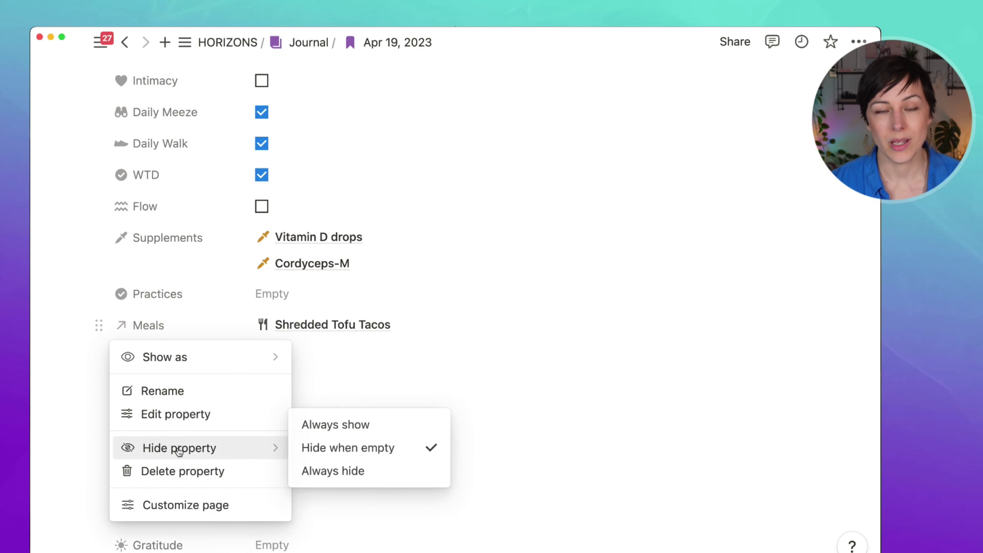
{"action": "left_click", "coordinate": [173, 476]}
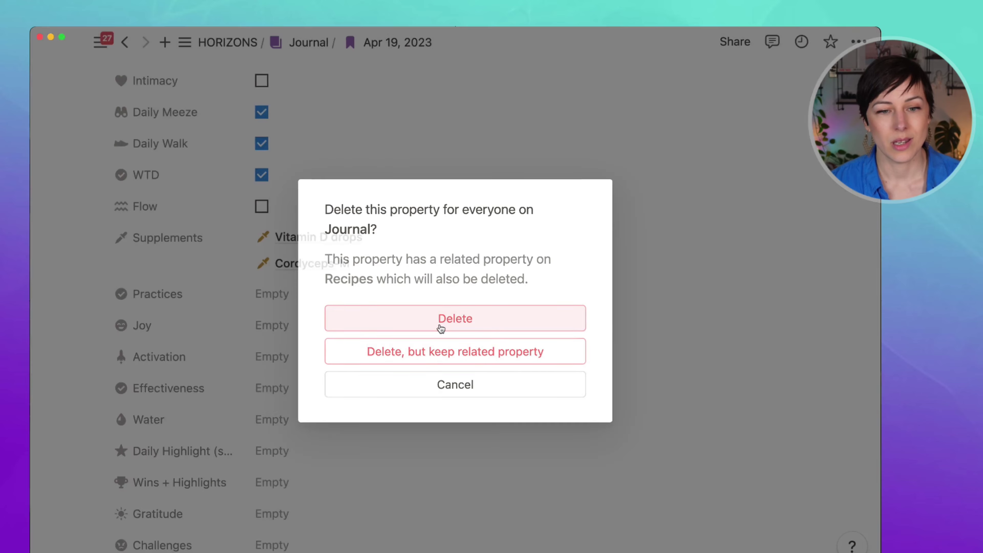
{"action": "left_click", "coordinate": [439, 324]}
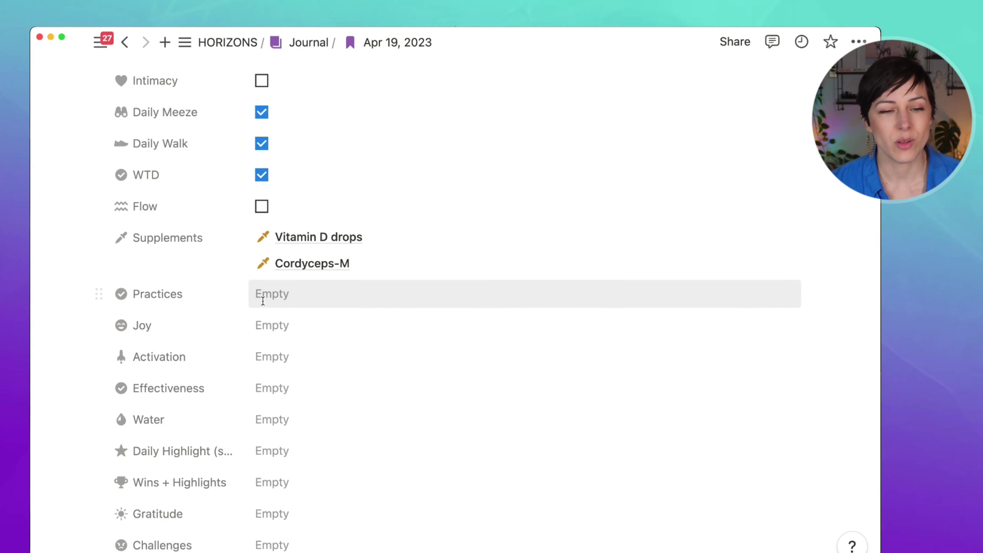
- Set the Joy rating to 8
{"action": "left_click", "coordinate": [283, 326]}
{"action": "type", "text": "8"}
{"action": "key", "text": "Return"}
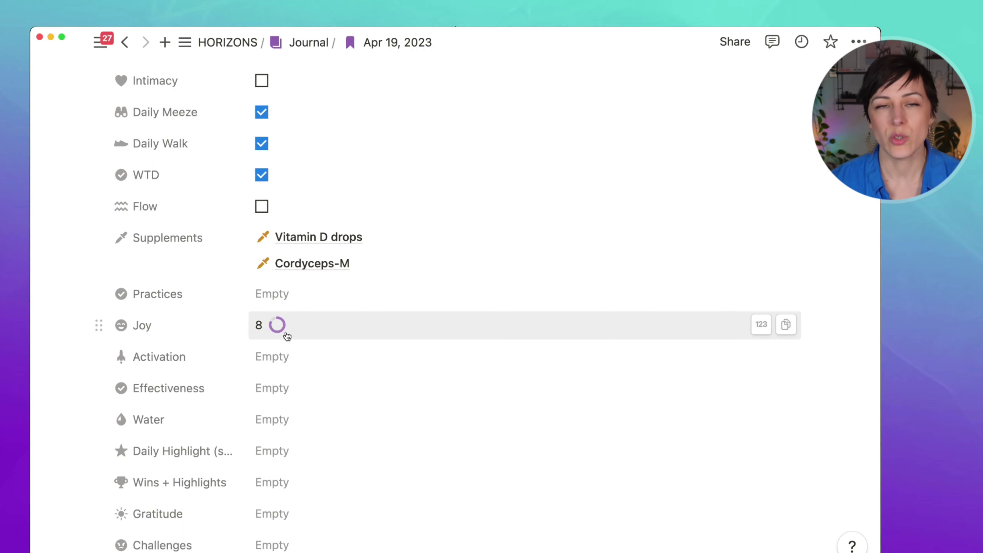
- Examine the Joy property's number display settings, including the ring style and its divide-by value
{"action": "left_click", "coordinate": [202, 333]}
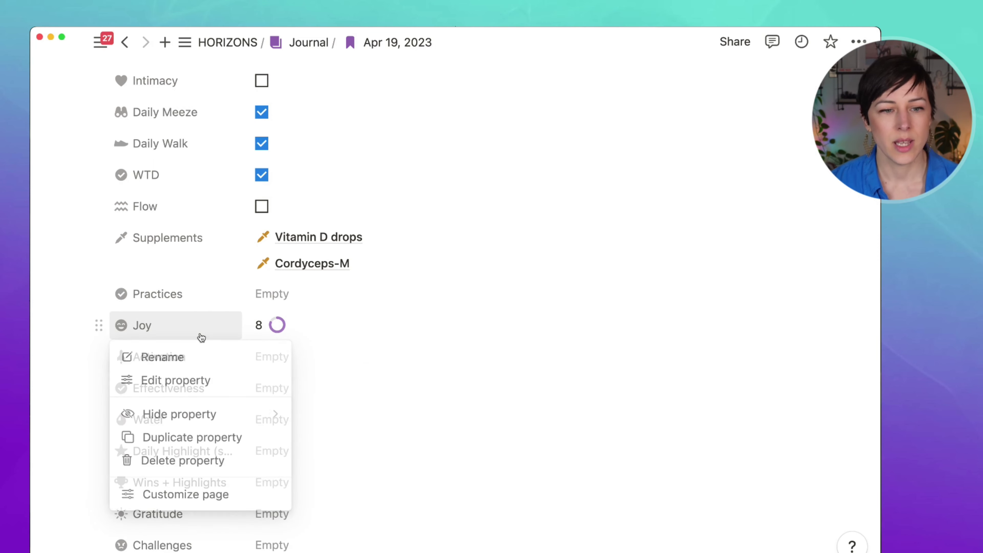
{"action": "left_click", "coordinate": [173, 382]}
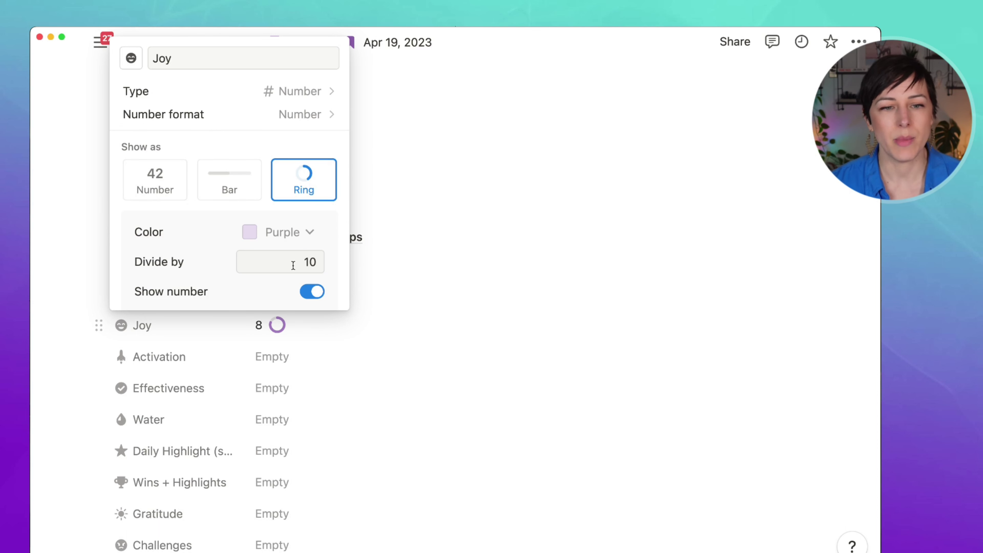
{"action": "left_click_drag", "start_coordinate": [293, 266], "coordinate": [329, 263]}
{"action": "left_click", "coordinate": [273, 265]}
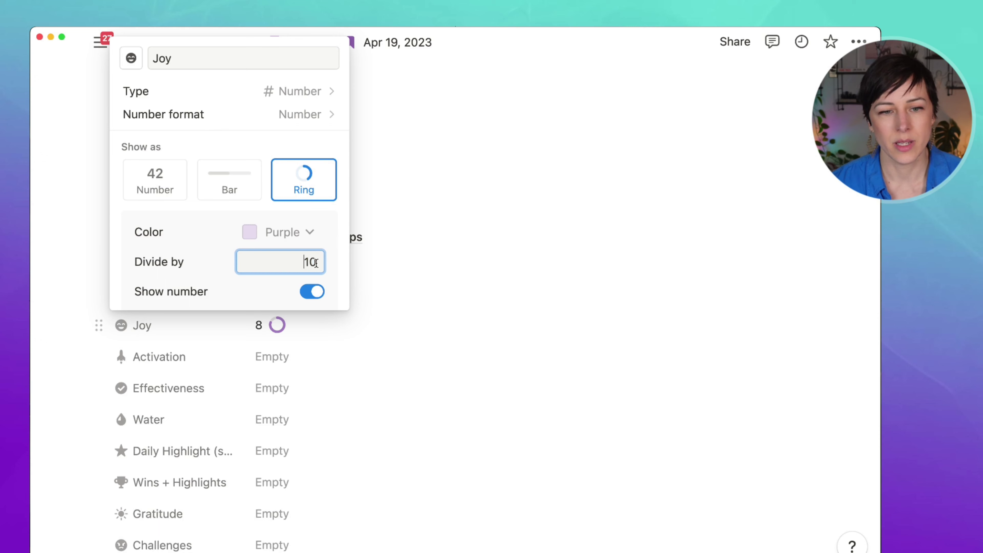
{"action": "left_click", "coordinate": [484, 369]}
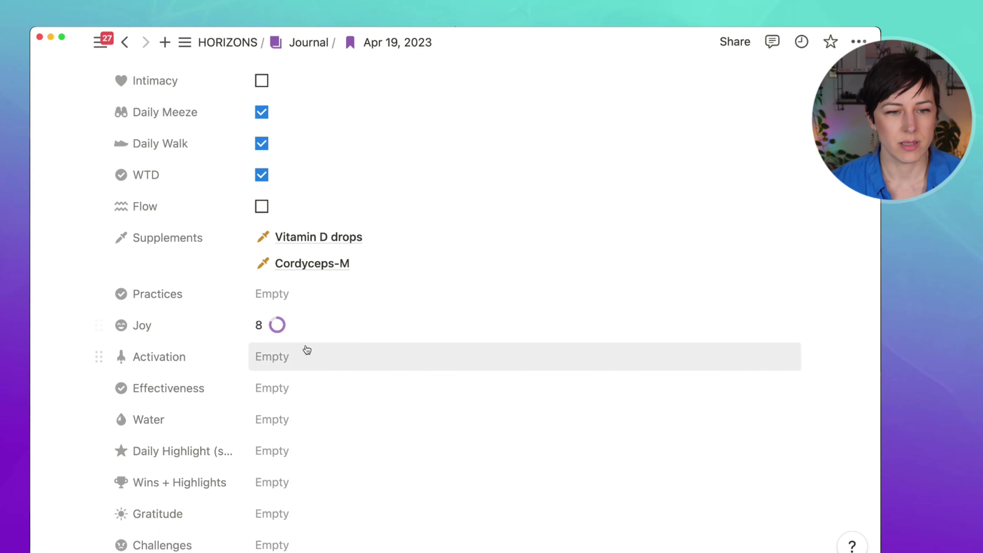
- Set the Water property to 4
{"action": "mouse_move", "coordinate": [275, 329]}
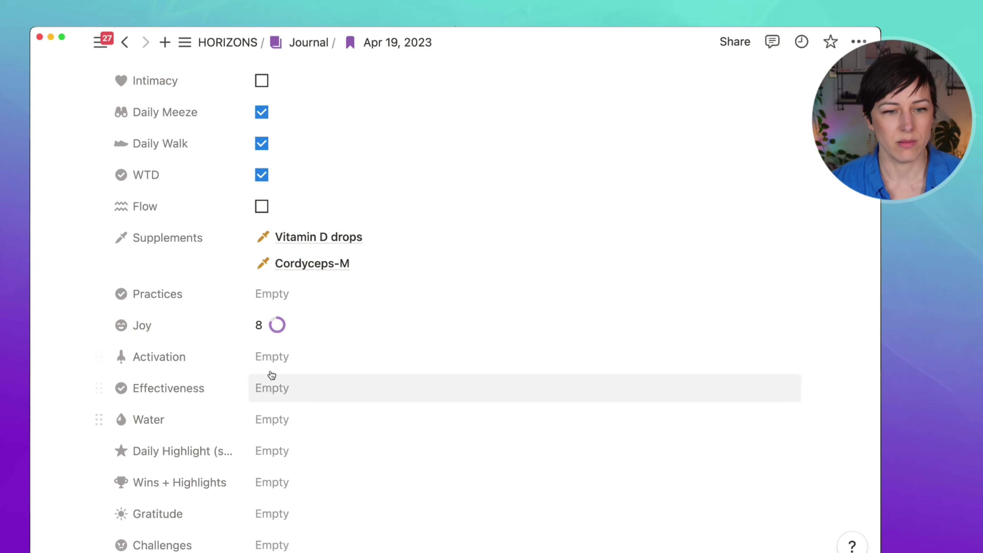
{"action": "left_click", "coordinate": [276, 421]}
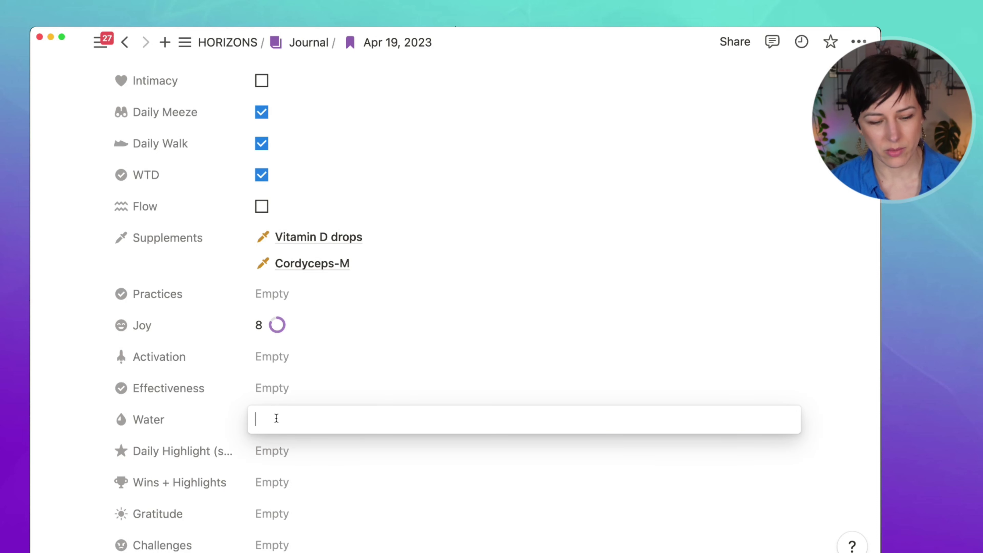
{"action": "type", "text": "4"}
{"action": "key", "text": "Return"}
{"action": "left_click", "coordinate": [259, 418]}
- Set the Effectiveness rating to 8 and the Activation rating to 9
{"action": "left_click", "coordinate": [271, 389]}
{"action": "left_click", "coordinate": [271, 389]}
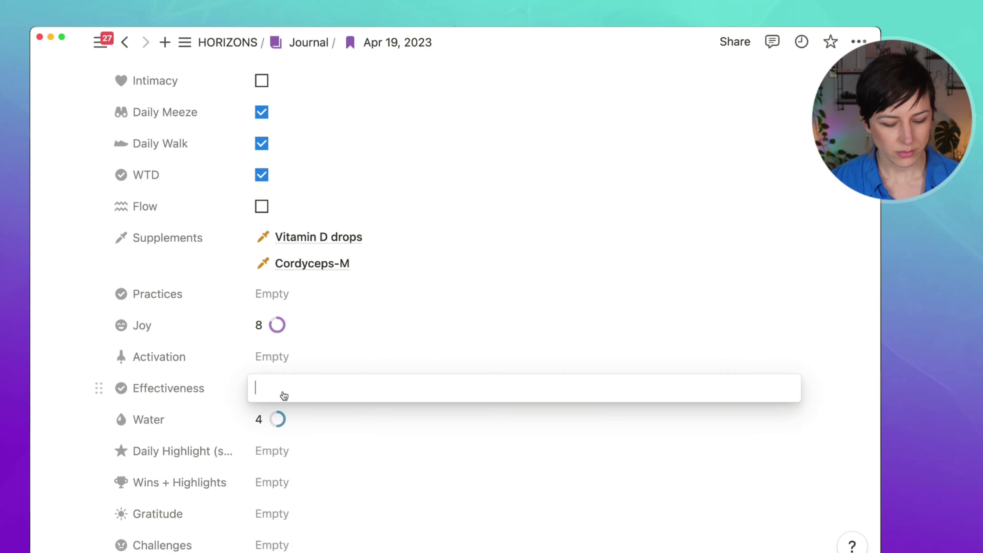
{"action": "key", "text": "Return"}
{"action": "left_click", "coordinate": [290, 362]}
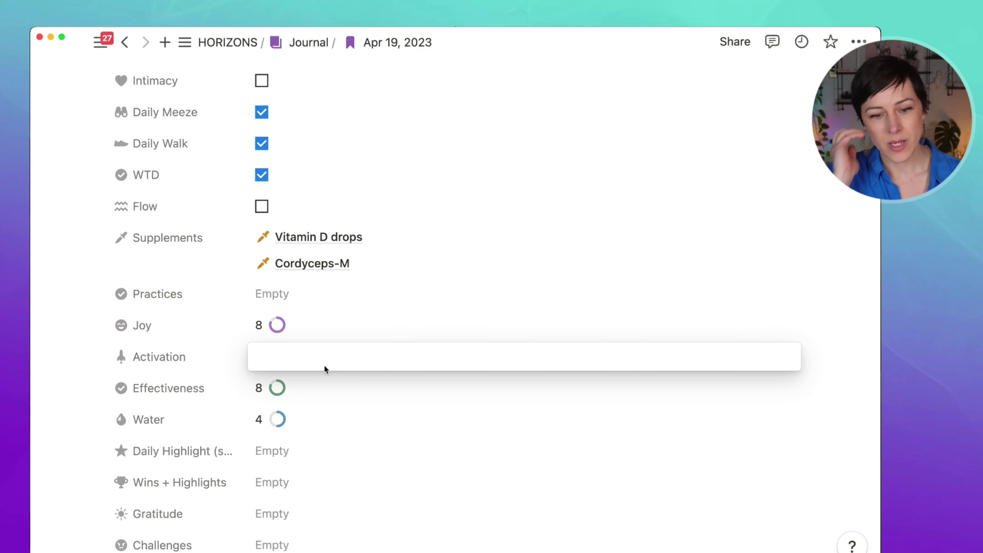
{"action": "type", "text": "9"}
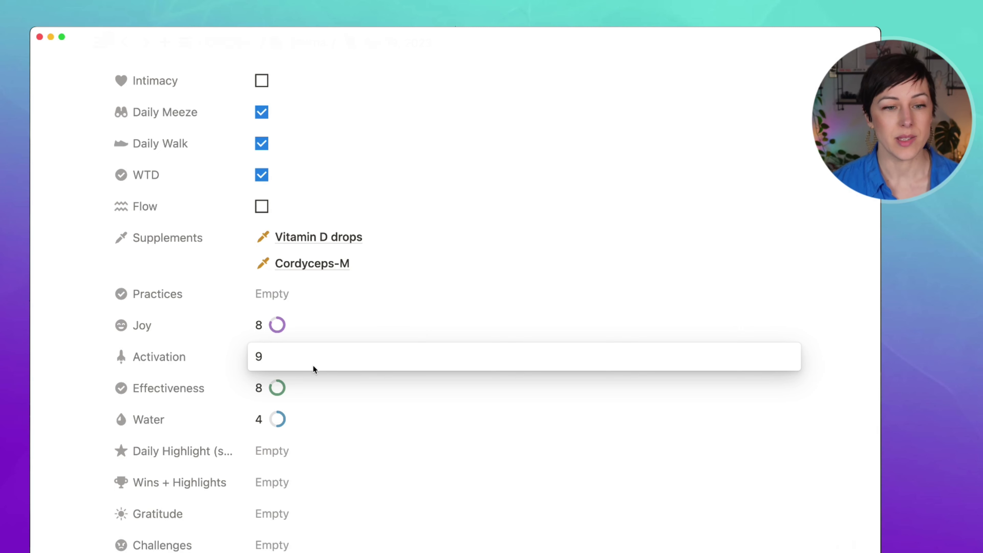
{"action": "key", "text": "Return"}
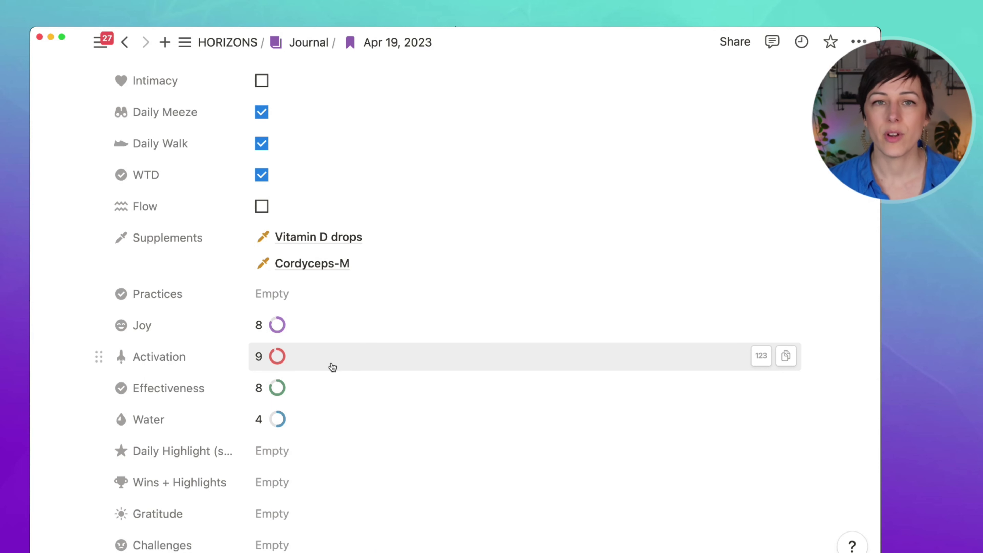
- Fill in the Wins + Highlights property with "did that thing"
{"action": "scroll", "coordinate": [333, 367], "scroll_direction": "down", "scroll_amount": 7}
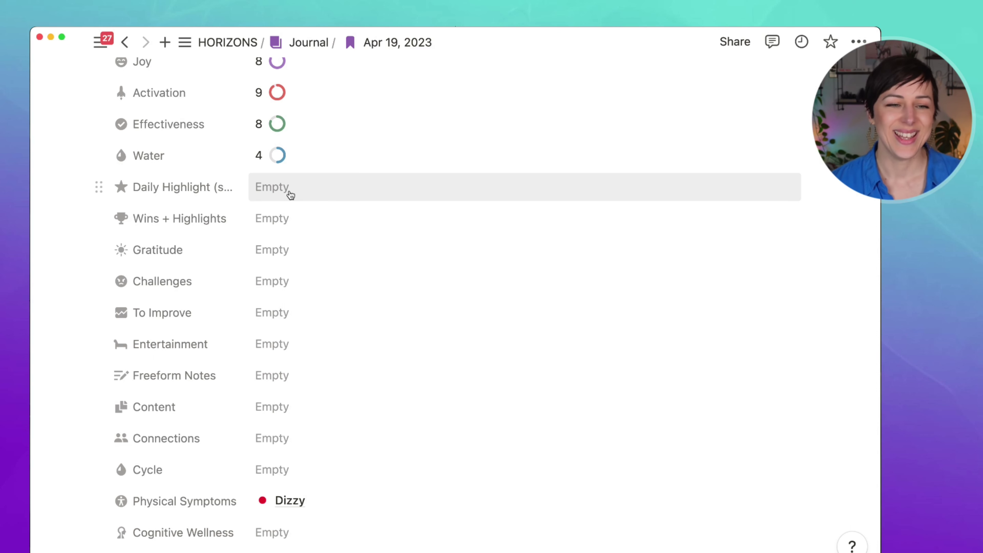
{"action": "left_click", "coordinate": [303, 218]}
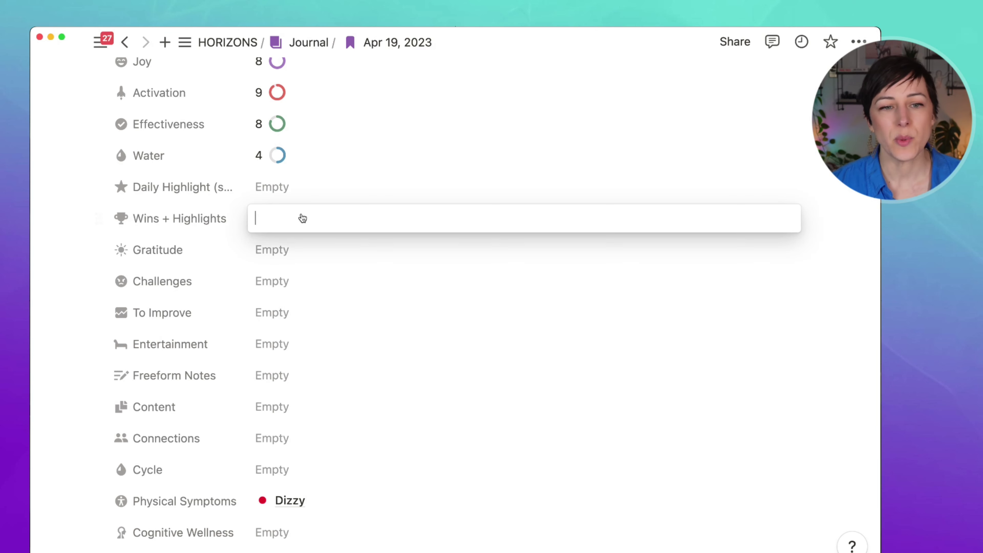
{"action": "type", "text": "did that thing"}
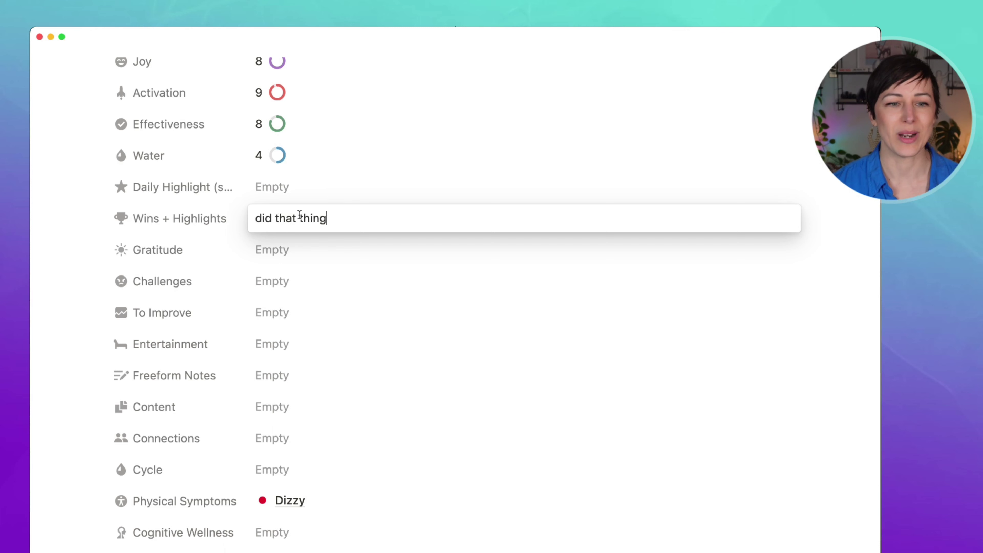
{"action": "key", "text": "Return"}
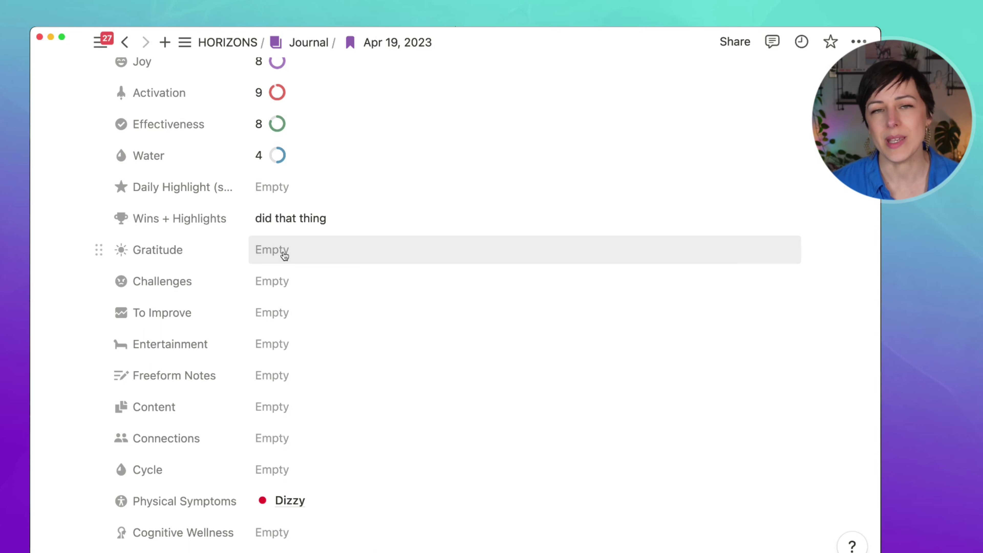
- Open the Gratitude and Challenges properties for text entry and leave both without content
{"action": "left_click", "coordinate": [304, 253]}
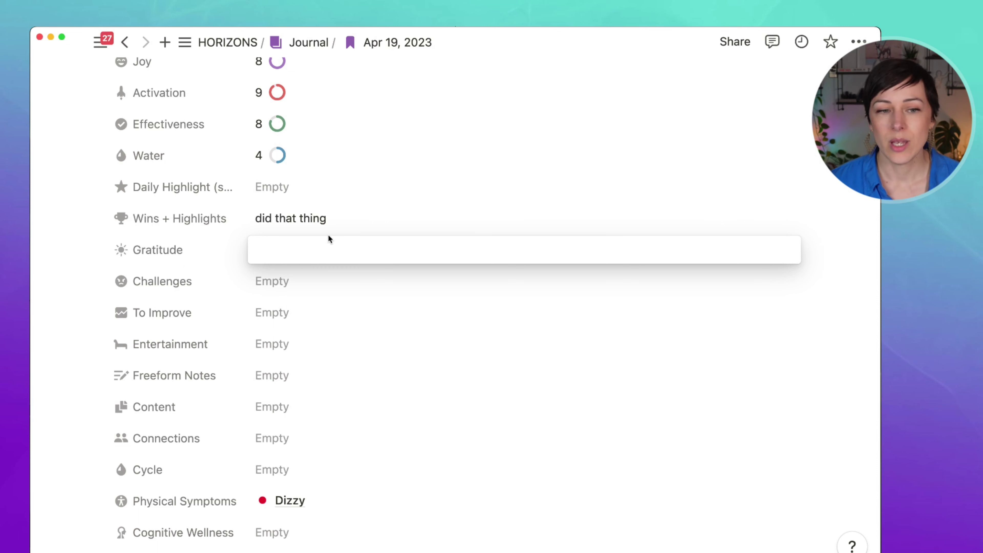
{"action": "left_click", "coordinate": [320, 278]}
{"action": "left_click", "coordinate": [278, 282]}
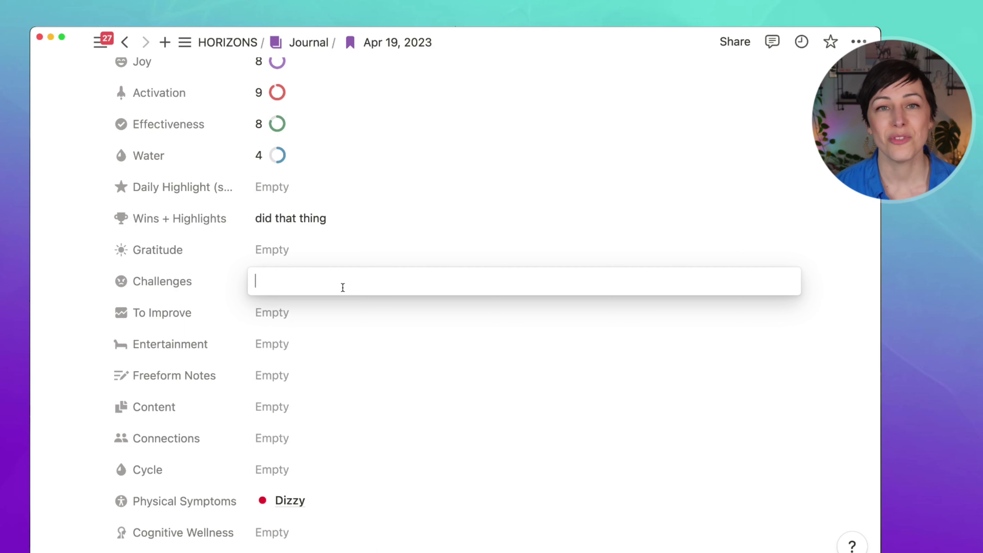
{"action": "left_click", "coordinate": [271, 334]}
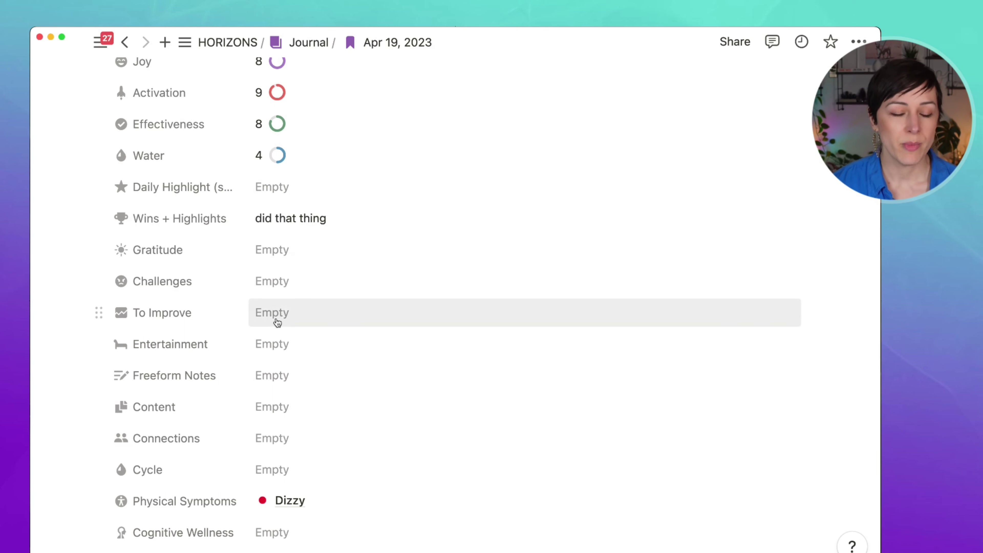
- Browse the Improvement pages available for linking in the To Improve property
{"action": "left_click", "coordinate": [274, 313]}
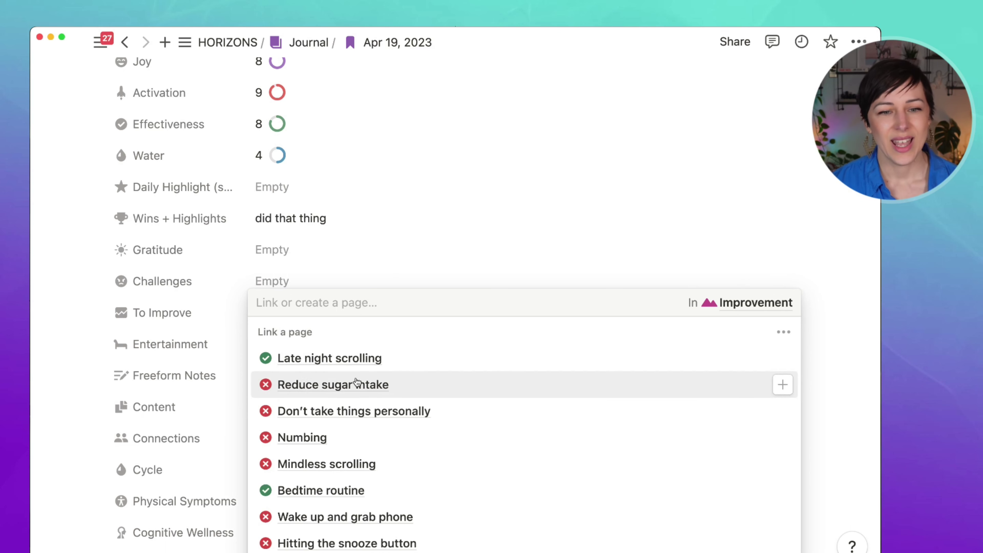
{"action": "scroll", "coordinate": [338, 384], "scroll_direction": "down", "scroll_amount": 2}
{"action": "scroll", "coordinate": [338, 399], "scroll_direction": "up", "scroll_amount": 2}
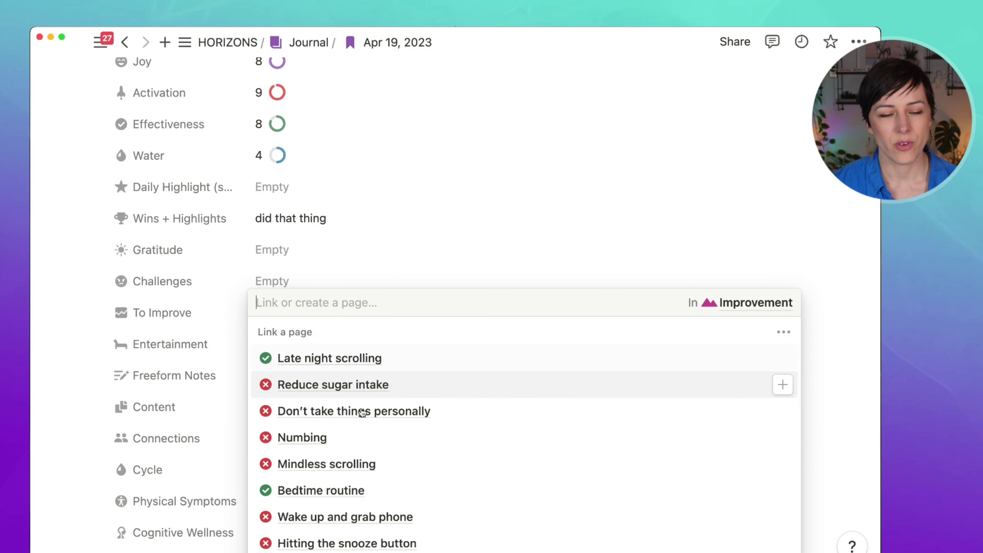
- Browse the Entertainment pages available for linking in the Entertainment property without linking any
{"action": "scroll", "coordinate": [288, 315], "scroll_direction": "down", "scroll_amount": 1}
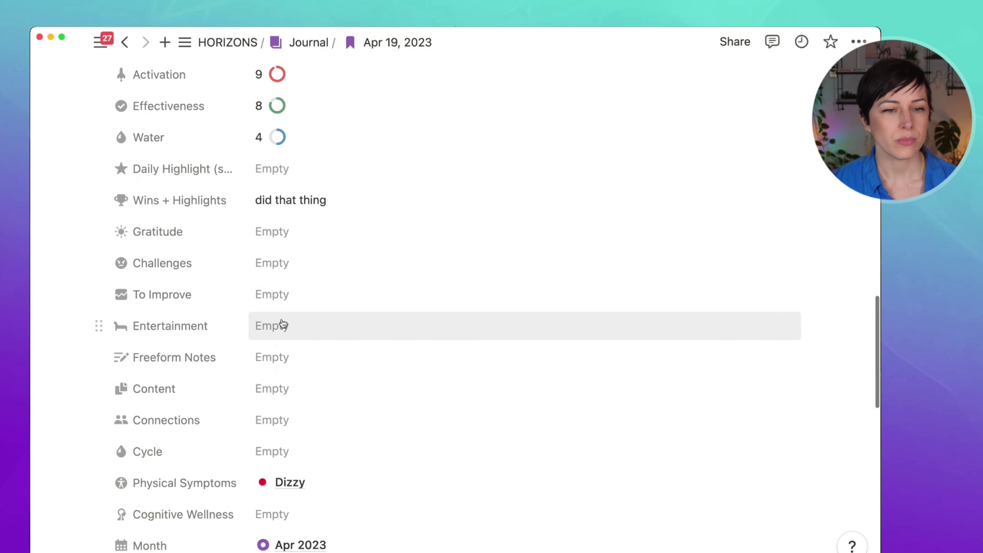
{"action": "left_click", "coordinate": [263, 331]}
{"action": "scroll", "coordinate": [457, 387], "scroll_direction": "down", "scroll_amount": 6}
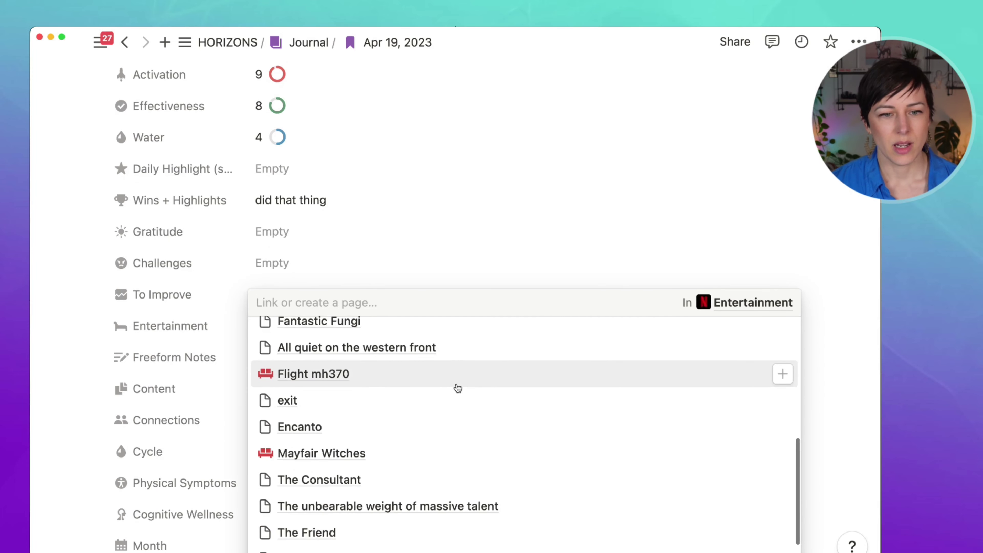
{"action": "scroll", "coordinate": [456, 384], "scroll_direction": "up", "scroll_amount": 7}
{"action": "left_click", "coordinate": [493, 248]}
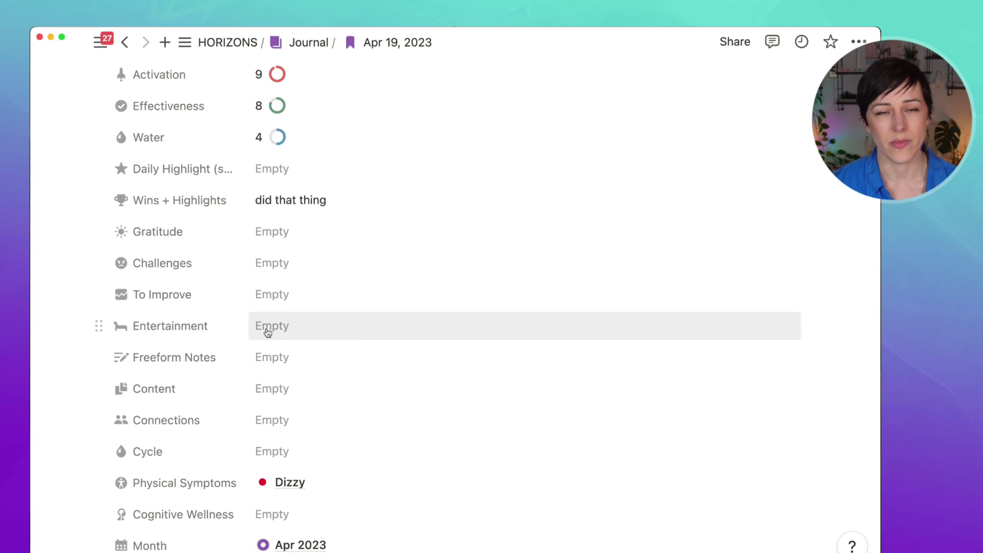
- Open Freeform Notes for text entry without adding content, and view the pages available for linking in the Content property
{"action": "scroll", "coordinate": [281, 343], "scroll_direction": "down", "scroll_amount": 1}
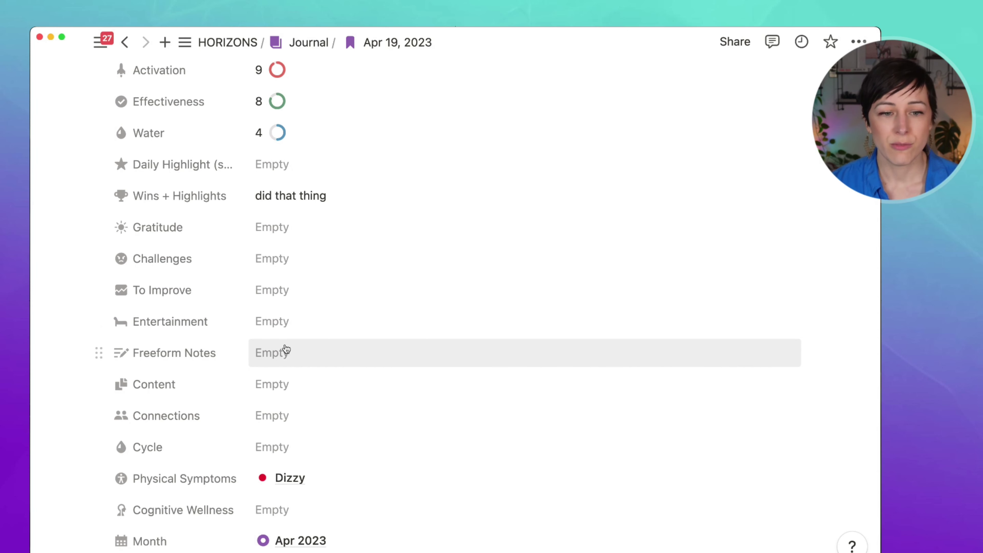
{"action": "left_click", "coordinate": [285, 352]}
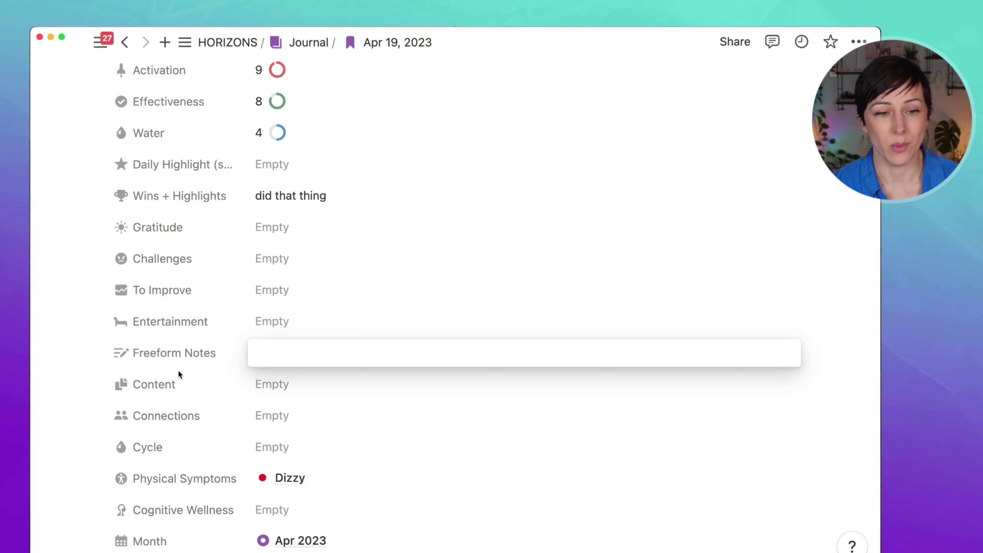
{"action": "left_click", "coordinate": [190, 370]}
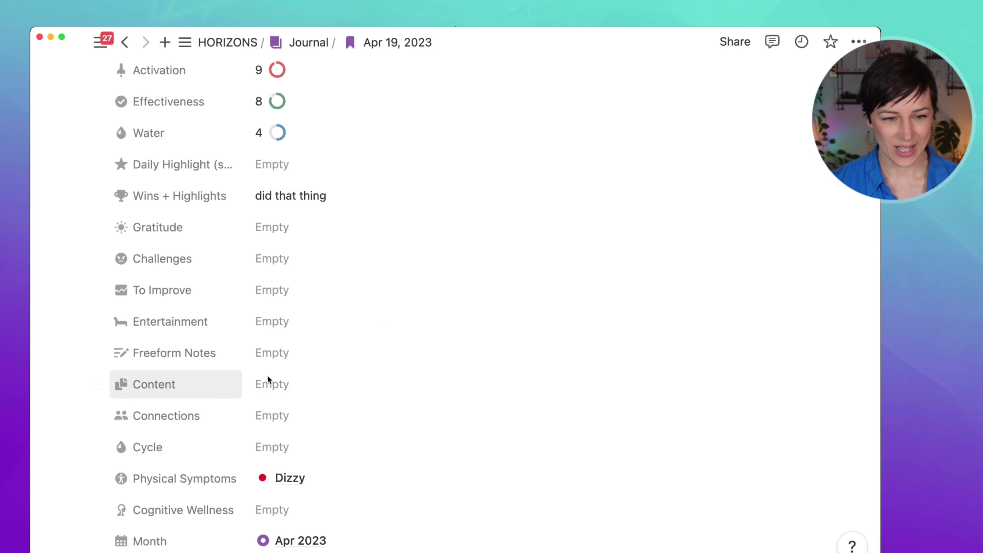
{"action": "left_click", "coordinate": [277, 385]}
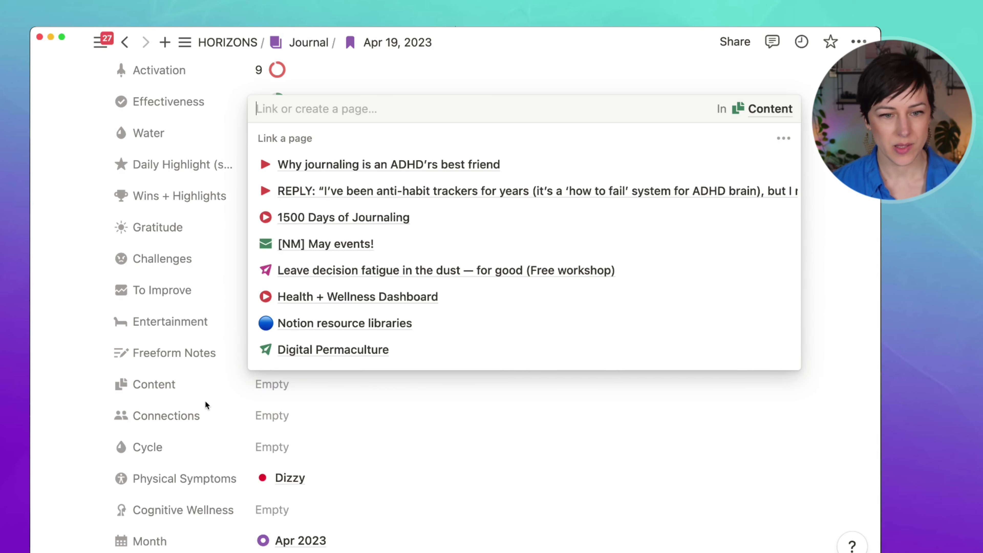
{"action": "left_click", "coordinate": [204, 394]}
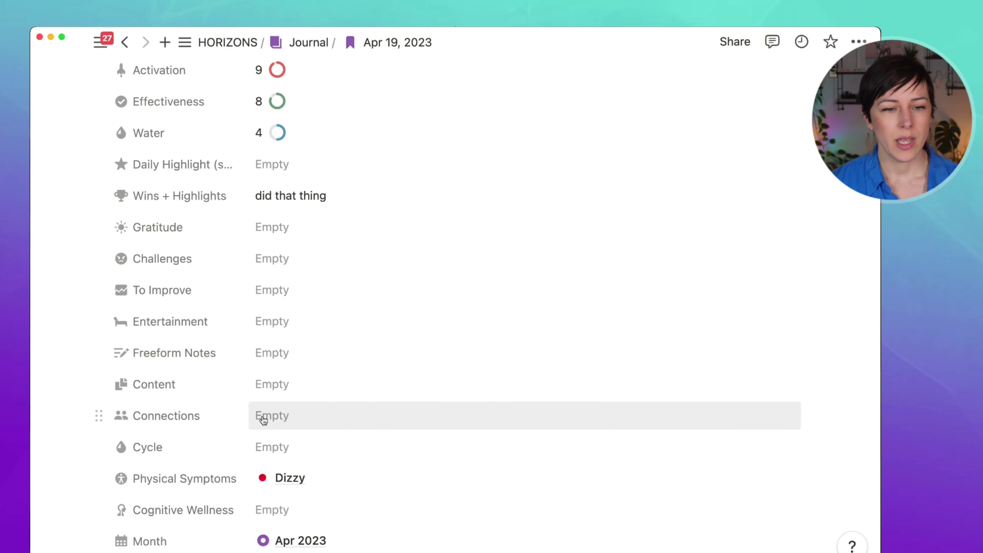
- Search the People database for "jessic" and link one matching person in the Connections property
{"action": "left_click", "coordinate": [270, 420]}
{"action": "type", "text": "j"}
{"action": "type", "text": "ic"}
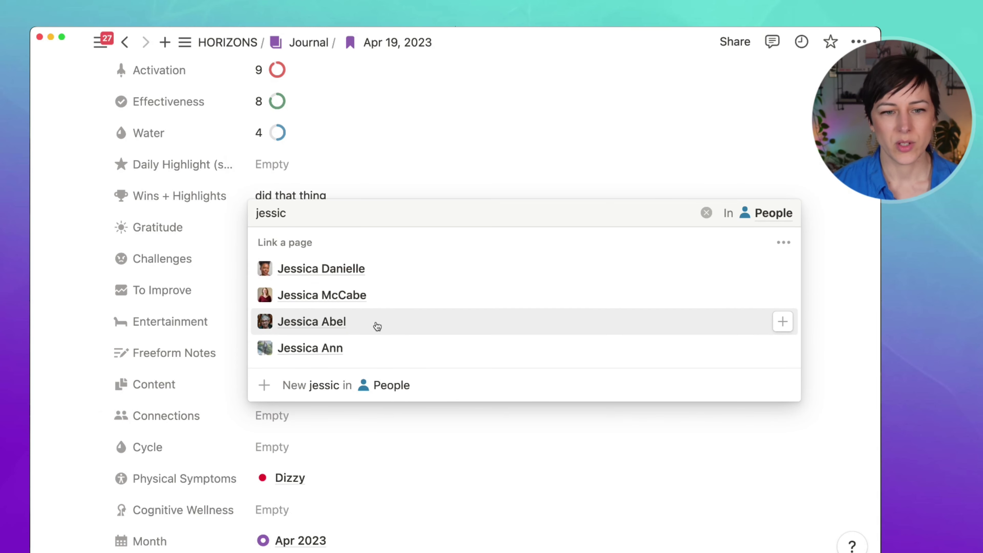
{"action": "left_click", "coordinate": [377, 324]}
{"action": "left_click", "coordinate": [110, 400]}
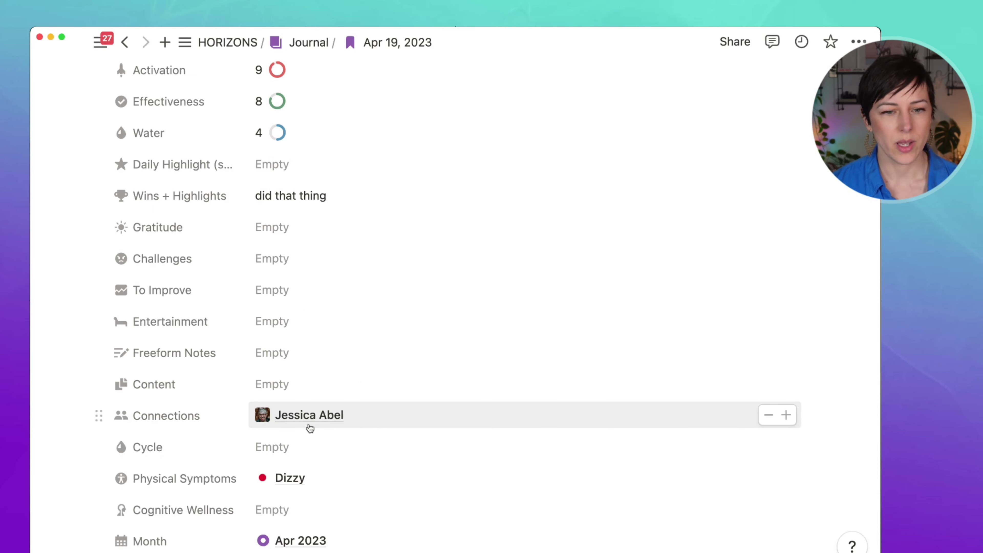
- Browse the pages available for linking in the Physical Symptoms property without adding any
{"action": "scroll", "coordinate": [407, 421], "scroll_direction": "down", "scroll_amount": 2}
{"action": "scroll", "coordinate": [406, 421], "scroll_direction": "down", "scroll_amount": 2}
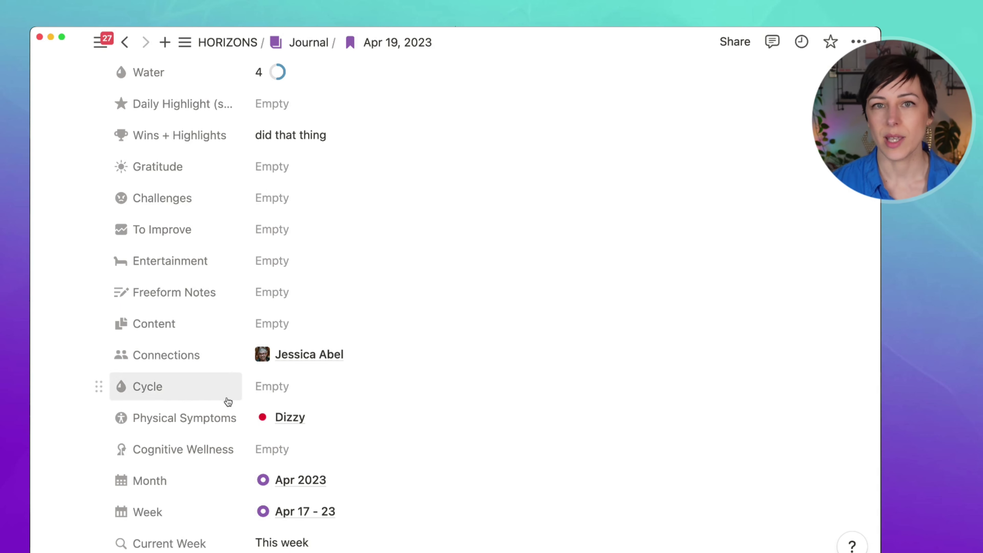
{"action": "scroll", "coordinate": [217, 402], "scroll_direction": "down", "scroll_amount": 2}
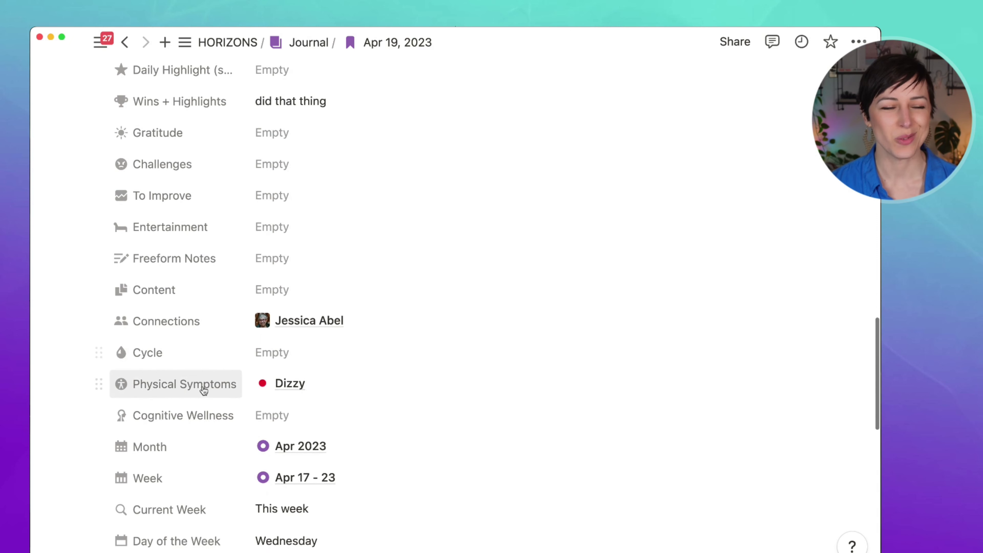
{"action": "left_click", "coordinate": [787, 384]}
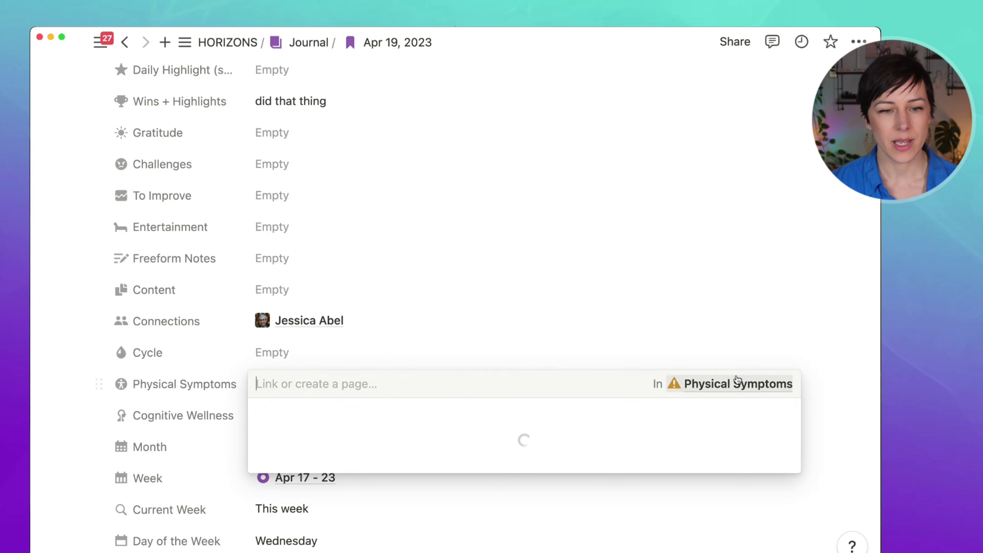
{"action": "scroll", "coordinate": [404, 252], "scroll_direction": "down", "scroll_amount": 8}
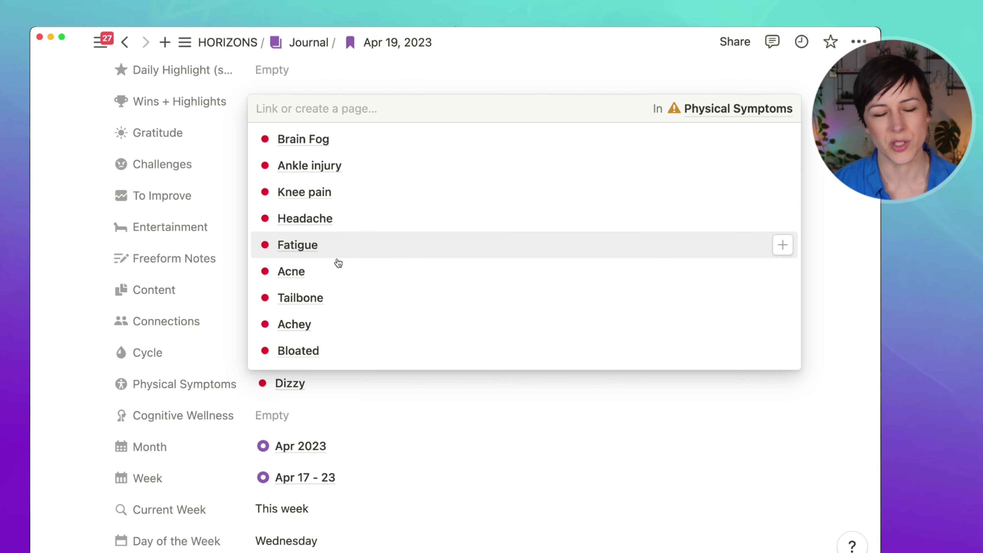
{"action": "left_click", "coordinate": [191, 388]}
- Browse the pages available for linking in the Cognitive Wellness property without adding any
{"action": "left_click", "coordinate": [287, 417]}
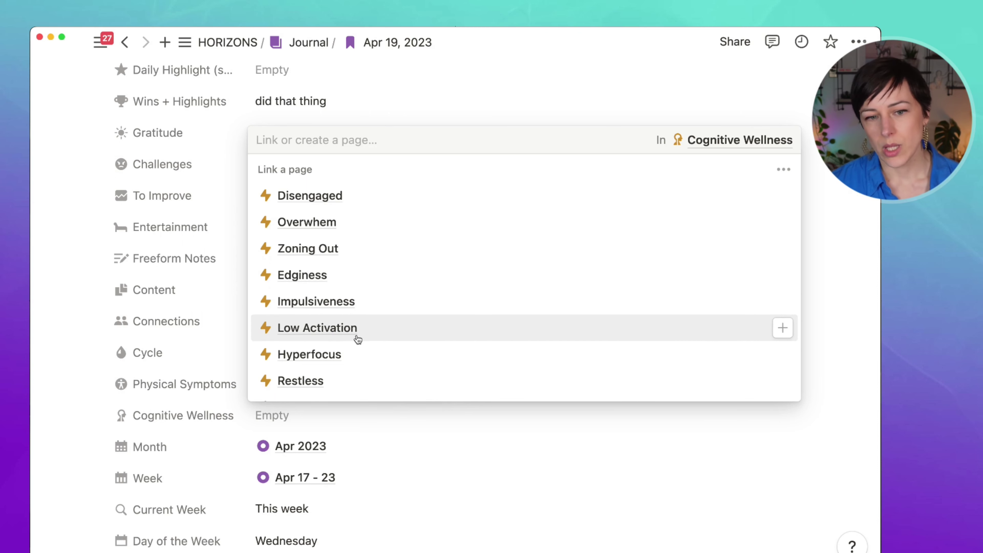
{"action": "scroll", "coordinate": [347, 306], "scroll_direction": "down", "scroll_amount": 3}
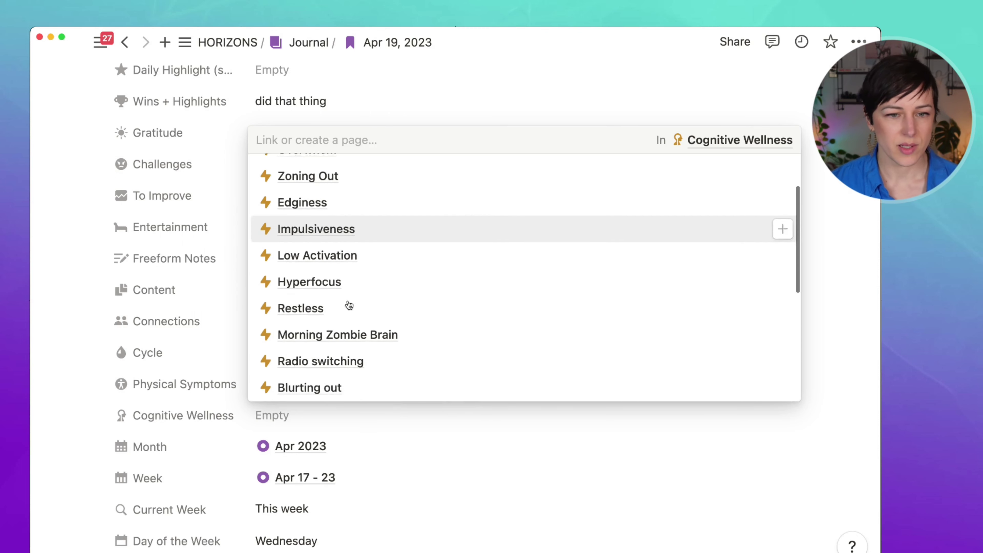
{"action": "scroll", "coordinate": [417, 314], "scroll_direction": "down", "scroll_amount": 3}
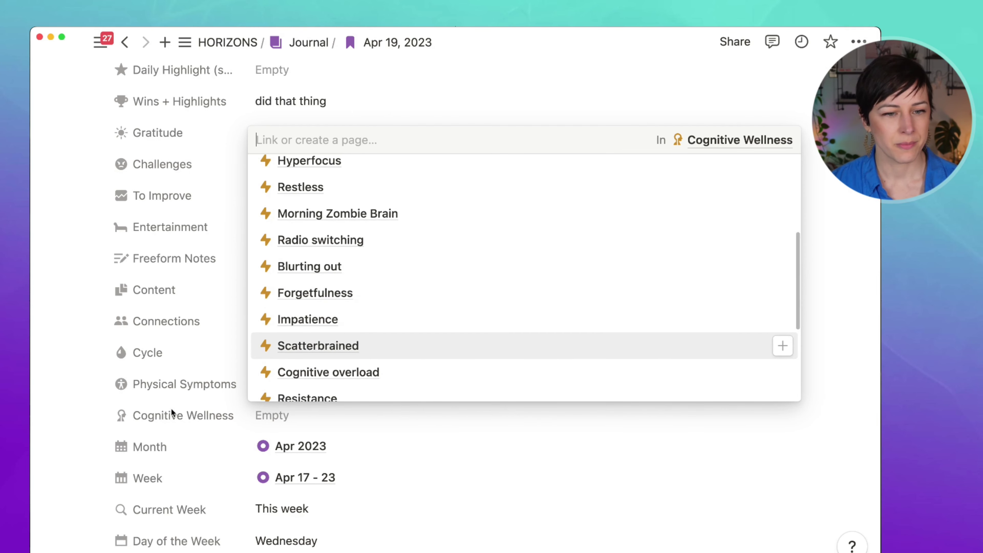
{"action": "left_click", "coordinate": [337, 417]}
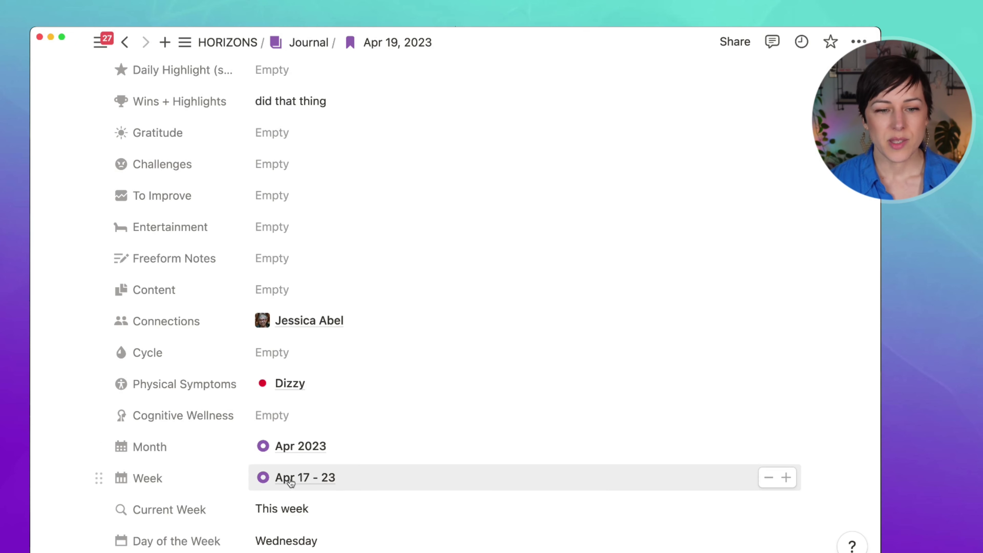
- Inspect the On This Day formula and browse the pages available for linking in the Love notes property
{"action": "scroll", "coordinate": [207, 457], "scroll_direction": "down", "scroll_amount": 2}
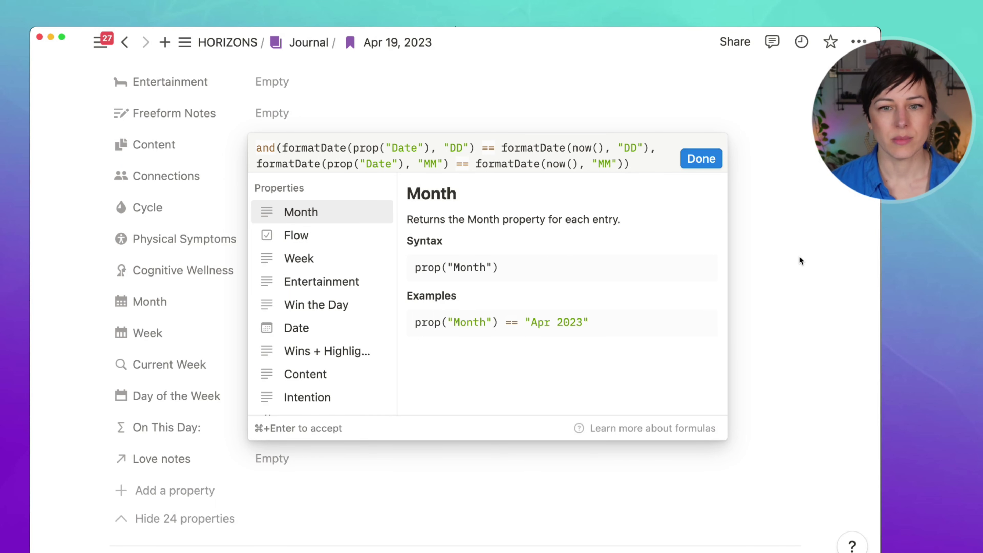
{"action": "left_click", "coordinate": [701, 158]}
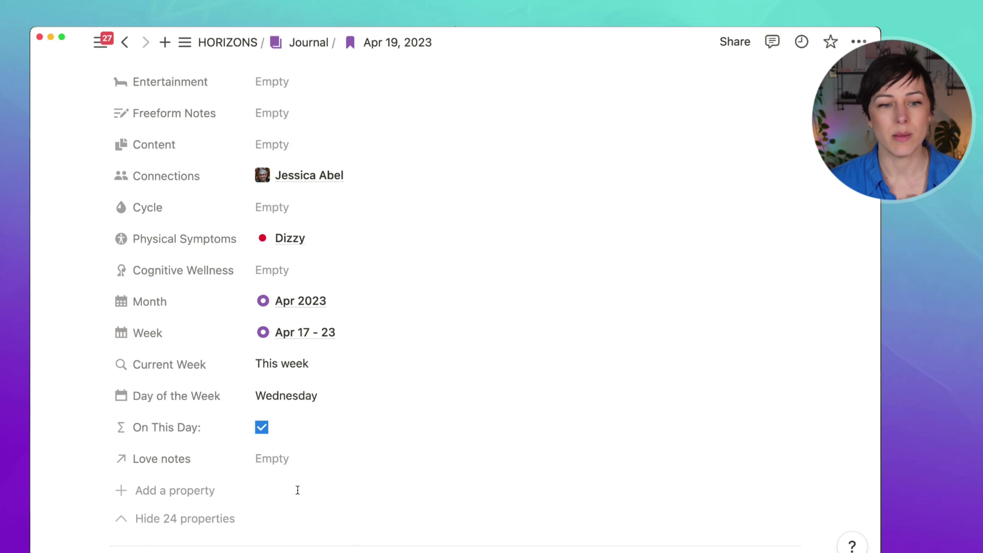
{"action": "left_click", "coordinate": [298, 467]}
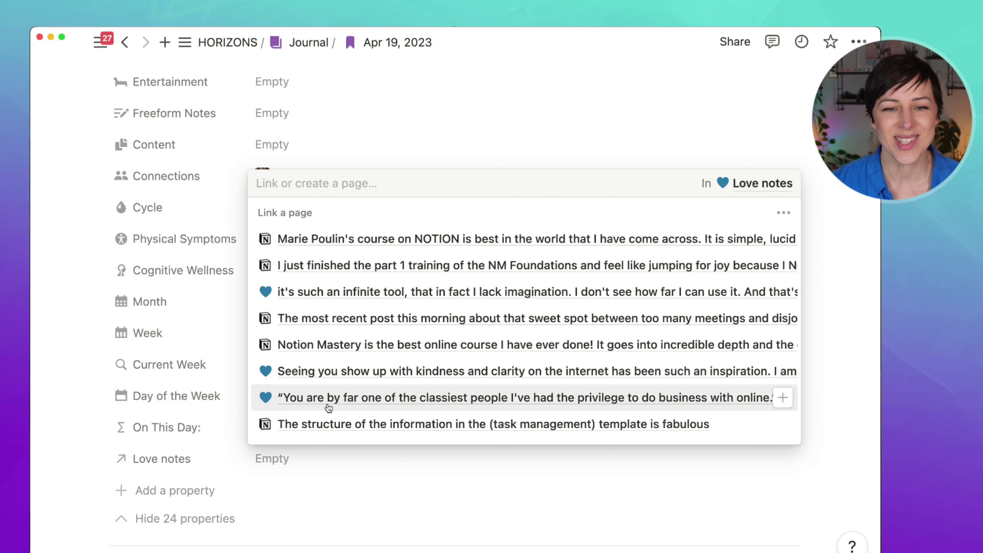
{"action": "left_click_drag", "start_coordinate": [309, 253], "coordinate": [93, 461]}
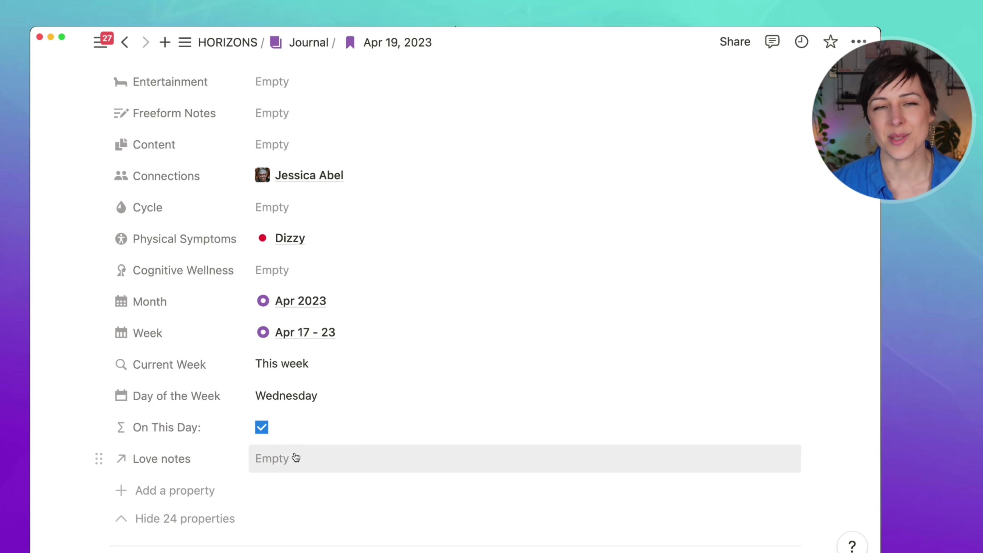
- Insert placeholder paragraphs below the WED banner image in the page body using the ";lorem" snippet
{"action": "scroll", "coordinate": [329, 125], "scroll_direction": "up", "scroll_amount": 1}
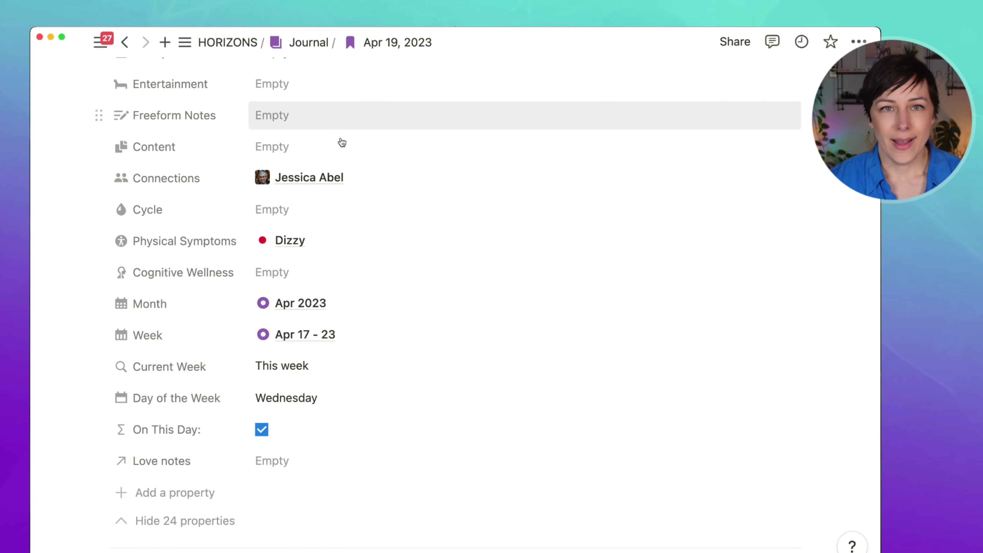
{"action": "scroll", "coordinate": [369, 173], "scroll_direction": "down", "scroll_amount": 6}
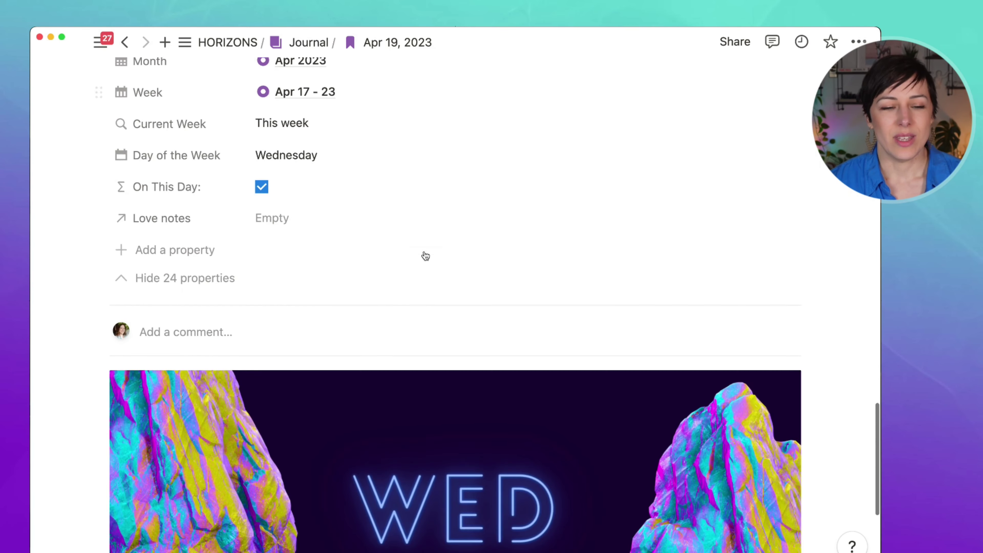
{"action": "scroll", "coordinate": [429, 248], "scroll_direction": "down", "scroll_amount": 5}
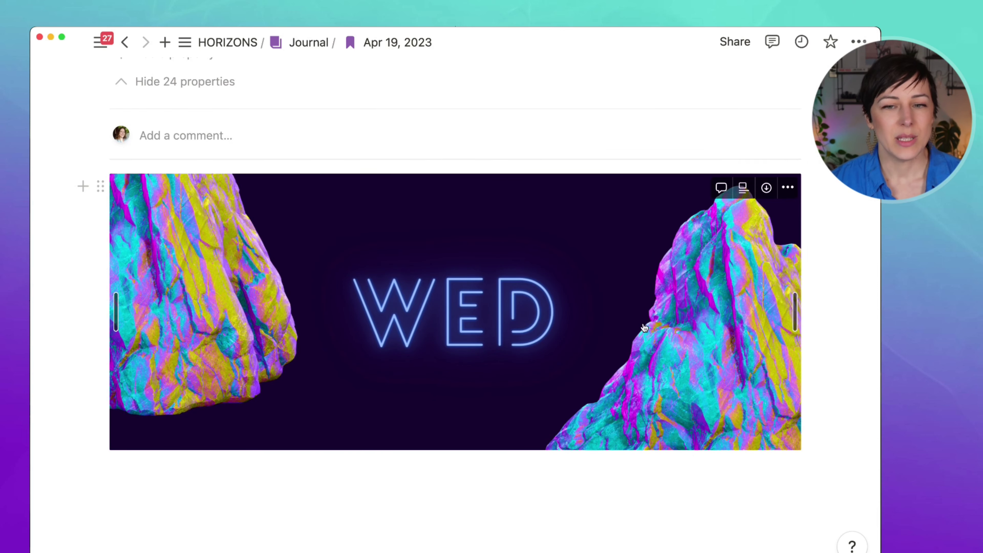
{"action": "left_click", "coordinate": [295, 475]}
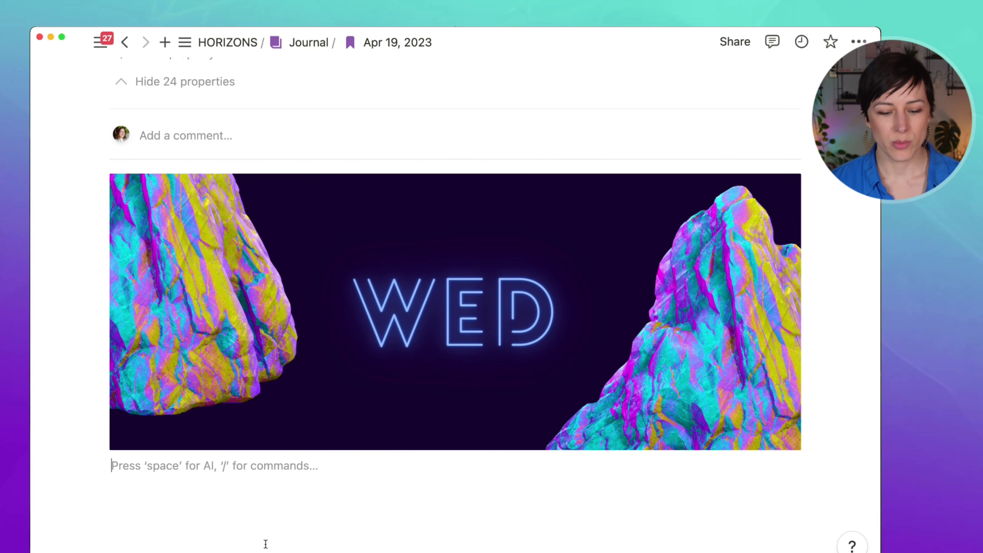
{"action": "type", "text": ";lorem"}
{"action": "scroll", "coordinate": [419, 223], "scroll_direction": "down", "scroll_amount": 2}
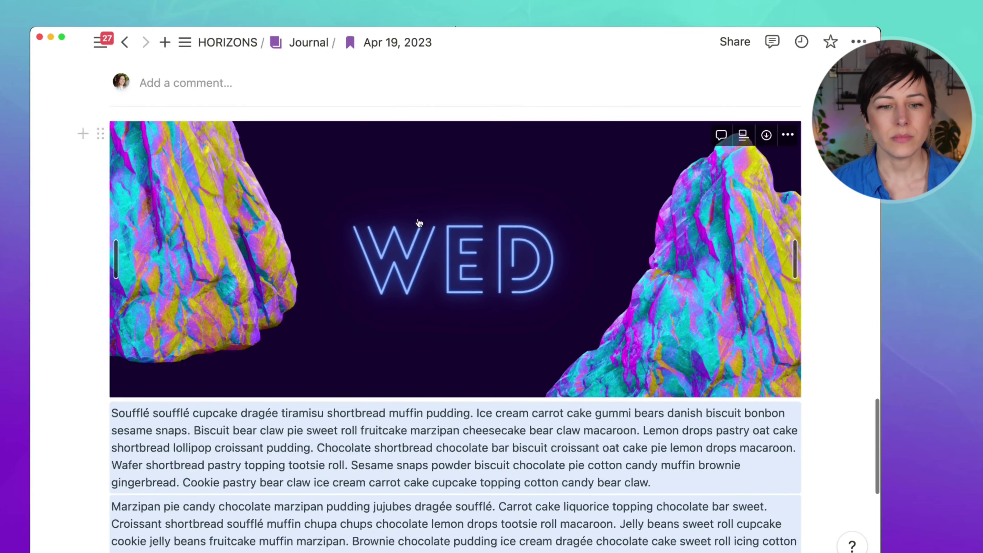
{"action": "scroll", "coordinate": [420, 223], "scroll_direction": "down", "scroll_amount": 6}
- View the actions available for the WED banner image, including Replace, without applying one
{"action": "scroll", "coordinate": [548, 296], "scroll_direction": "up", "scroll_amount": 9}
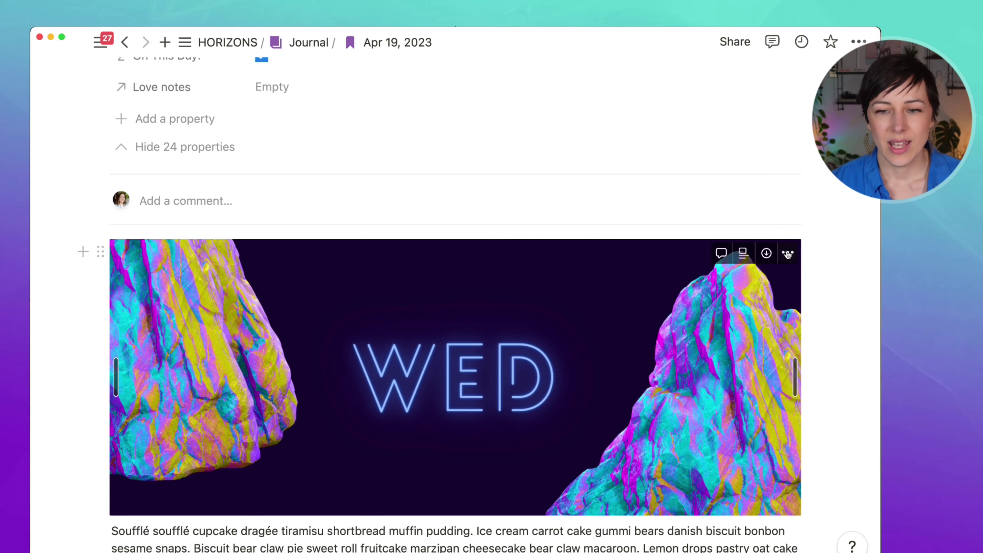
{"action": "left_click", "coordinate": [784, 253]}
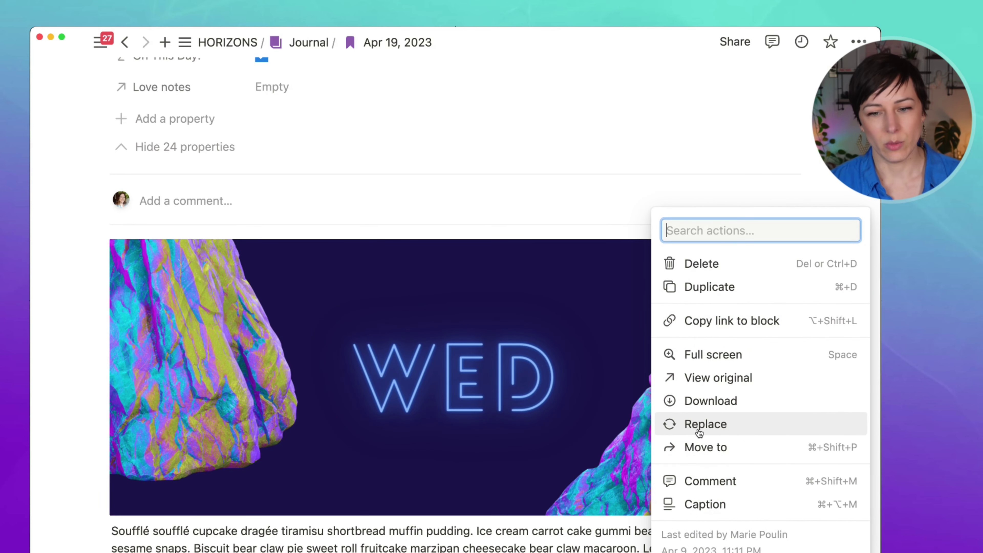
{"action": "left_click", "coordinate": [351, 516]}
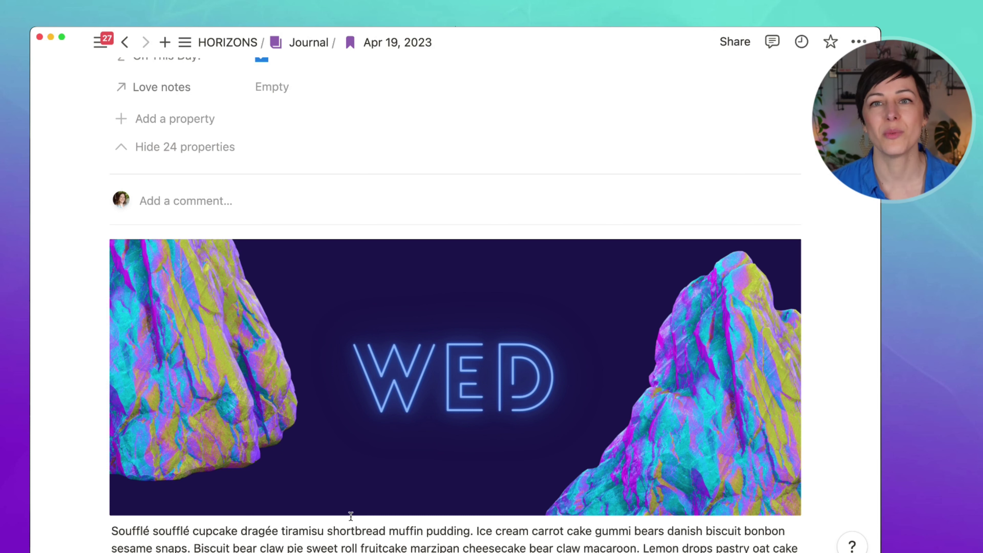
- Open the Journal database, inspect the On this day view's filter rule unchanged, and look over its entries from each year
{"action": "left_click", "coordinate": [305, 40]}
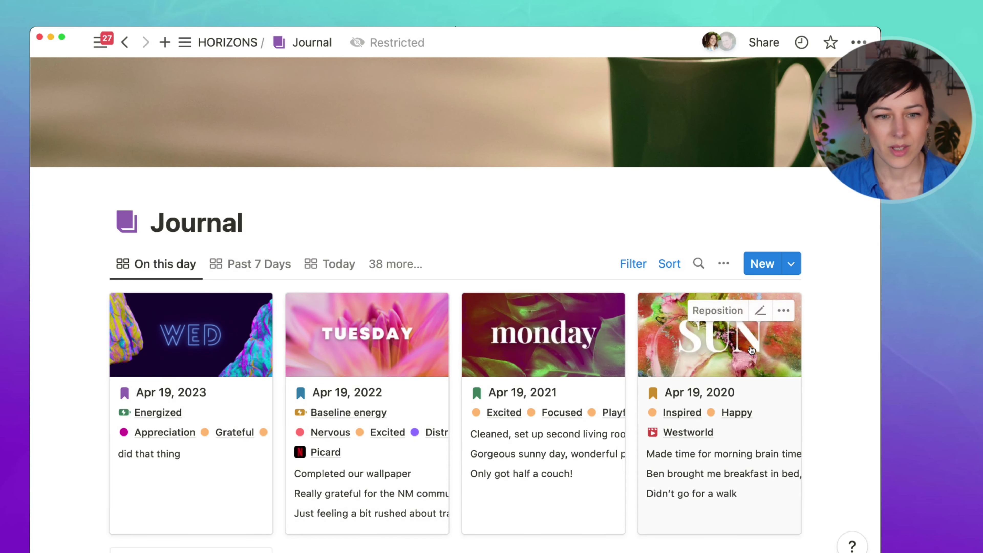
{"action": "left_click", "coordinate": [633, 263]}
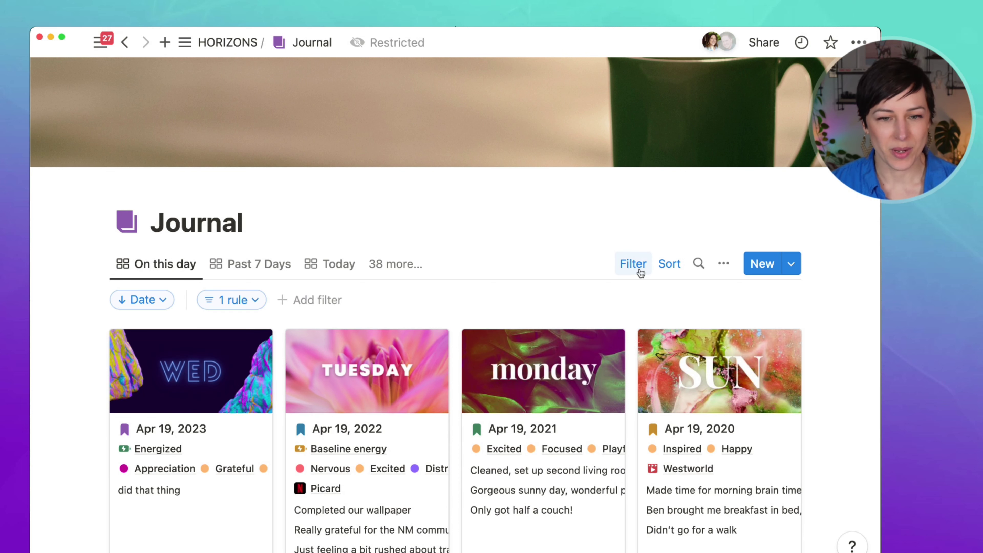
{"action": "left_click", "coordinate": [253, 301]}
{"action": "left_click", "coordinate": [222, 349]}
{"action": "left_click", "coordinate": [404, 393]}
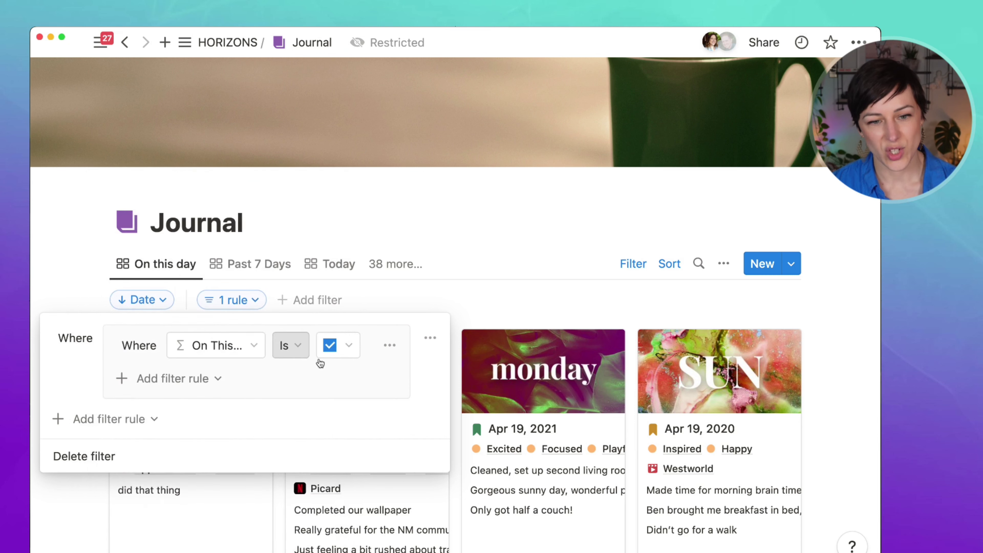
{"action": "left_click", "coordinate": [823, 415]}
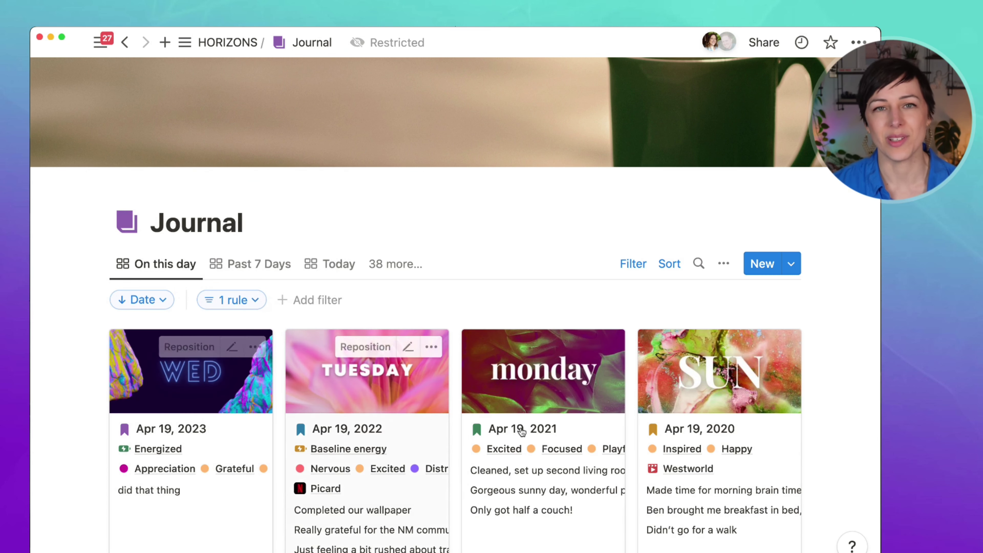
{"action": "scroll", "coordinate": [748, 406], "scroll_direction": "down", "scroll_amount": 3}
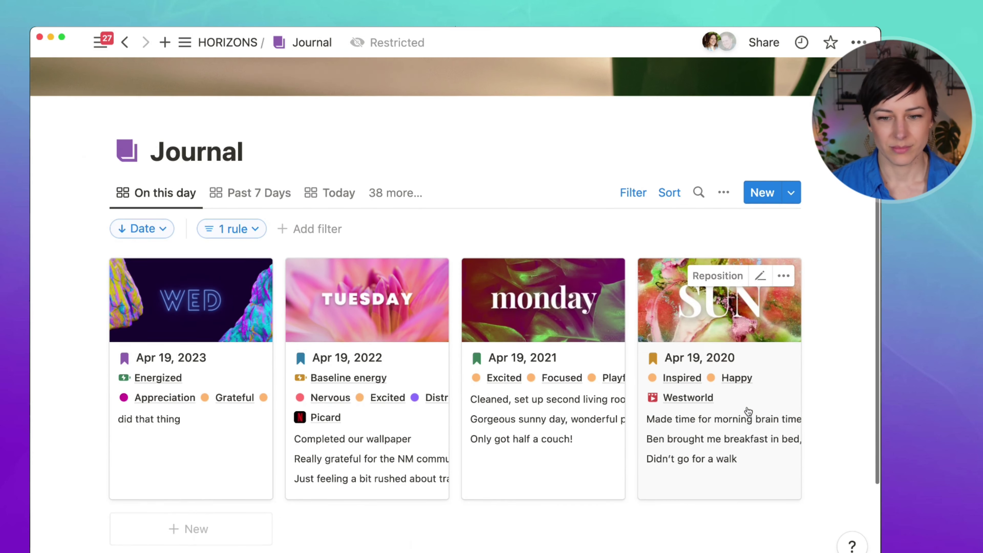
- Open the Journal database's Monday template for editing, look over its cover and preset properties, and close it unchanged
{"action": "scroll", "coordinate": [753, 351], "scroll_direction": "up", "scroll_amount": 2}
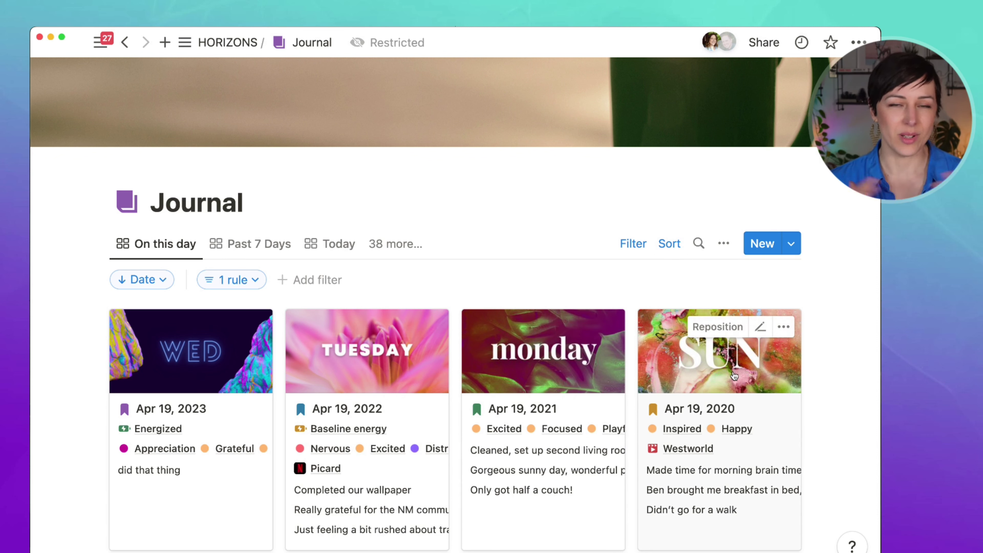
{"action": "left_click", "coordinate": [791, 244]}
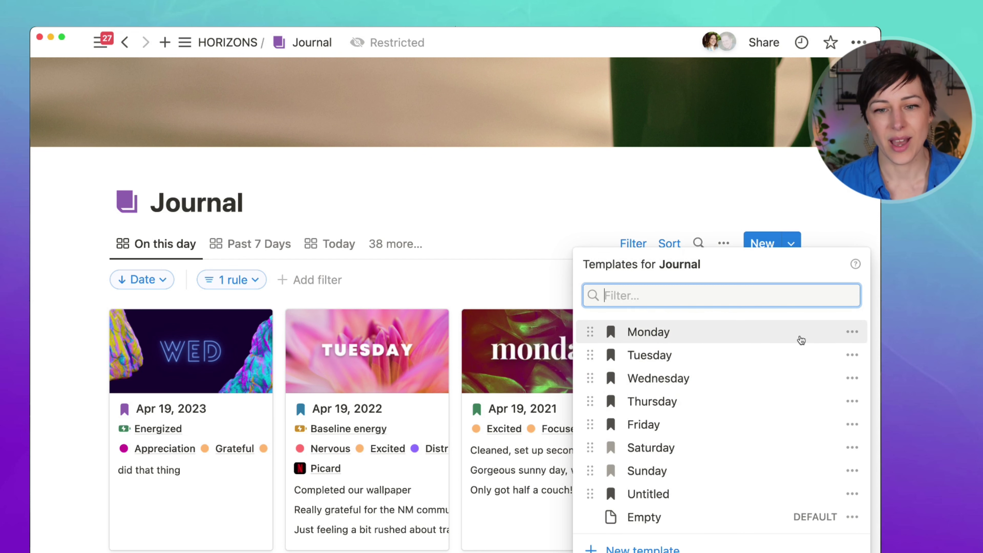
{"action": "left_click", "coordinate": [853, 333]}
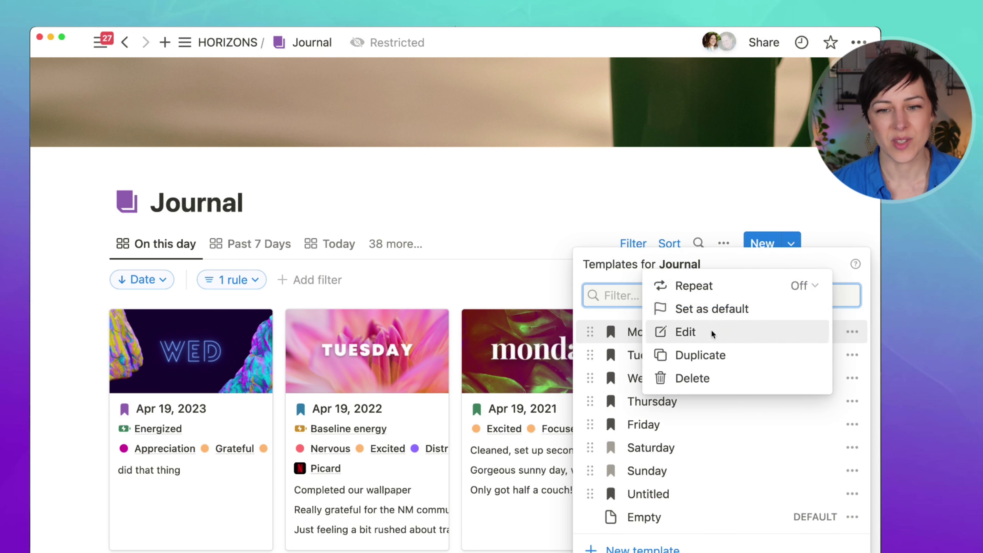
{"action": "left_click", "coordinate": [711, 330]}
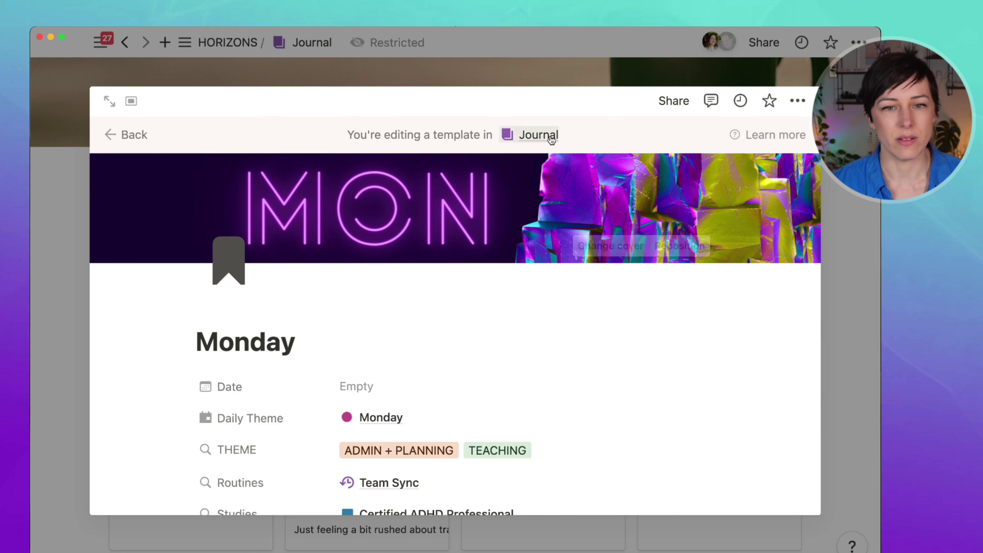
{"action": "scroll", "coordinate": [450, 220], "scroll_direction": "down", "scroll_amount": 3}
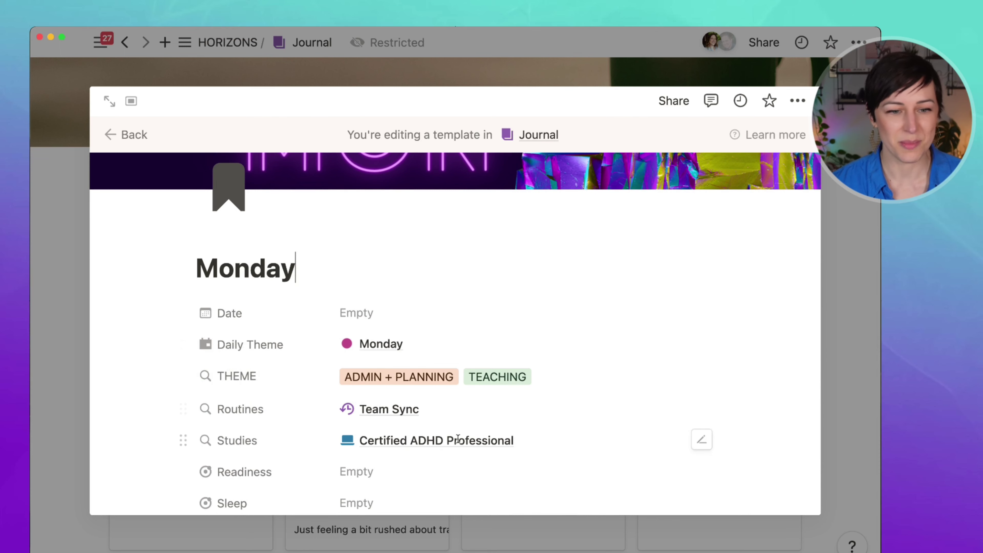
{"action": "left_click", "coordinate": [498, 79]}
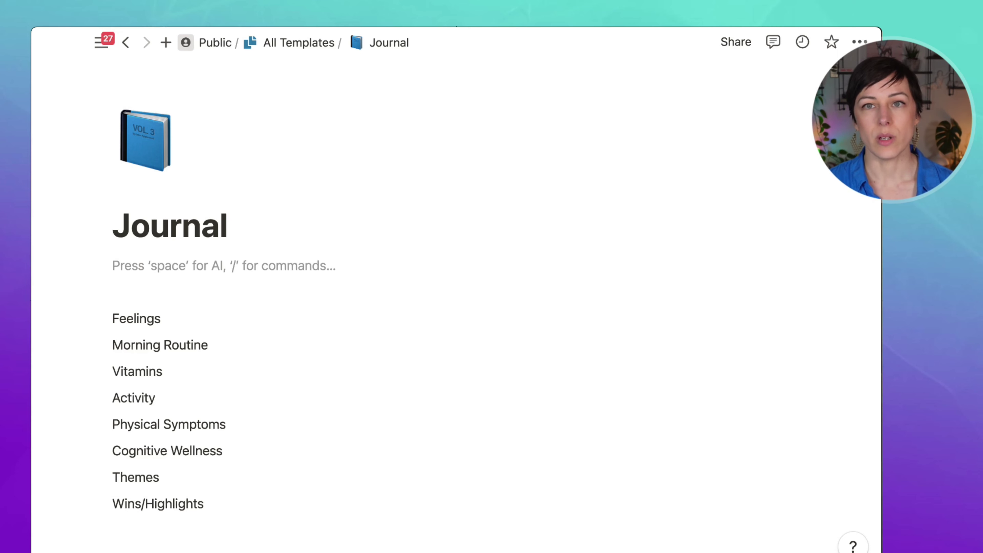
- Insert an inline database above the list of journal topics and title it "Journal"
{"action": "left_click", "coordinate": [142, 268]}
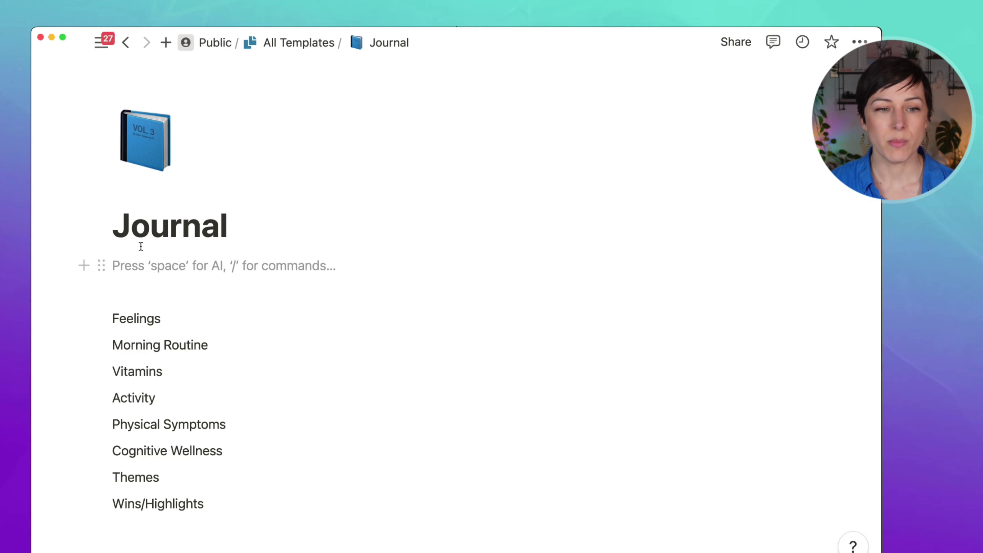
{"action": "type", "text": "/data"}
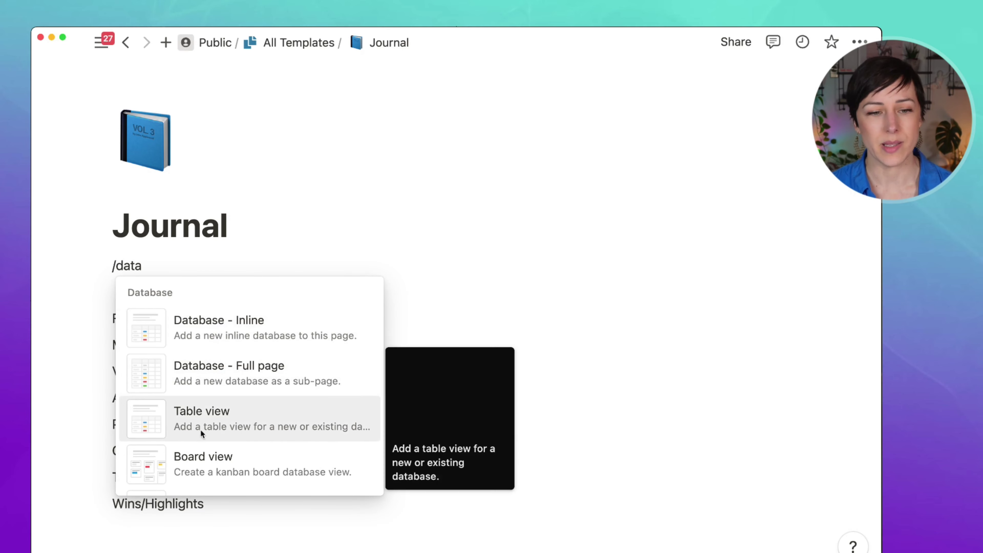
{"action": "scroll", "coordinate": [219, 388], "scroll_direction": "down", "scroll_amount": 3}
{"action": "scroll", "coordinate": [231, 371], "scroll_direction": "up", "scroll_amount": 3}
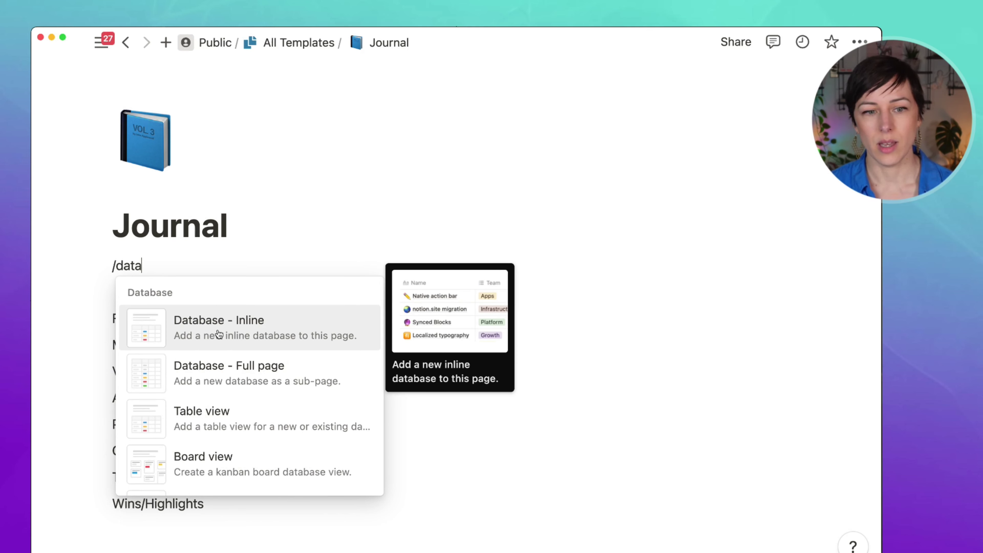
{"action": "left_click", "coordinate": [218, 334]}
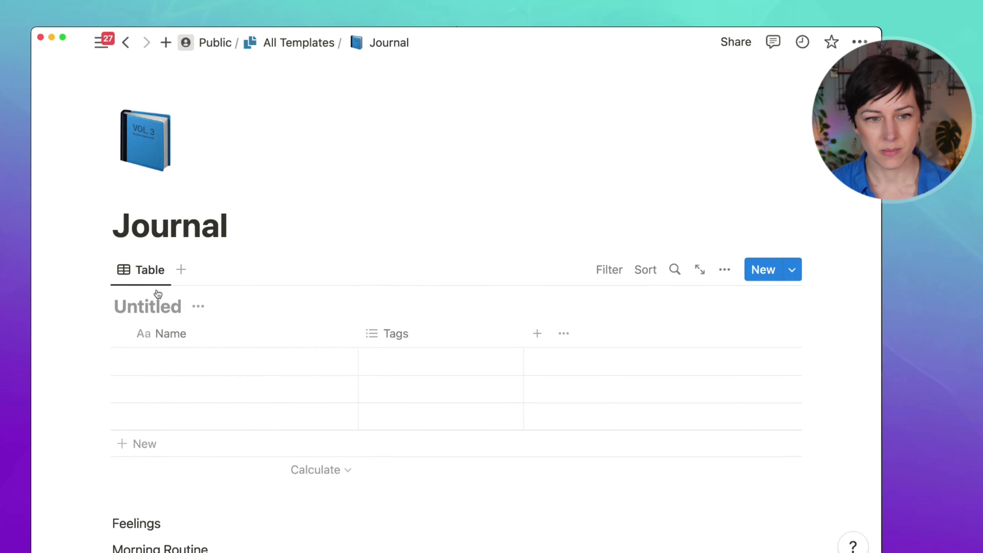
{"action": "type", "text": "Jour"}
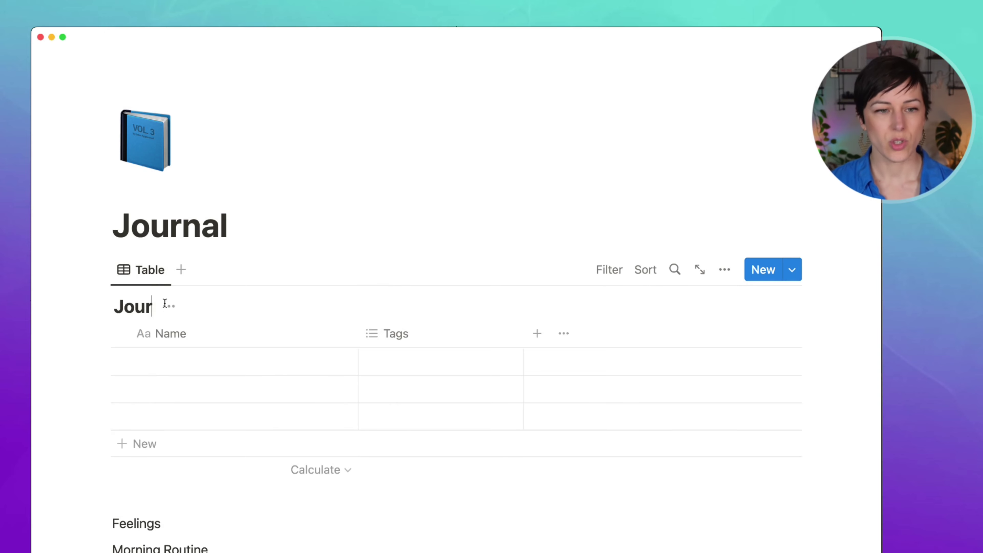
{"action": "type", "text": "nal"}
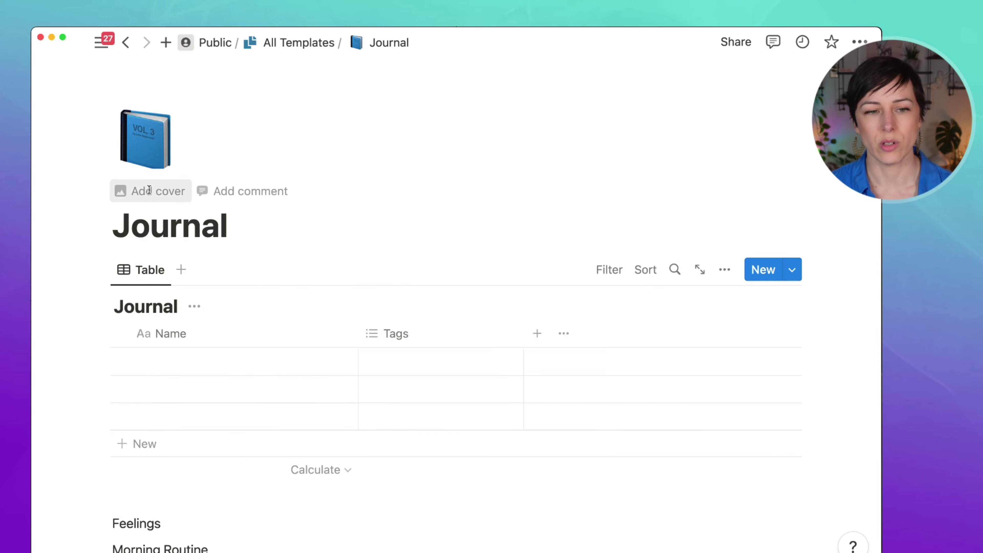
- Rename the page holding the new database to "My Journal"
{"action": "left_click", "coordinate": [254, 224]}
{"action": "key", "text": "super+Left"}
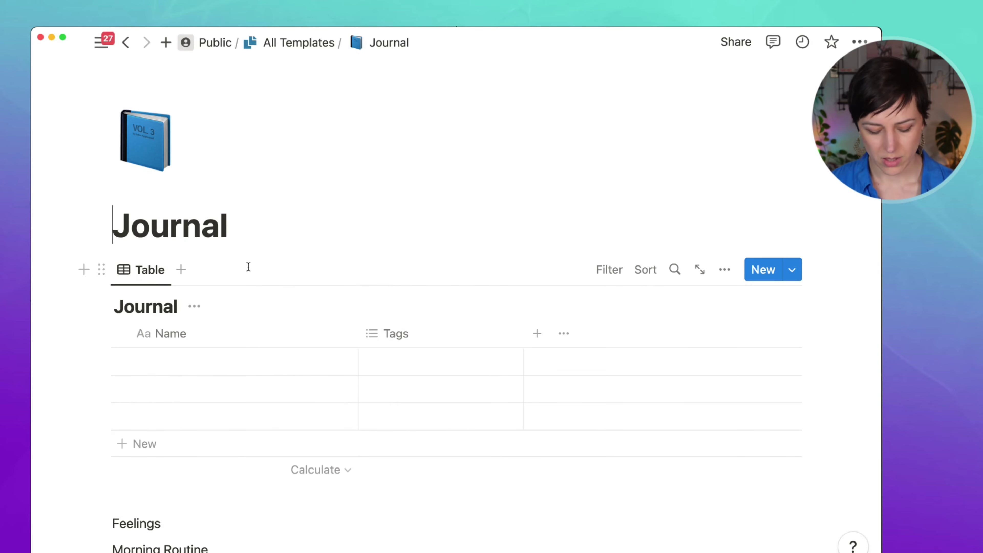
{"action": "type", "text": "My"}
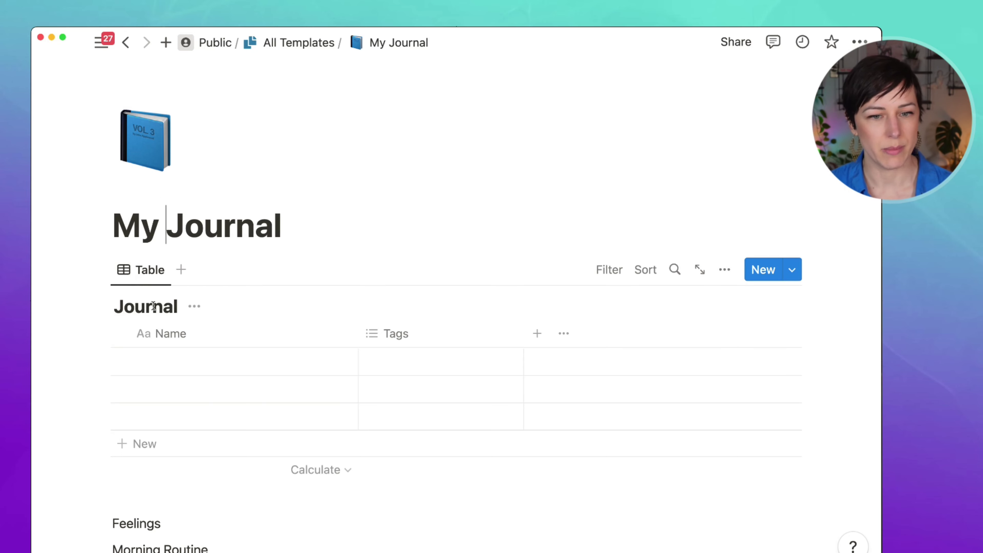
- Add a Date property to the new Journal database and delete its Tags property
{"action": "left_click", "coordinate": [537, 333]}
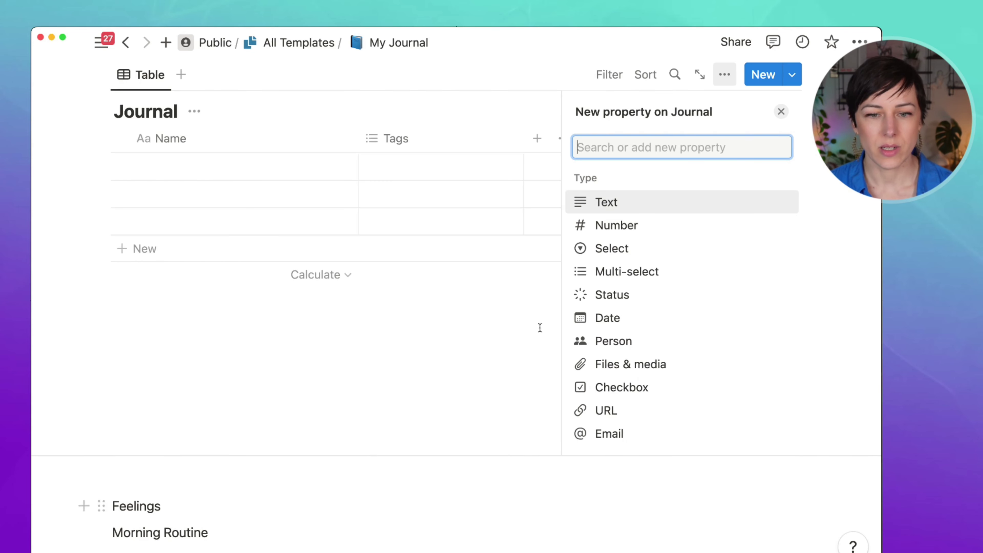
{"action": "left_click", "coordinate": [620, 318]}
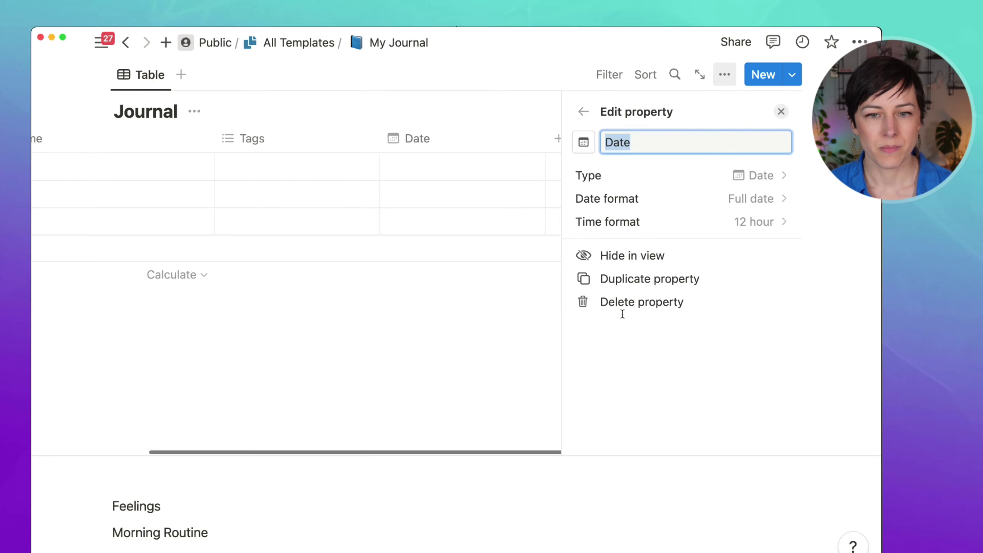
{"action": "left_click", "coordinate": [404, 339]}
{"action": "left_click", "coordinate": [457, 143]}
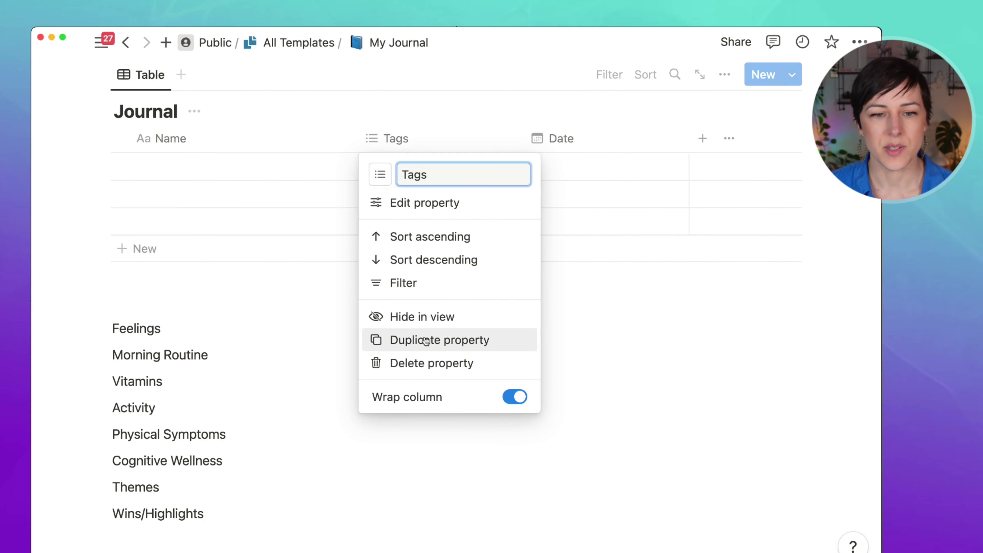
{"action": "left_click", "coordinate": [410, 362]}
{"action": "left_click", "coordinate": [458, 314]}
- Fill in the first row with the name "Apr 19, 2023" and the date April 19, 2023, and narrow the Name column
{"action": "scroll", "coordinate": [353, 207], "scroll_direction": "up", "scroll_amount": 2}
{"action": "left_click", "coordinate": [176, 251]}
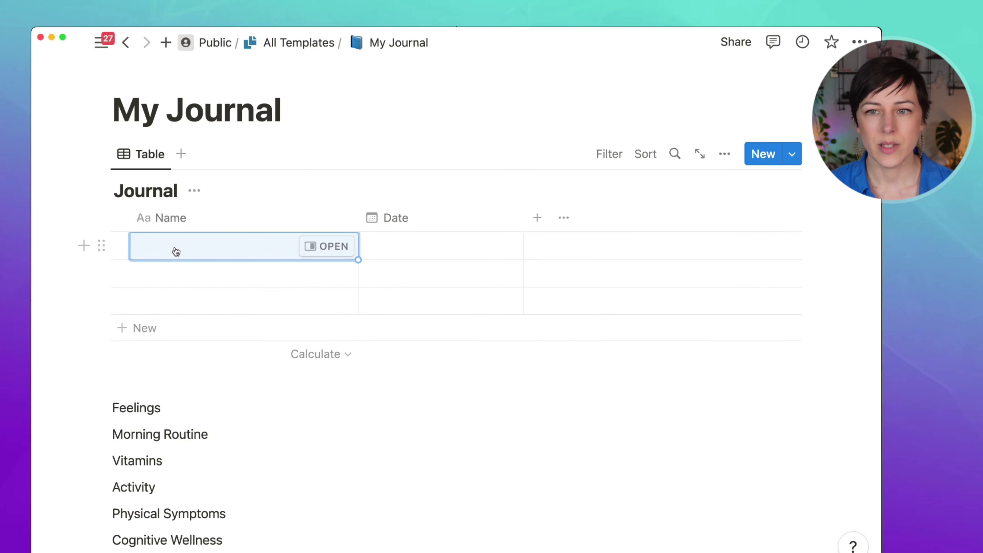
{"action": "left_click", "coordinate": [175, 250]}
{"action": "type", "text": "Apr 19, 2023"}
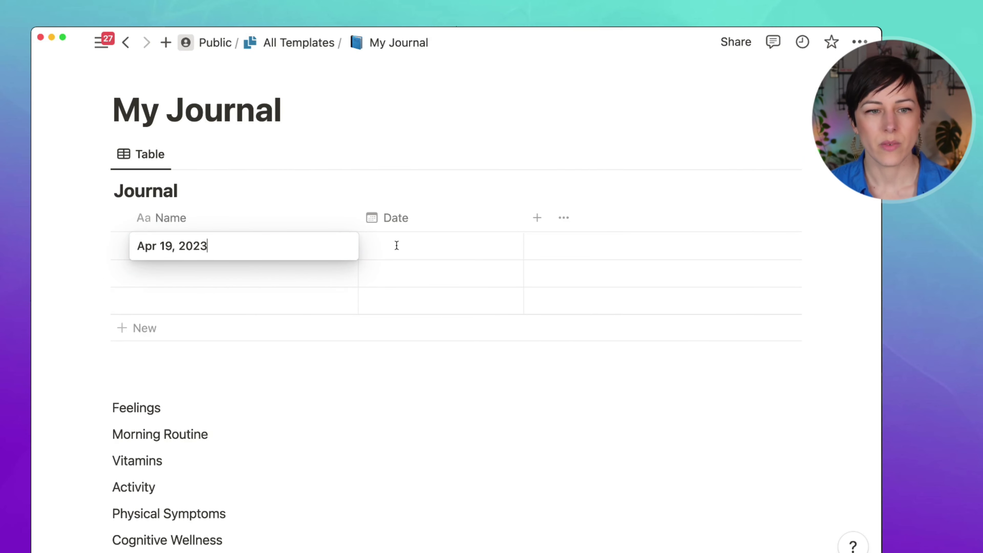
{"action": "key", "text": "Escape"}
{"action": "left_click", "coordinate": [428, 250]}
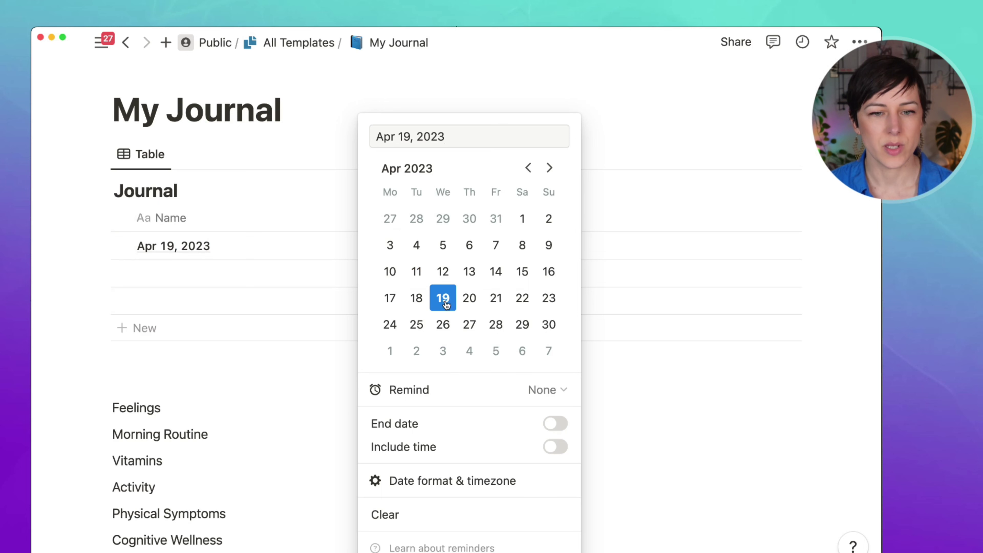
{"action": "left_click", "coordinate": [286, 241]}
{"action": "left_click_drag", "start_coordinate": [358, 220], "coordinate": [255, 224]}
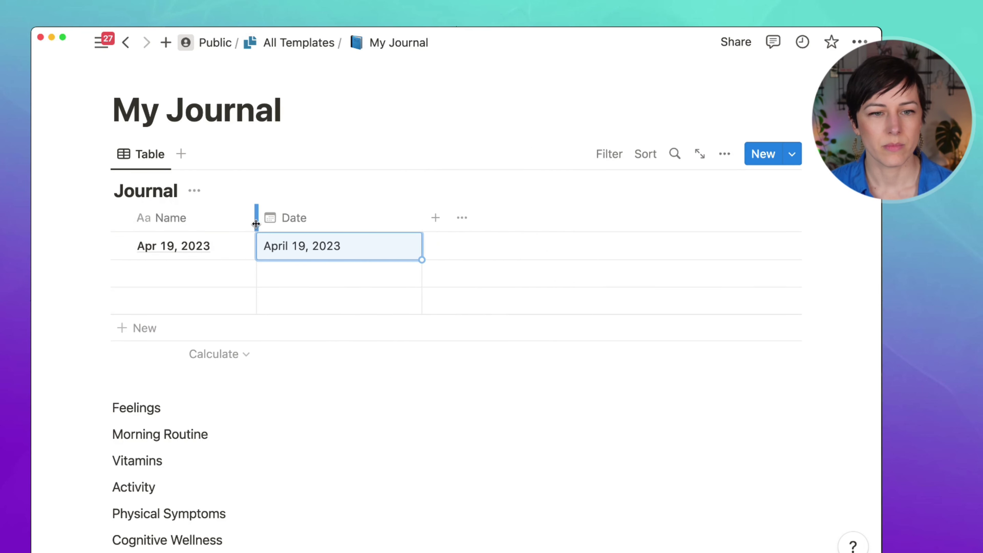
- Open the Apr 19, 2023 entry in side peek and widen it, keeping the list of journal topics in view
{"action": "left_click", "coordinate": [437, 219]}
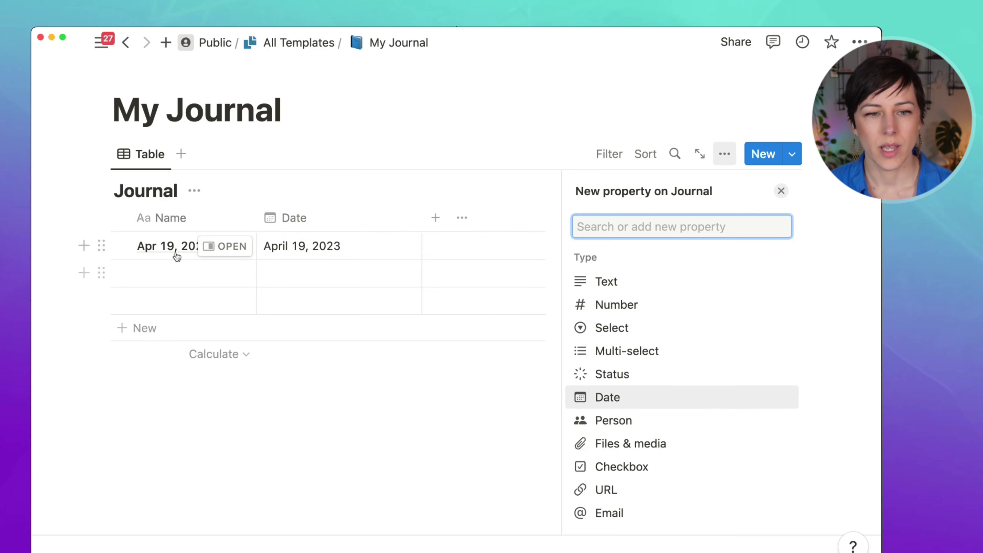
{"action": "left_click", "coordinate": [220, 251]}
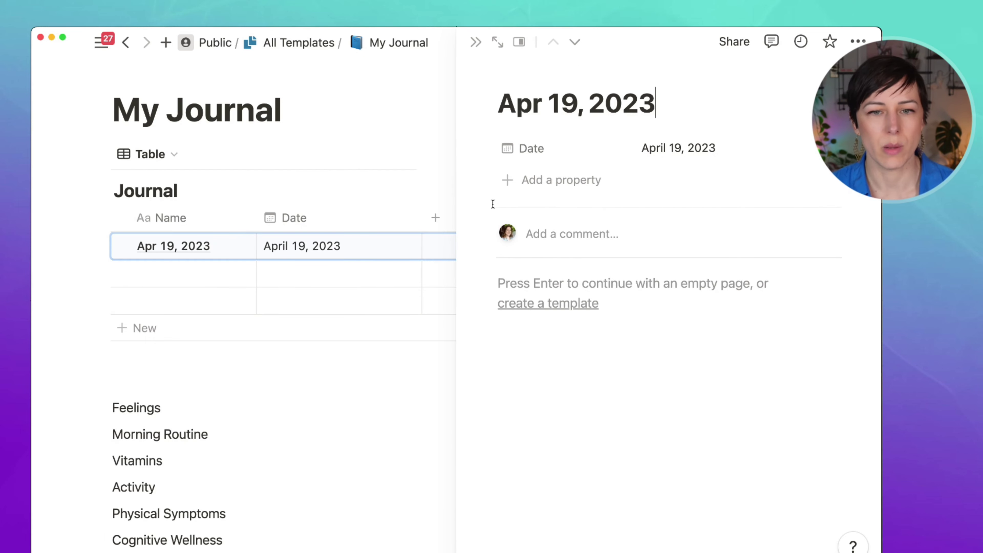
{"action": "left_click_drag", "start_coordinate": [459, 206], "coordinate": [357, 207]}
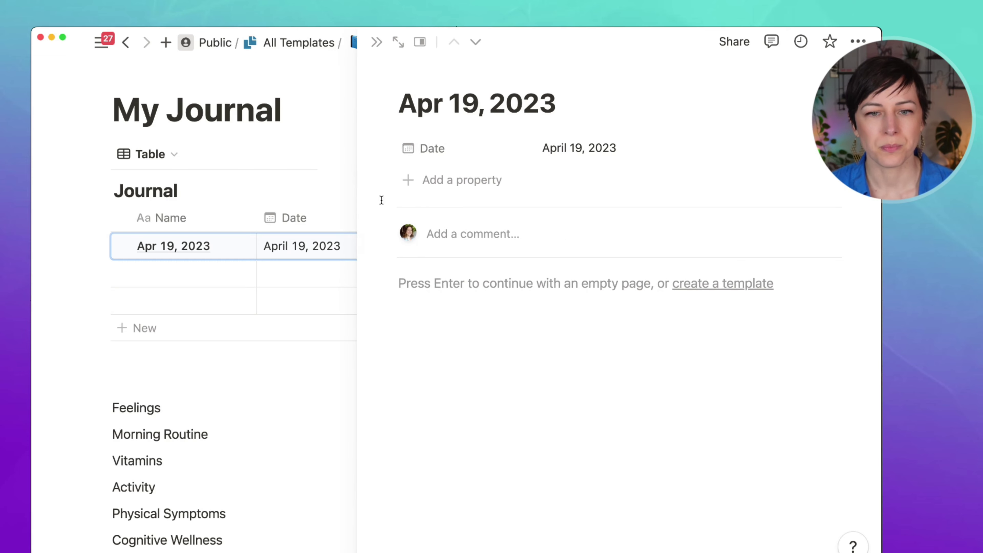
{"action": "scroll", "coordinate": [276, 422], "scroll_direction": "down", "scroll_amount": 2}
{"action": "scroll", "coordinate": [195, 370], "scroll_direction": "down", "scroll_amount": 5}
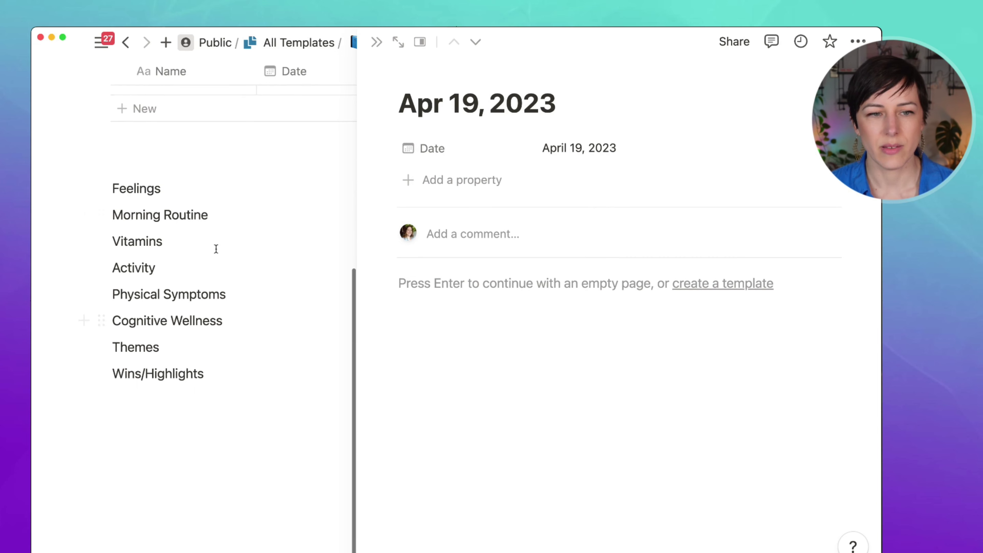
{"action": "scroll", "coordinate": [205, 232], "scroll_direction": "up", "scroll_amount": 1}
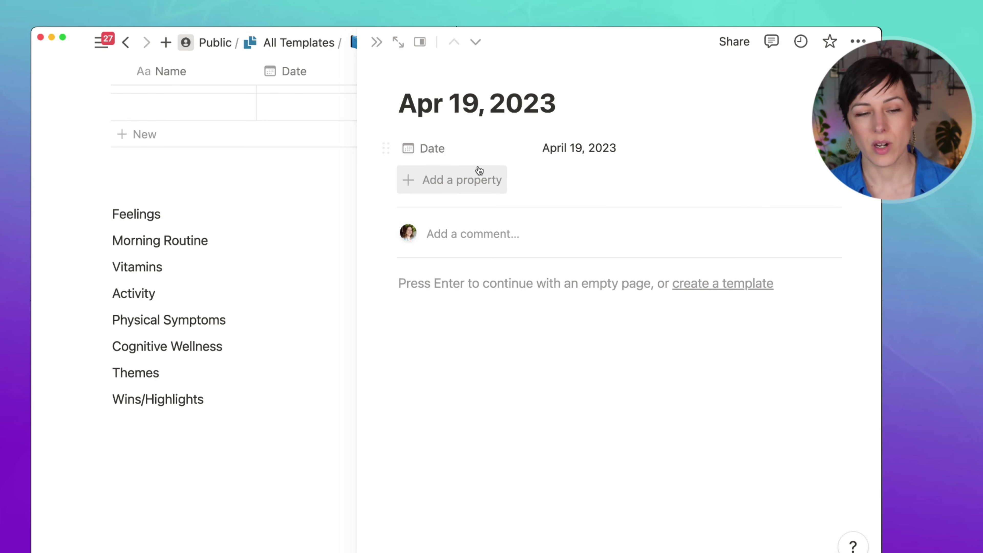
- Add a checkbox property named "Morning Routine" to the entry, try ticking it, and leave it unticked
{"action": "left_click", "coordinate": [447, 188]}
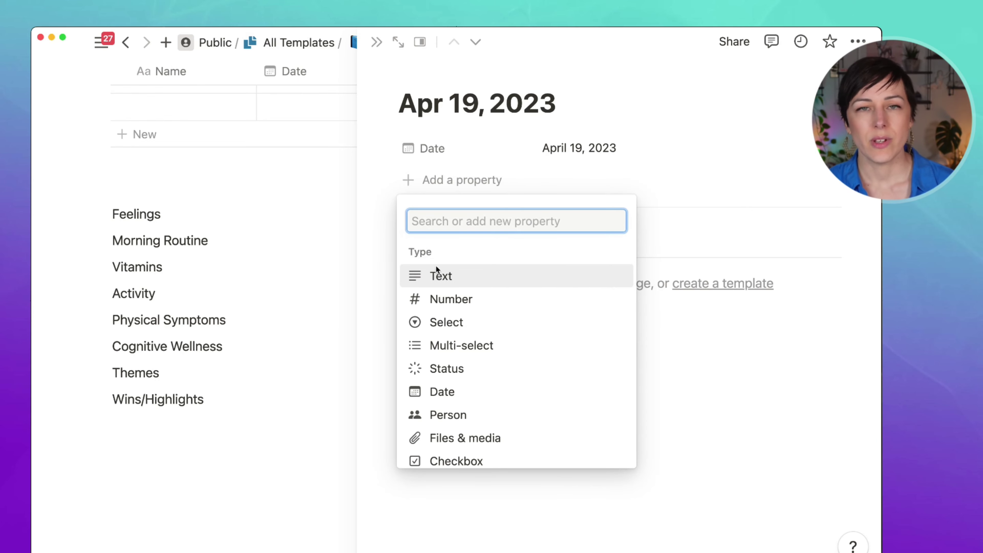
{"action": "scroll", "coordinate": [471, 362], "scroll_direction": "down", "scroll_amount": 3}
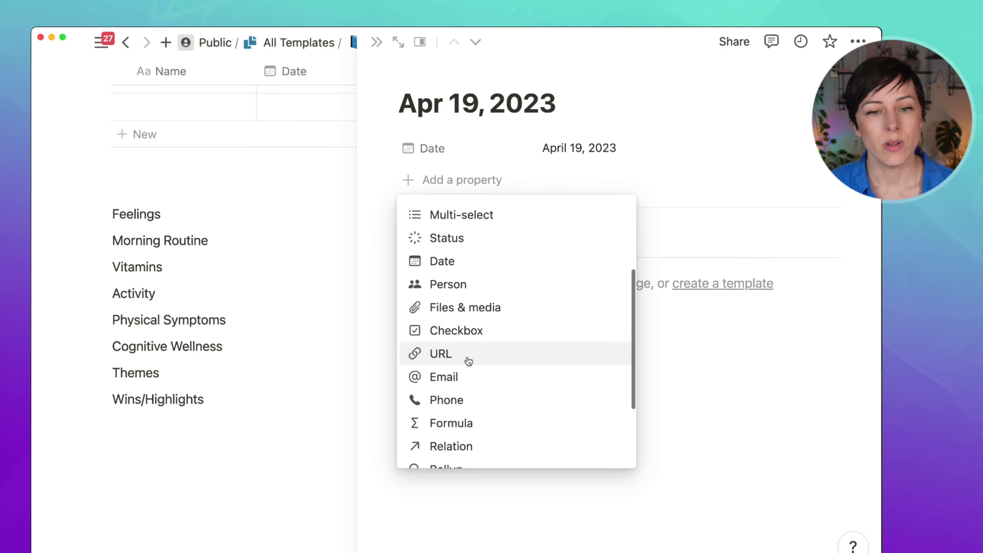
{"action": "left_click", "coordinate": [475, 329]}
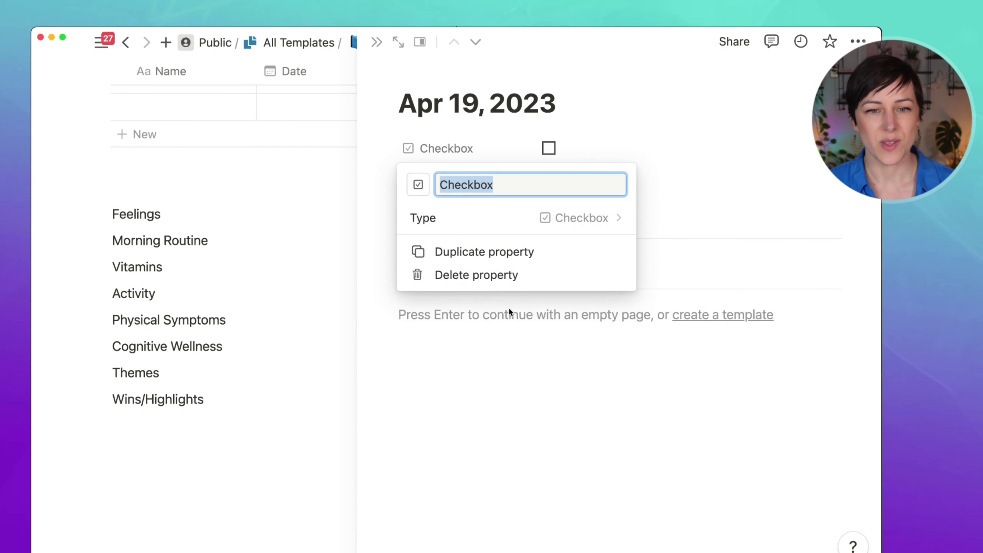
{"action": "type", "text": "Morning Routine"}
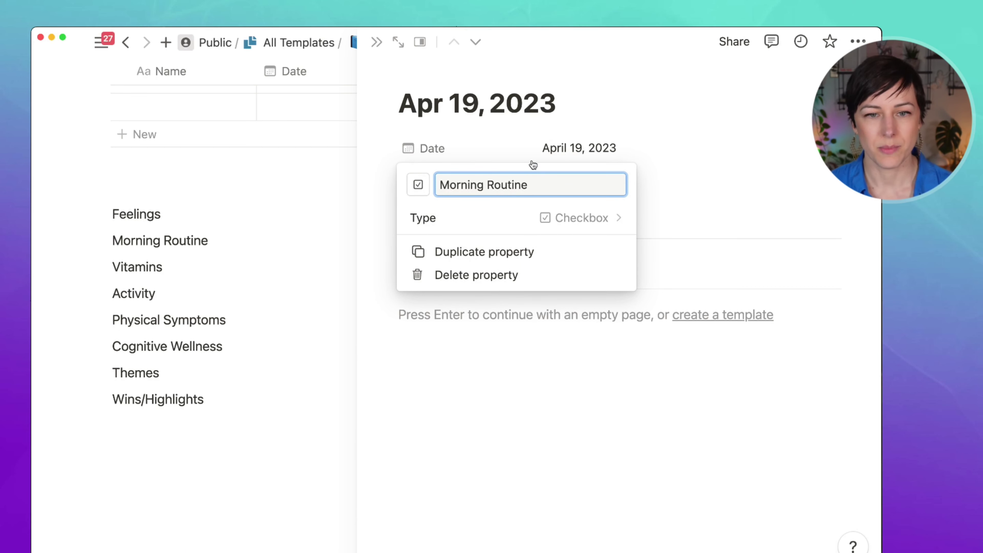
{"action": "left_click", "coordinate": [608, 139]}
{"action": "left_click", "coordinate": [549, 180]}
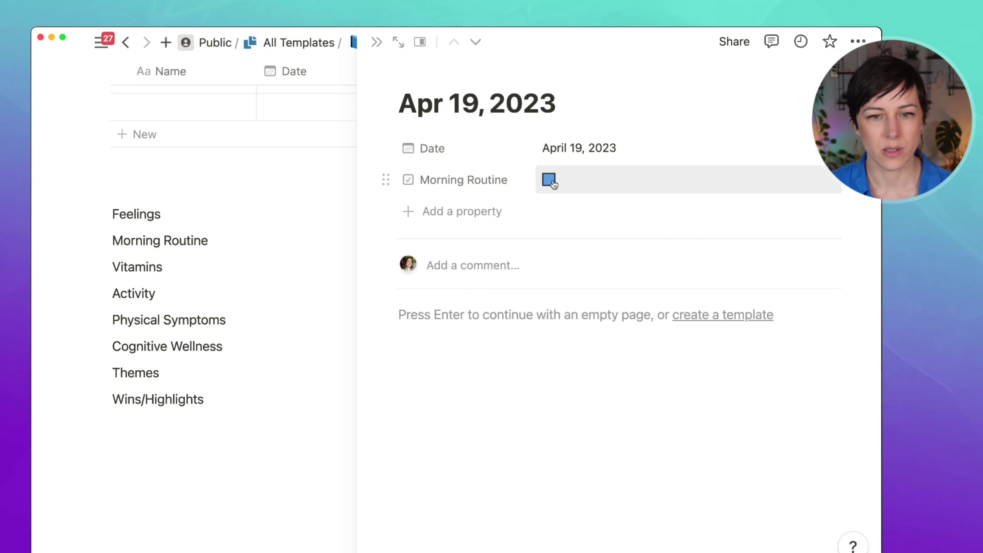
{"action": "left_click", "coordinate": [548, 180]}
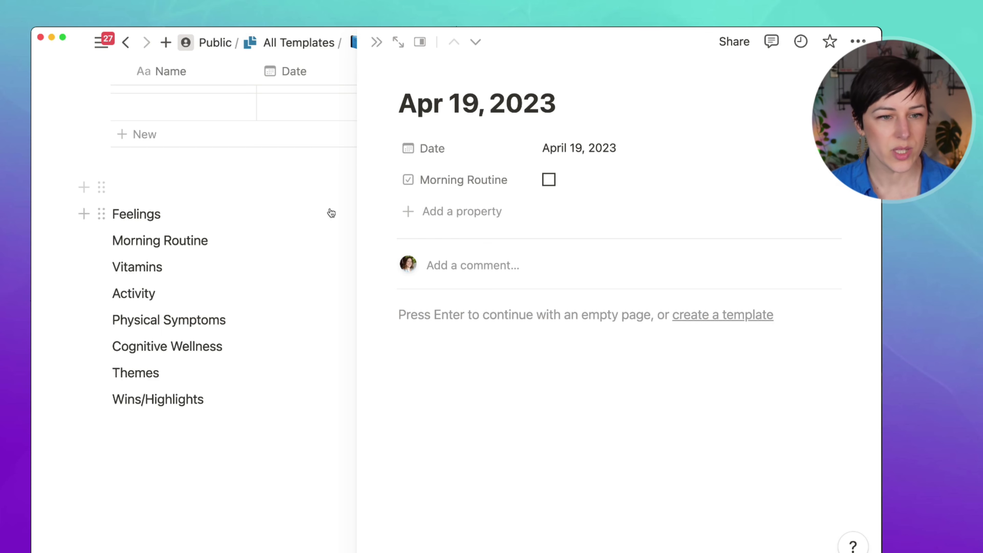
- Add a multi-select property named "Feelings" to the Apr 19, 2023 entry
{"action": "left_click", "coordinate": [448, 211]}
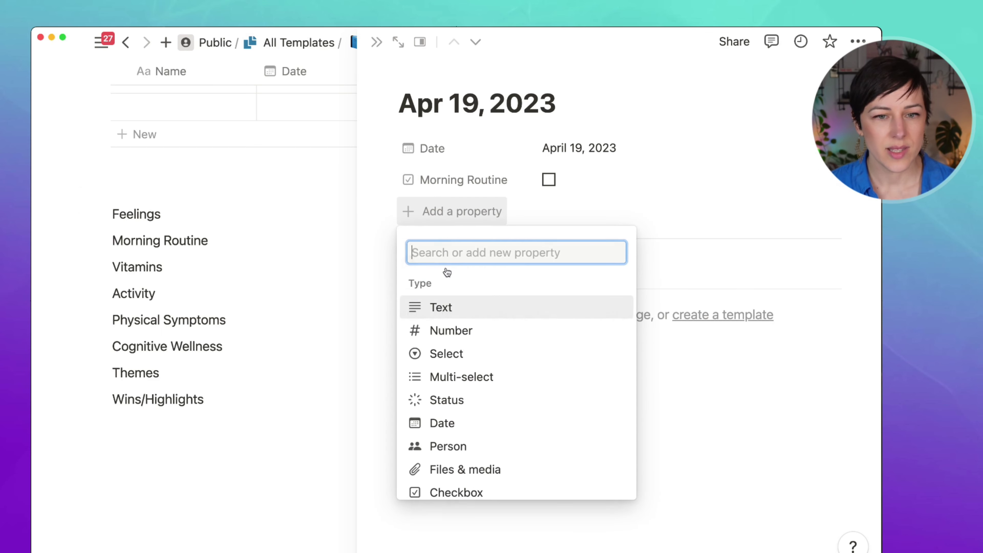
{"action": "left_click", "coordinate": [465, 379]}
{"action": "type", "text": "Feelin"}
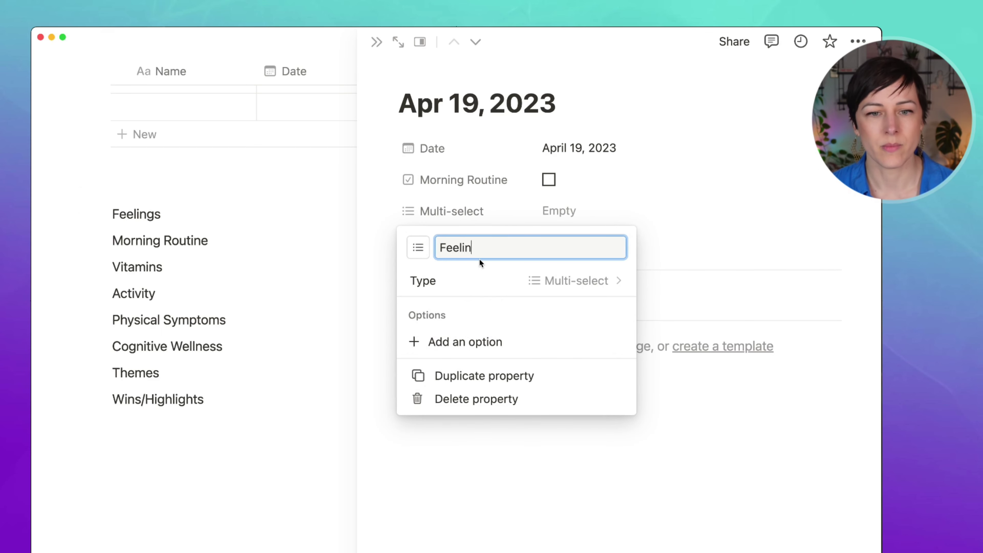
{"action": "type", "text": "gs"}
{"action": "left_click", "coordinate": [568, 179]}
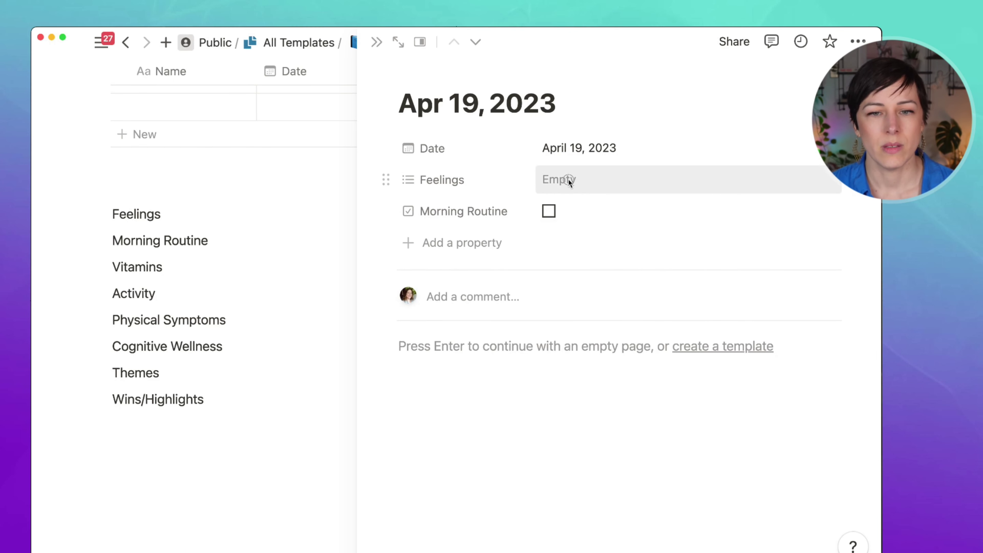
- Create the options Joyful, Content, Proud, Depressed and Lonely in the Feelings property of the Apr 19, 2023 entry
{"action": "left_click", "coordinate": [568, 179]}
{"action": "type", "text": "Joyful"}
{"action": "key", "text": "Return"}
{"action": "type", "text": "Content"}
{"action": "key", "text": "Return"}
{"action": "type", "text": "Proud"}
{"action": "key", "text": "Return"}
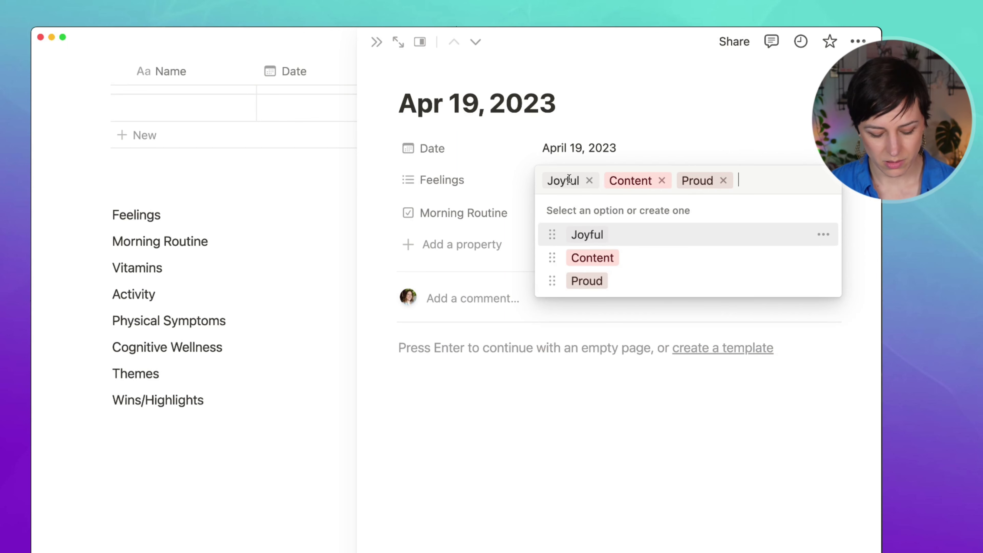
{"action": "type", "text": "Depressed"}
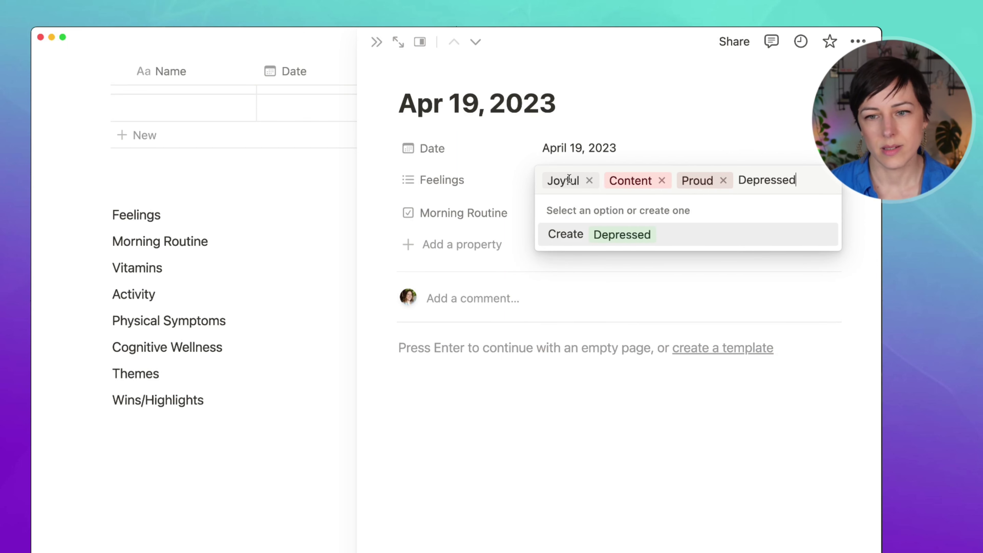
{"action": "key", "text": "Return"}
{"action": "type", "text": "Lonely"}
{"action": "key", "text": "Return"}
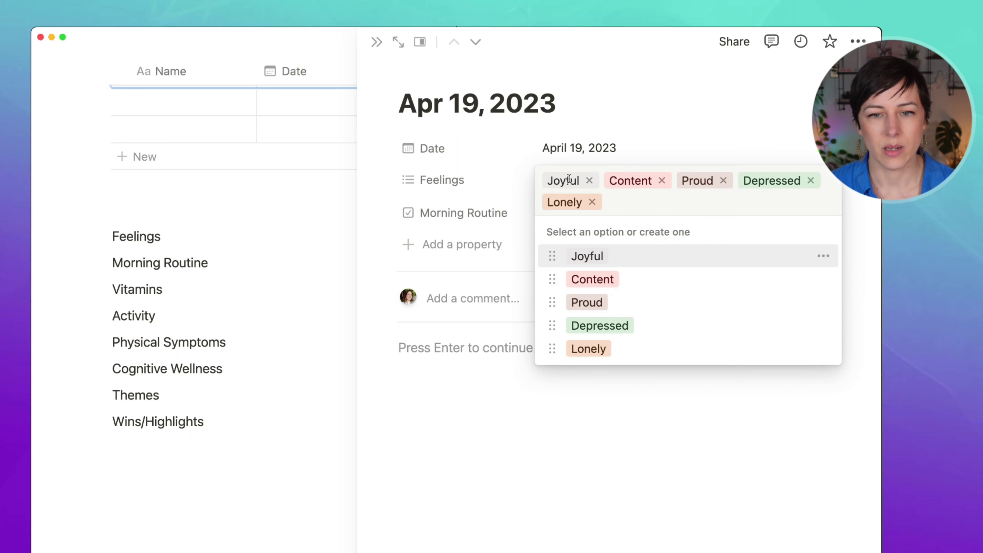
- Clear the tags selected under Feelings and choose Content, Joyful and Proud for the entry instead
{"action": "left_click", "coordinate": [592, 201]}
{"action": "left_click", "coordinate": [589, 181]}
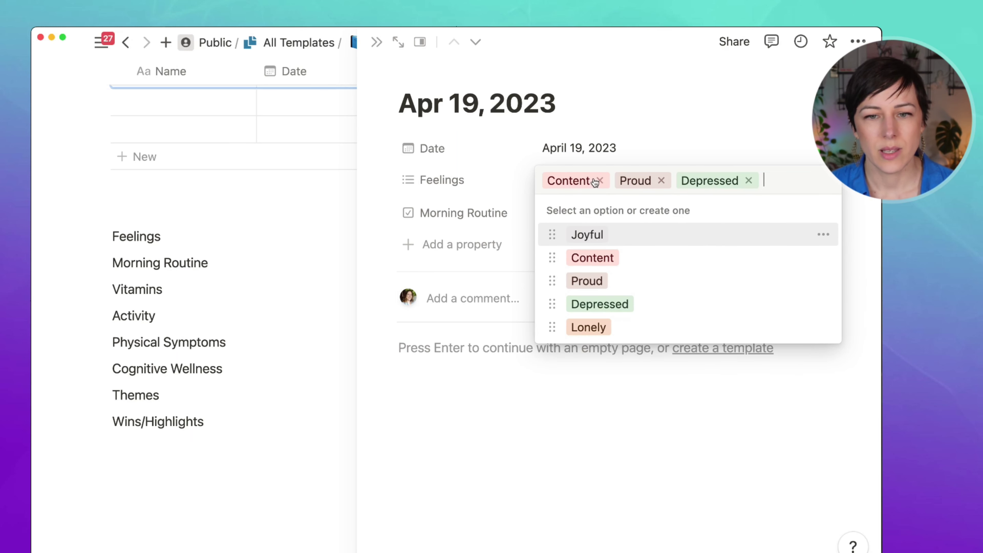
{"action": "left_click", "coordinate": [594, 180]}
{"action": "left_click", "coordinate": [588, 181]}
{"action": "left_click", "coordinate": [614, 180]}
{"action": "left_click", "coordinate": [587, 258]}
{"action": "left_click", "coordinate": [587, 234]}
{"action": "left_click", "coordinate": [587, 281]}
{"action": "key", "text": "Escape"}
{"action": "left_click", "coordinate": [627, 174]}
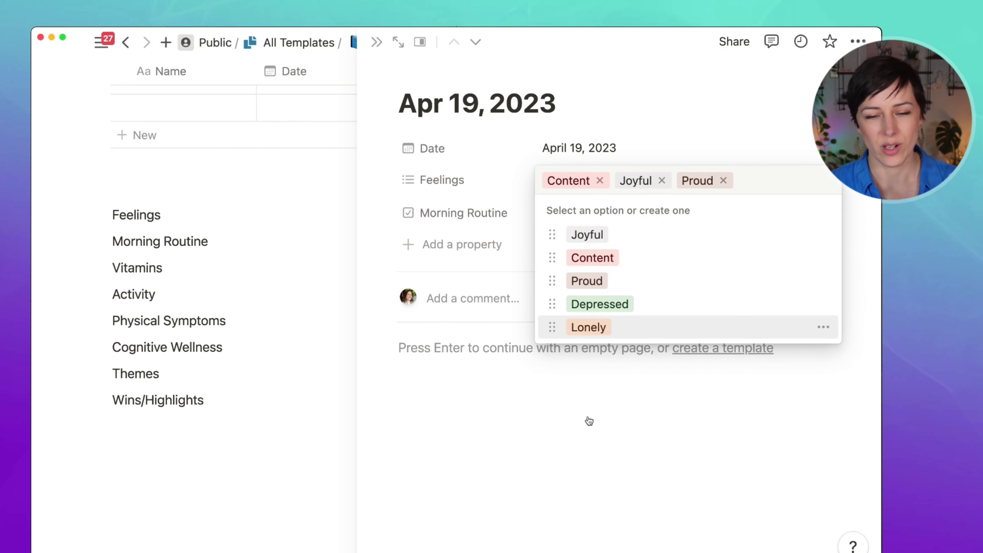
{"action": "left_click", "coordinate": [446, 393]}
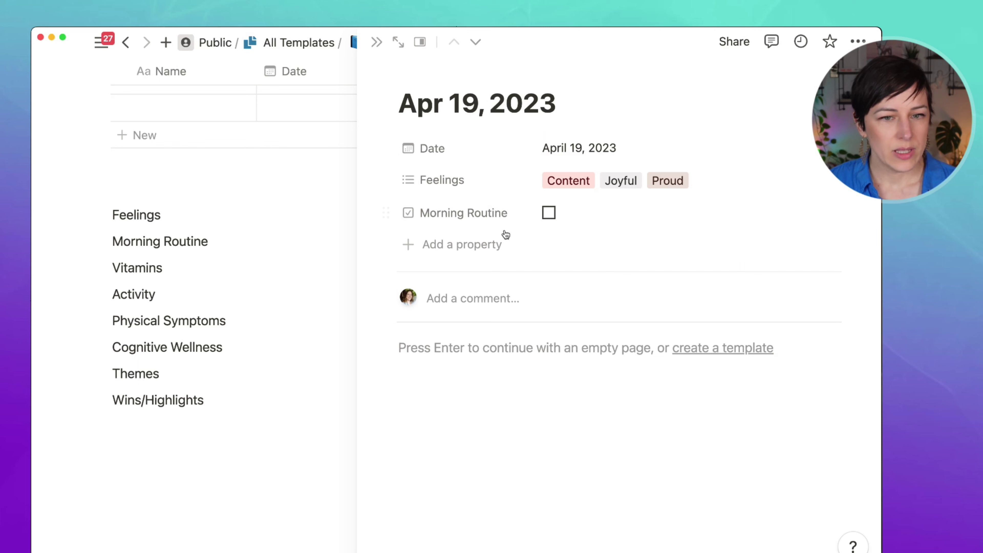
- Add a multi-select property named "Vitamins" to the entry
{"action": "left_click", "coordinate": [451, 245]}
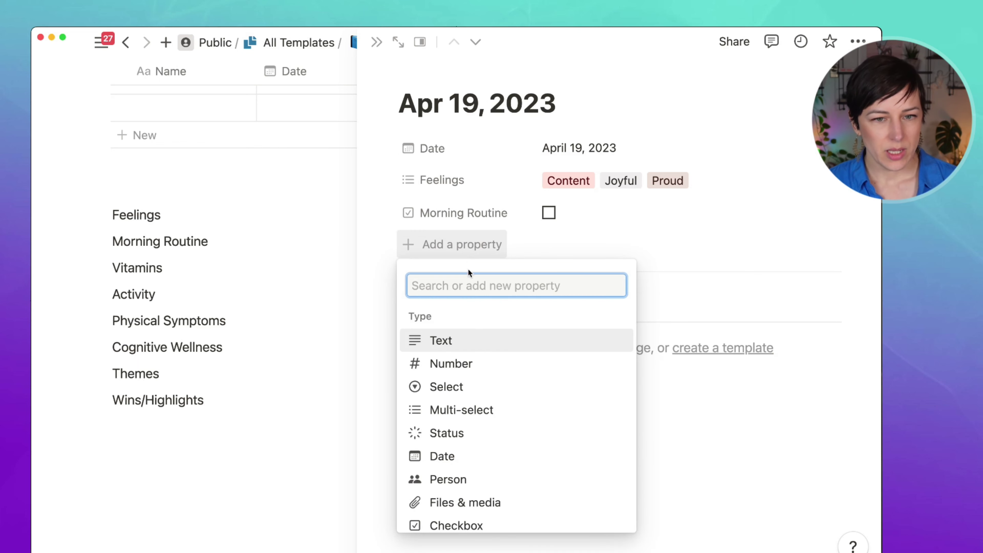
{"action": "left_click", "coordinate": [472, 411]}
{"action": "type", "text": "Vi"}
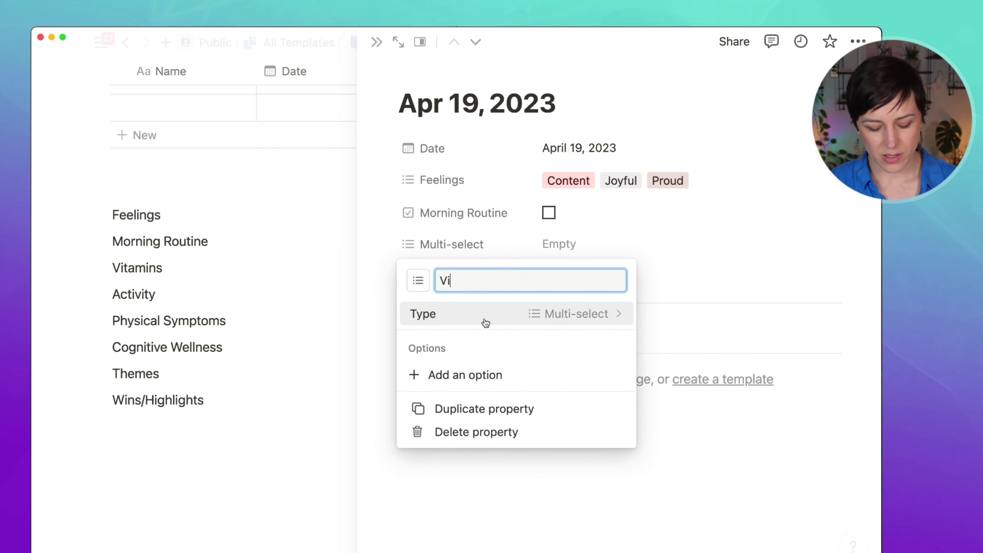
{"action": "type", "text": "tamins"}
- Create and select the options Vitamin-D, Magnesium and Zinc in the Vitamins property
{"action": "left_click", "coordinate": [565, 242]}
{"action": "type", "text": "Vitamin-D"}
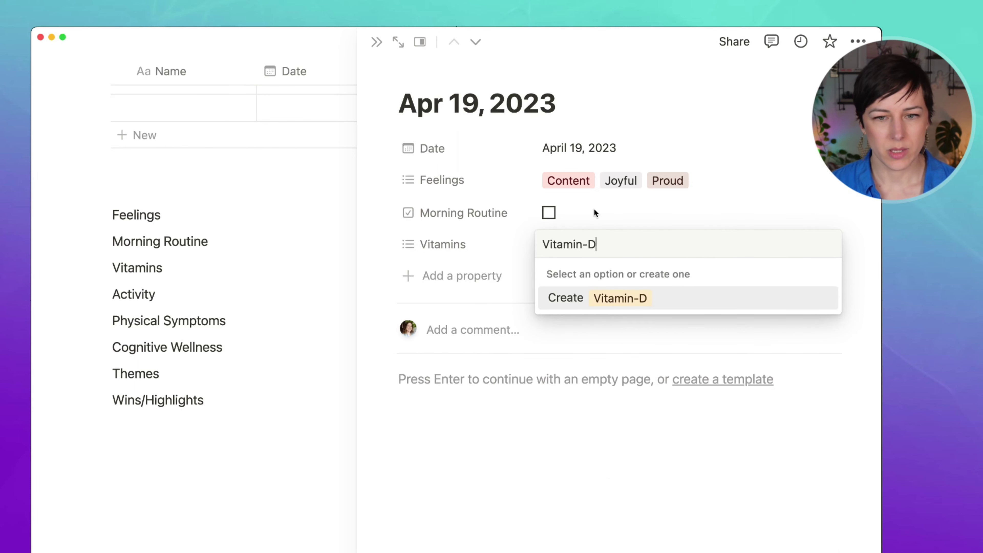
{"action": "key", "text": "Return"}
{"action": "type", "text": "Magnesium"}
{"action": "key", "text": "Return"}
{"action": "type", "text": "Zinc"}
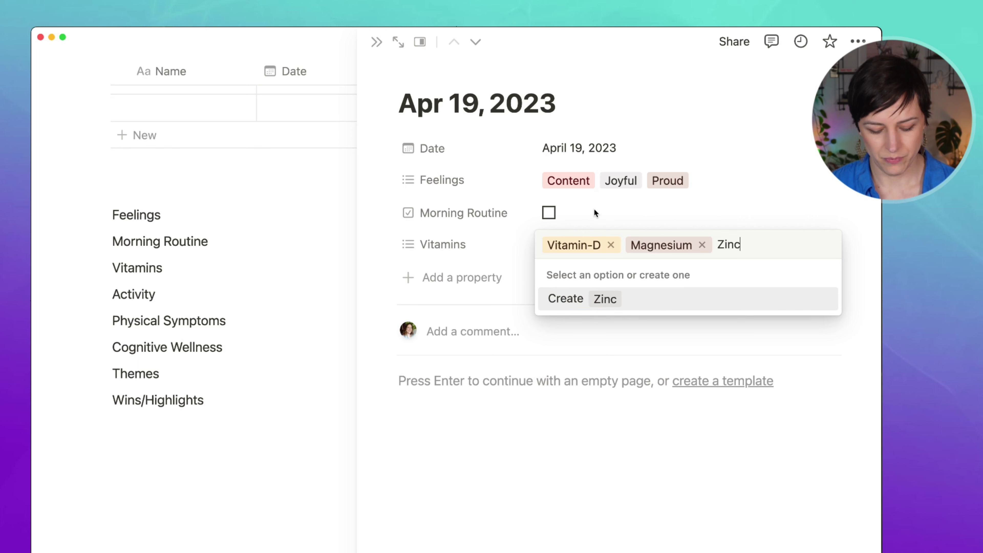
{"action": "key", "text": "Return"}
{"action": "key", "text": "Escape"}
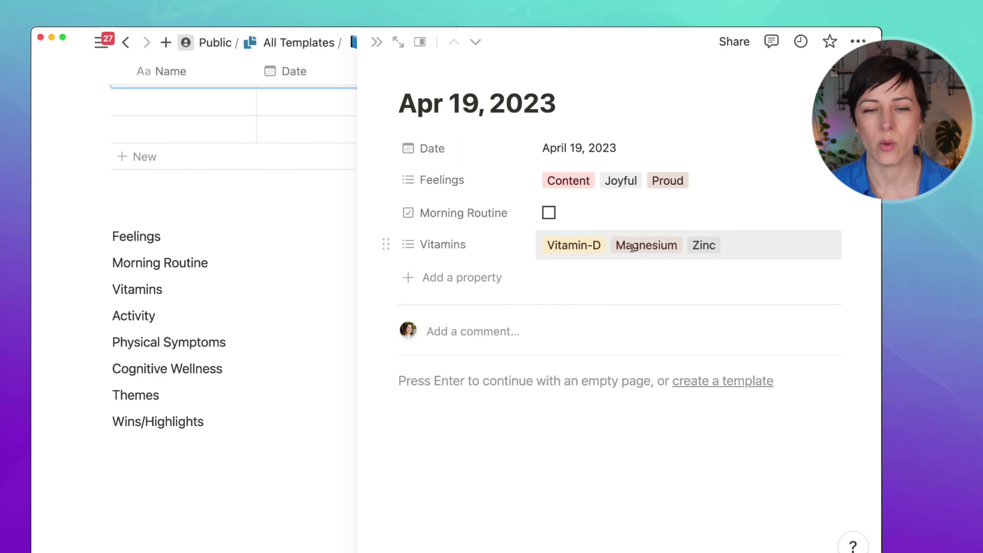
- Add a checkbox property named "Vitamins:" and place it directly above the Vitamins multi-select property
{"action": "left_click", "coordinate": [465, 279]}
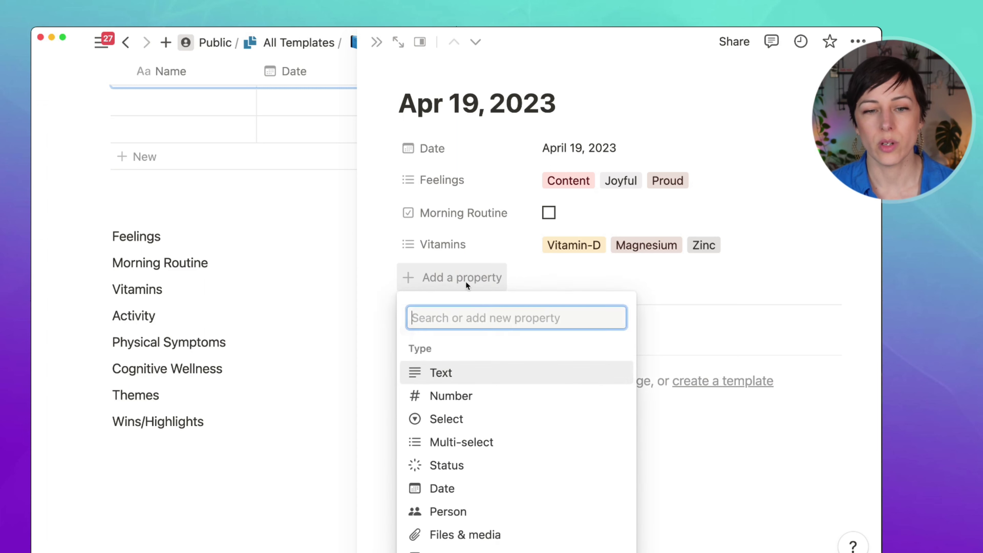
{"action": "scroll", "coordinate": [477, 508], "scroll_direction": "down", "scroll_amount": 3}
{"action": "left_click", "coordinate": [468, 461]}
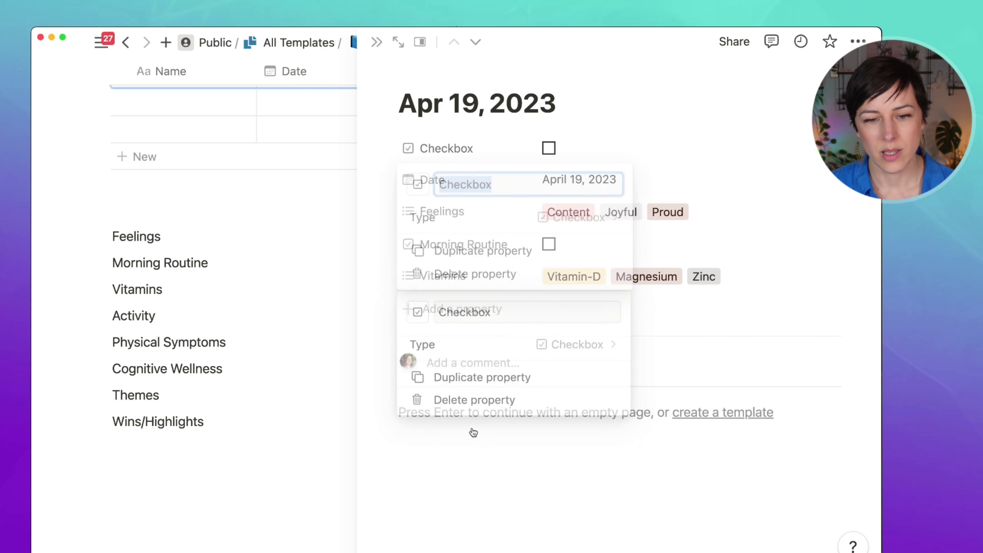
{"action": "type", "text": "Vitamins"}
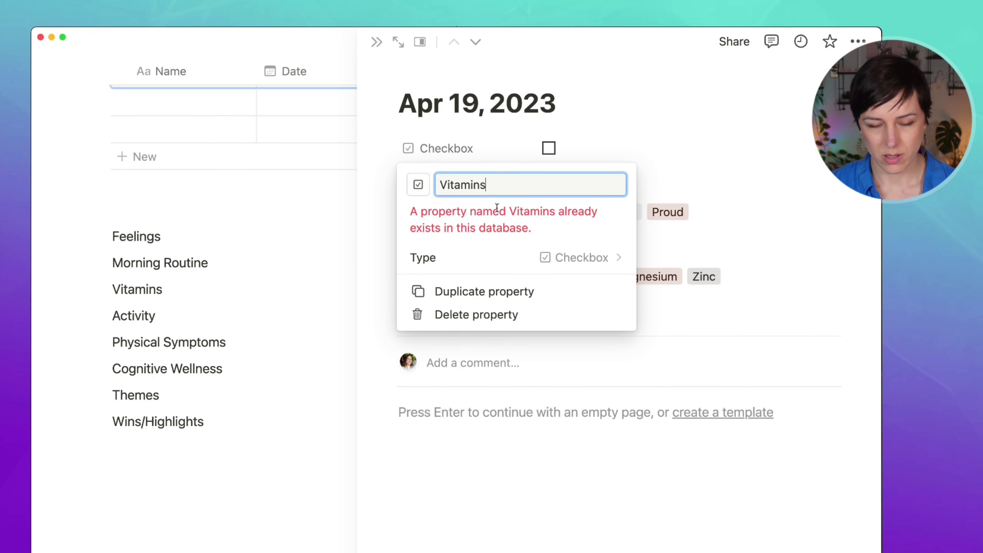
{"action": "type", "text": ":"}
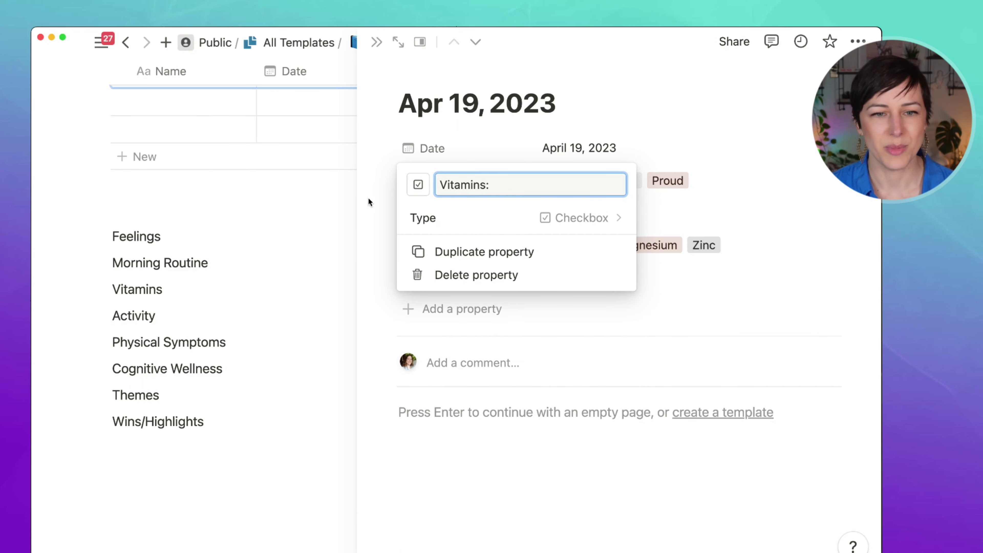
{"action": "left_click", "coordinate": [368, 199]}
{"action": "left_click_drag", "start_coordinate": [386, 278], "coordinate": [394, 242]}
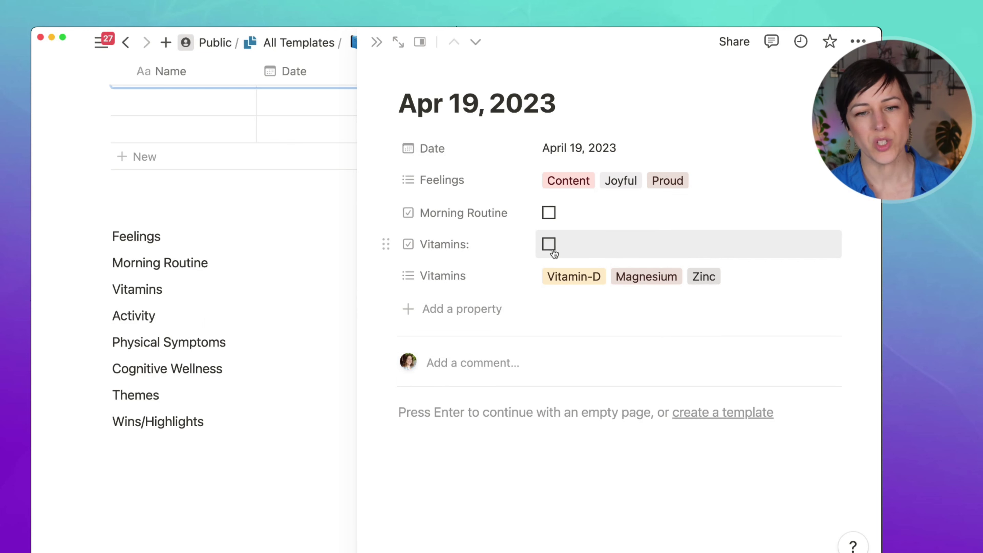
- Add a multi-select property named "Physical" to the entry
{"action": "left_click", "coordinate": [428, 318]}
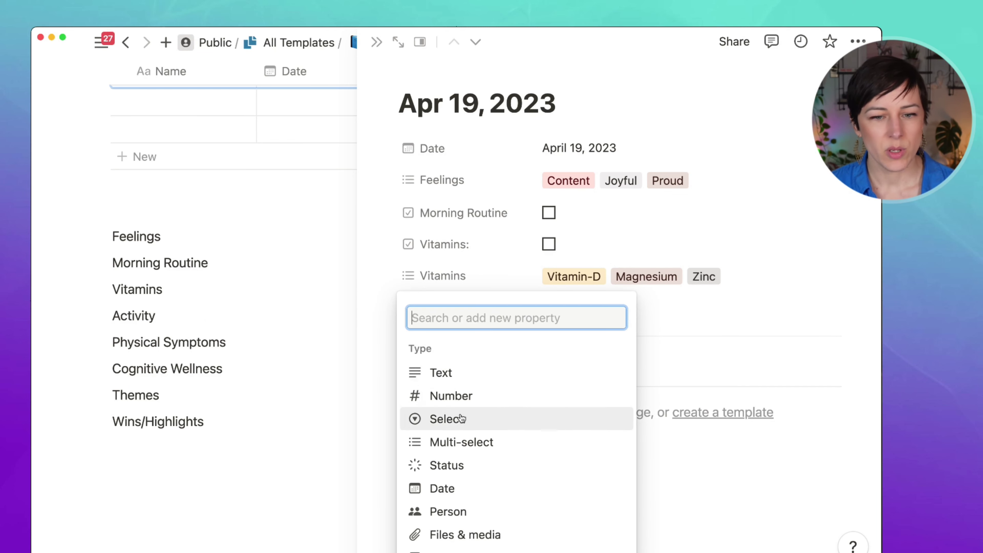
{"action": "left_click", "coordinate": [497, 442]}
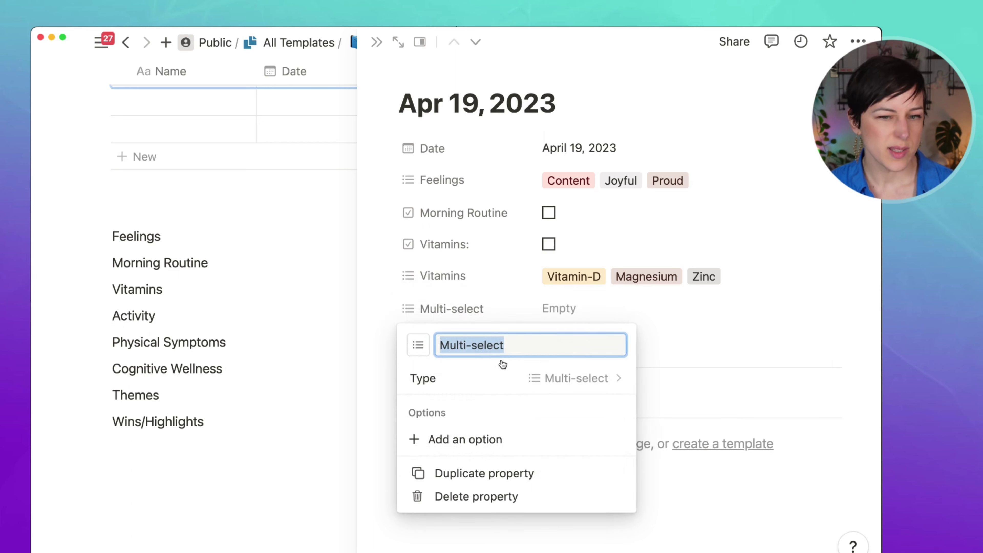
{"action": "type", "text": "Phy"}
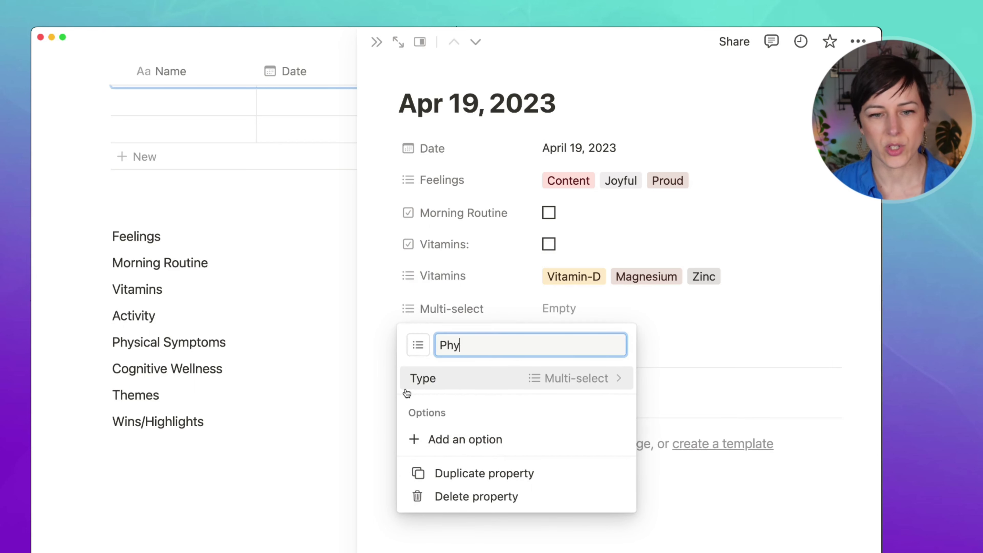
{"action": "type", "text": "sical"}
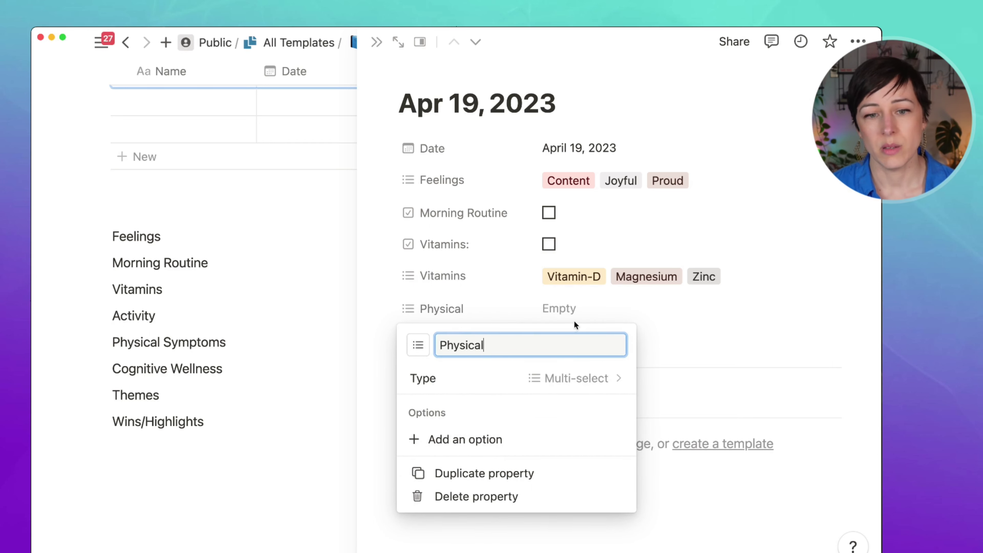
- Create and select the option "Knee Pain" in the Physical property
{"action": "left_click", "coordinate": [583, 316]}
{"action": "left_click", "coordinate": [583, 314]}
{"action": "type", "text": "Kne"}
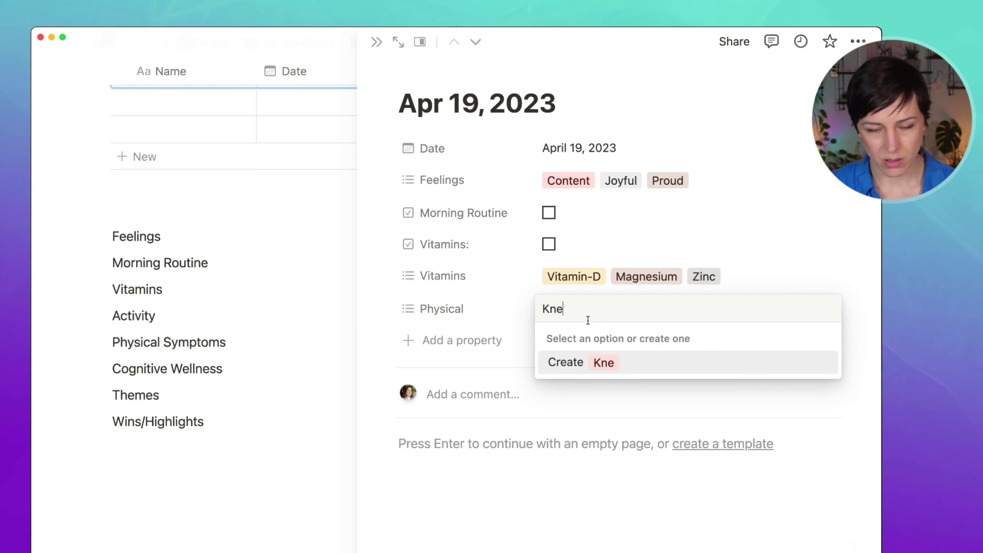
{"action": "type", "text": "e In"}
{"action": "type", "text": "Pa"}
{"action": "key", "text": "Return"}
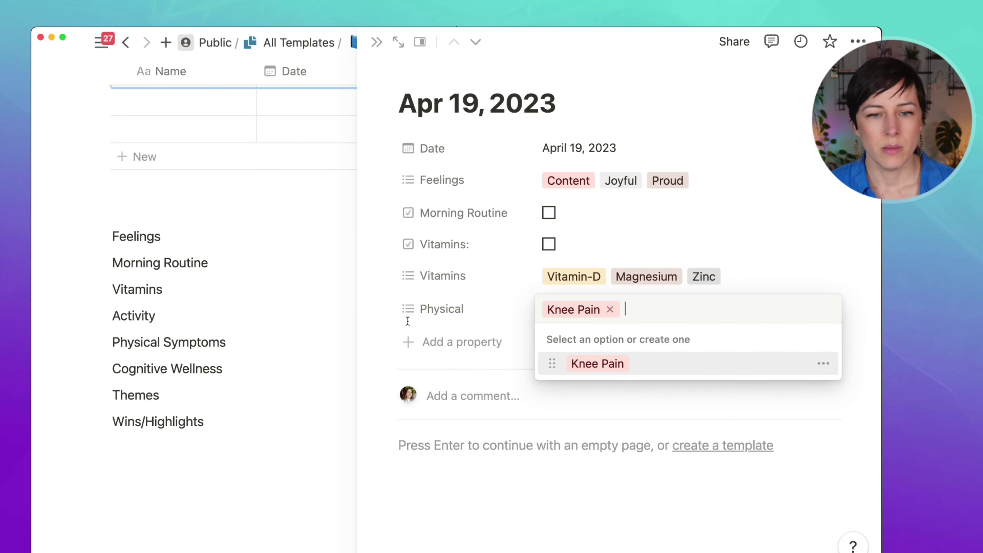
{"action": "left_click", "coordinate": [518, 306]}
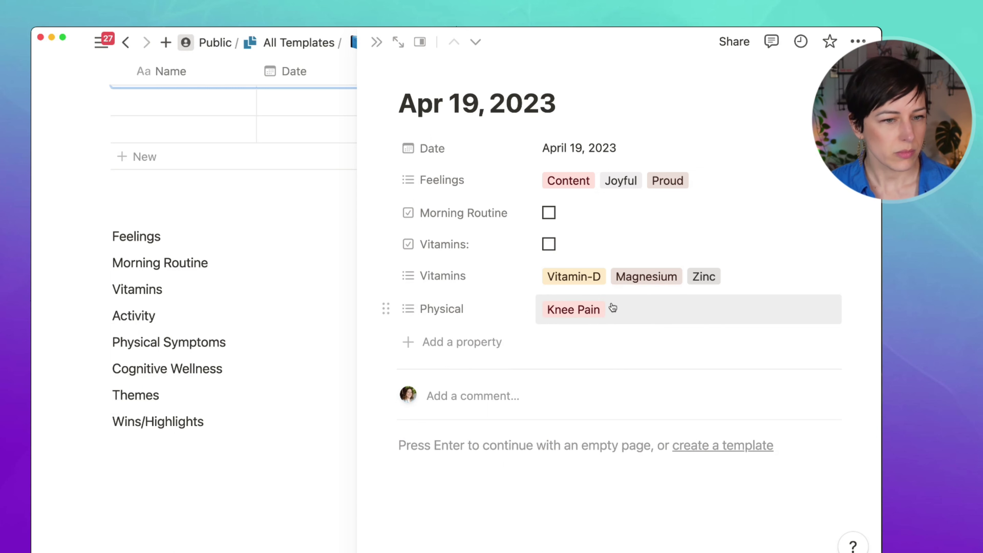
{"action": "left_click", "coordinate": [636, 308]}
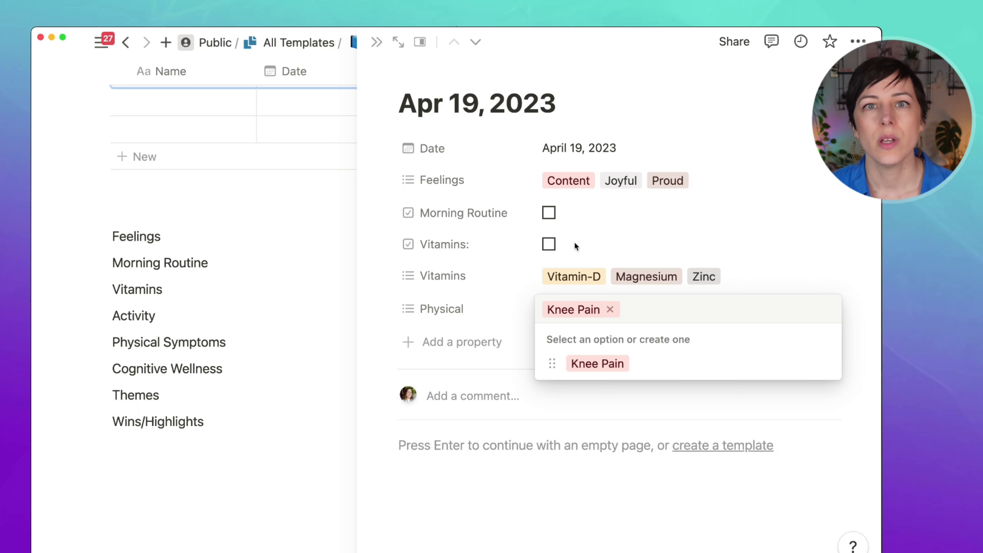
{"action": "key", "text": "Escape"}
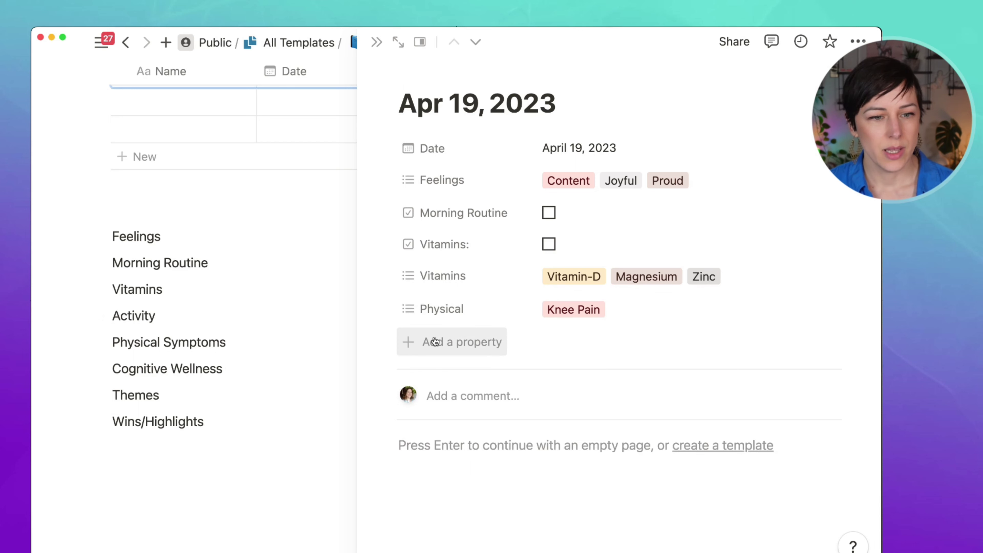
- Add a text property named "Wins/Celebration" to the entry
{"action": "left_click", "coordinate": [438, 345]}
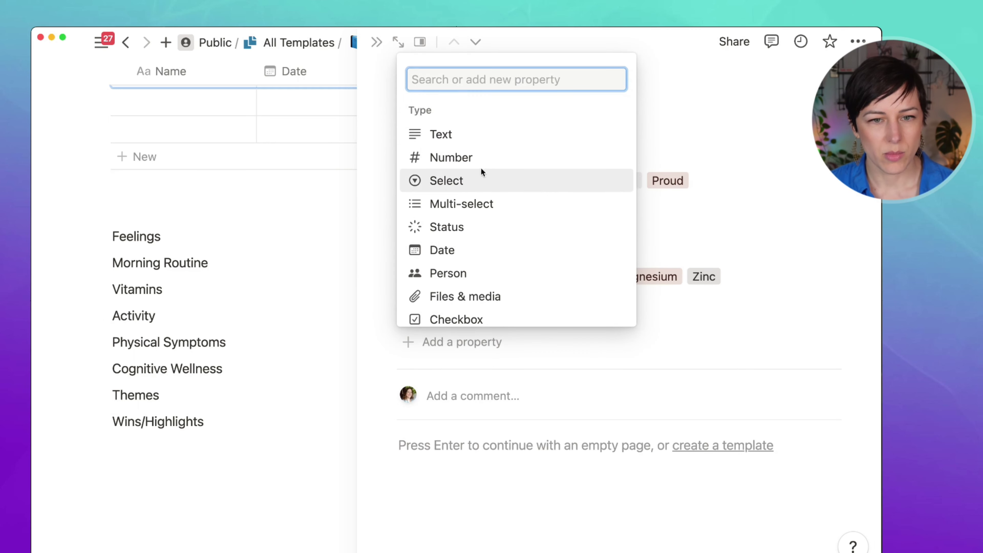
{"action": "left_click", "coordinate": [481, 135]}
{"action": "type", "text": "W"}
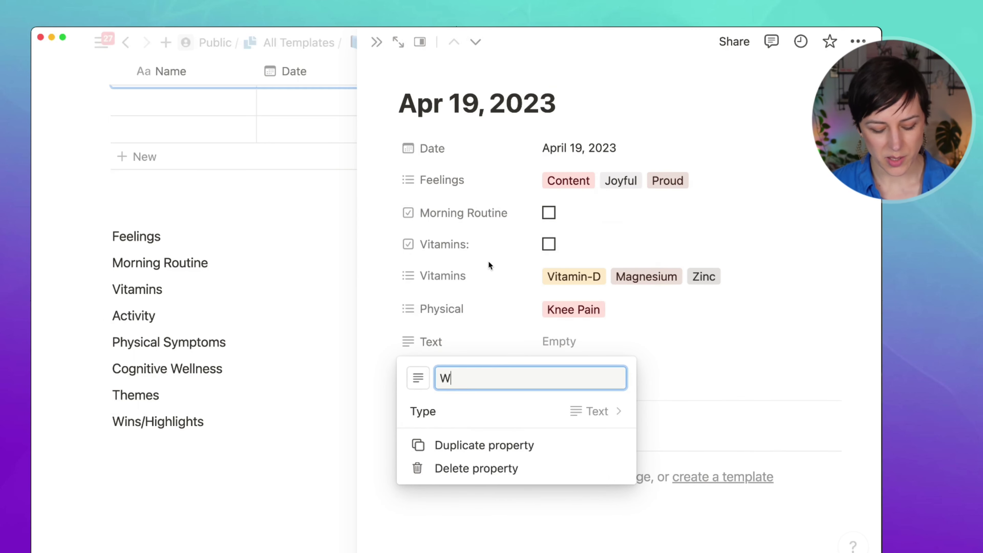
{"action": "type", "text": "ins/Celebration"}
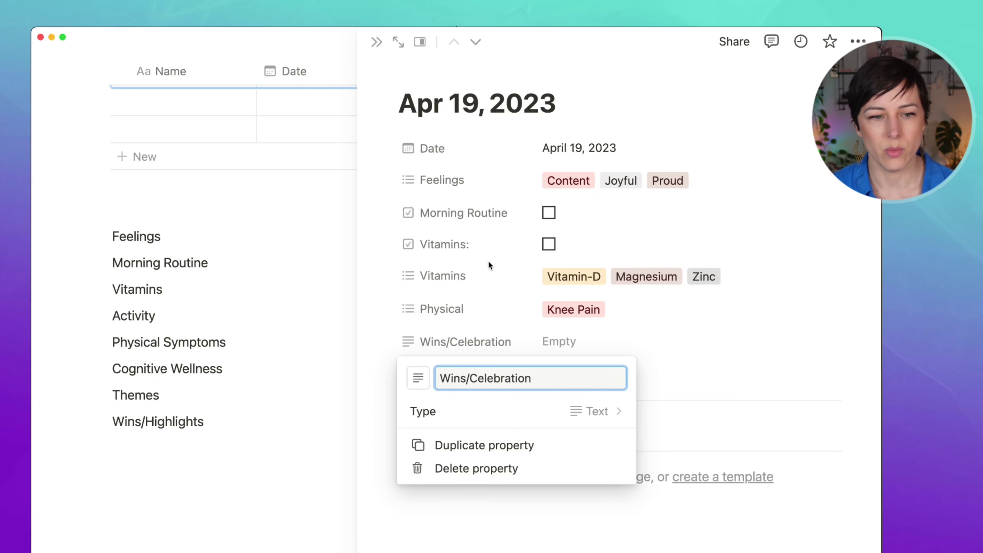
{"action": "key", "text": "Return"}
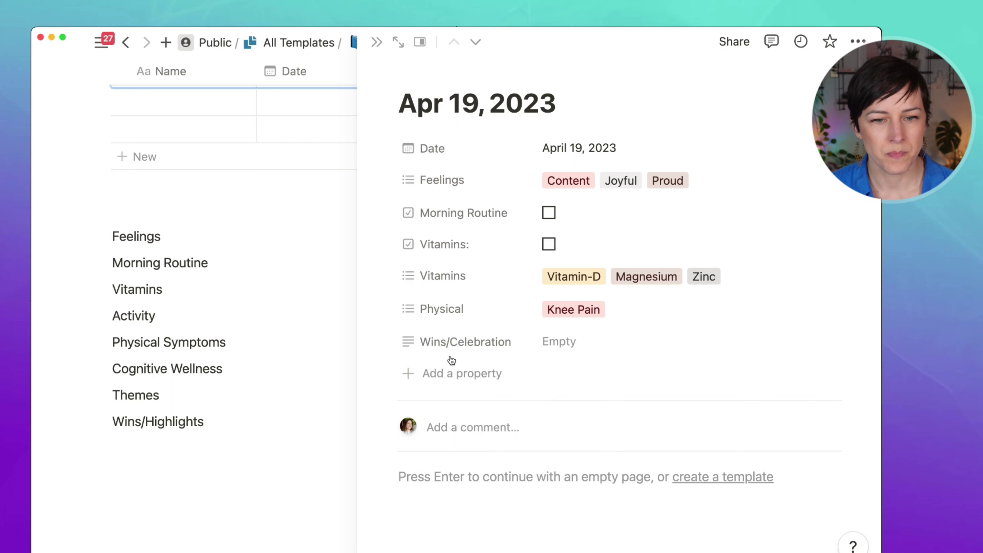
- Add a text property named "Highlights" and move it below Physical, above Wins/Celebration
{"action": "left_click", "coordinate": [449, 364]}
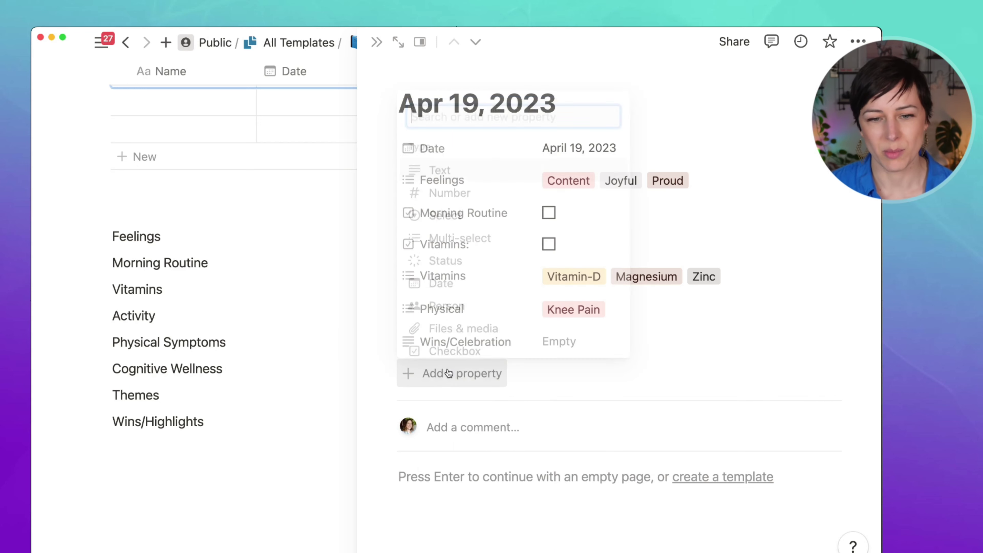
{"action": "left_click", "coordinate": [468, 169]}
{"action": "type", "text": "Hih"}
{"action": "type", "text": "hlight"}
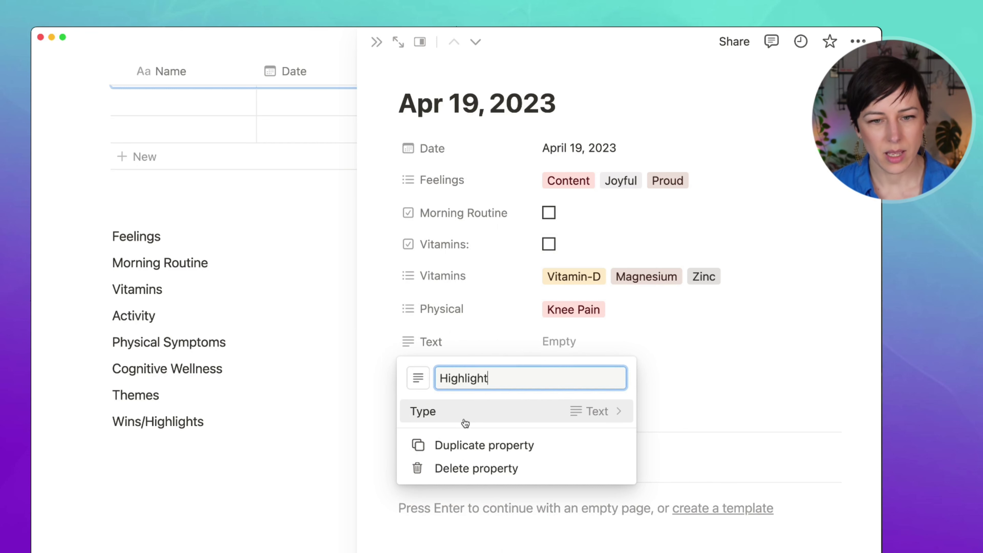
{"action": "type", "text": "s"}
{"action": "key", "text": "Return"}
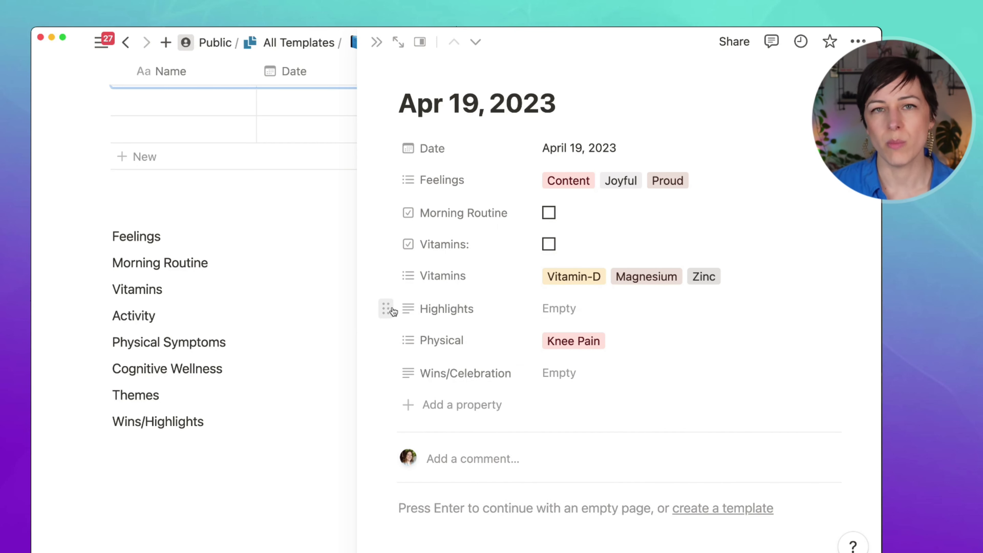
{"action": "left_click_drag", "start_coordinate": [391, 308], "coordinate": [395, 333]}
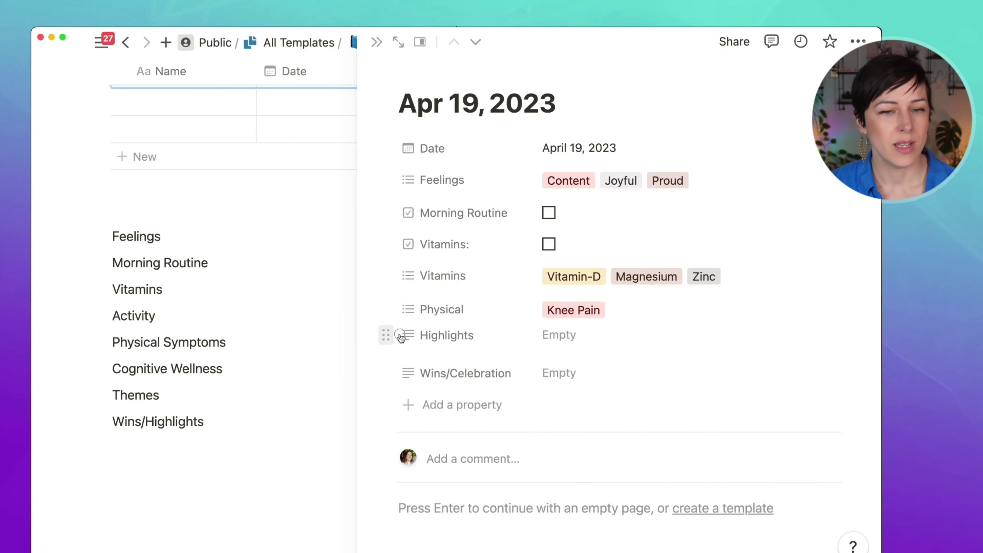
- Add a text property named "Challenges" beneath Wins/Celebration in the entry
{"action": "left_click", "coordinate": [468, 407]}
{"action": "type", "text": "Challen"}
{"action": "left_click", "coordinate": [386, 367]}
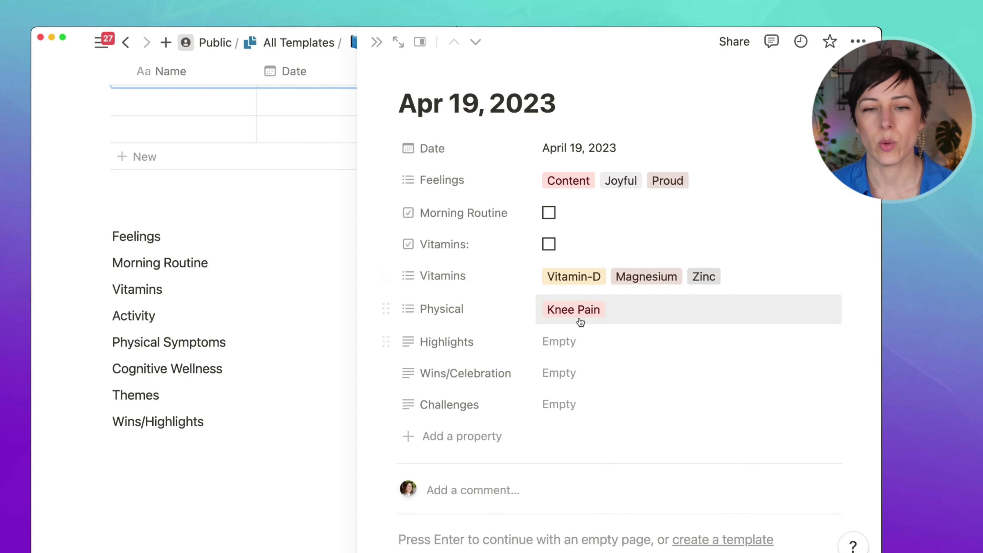
{"action": "left_click", "coordinate": [460, 409]}
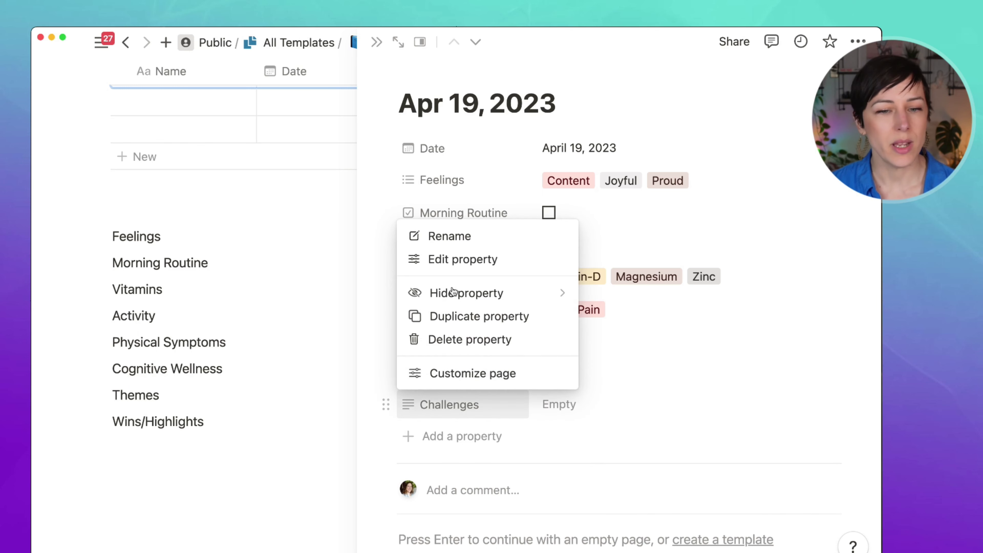
{"action": "left_click", "coordinate": [452, 262]}
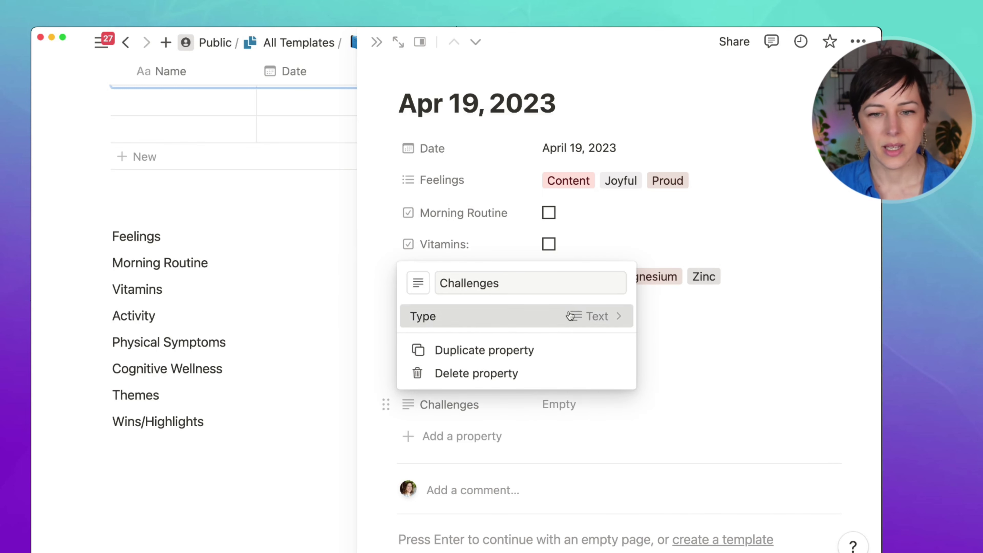
{"action": "left_click", "coordinate": [486, 315]}
{"action": "left_click", "coordinate": [376, 282]}
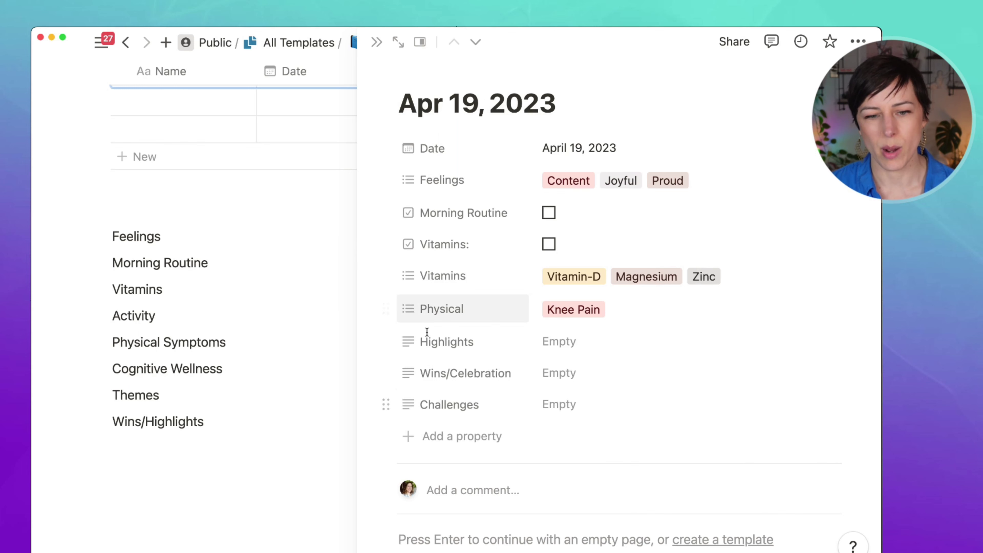
- Add a select property named "Themes" beneath Challenges in the entry
{"action": "left_click", "coordinate": [460, 439]}
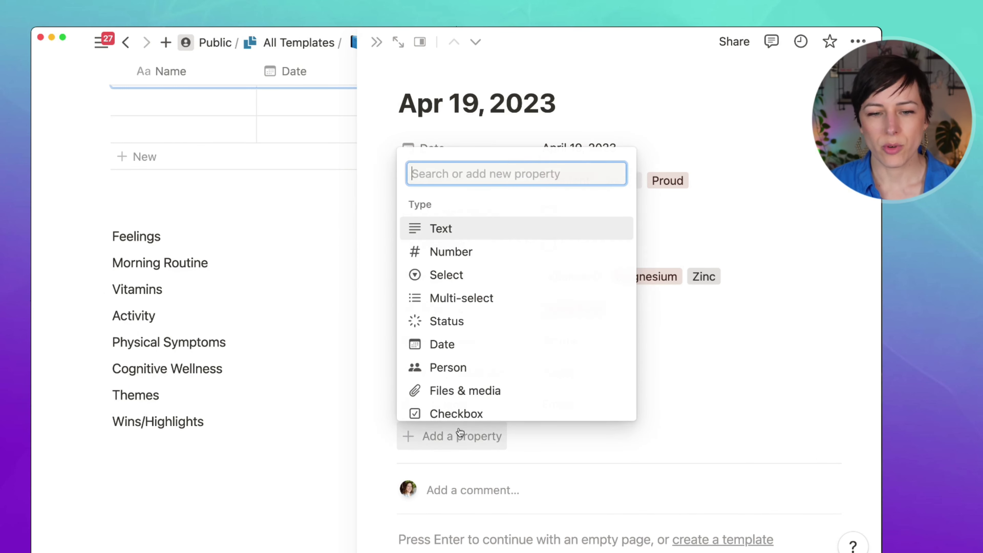
{"action": "left_click", "coordinate": [470, 277]}
{"action": "type", "text": "Themes"}
{"action": "left_click", "coordinate": [368, 335]}
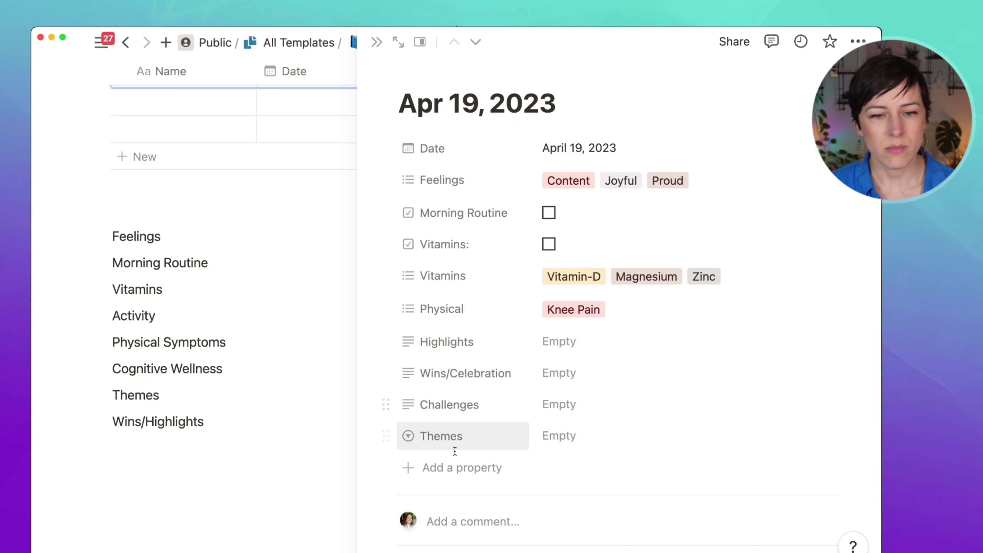
- Create and select the option "Deep Work" in the Themes property
{"action": "left_click", "coordinate": [567, 434]}
{"action": "type", "text": "Deep Work"}
{"action": "left_click", "coordinate": [615, 494]}
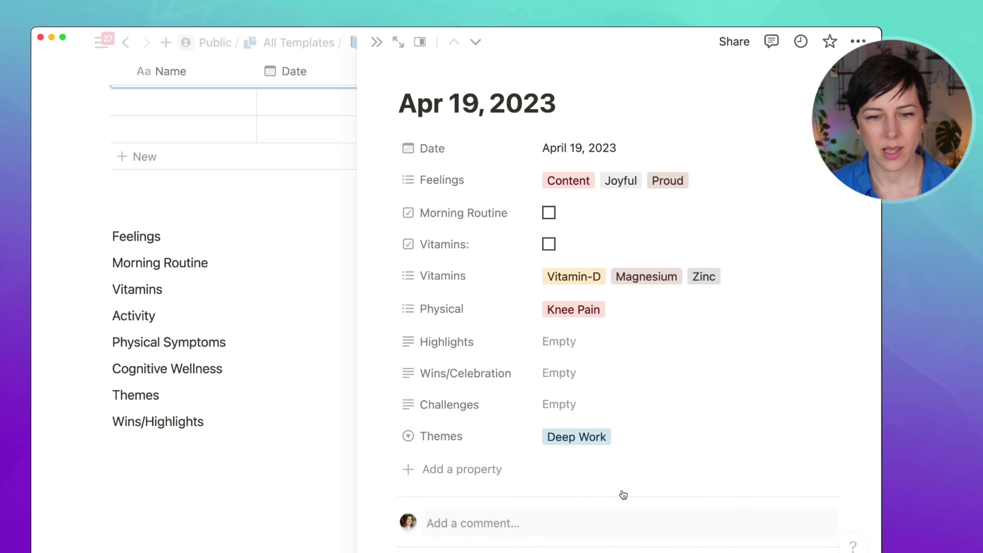
- Create the option "Administration" in the Themes property and switch the entry's theme back to Deep Work
{"action": "left_click", "coordinate": [649, 438]}
{"action": "type", "text": "Admin"}
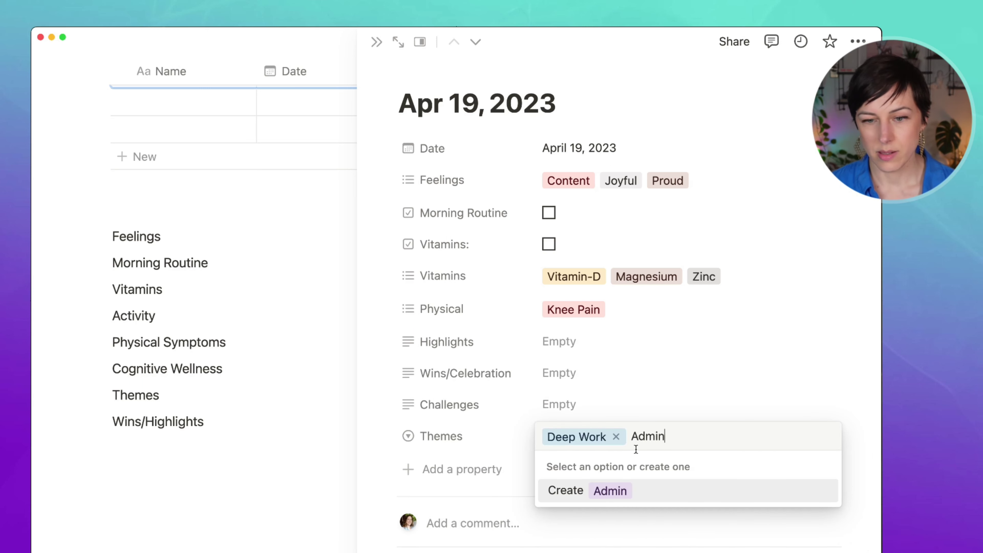
{"action": "type", "text": "istration"}
{"action": "key", "text": "Return"}
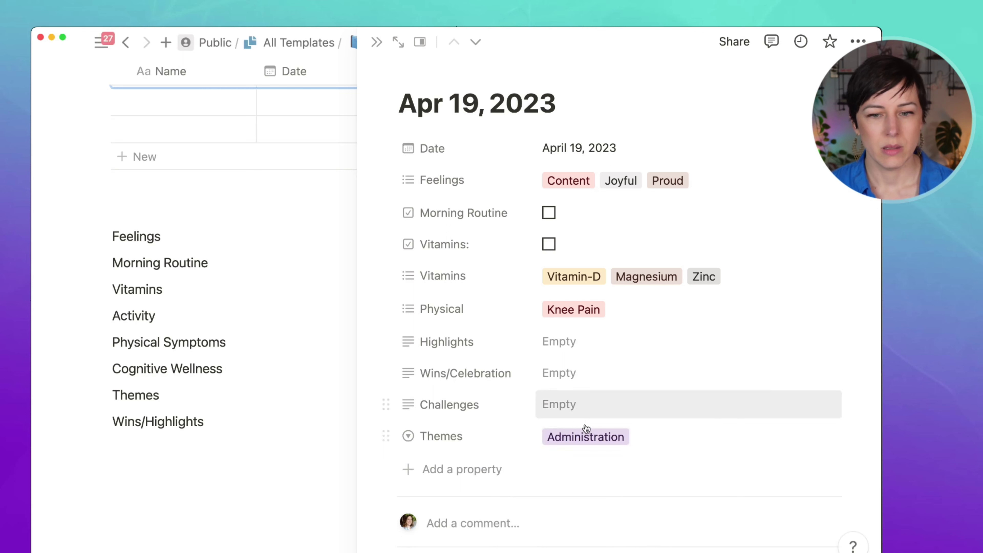
{"action": "left_click", "coordinate": [605, 437]}
{"action": "left_click", "coordinate": [603, 490]}
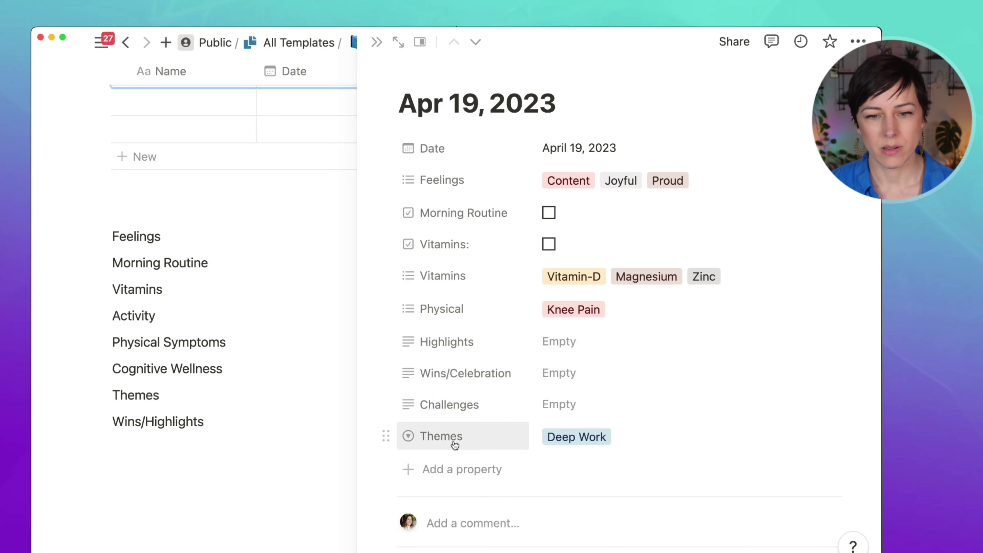
{"action": "left_click", "coordinate": [593, 436]}
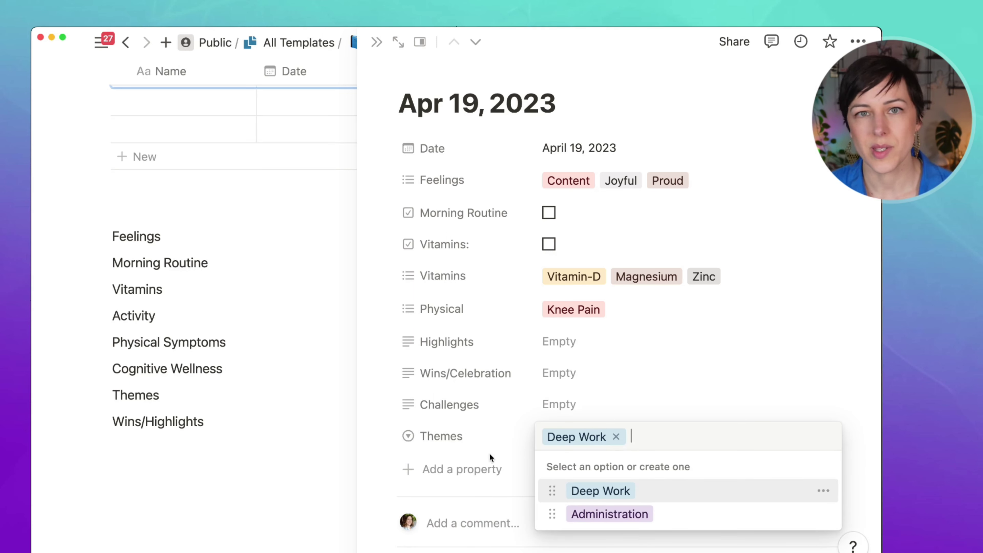
{"action": "left_click", "coordinate": [502, 439]}
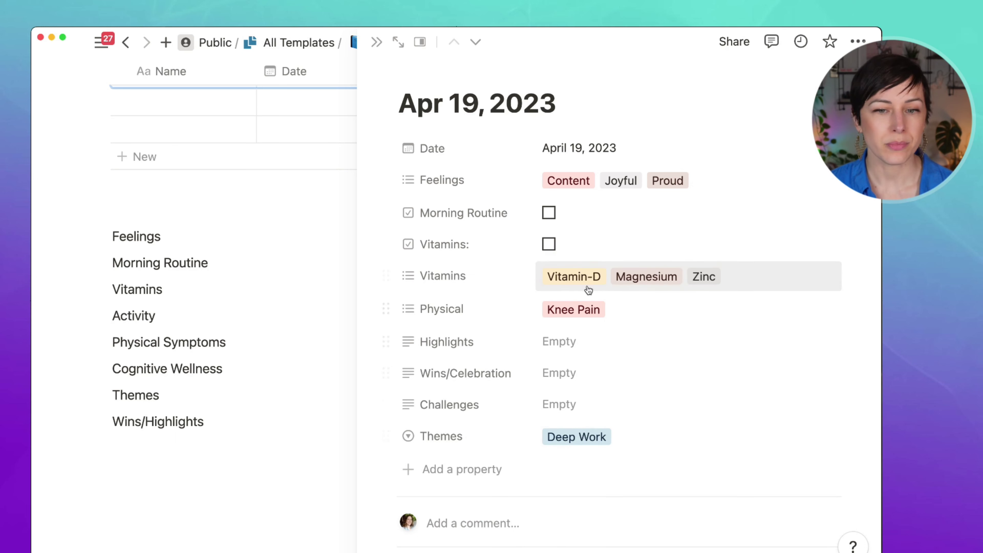
{"action": "left_click", "coordinate": [637, 277]}
{"action": "left_click", "coordinate": [460, 432]}
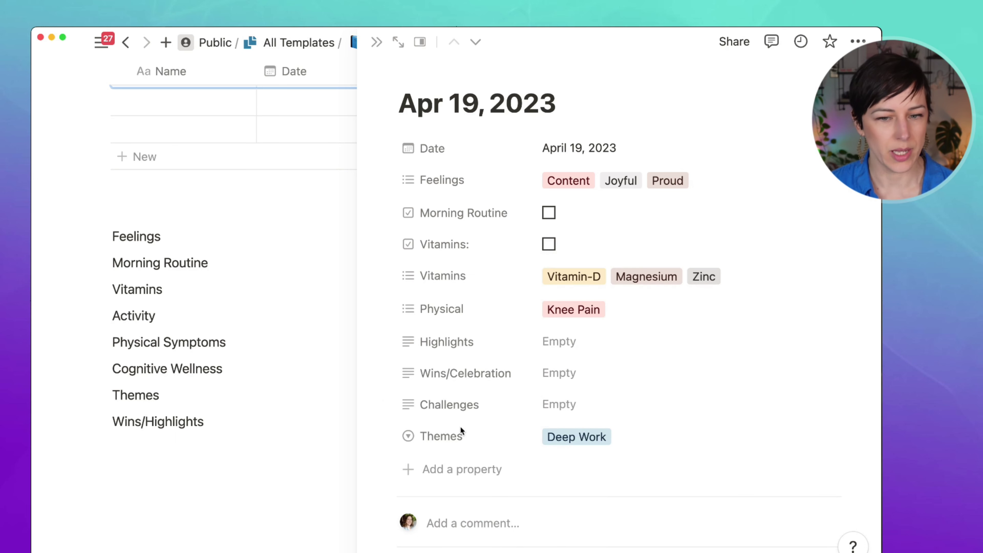
- Move the Themes property directly below Feelings and close the Apr 19, 2023 entry
{"action": "left_click_drag", "start_coordinate": [386, 436], "coordinate": [461, 215]}
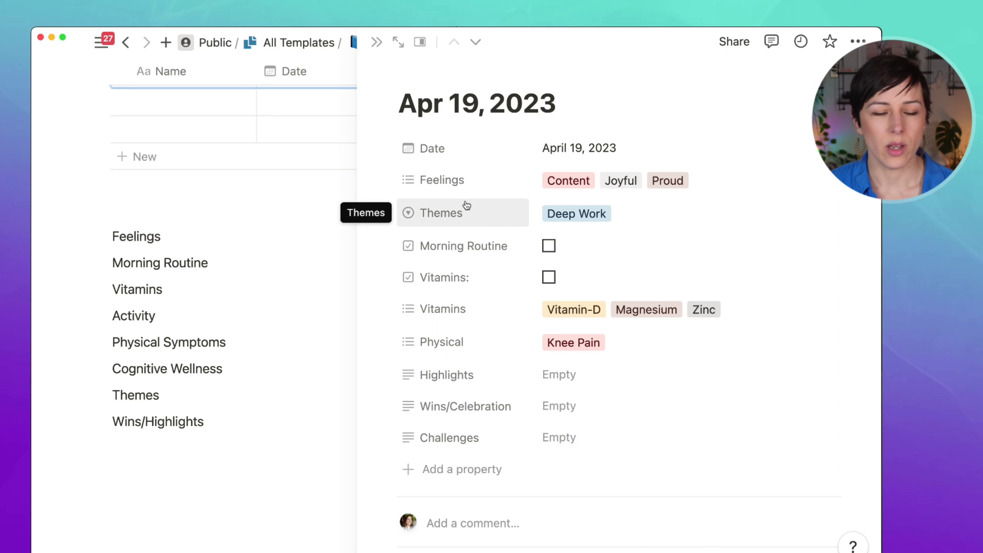
{"action": "left_click", "coordinate": [375, 43]}
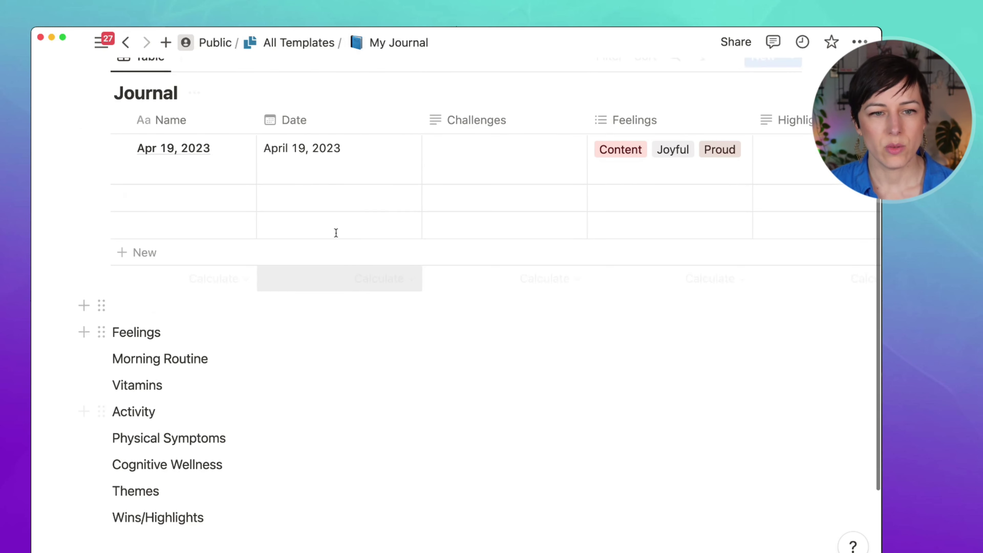
- Create a new template for the Journal database named "Default" with the blue book emoji as its icon
{"action": "left_click", "coordinate": [790, 158]}
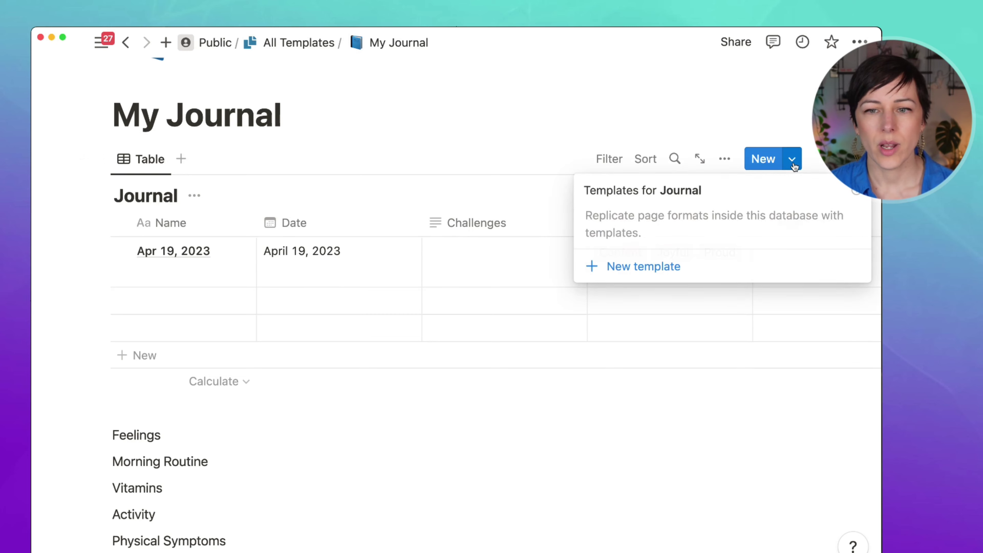
{"action": "left_click", "coordinate": [636, 261]}
{"action": "type", "text": "Default"}
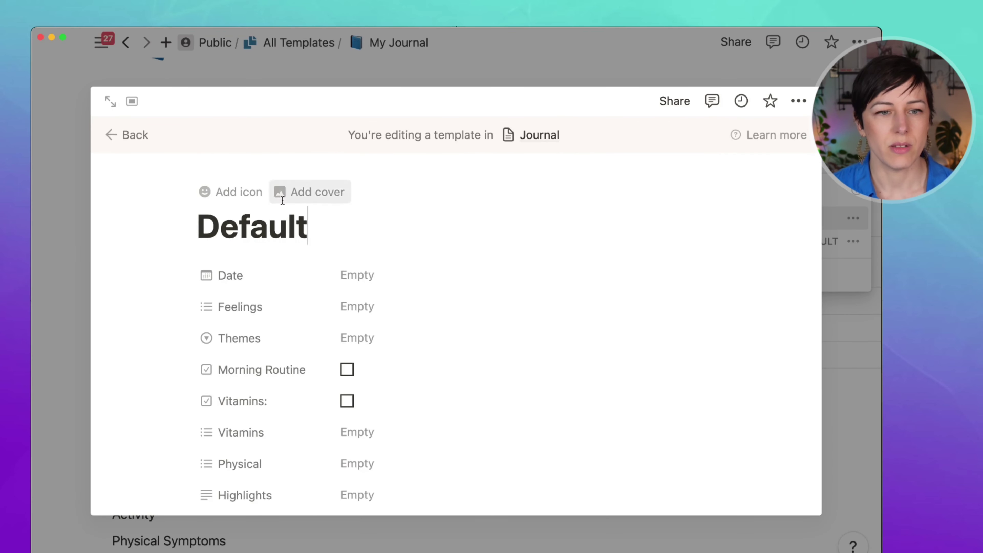
{"action": "left_click", "coordinate": [215, 192]}
{"action": "left_click", "coordinate": [86, 389]}
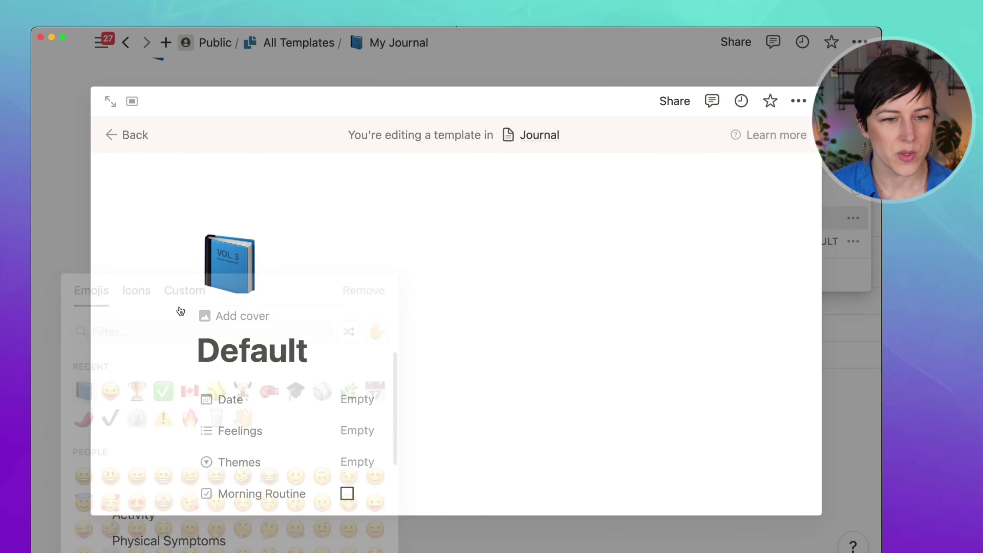
- Try Deep Work as the template's Themes value and clear it again
{"action": "scroll", "coordinate": [148, 346], "scroll_direction": "down", "scroll_amount": 6}
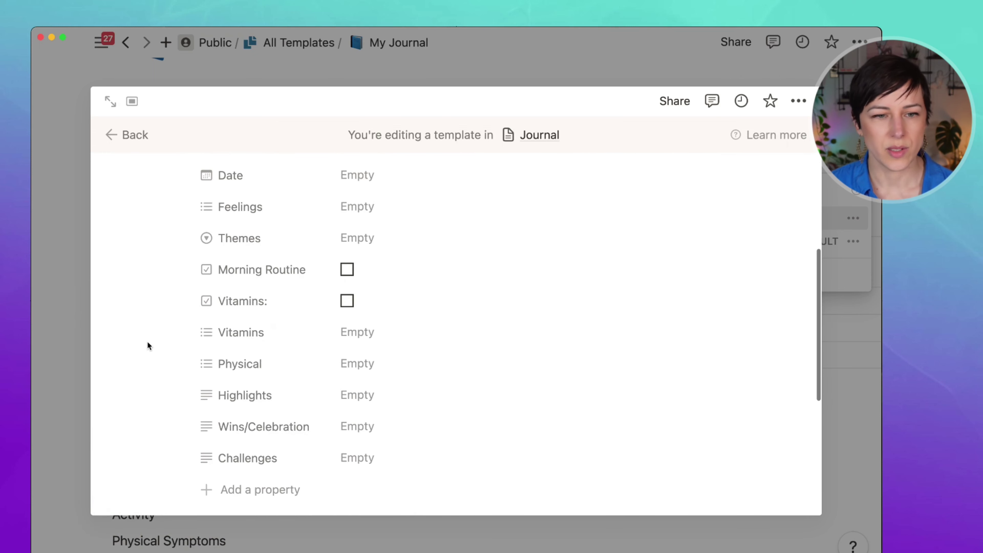
{"action": "scroll", "coordinate": [151, 346], "scroll_direction": "down", "scroll_amount": 1}
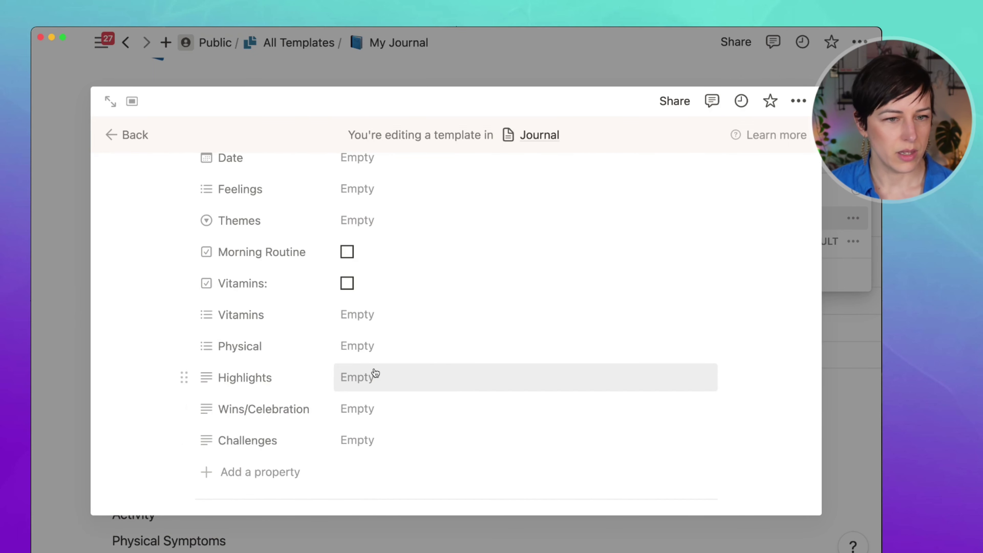
{"action": "left_click", "coordinate": [385, 223]}
{"action": "left_click", "coordinate": [407, 276]}
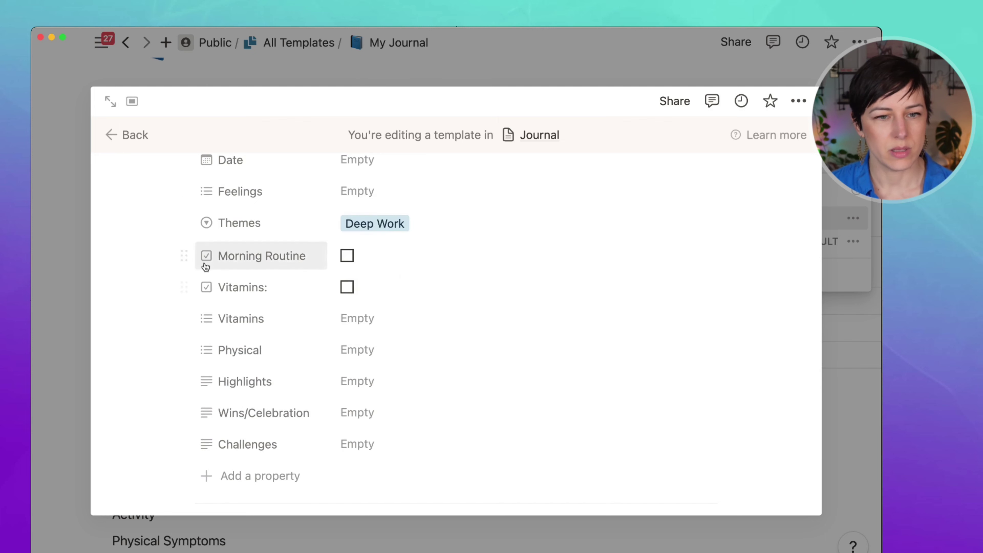
{"action": "scroll", "coordinate": [430, 235], "scroll_direction": "up", "scroll_amount": 6}
{"action": "left_click", "coordinate": [435, 462]}
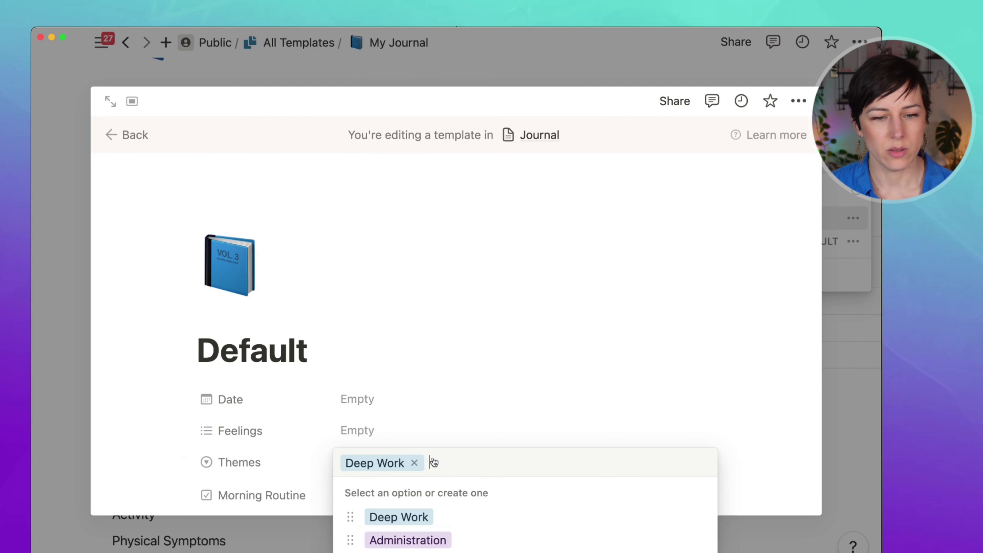
{"action": "left_click", "coordinate": [414, 463]}
{"action": "left_click", "coordinate": [268, 303]}
- Insert an empty image block in the body of the Default template
{"action": "scroll", "coordinate": [271, 298], "scroll_direction": "down", "scroll_amount": 2}
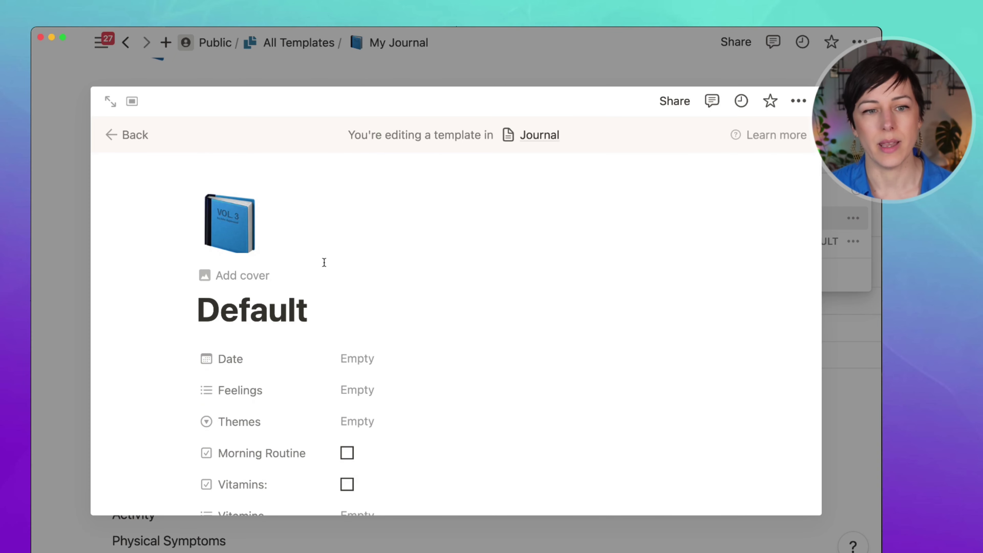
{"action": "scroll", "coordinate": [387, 329], "scroll_direction": "down", "scroll_amount": 10}
{"action": "left_click", "coordinate": [341, 368]}
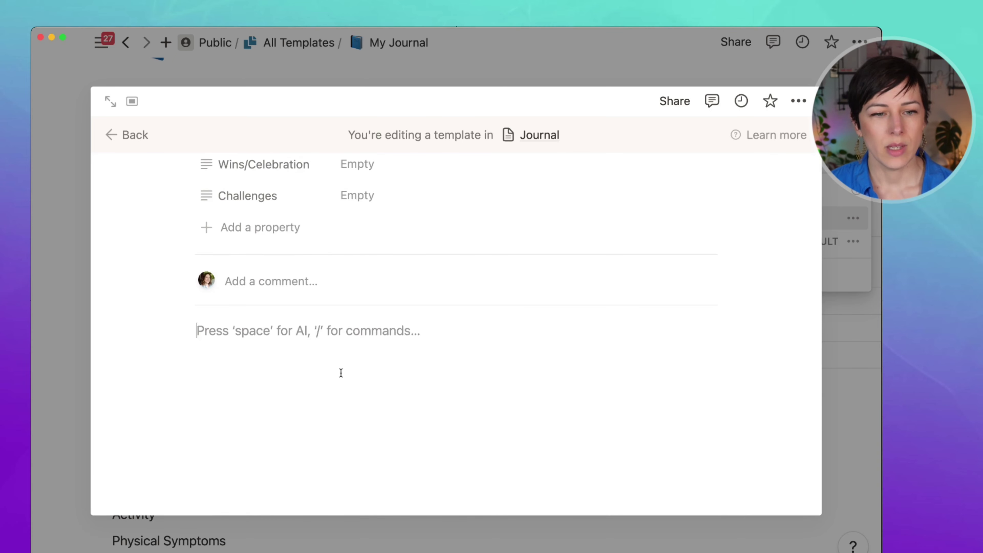
{"action": "type", "text": "/img"}
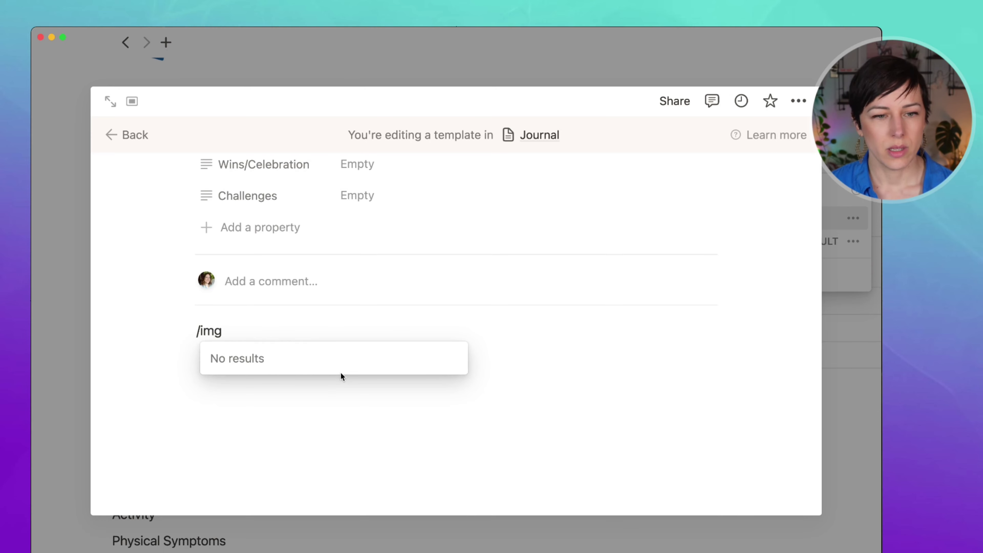
{"action": "key", "text": "BackSpace"}
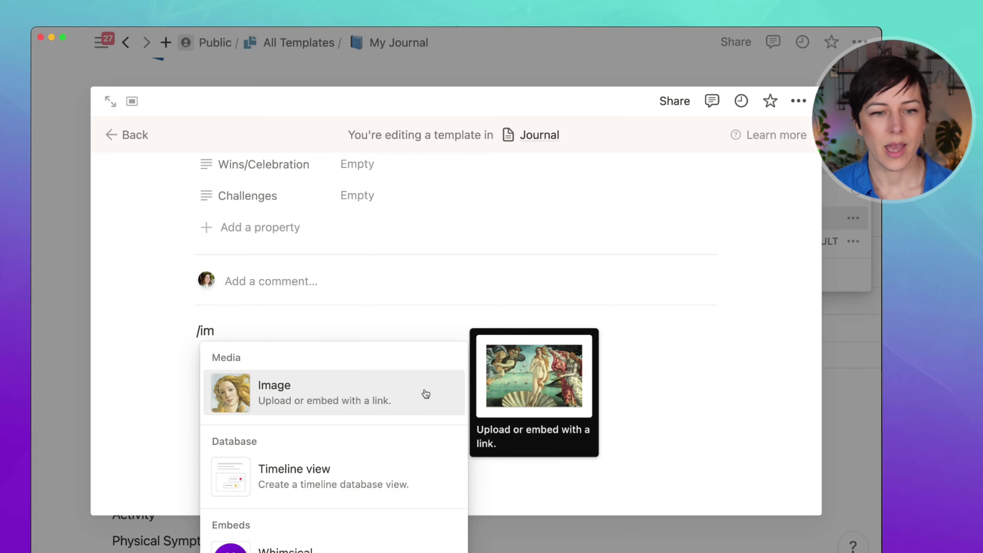
{"action": "left_click", "coordinate": [423, 394]}
{"action": "left_click", "coordinate": [208, 421]}
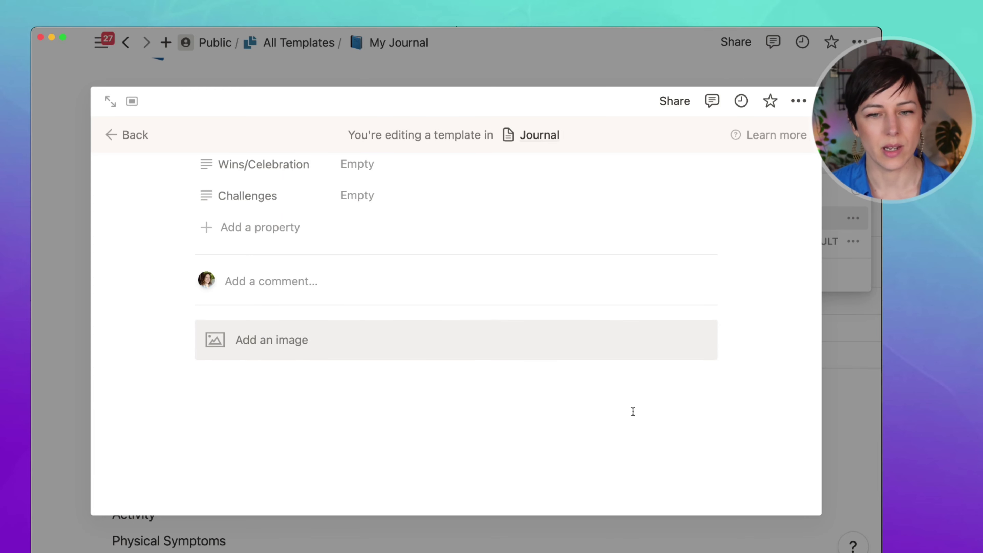
- Close the template editor and set the Default template as the default for the Journal database
{"action": "left_click", "coordinate": [840, 213]}
{"action": "left_click", "coordinate": [853, 219]}
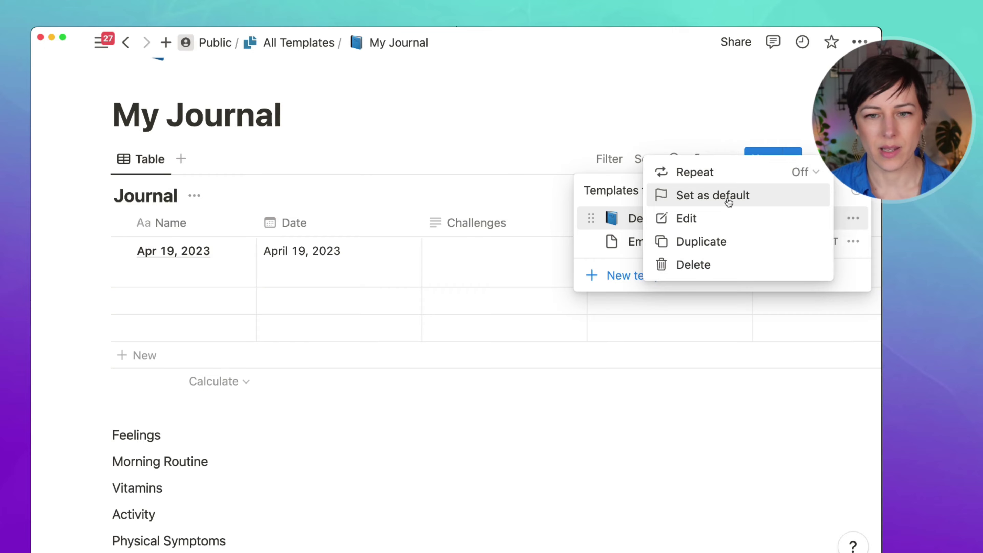
{"action": "left_click", "coordinate": [712, 195]}
{"action": "left_click", "coordinate": [497, 291]}
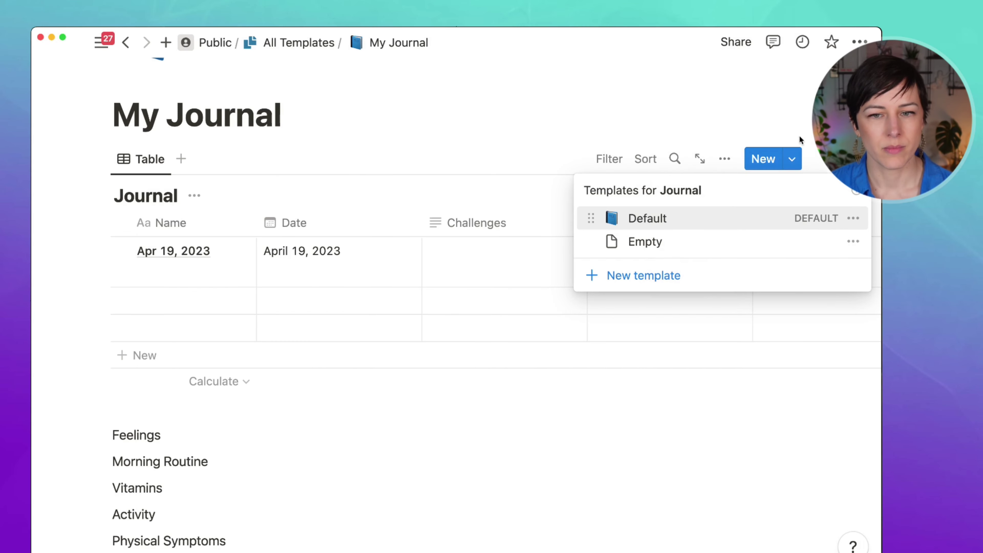
- Delete the two empty rows below the Apr 19, 2023 entry in the Journal table
{"action": "left_click_drag", "start_coordinate": [73, 337], "coordinate": [70, 304]}
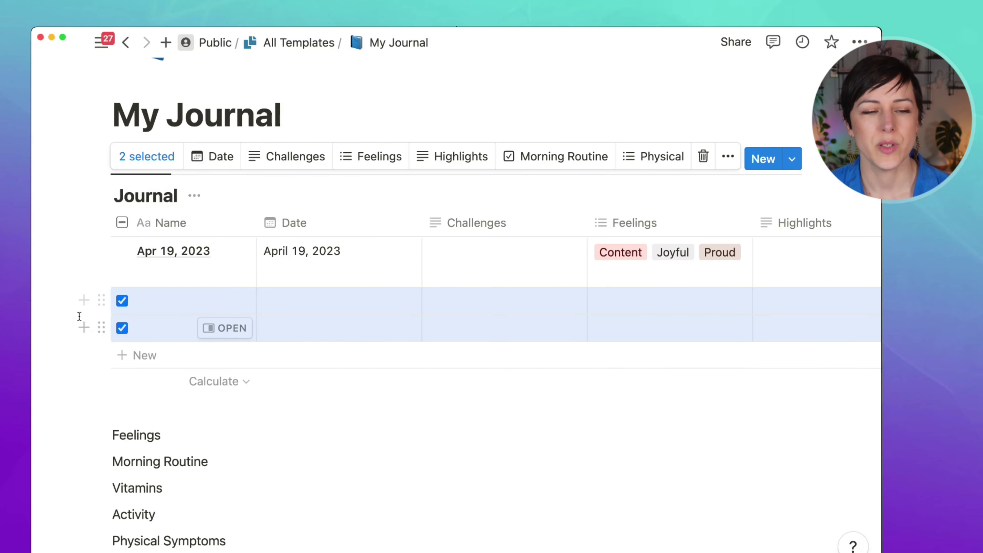
{"action": "key", "text": "BackSpace"}
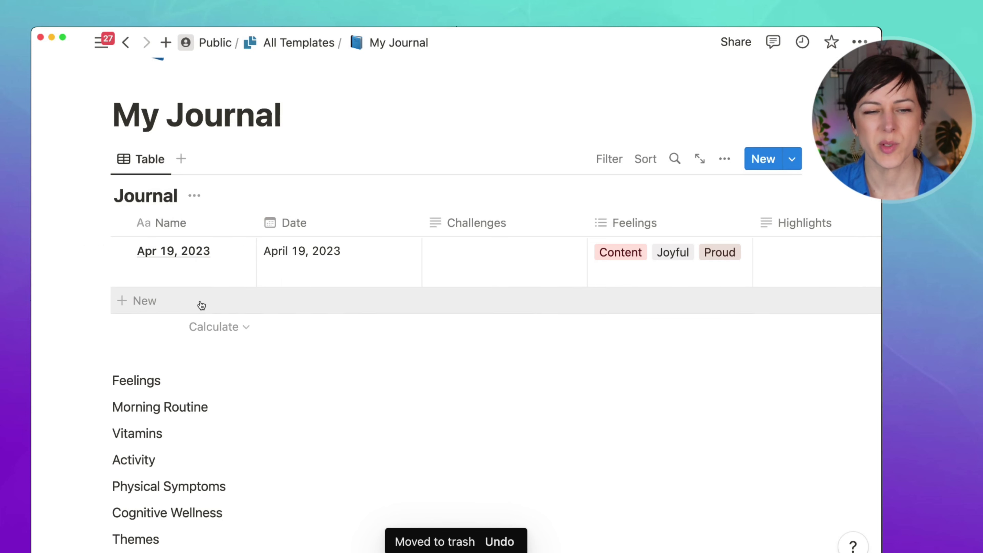
- Create a test entry from the default template and open it to check its properties and image block
{"action": "left_click", "coordinate": [173, 307]}
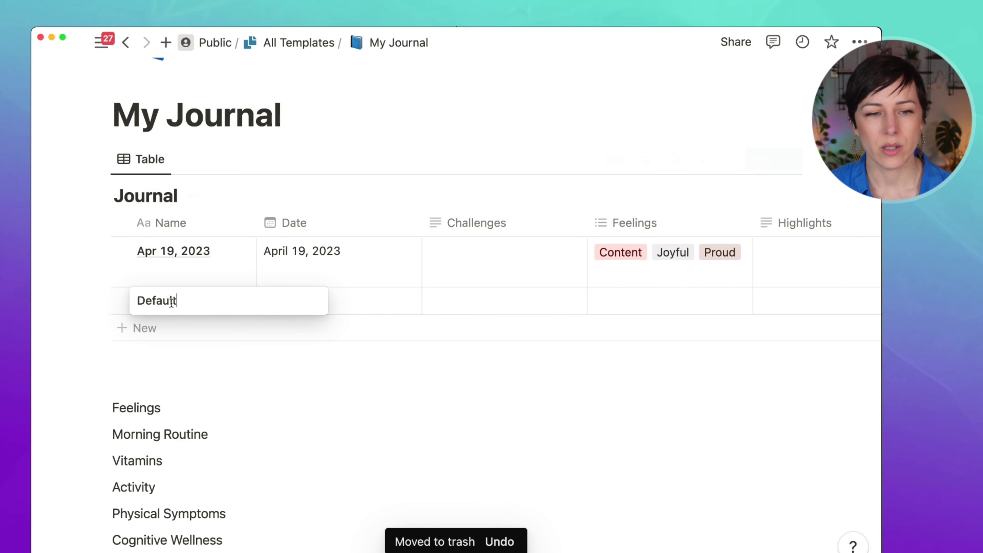
{"action": "left_click", "coordinate": [228, 299]}
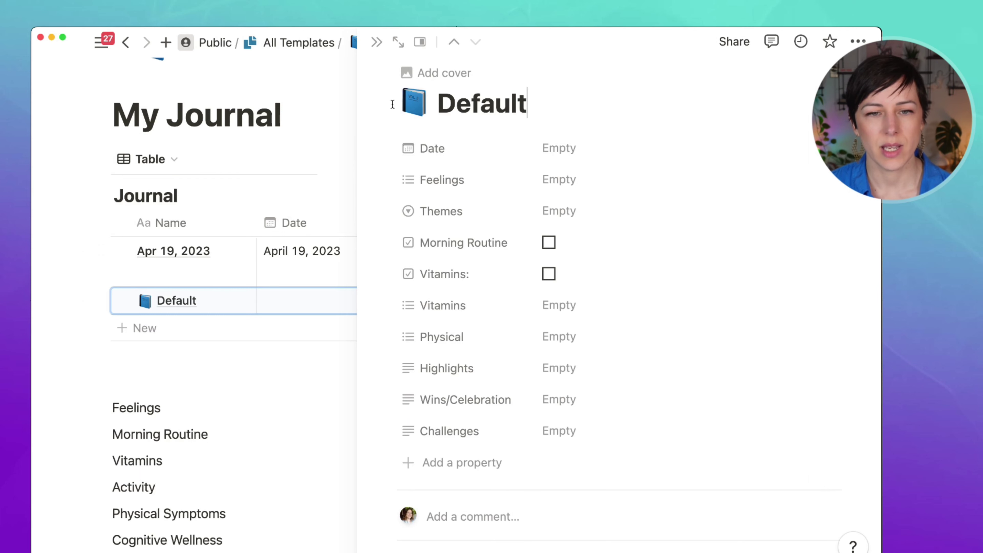
{"action": "scroll", "coordinate": [507, 472], "scroll_direction": "down", "scroll_amount": 3}
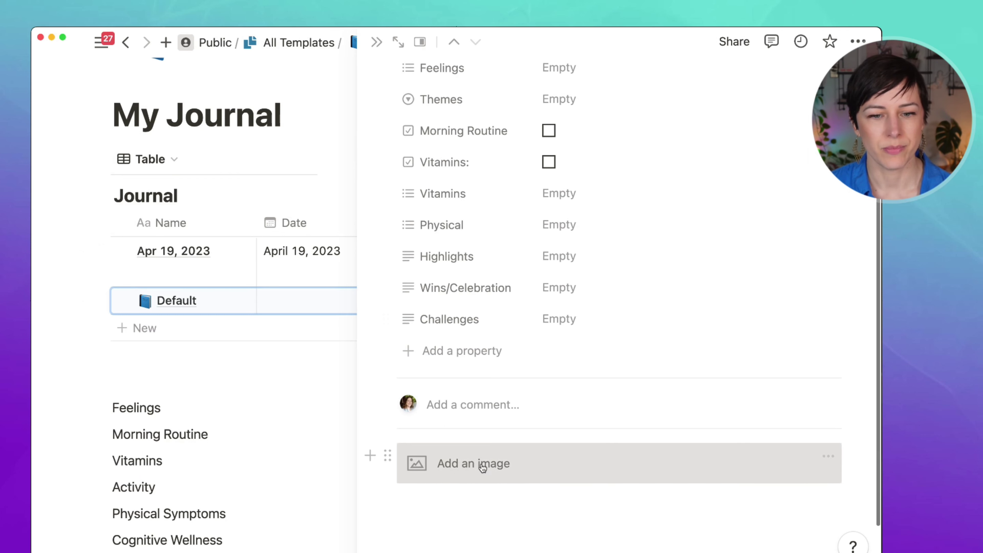
{"action": "scroll", "coordinate": [406, 200], "scroll_direction": "up", "scroll_amount": 3}
{"action": "key", "text": "Escape"}
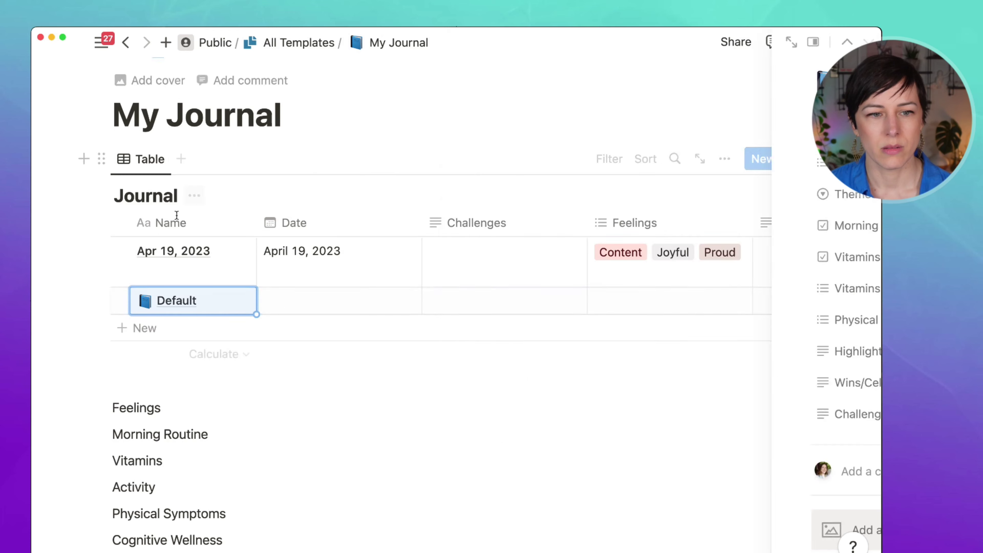
- Delete the test entry named Default from the Journal table
{"action": "left_click", "coordinate": [101, 300]}
{"action": "key", "text": "Delete"}
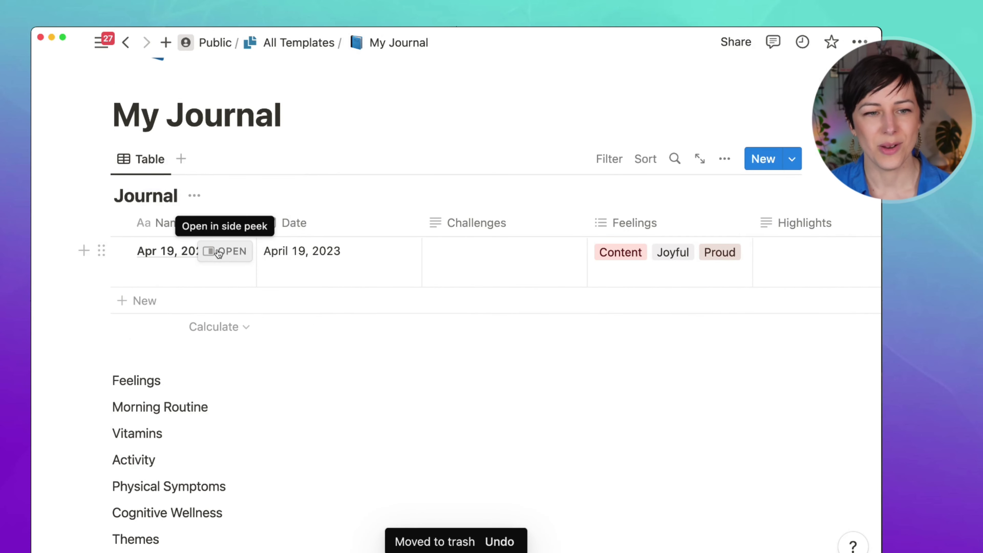
- Apply the Default template to the Apr 19, 2023 entry and close the entry
{"action": "left_click", "coordinate": [220, 256]}
{"action": "scroll", "coordinate": [593, 291], "scroll_direction": "down", "scroll_amount": 3}
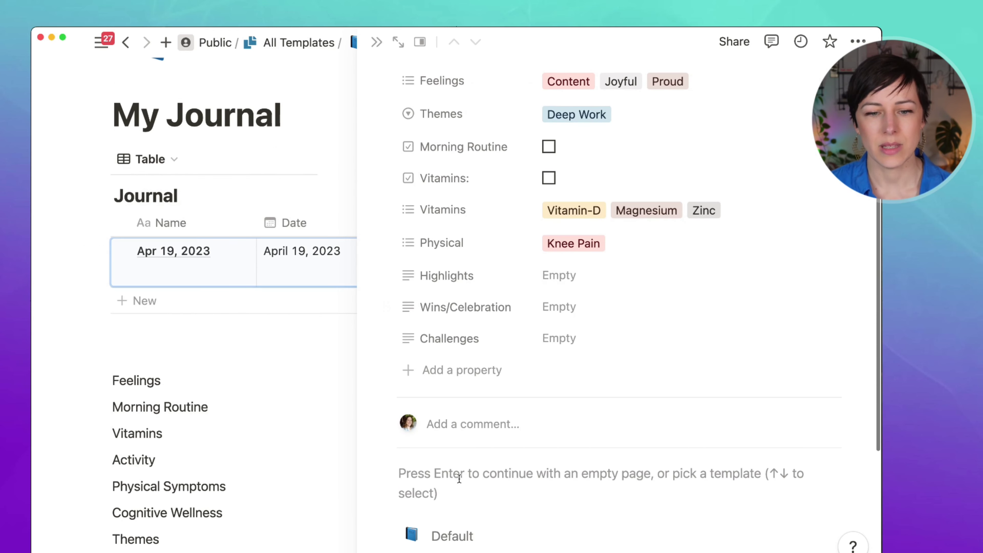
{"action": "left_click", "coordinate": [452, 536]}
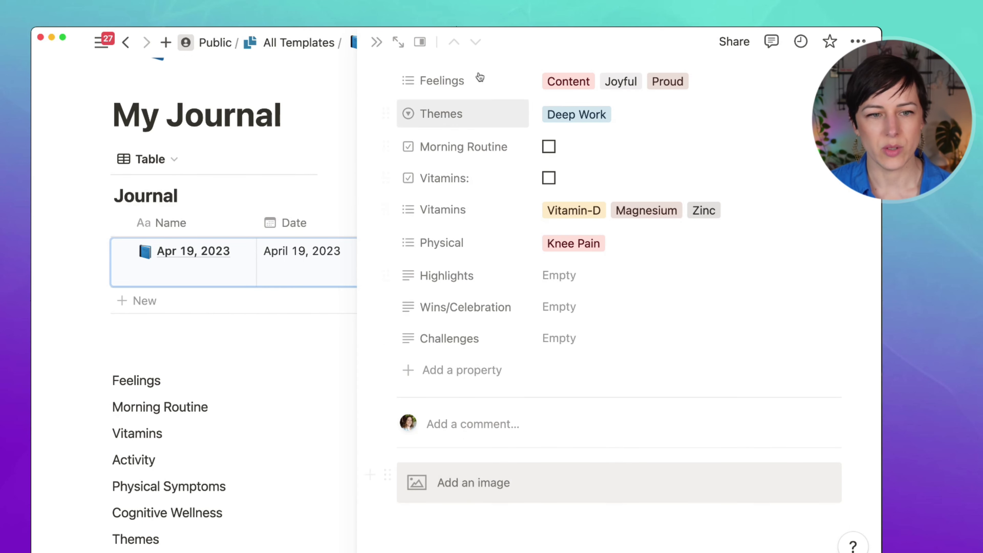
{"action": "left_click", "coordinate": [377, 41]}
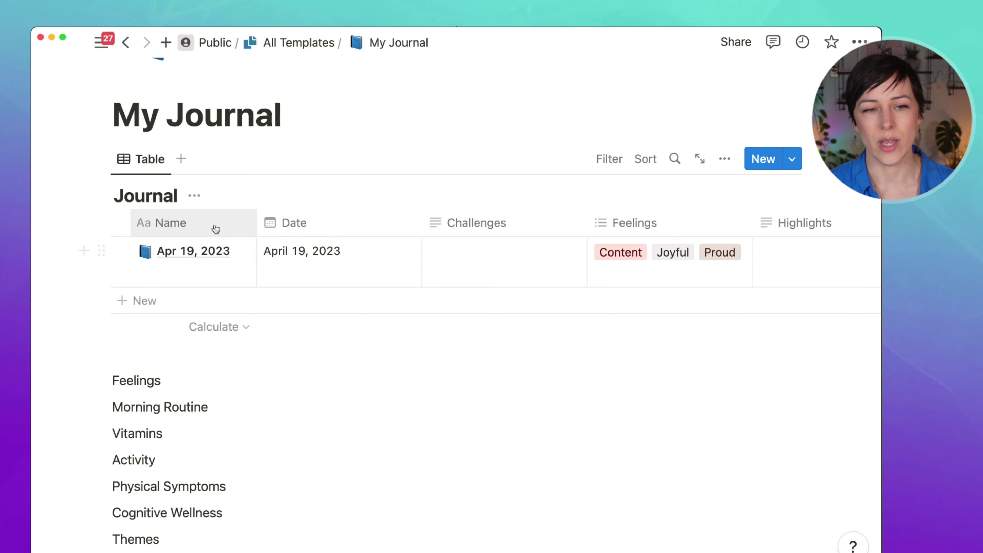
- Rename the Journal database's table view to Today
{"action": "left_click", "coordinate": [148, 167]}
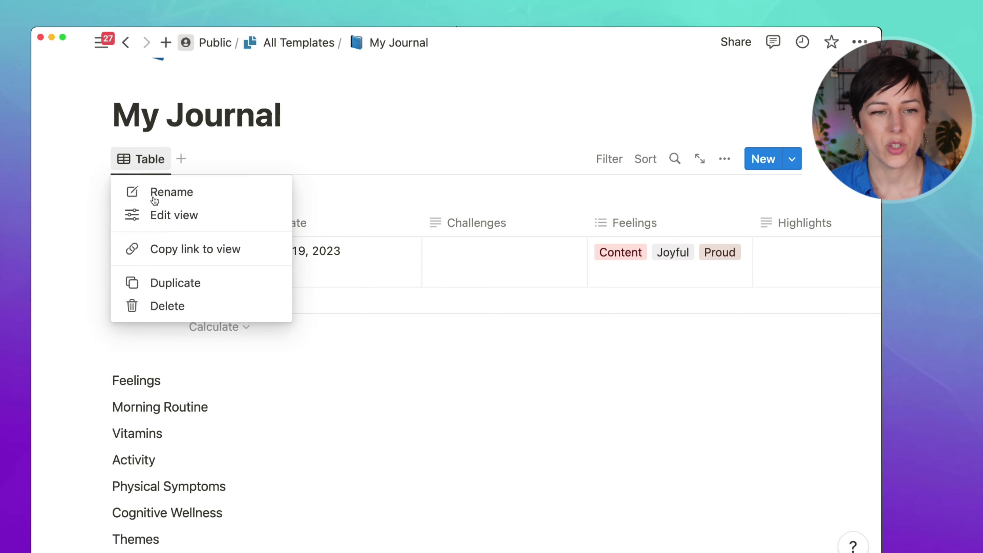
{"action": "left_click", "coordinate": [154, 195]}
{"action": "type", "text": "Today"}
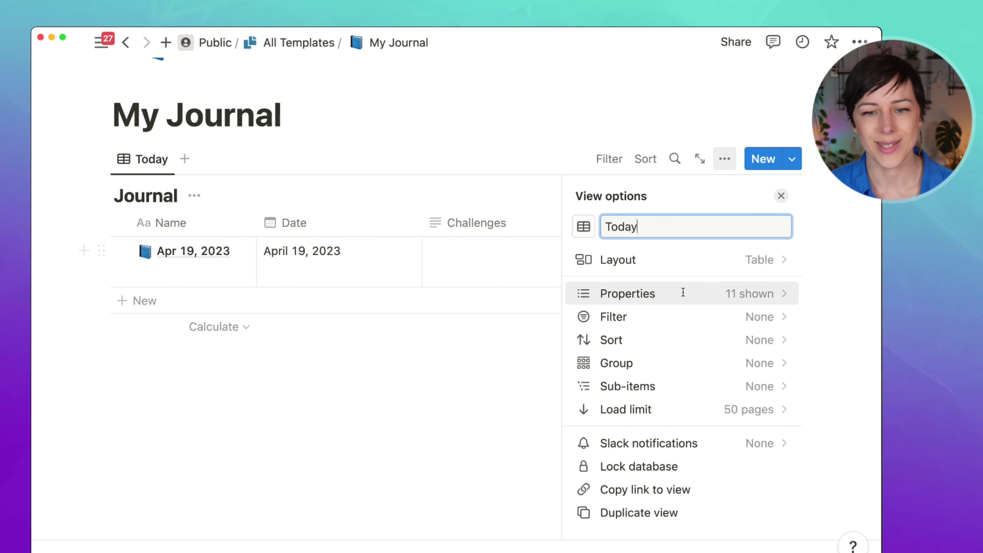
- Filter the Today view to entries whose Date is Today and save the filter for everyone
{"action": "left_click", "coordinate": [683, 321]}
{"action": "left_click", "coordinate": [631, 308]}
{"action": "left_click", "coordinate": [646, 287]}
{"action": "left_click", "coordinate": [606, 318]}
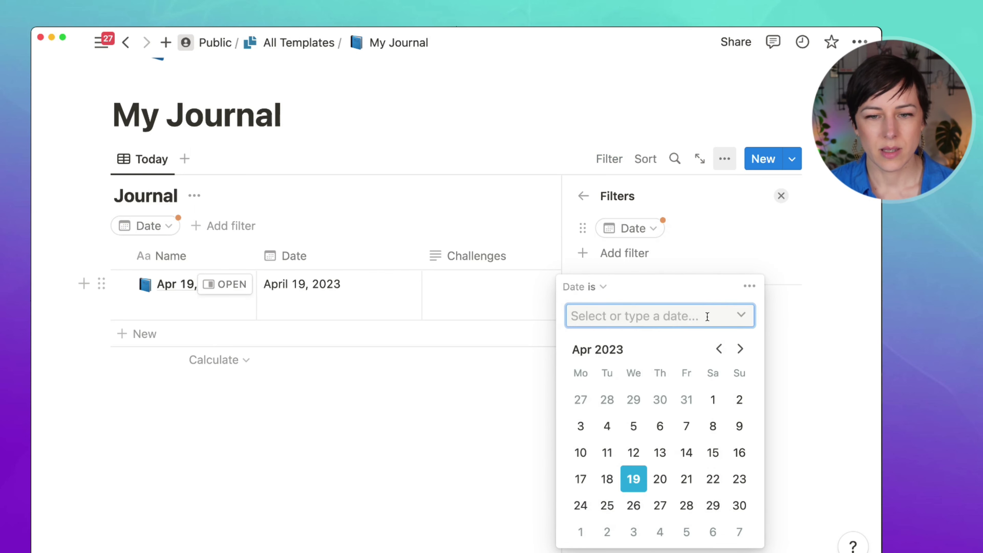
{"action": "left_click", "coordinate": [740, 318]}
{"action": "left_click", "coordinate": [650, 344]}
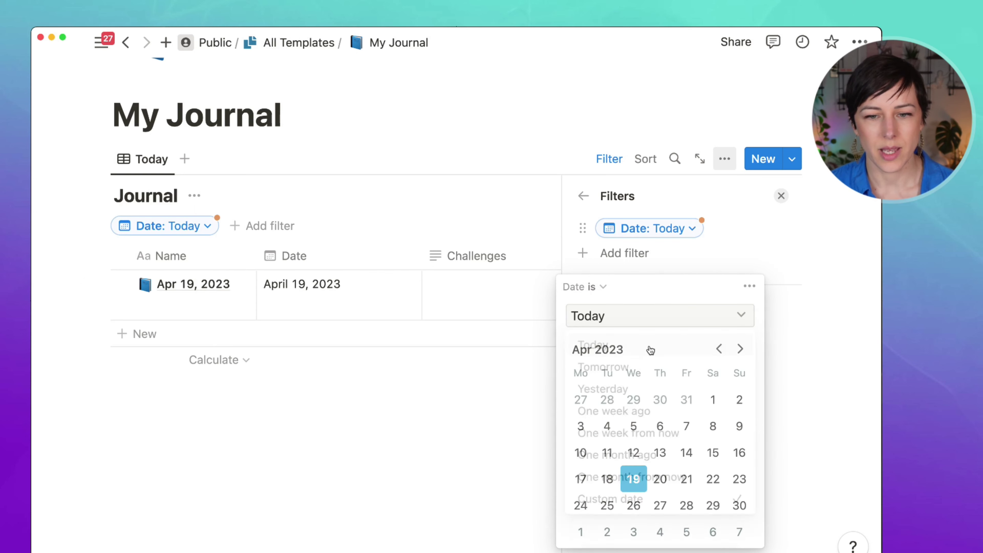
{"action": "left_click", "coordinate": [823, 226]}
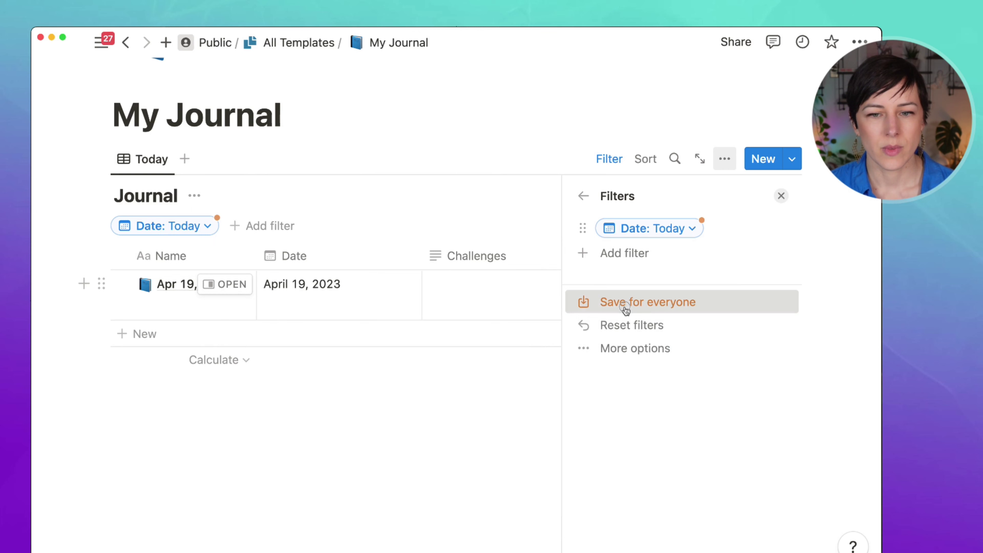
{"action": "left_click", "coordinate": [592, 301]}
{"action": "left_click", "coordinate": [780, 196]}
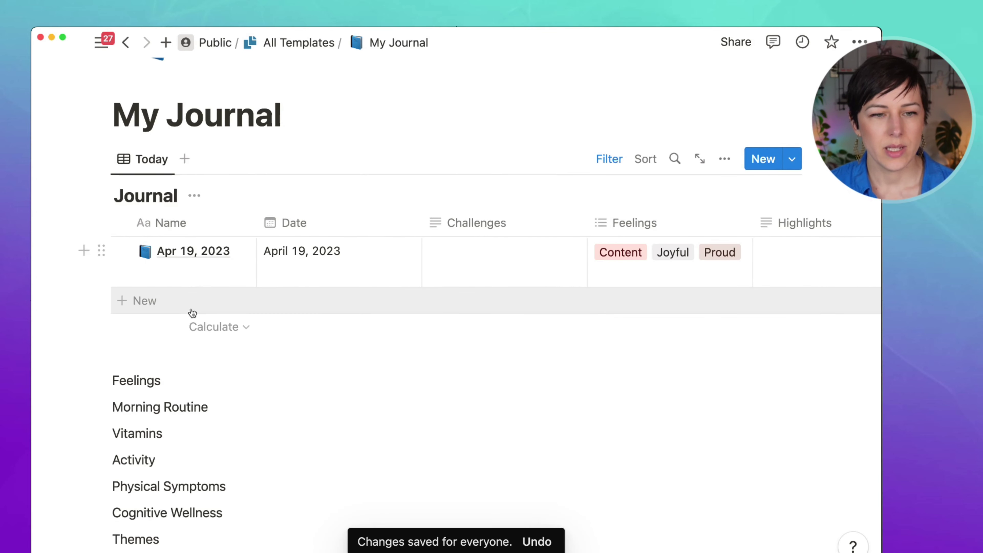
- Add a test entry to the filtered Today view to check its date, and delete it
{"action": "left_click", "coordinate": [177, 306]}
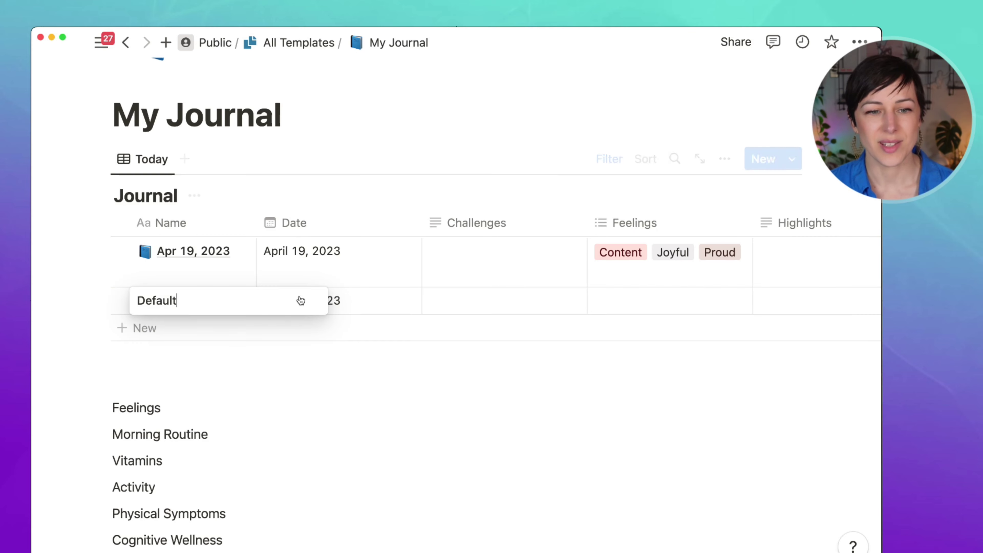
{"action": "key", "text": "Escape"}
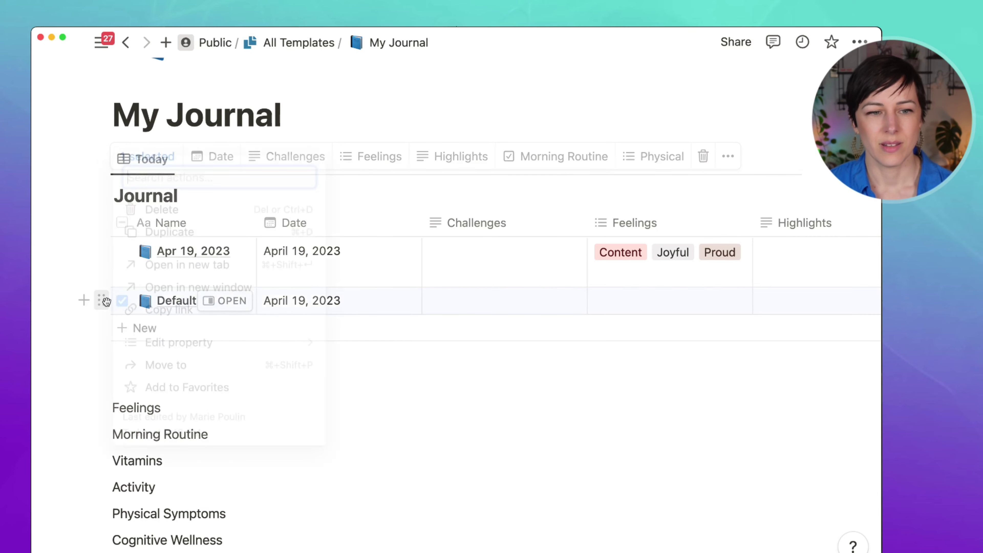
{"action": "left_click", "coordinate": [102, 300]}
{"action": "key", "text": "Delete"}
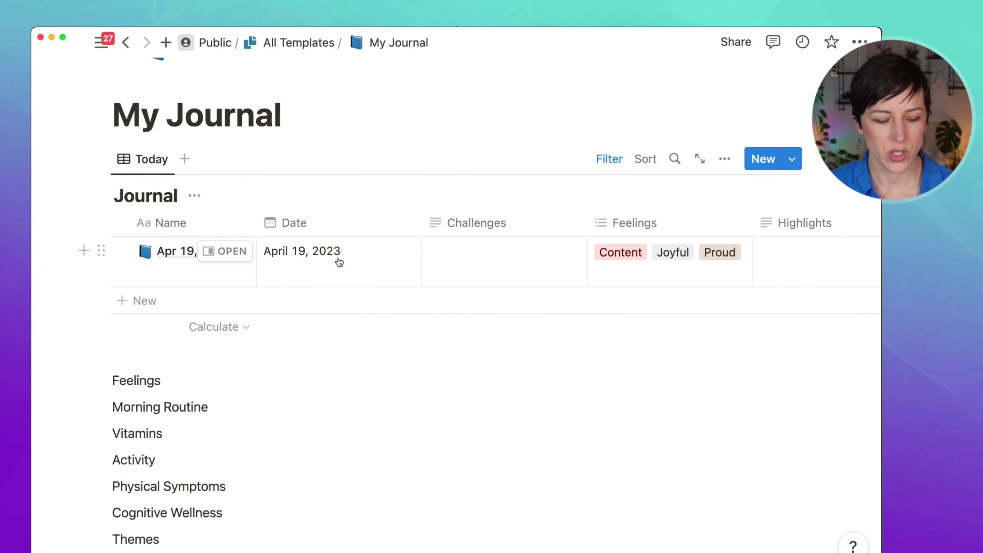
- Change the Today view's layout to Board
{"action": "scroll", "coordinate": [477, 265], "scroll_direction": "right", "scroll_amount": 15}
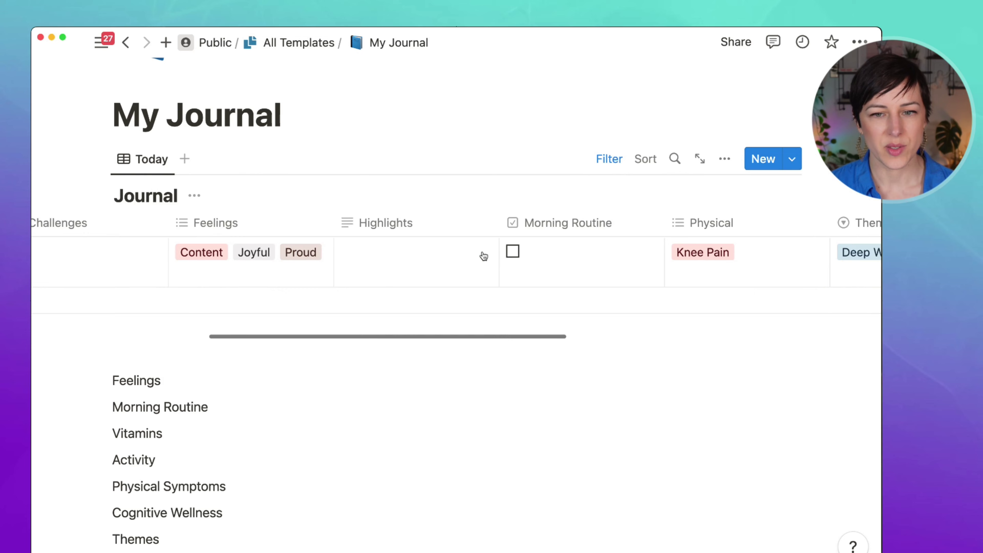
{"action": "scroll", "coordinate": [484, 256], "scroll_direction": "right", "scroll_amount": 10}
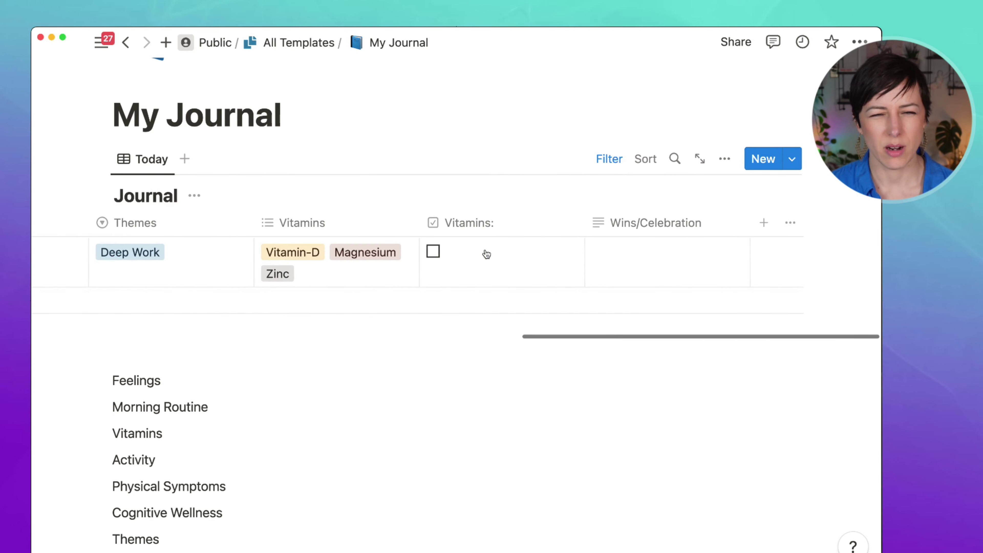
{"action": "scroll", "coordinate": [486, 255], "scroll_direction": "left", "scroll_amount": 20}
{"action": "scroll", "coordinate": [486, 255], "scroll_direction": "left", "scroll_amount": 5}
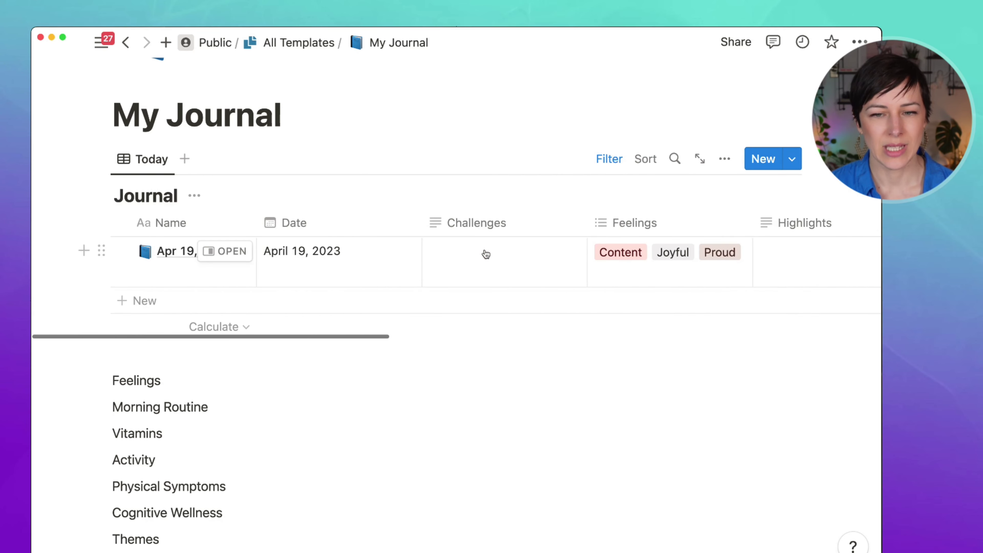
{"action": "left_click", "coordinate": [156, 164]}
{"action": "left_click", "coordinate": [162, 214]}
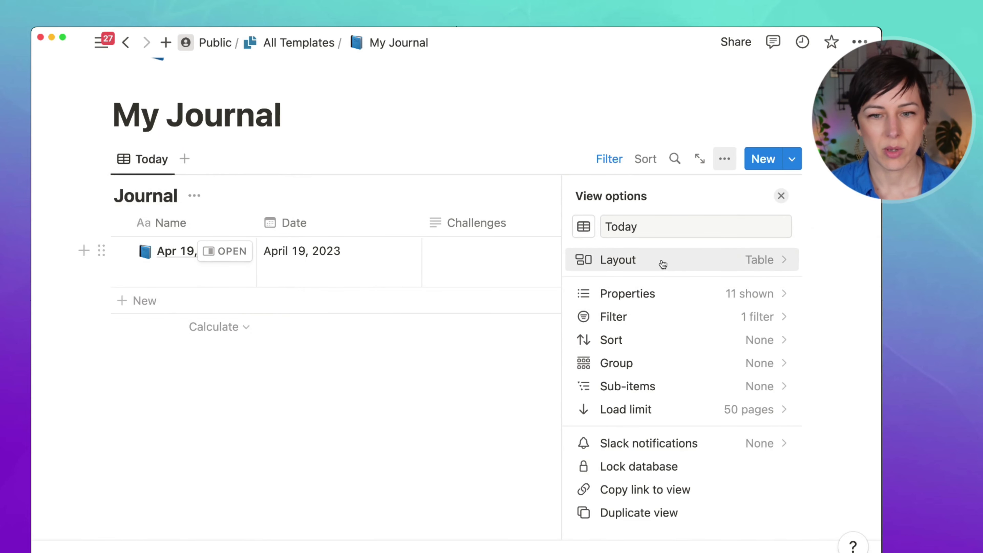
{"action": "left_click", "coordinate": [691, 262]}
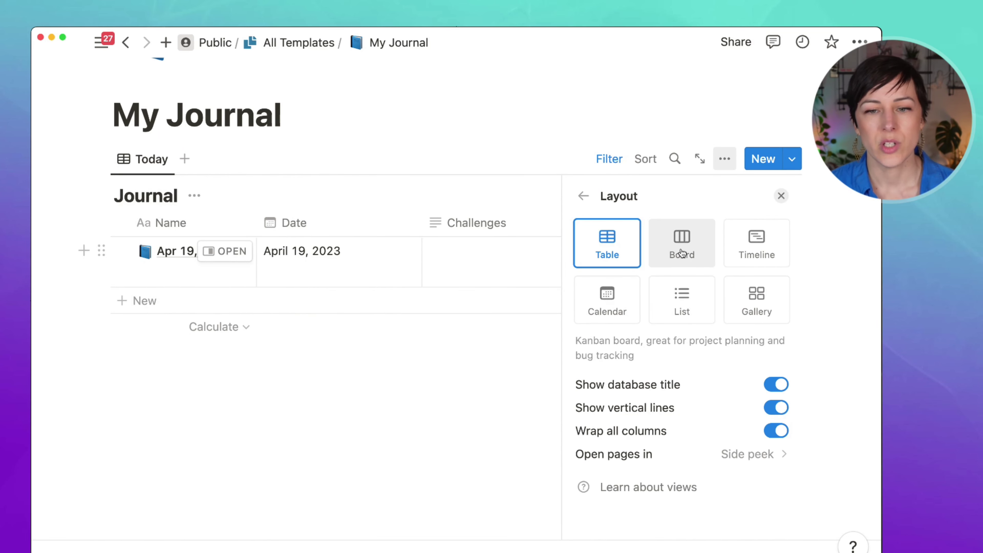
{"action": "left_click", "coordinate": [682, 252]}
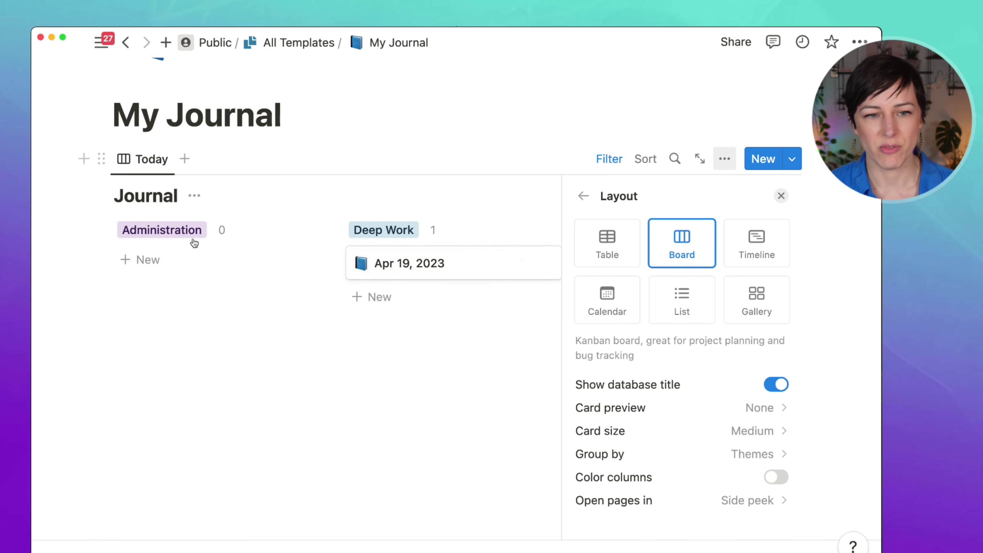
- Group the Today board by the Date property per Day and hide empty groups
{"action": "left_click", "coordinate": [635, 454]}
{"action": "left_click", "coordinate": [750, 227]}
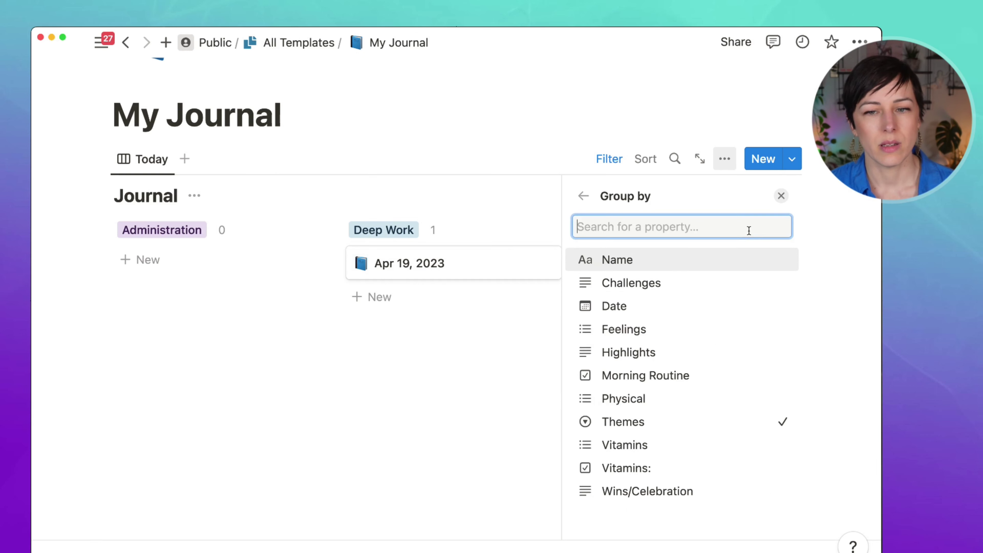
{"action": "left_click", "coordinate": [672, 314]}
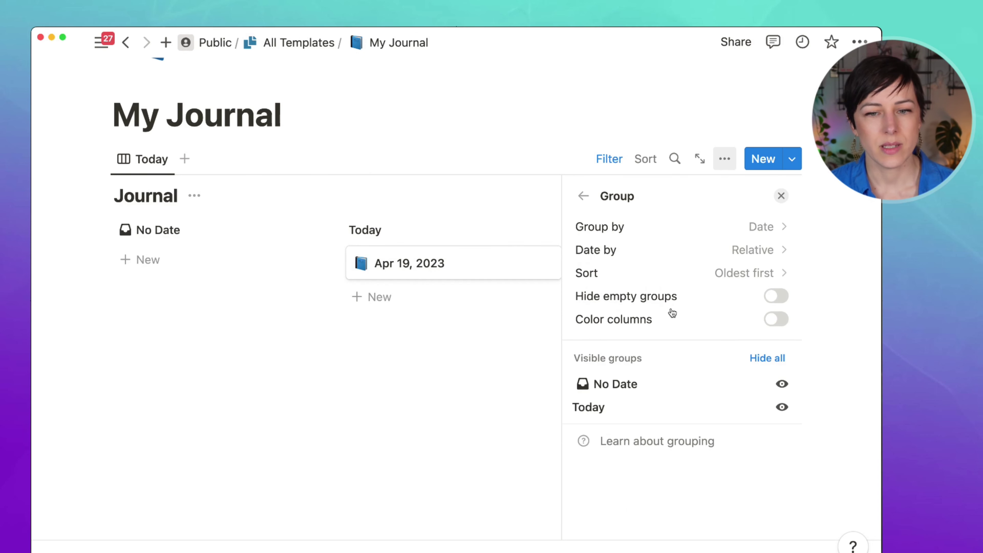
{"action": "left_click", "coordinate": [750, 252]}
{"action": "left_click", "coordinate": [686, 304]}
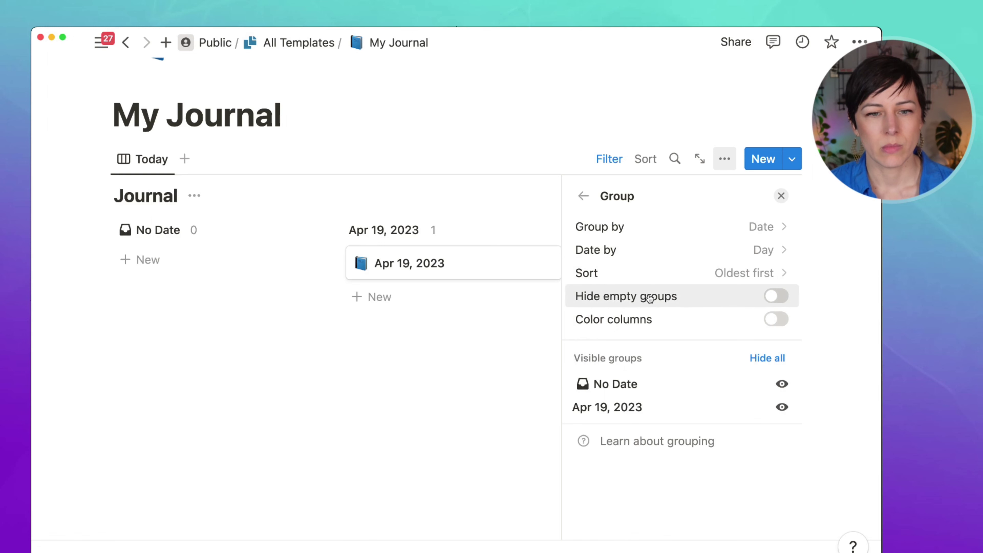
{"action": "left_click", "coordinate": [777, 296]}
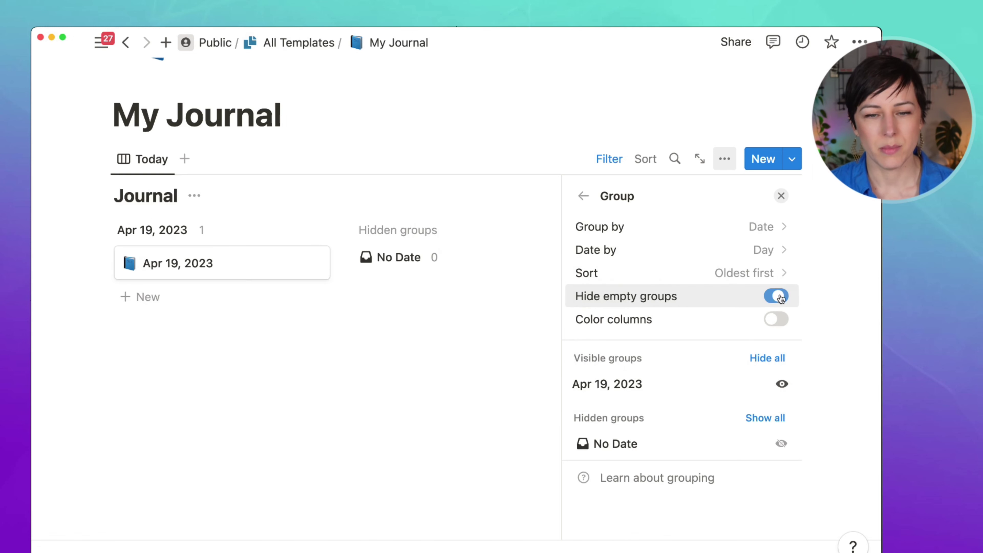
- Open the card preview choices in the Today board's layout settings
{"action": "left_click", "coordinate": [583, 197]}
{"action": "left_click", "coordinate": [656, 261]}
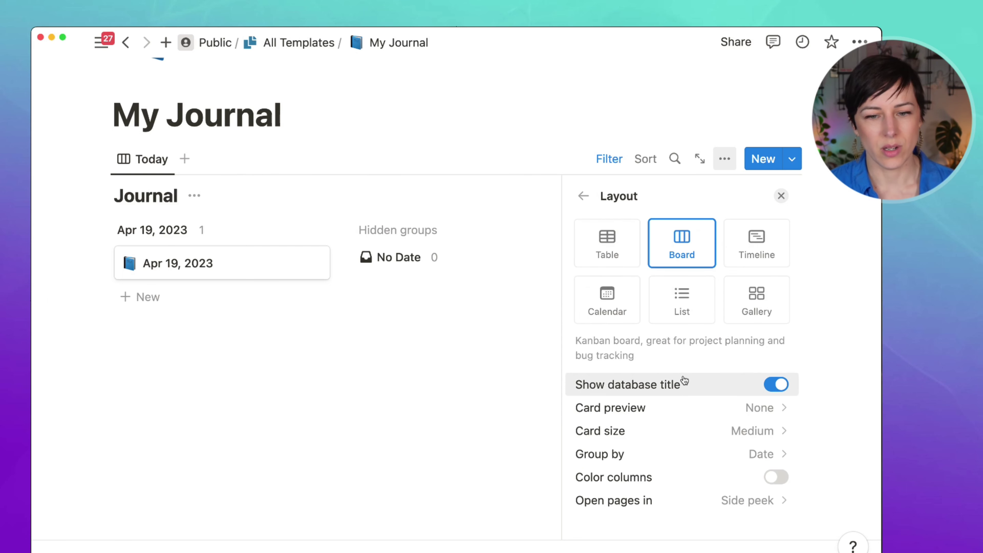
{"action": "left_click", "coordinate": [707, 408]}
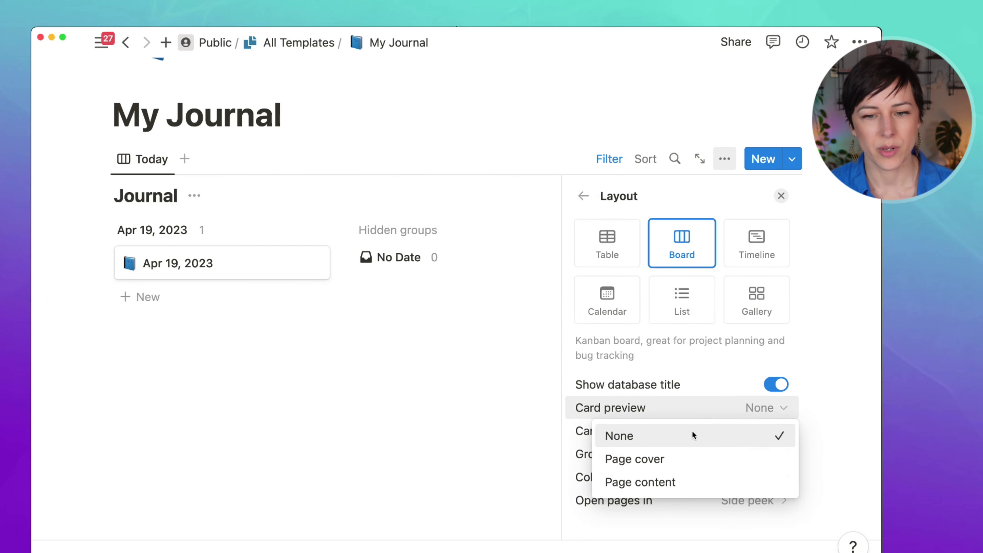
- Set the Today board's card preview to Page content and show the Themes and Morning Routine properties, with Themes first
{"action": "left_click", "coordinate": [693, 481]}
{"action": "left_click", "coordinate": [583, 196]}
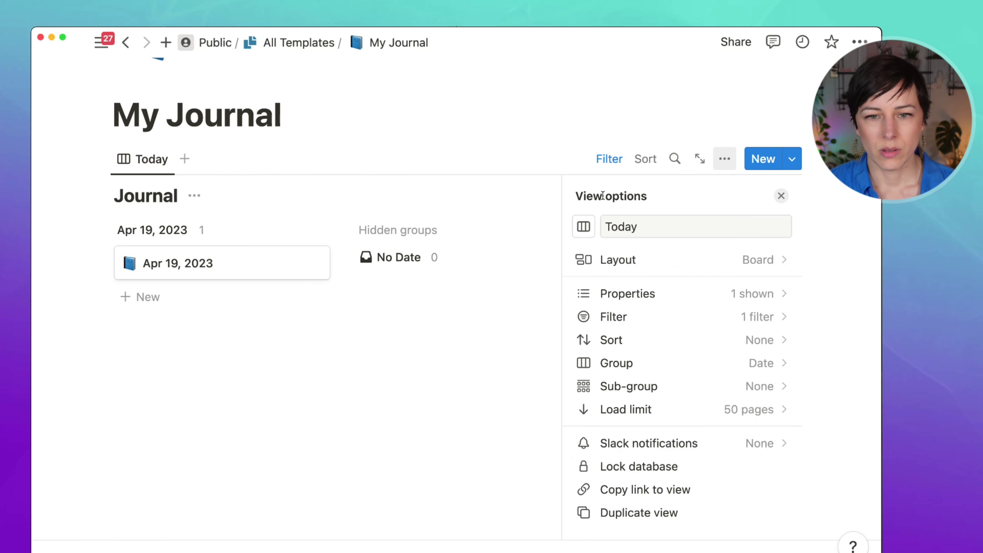
{"action": "left_click", "coordinate": [730, 293]}
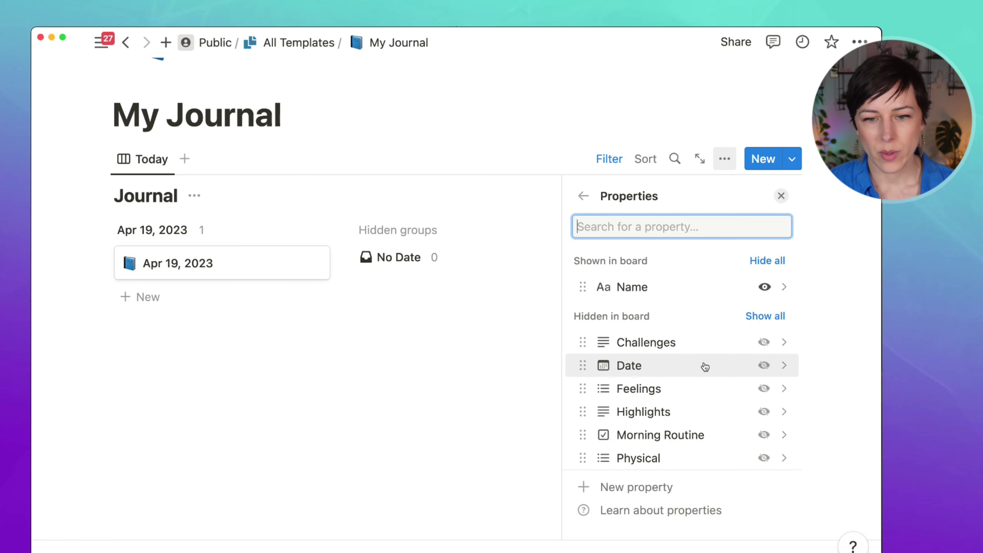
{"action": "left_click", "coordinate": [764, 435]}
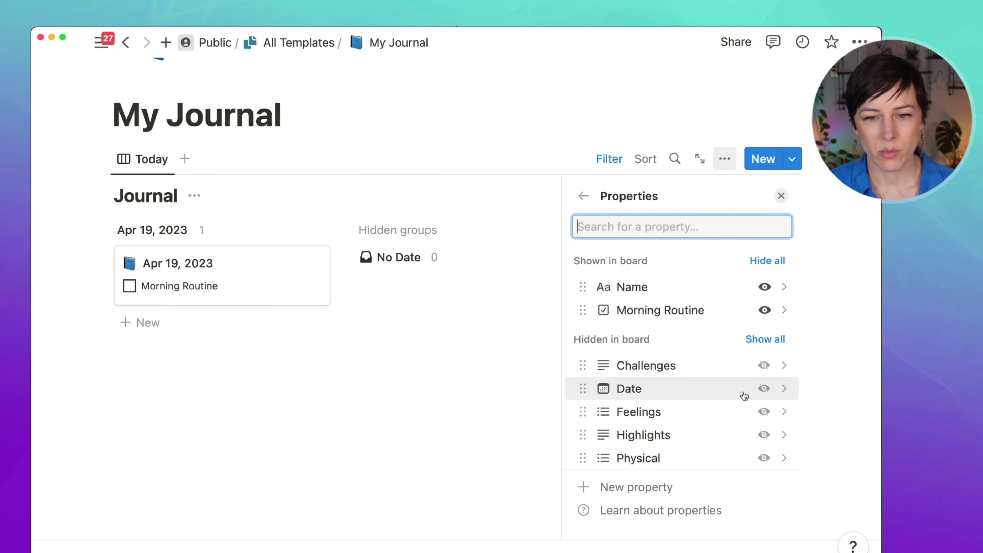
{"action": "scroll", "coordinate": [744, 399], "scroll_direction": "down", "scroll_amount": 3}
{"action": "left_click", "coordinate": [758, 423]}
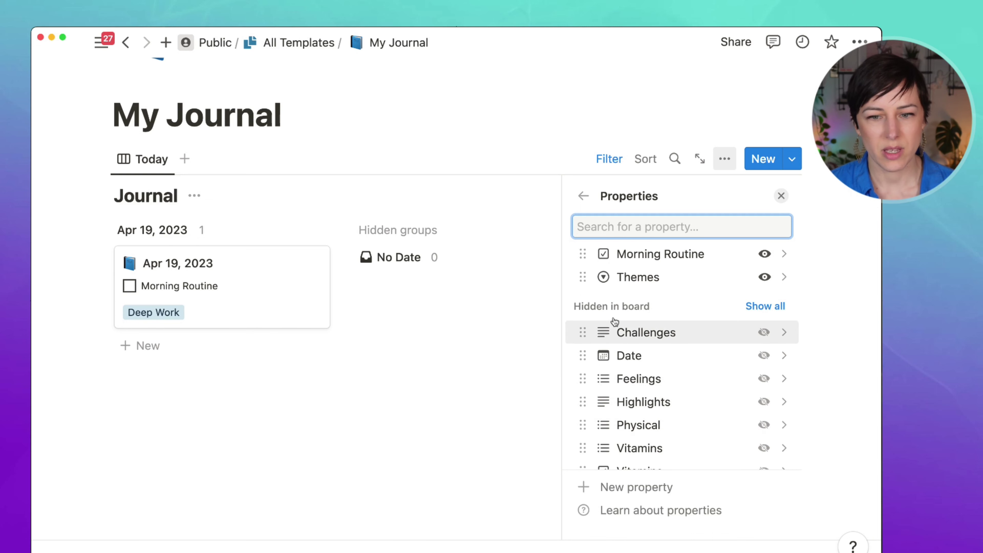
{"action": "mouse_move", "coordinate": [581, 277]}
{"action": "left_mouse_down"}
{"action": "mouse_move", "coordinate": [587, 260]}
{"action": "mouse_move", "coordinate": [580, 277]}
{"action": "left_mouse_up"}
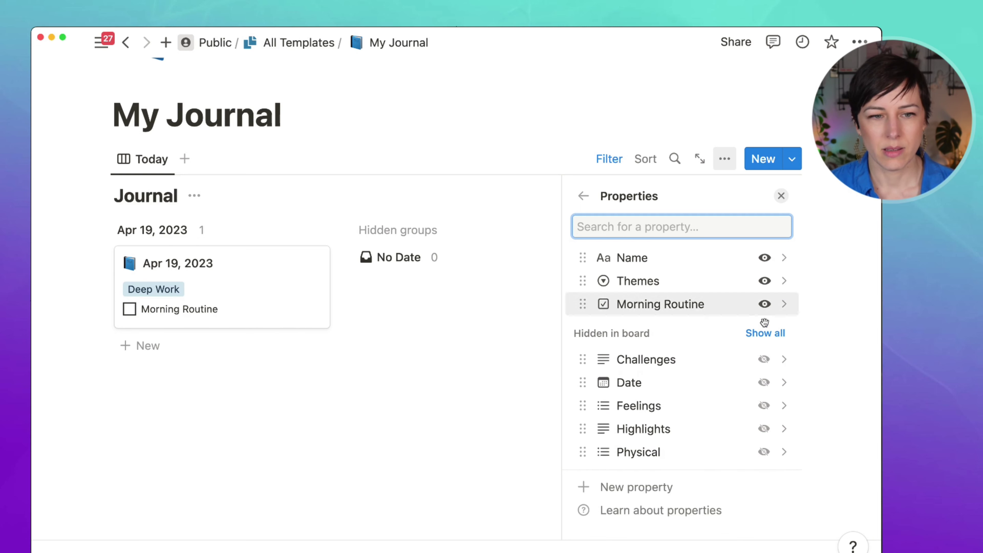
- Show Feelings, the Vitamins list and the "Vitamins:" checkbox on the board cards, placing the checkbox between Feelings and the Vitamins list
{"action": "scroll", "coordinate": [737, 402], "scroll_direction": "down", "scroll_amount": 5}
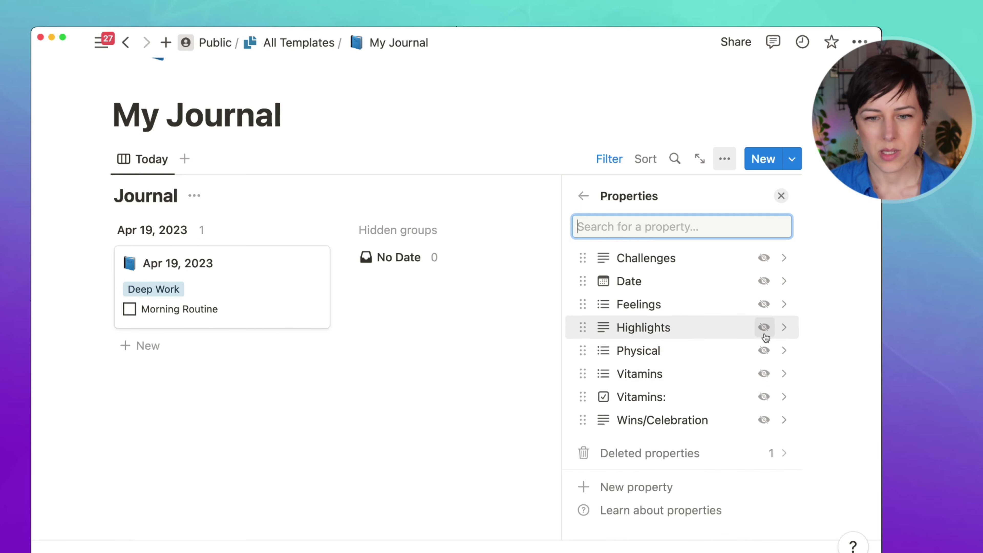
{"action": "left_click", "coordinate": [763, 305]}
{"action": "left_click", "coordinate": [762, 453]}
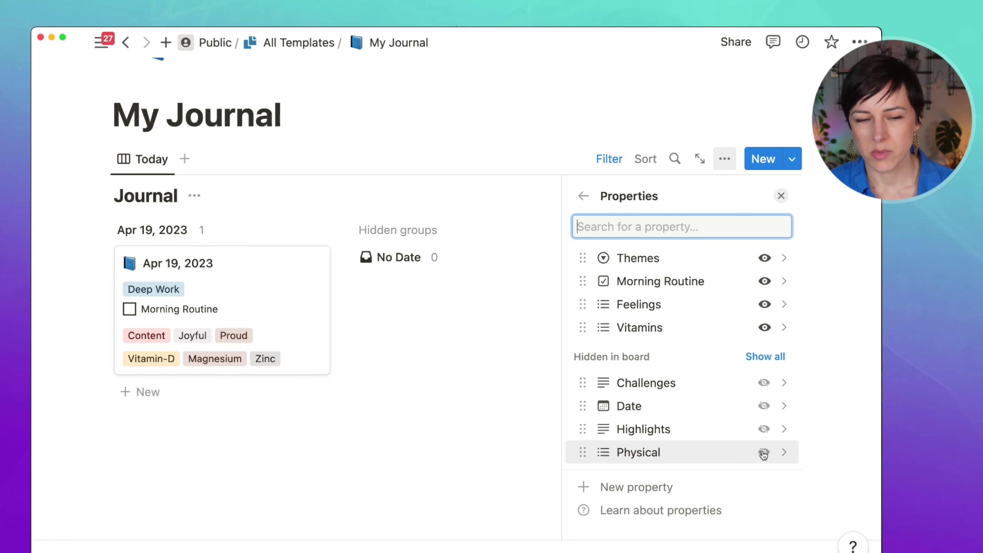
{"action": "scroll", "coordinate": [718, 387], "scroll_direction": "down", "scroll_amount": 2}
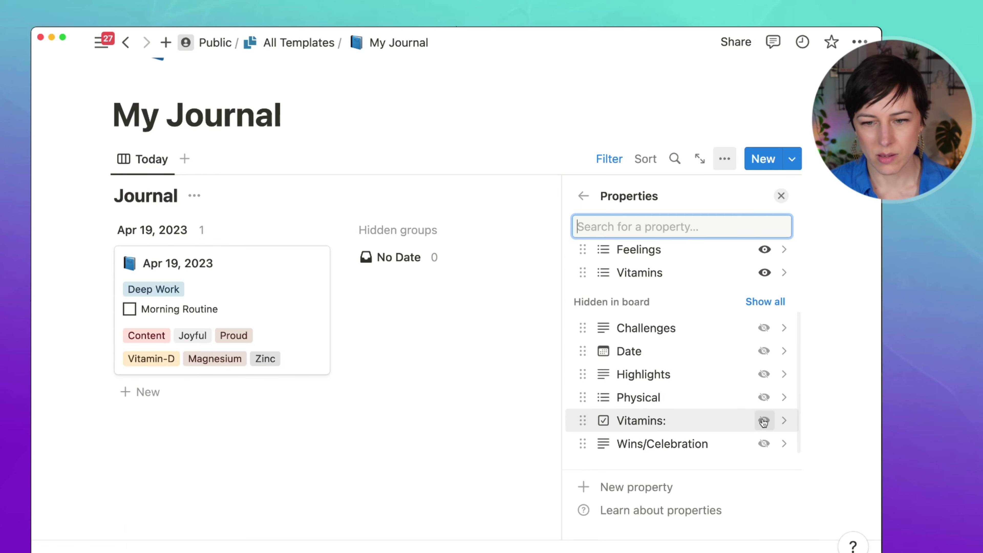
{"action": "left_click", "coordinate": [764, 421]}
{"action": "scroll", "coordinate": [579, 387], "scroll_direction": "up", "scroll_amount": 3}
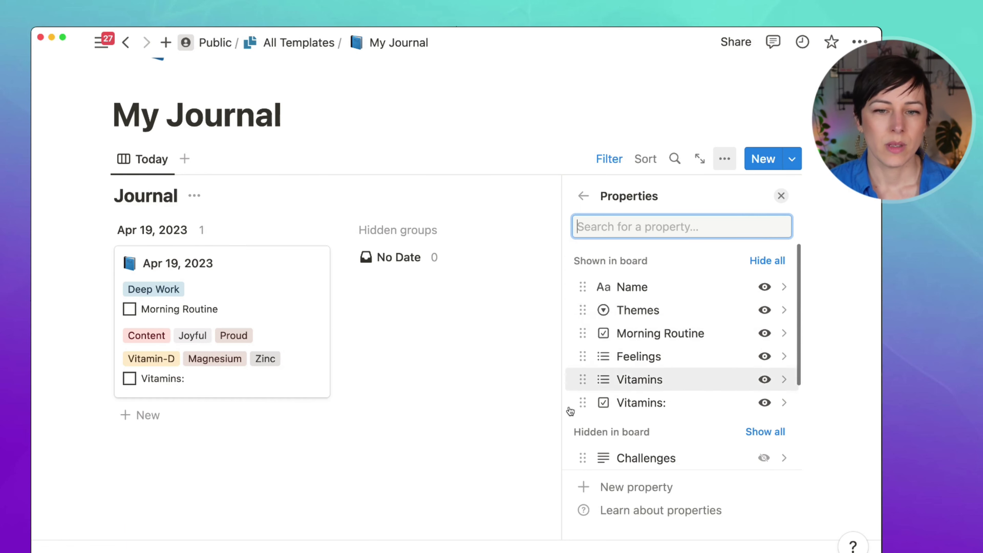
{"action": "left_click_drag", "start_coordinate": [575, 404], "coordinate": [577, 357]}
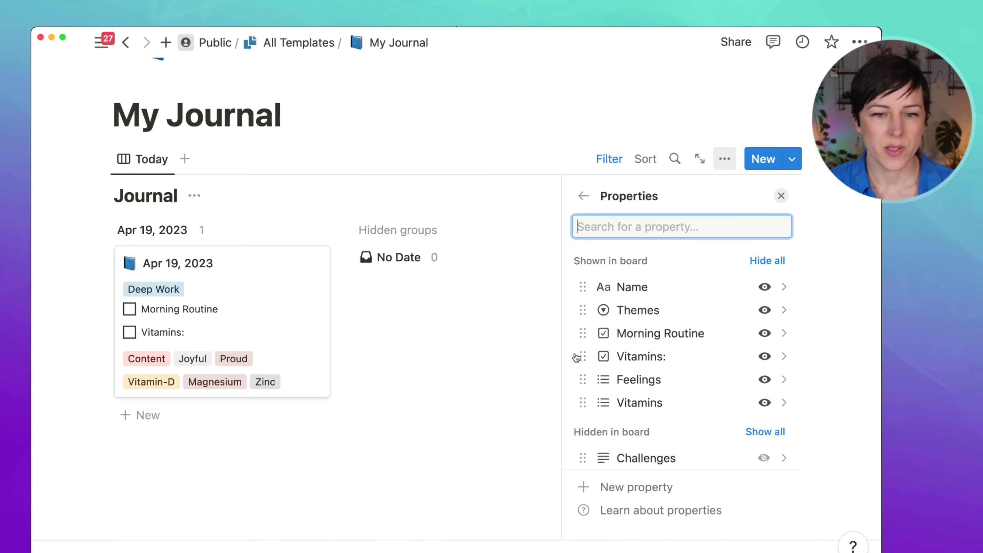
{"action": "left_click_drag", "start_coordinate": [582, 359], "coordinate": [581, 379]}
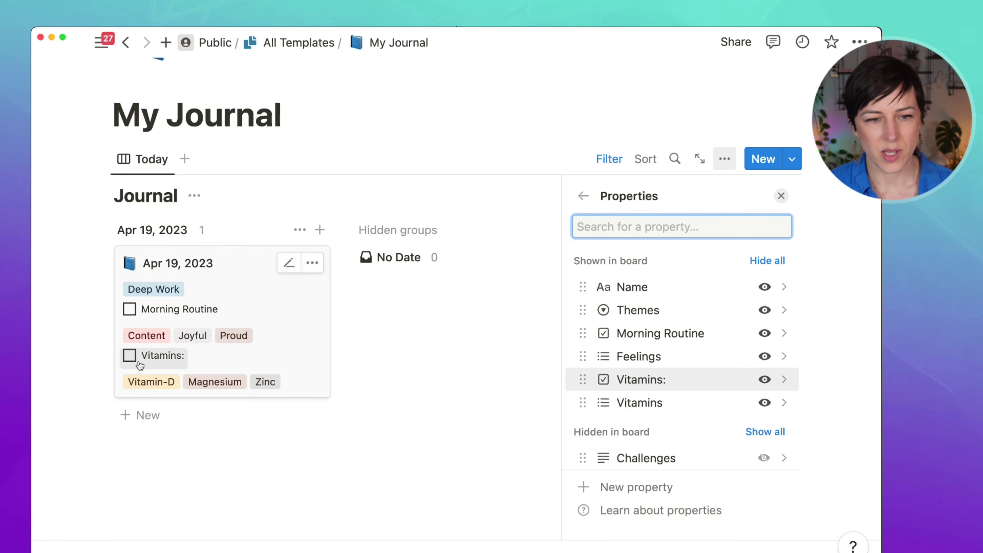
- Tick the "Vitamins:" checkbox on the Apr 19, 2023 card and add an Unsplash photo of laptops on a desk to its page
{"action": "left_click", "coordinate": [132, 360]}
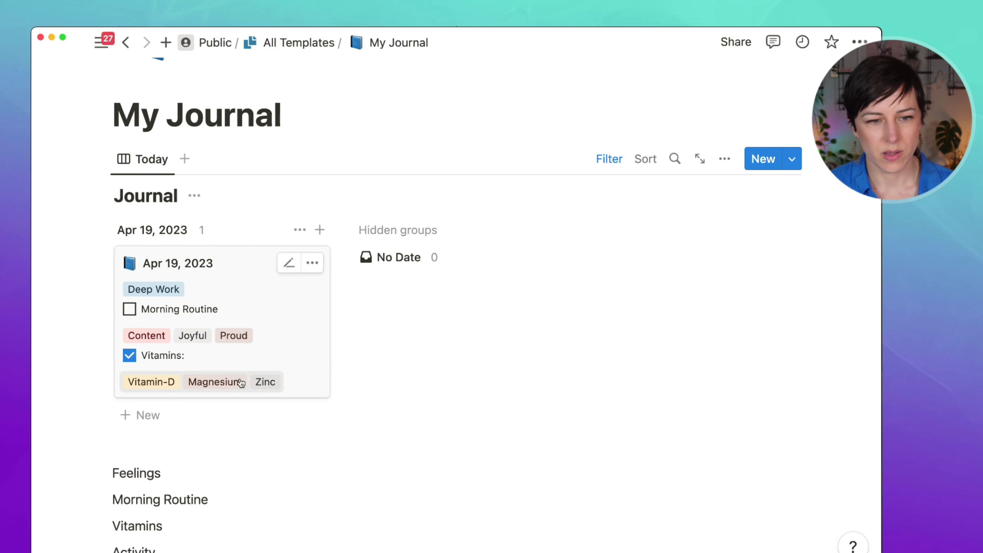
{"action": "left_click", "coordinate": [240, 268]}
{"action": "scroll", "coordinate": [542, 310], "scroll_direction": "down", "scroll_amount": 5}
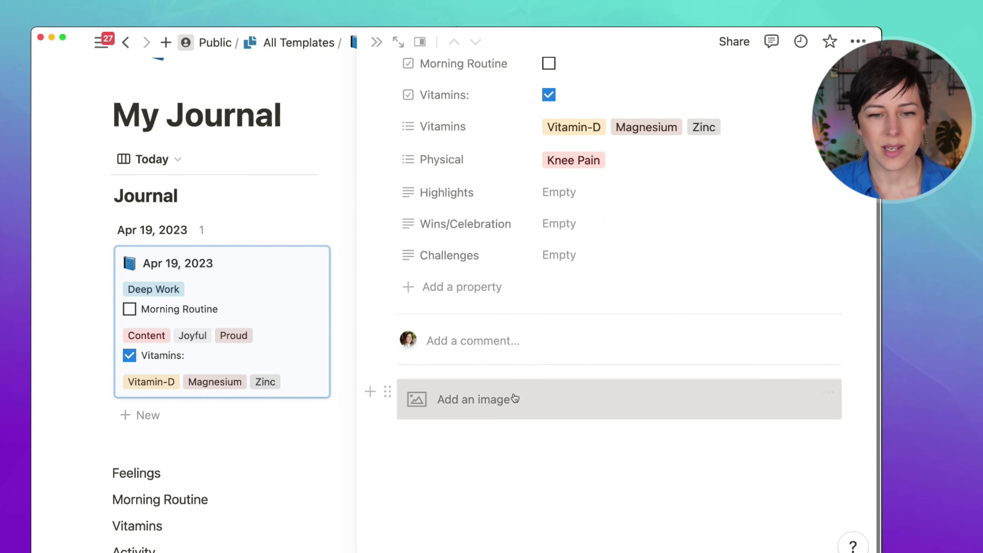
{"action": "left_click", "coordinate": [502, 399]}
{"action": "left_click", "coordinate": [565, 436]}
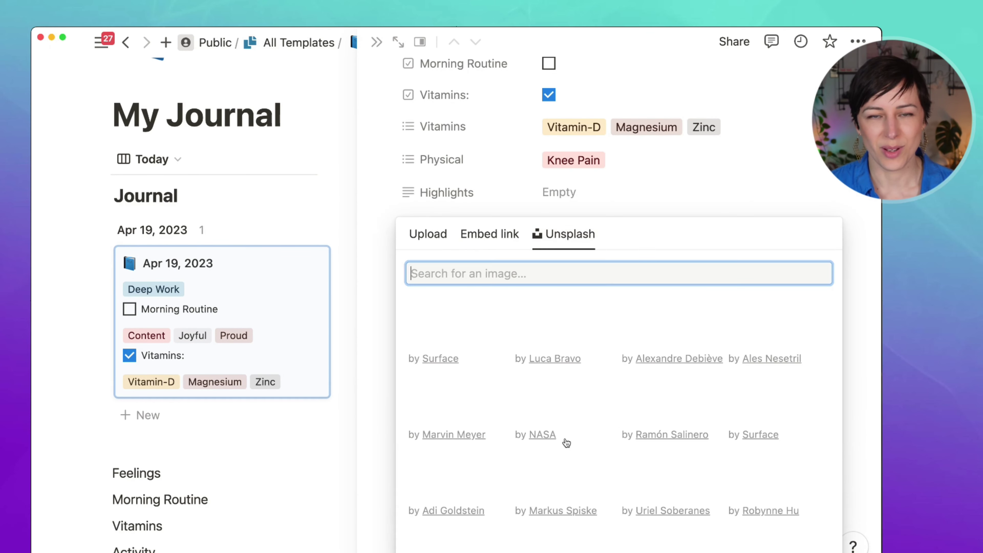
{"action": "left_click", "coordinate": [460, 403]}
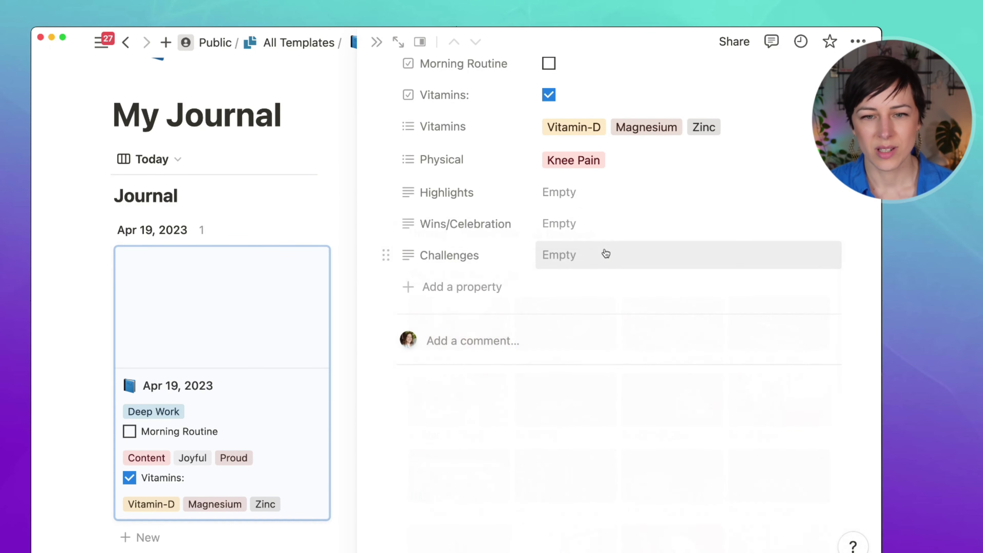
{"action": "left_click", "coordinate": [376, 42]}
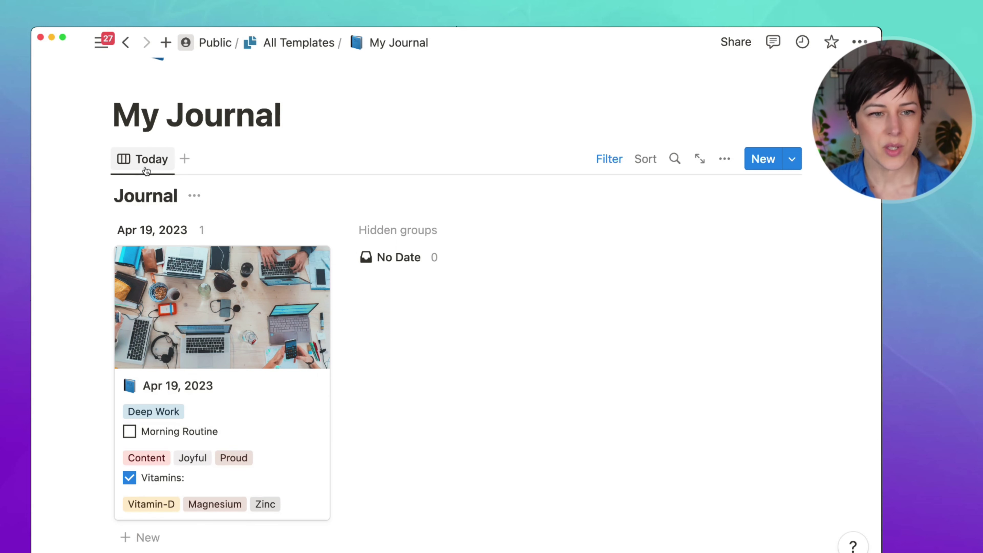
- Add a Calendar view to the Journal database and compare it with the Today view
{"action": "left_click", "coordinate": [185, 163]}
{"action": "left_click", "coordinate": [624, 336]}
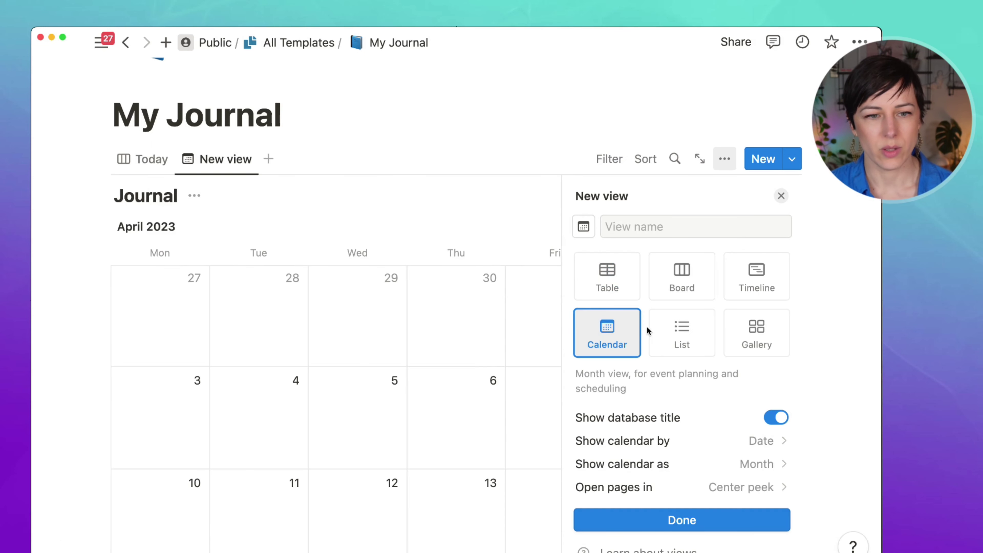
{"action": "left_click", "coordinate": [781, 198]}
{"action": "scroll", "coordinate": [317, 342], "scroll_direction": "down", "scroll_amount": 3}
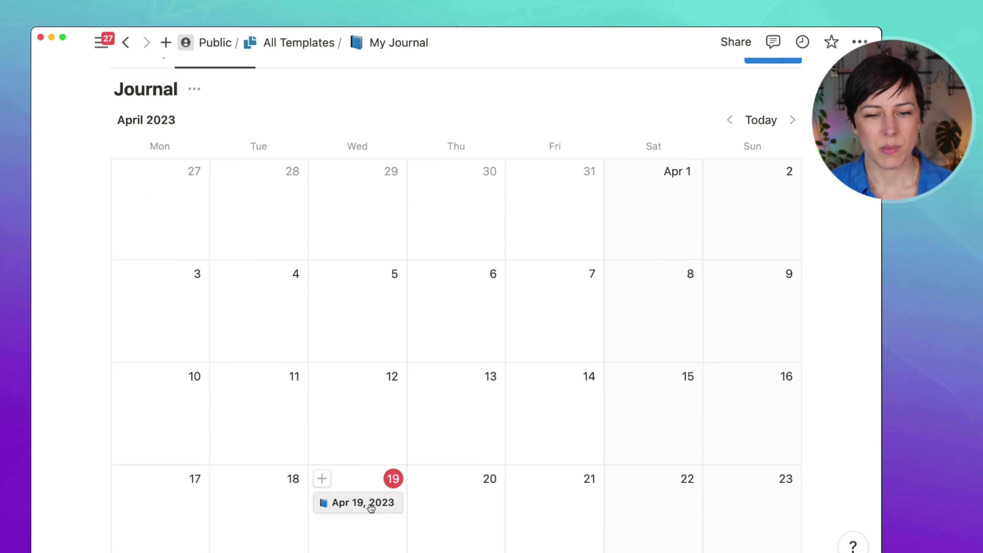
{"action": "scroll", "coordinate": [425, 493], "scroll_direction": "up", "scroll_amount": 2}
{"action": "left_click", "coordinate": [178, 95]}
{"action": "left_click", "coordinate": [152, 93]}
{"action": "left_click", "coordinate": [221, 89]}
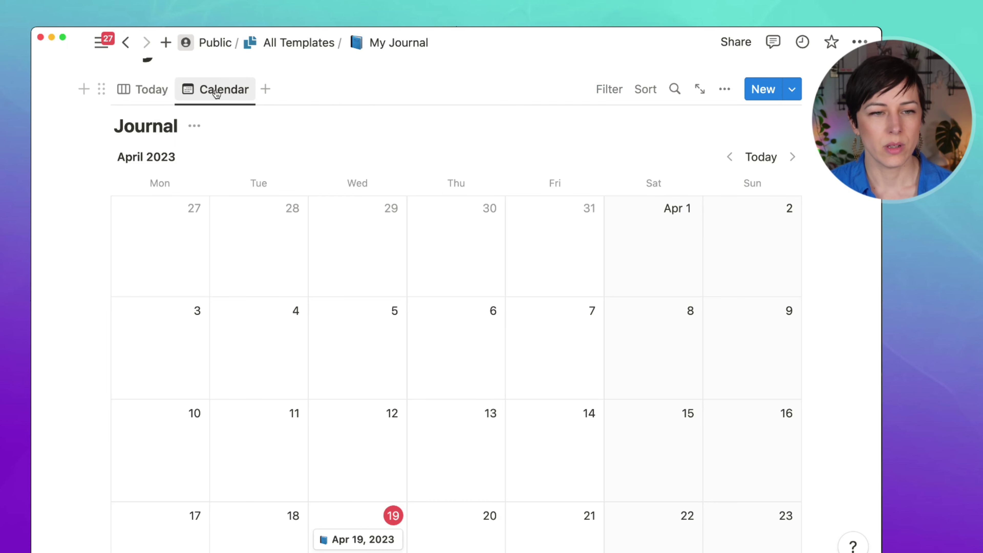
- Add a table view named "This Week" to the Journal database and narrow its Name column
{"action": "left_click", "coordinate": [265, 89]}
{"action": "type", "text": "This Week"}
{"action": "key", "text": "Return"}
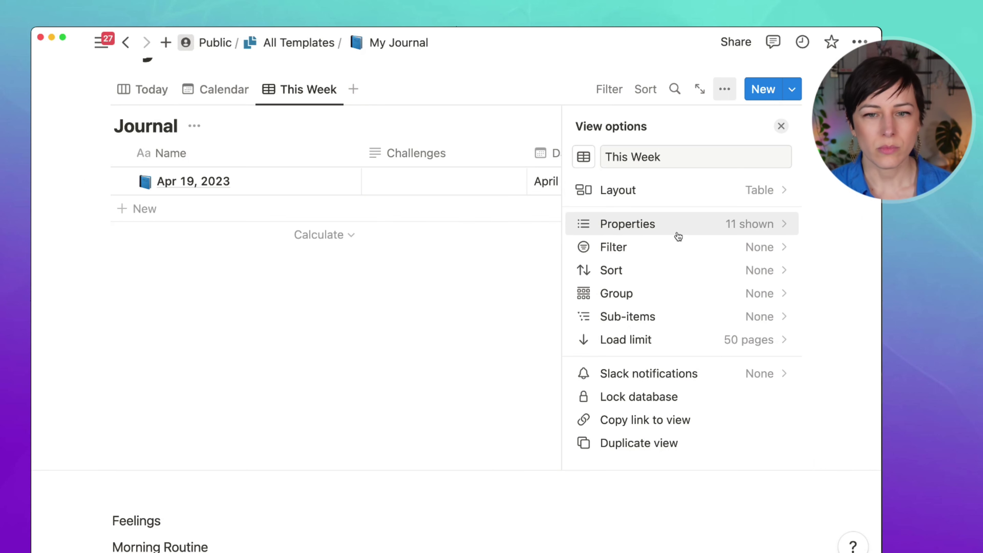
{"action": "left_click", "coordinate": [781, 125]}
{"action": "left_click_drag", "start_coordinate": [362, 151], "coordinate": [273, 153]}
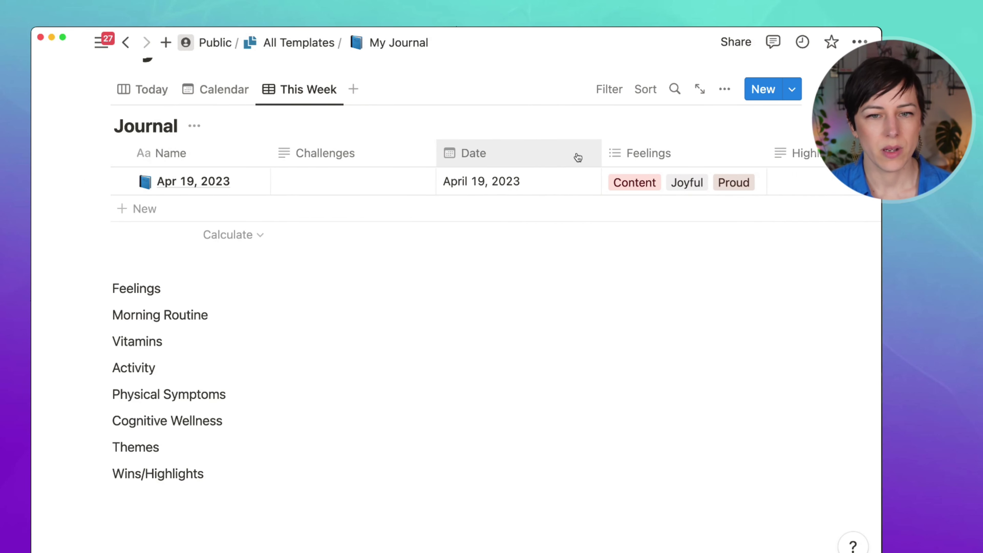
- Hide the Date column in the This Week table and place Morning Routine and Feelings directly after Name
{"action": "left_click", "coordinate": [566, 157]}
{"action": "left_click", "coordinate": [536, 329]}
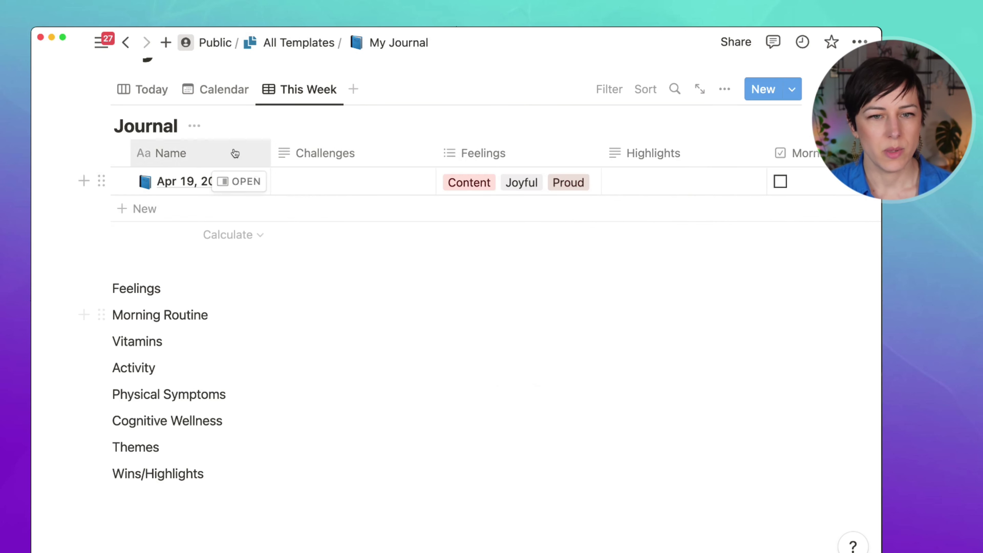
{"action": "left_click_drag", "start_coordinate": [480, 153], "coordinate": [373, 158]}
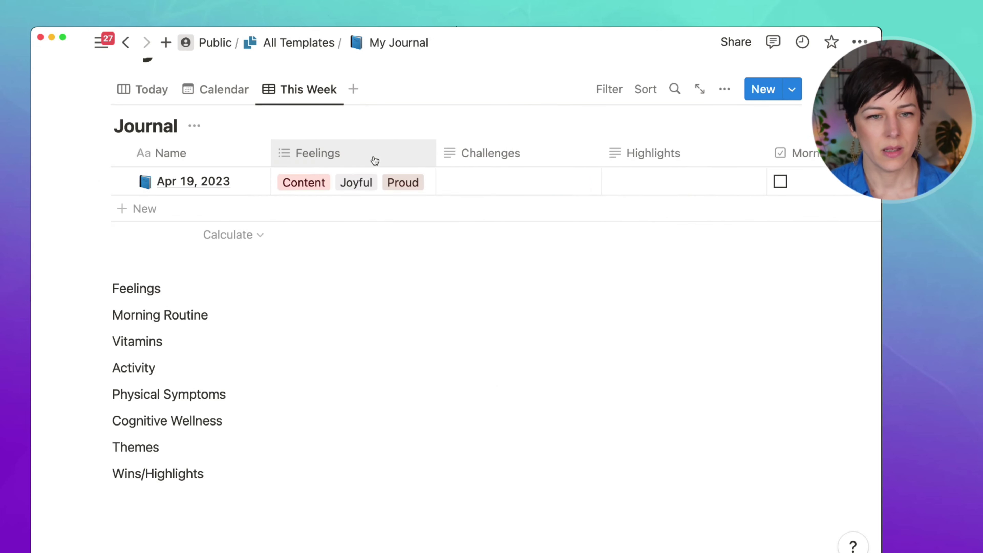
{"action": "left_click_drag", "start_coordinate": [803, 154], "coordinate": [328, 156]}
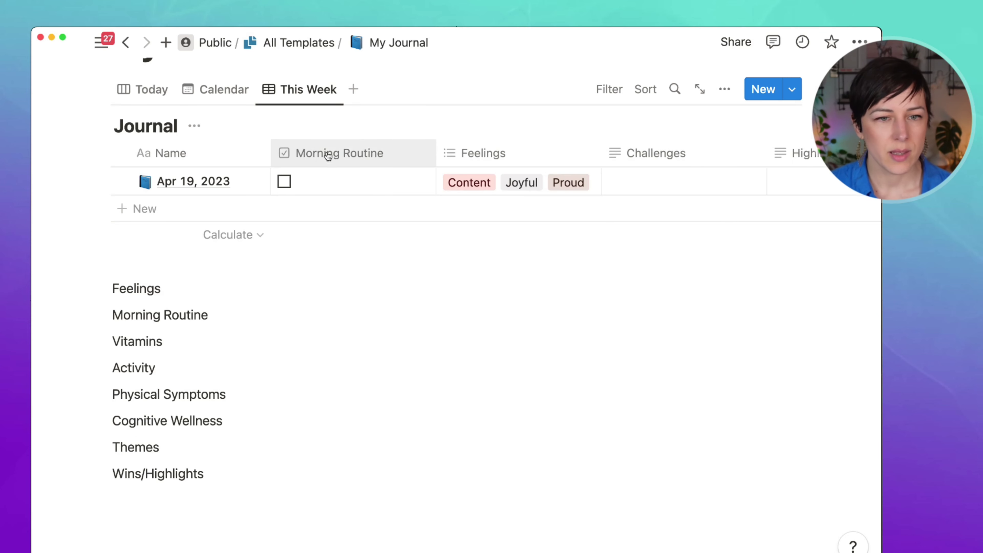
- Give the Morning Routine property a coffee cup icon and shrink its column to the icon's width
{"action": "left_click", "coordinate": [284, 157]}
{"action": "left_click", "coordinate": [293, 189]}
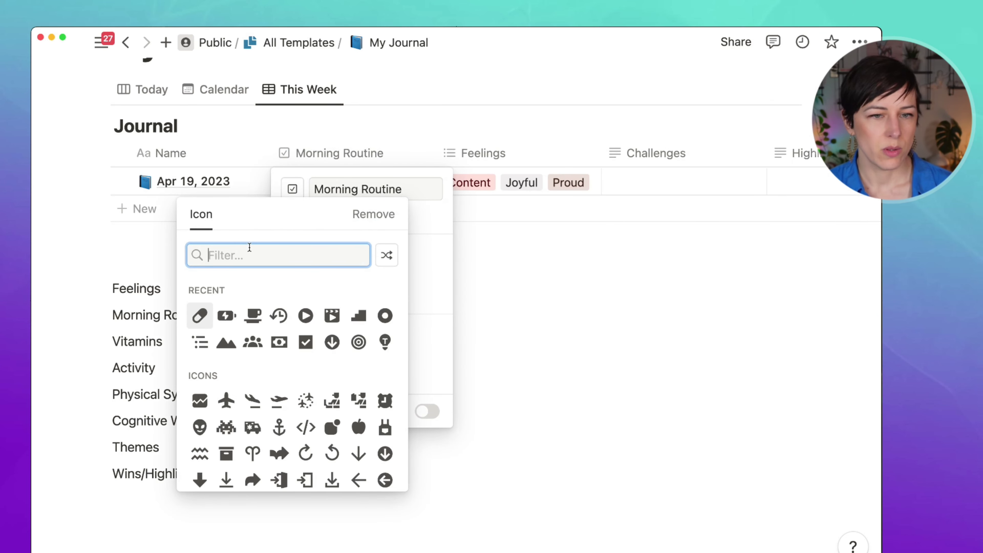
{"action": "left_click", "coordinate": [252, 317]}
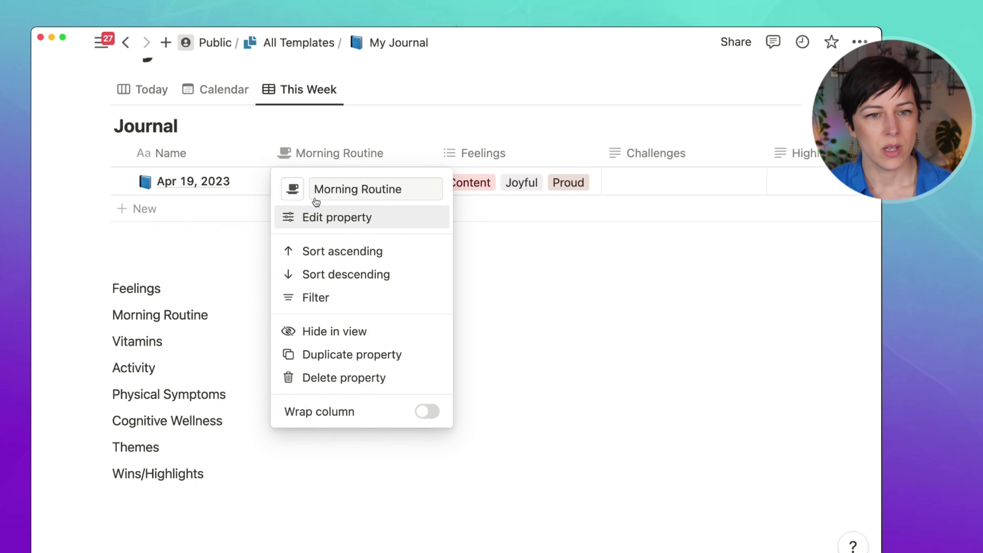
{"action": "left_click", "coordinate": [394, 157]}
{"action": "left_click_drag", "start_coordinate": [434, 162], "coordinate": [301, 178]}
- Place the Physical column directly after Feelings and narrow both columns, with the Feelings content wrapped
{"action": "left_click_drag", "start_coordinate": [804, 163], "coordinate": [540, 160]}
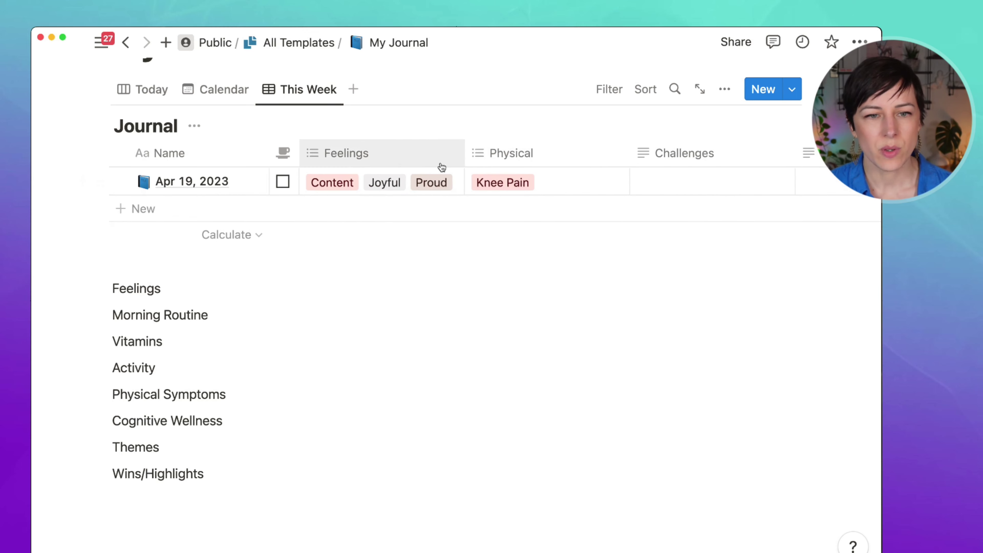
{"action": "left_click_drag", "start_coordinate": [463, 152], "coordinate": [394, 153]}
{"action": "left_click", "coordinate": [382, 159]}
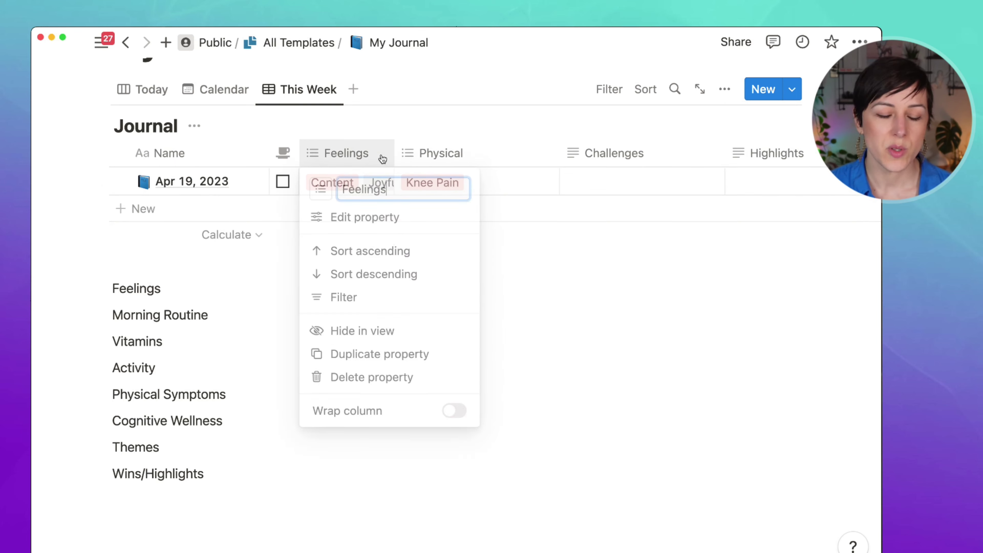
{"action": "left_click", "coordinate": [455, 411]}
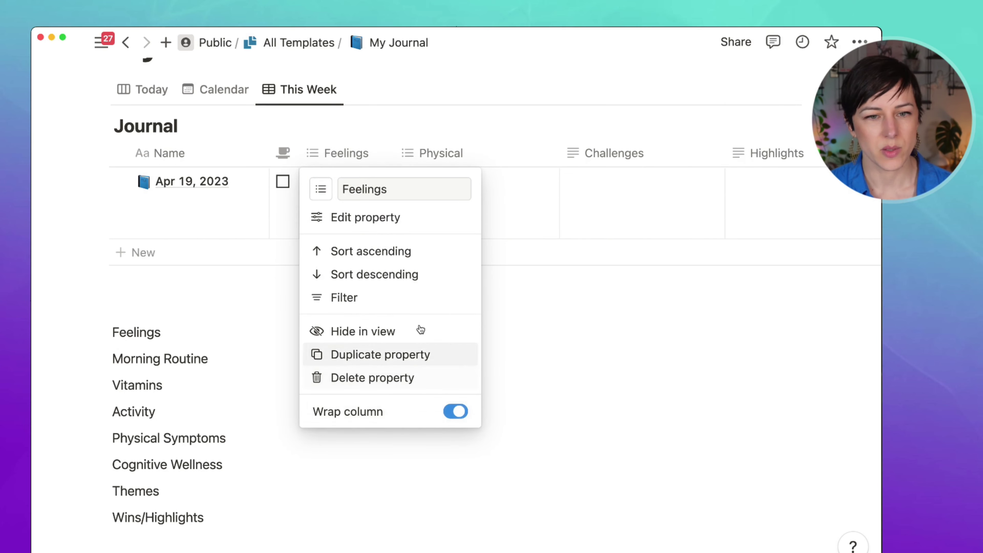
{"action": "left_click", "coordinate": [383, 133]}
{"action": "left_click_drag", "start_coordinate": [396, 153], "coordinate": [386, 154]}
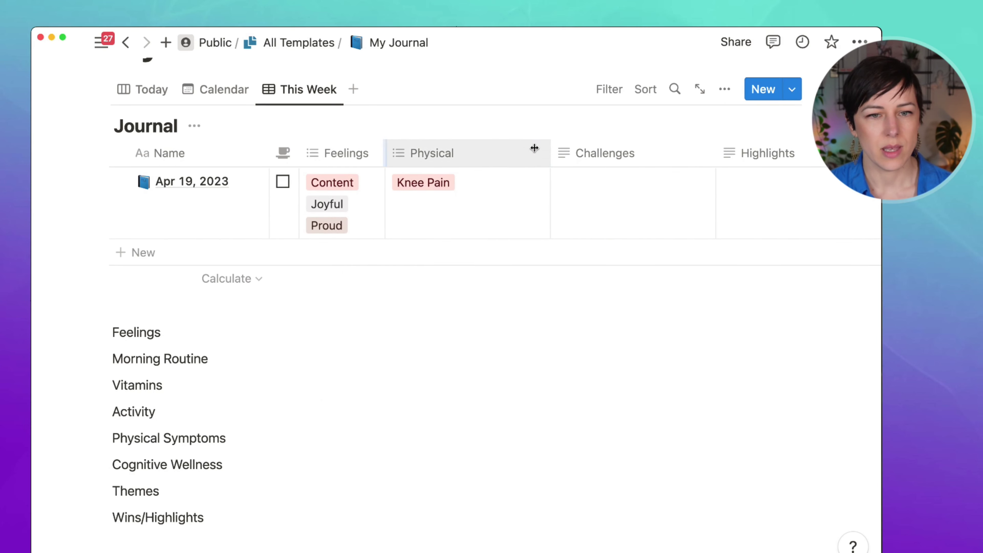
{"action": "left_click_drag", "start_coordinate": [548, 154], "coordinate": [482, 154]}
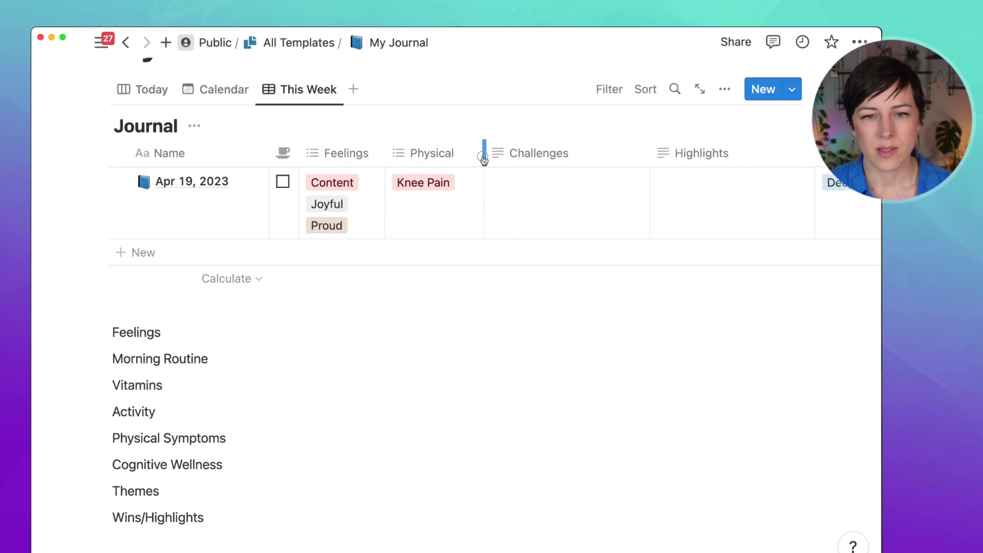
- Hide the Themes column in the This Week table
{"action": "scroll", "coordinate": [700, 192], "scroll_direction": "right", "scroll_amount": 3}
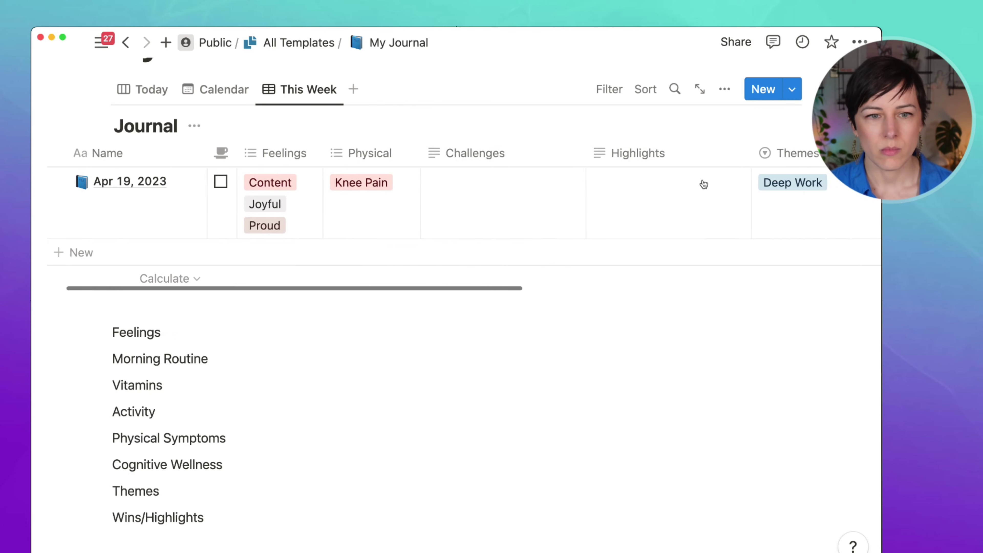
{"action": "left_click", "coordinate": [795, 155]}
{"action": "left_click", "coordinate": [752, 338]}
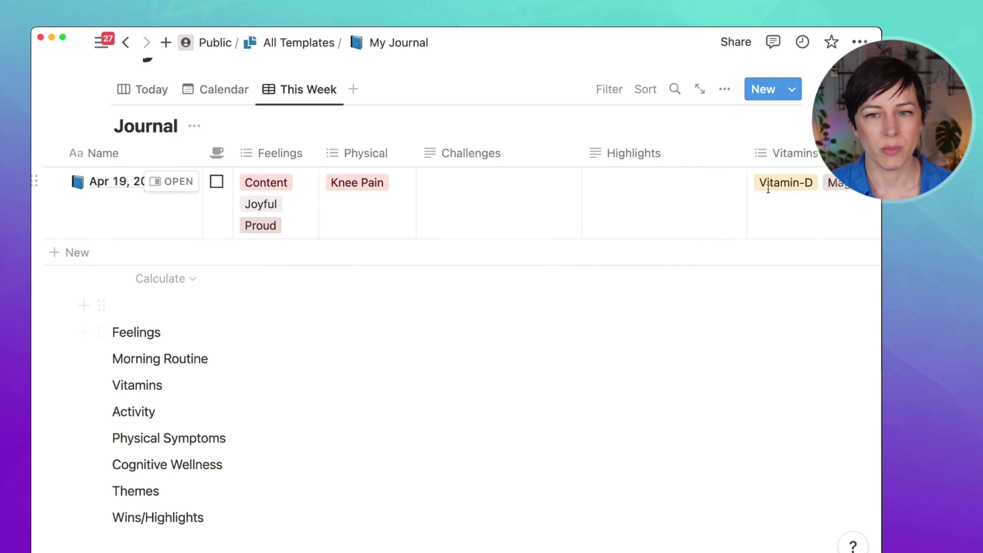
- Move the Vitamins list column between Physical and Challenges and turn on wrapping for it
{"action": "left_click_drag", "start_coordinate": [772, 158], "coordinate": [515, 158]}
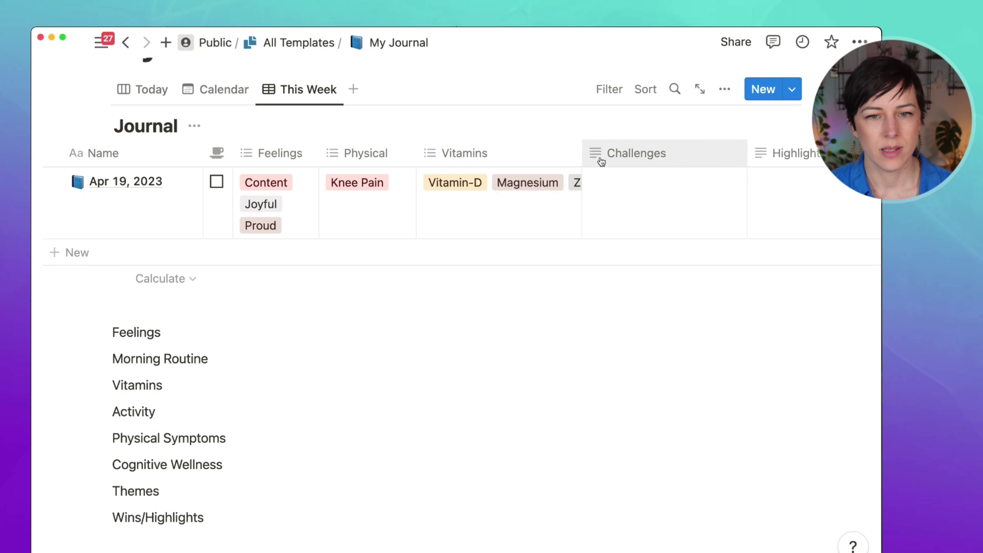
{"action": "left_click", "coordinate": [565, 155]}
{"action": "left_click", "coordinate": [571, 412]}
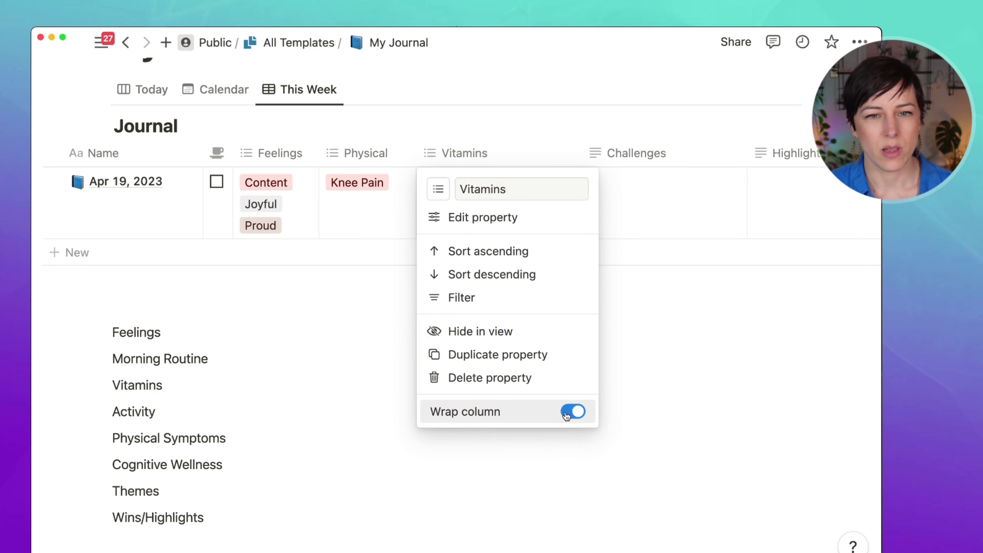
- Narrow the Vitamins list column and move it to sit directly between Feelings and Physical
{"action": "left_click", "coordinate": [657, 391]}
{"action": "left_click_drag", "start_coordinate": [581, 150], "coordinate": [526, 151]}
{"action": "scroll", "coordinate": [720, 195], "scroll_direction": "right", "scroll_amount": 10}
{"action": "left_click_drag", "start_coordinate": [286, 155], "coordinate": [131, 154]}
{"action": "scroll", "coordinate": [237, 167], "scroll_direction": "left", "scroll_amount": 10}
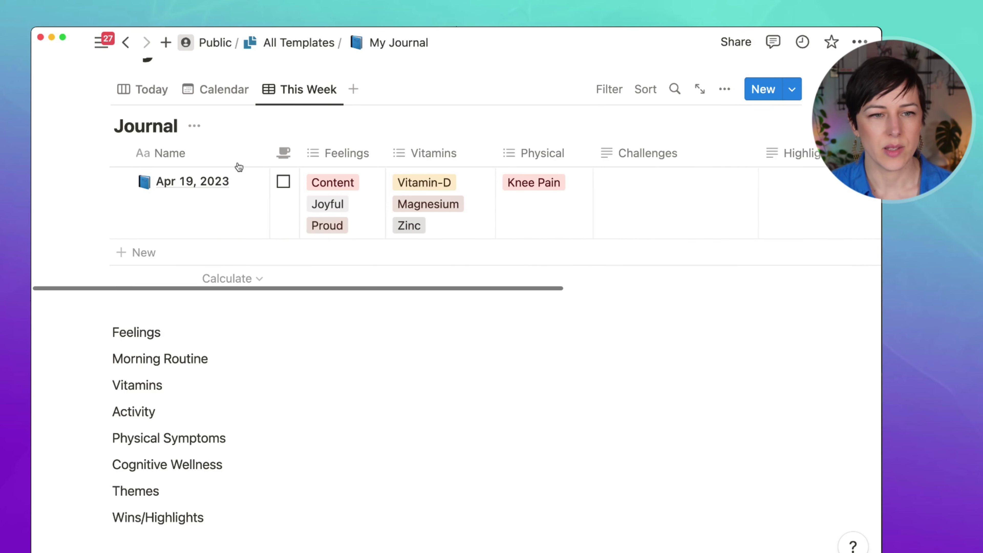
- Move the Vitamins checkbox column directly after the Morning Routine column and shrink it to about the checkbox's width
{"action": "scroll", "coordinate": [691, 179], "scroll_direction": "right", "scroll_amount": 10}
{"action": "left_click_drag", "start_coordinate": [705, 159], "coordinate": [193, 165]}
{"action": "scroll", "coordinate": [193, 169], "scroll_direction": "left", "scroll_amount": 5}
{"action": "left_click_drag", "start_coordinate": [401, 155], "coordinate": [331, 155]}
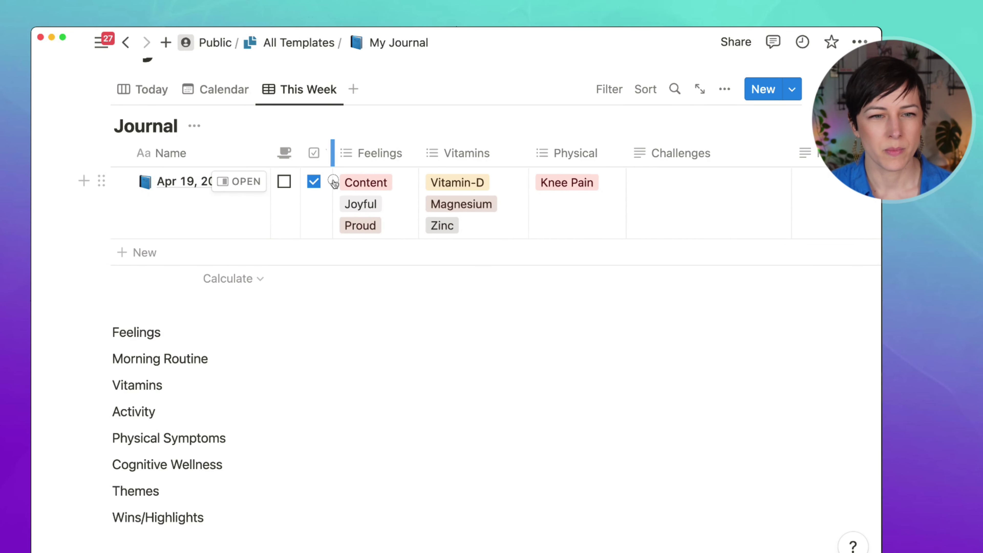
- Give the Vitamins checkbox property a pill icon
{"action": "left_click", "coordinate": [317, 165]}
{"action": "left_click", "coordinate": [322, 189]}
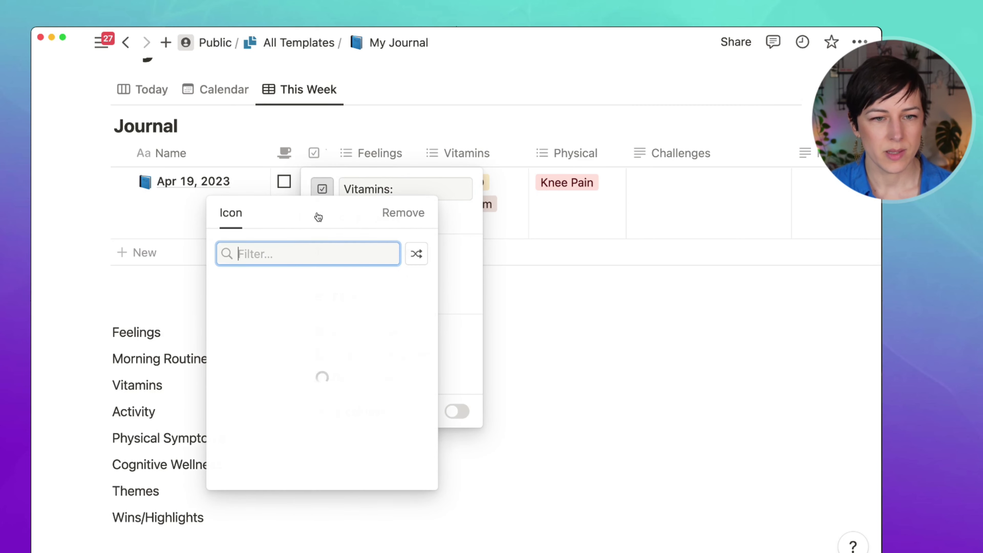
{"action": "type", "text": "pill"}
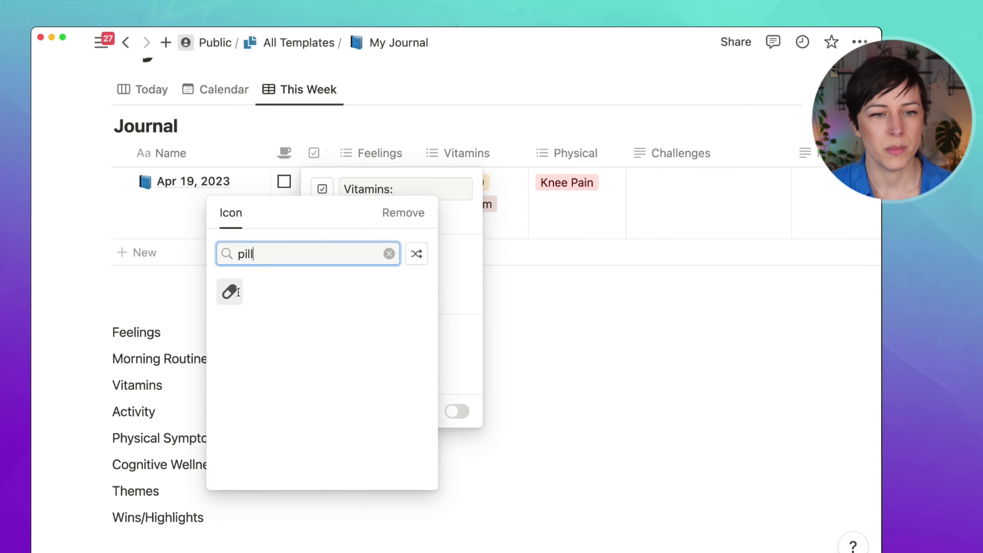
{"action": "left_click", "coordinate": [230, 291]}
{"action": "left_click", "coordinate": [388, 101]}
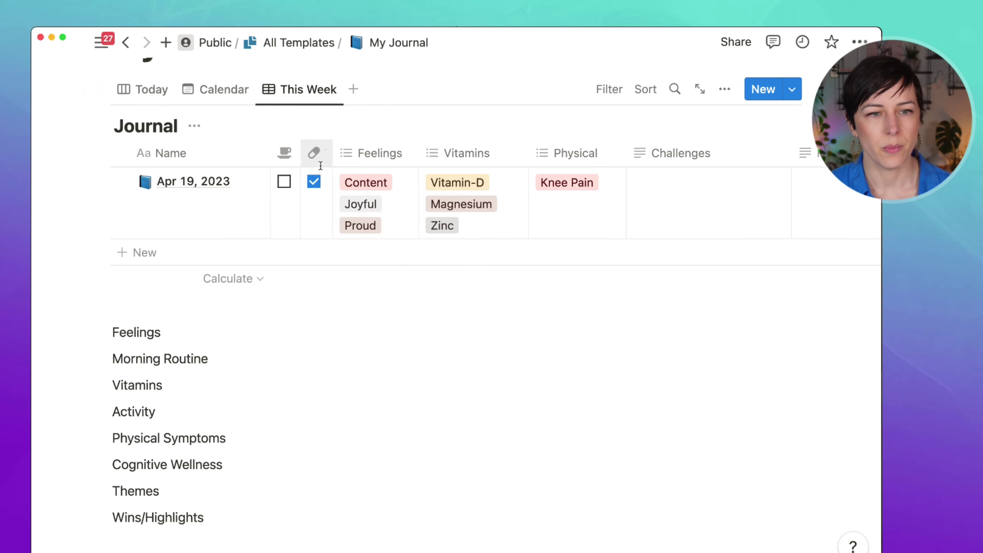
- Filter the This Week table by Date relative to today as This week, and save the filter for everyone
{"action": "scroll", "coordinate": [320, 165], "scroll_direction": "up", "scroll_amount": 5}
{"action": "left_click", "coordinate": [149, 243]}
{"action": "left_click", "coordinate": [228, 244]}
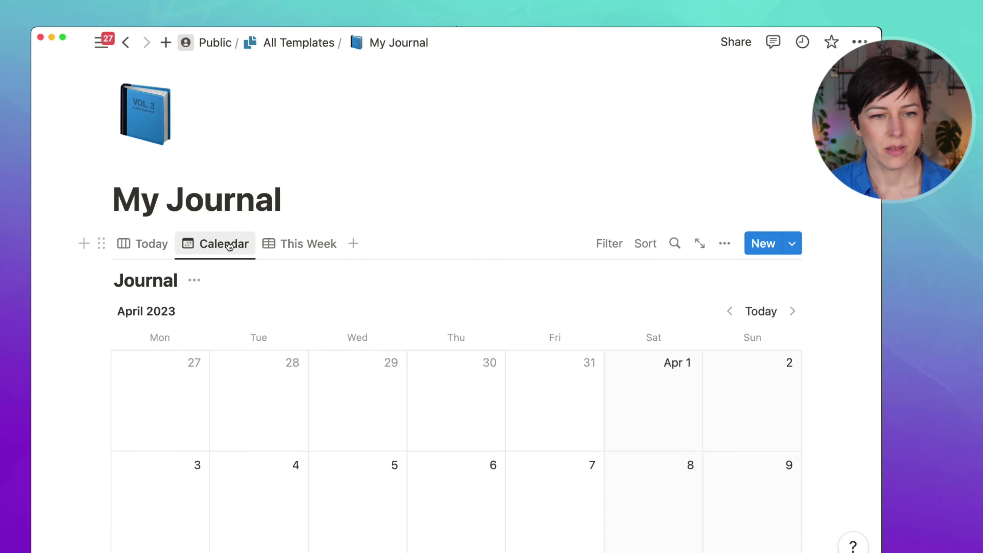
{"action": "left_click", "coordinate": [298, 247]}
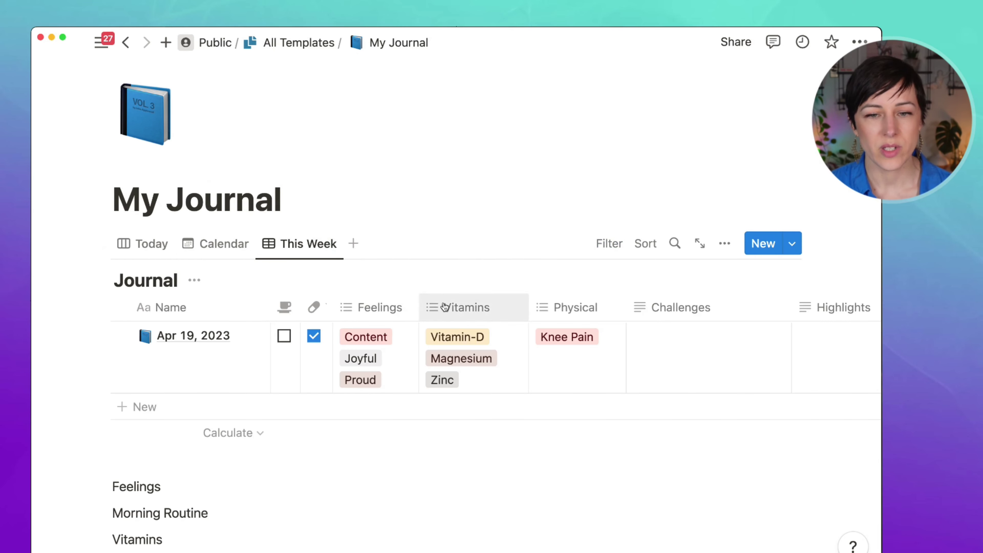
{"action": "left_click", "coordinate": [615, 246]}
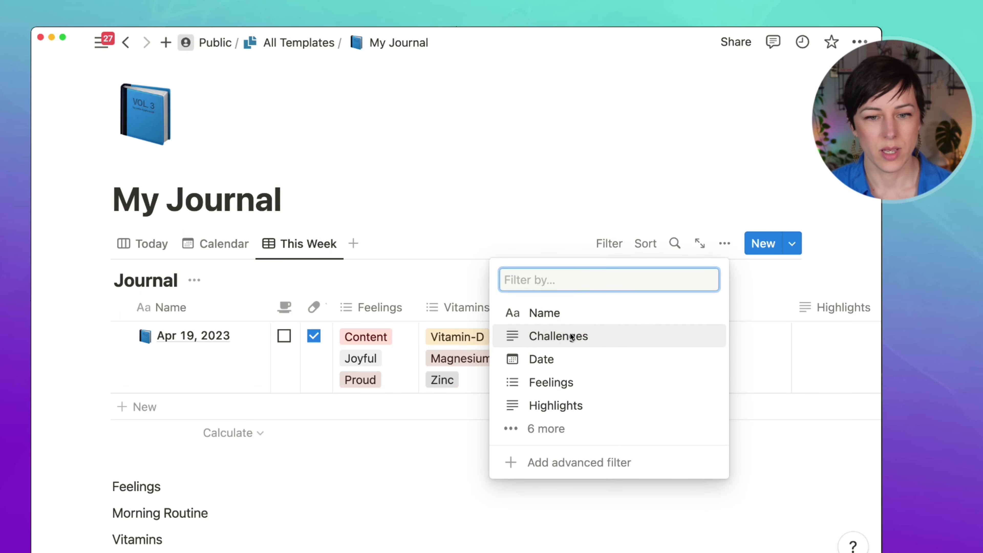
{"action": "left_click", "coordinate": [565, 366]}
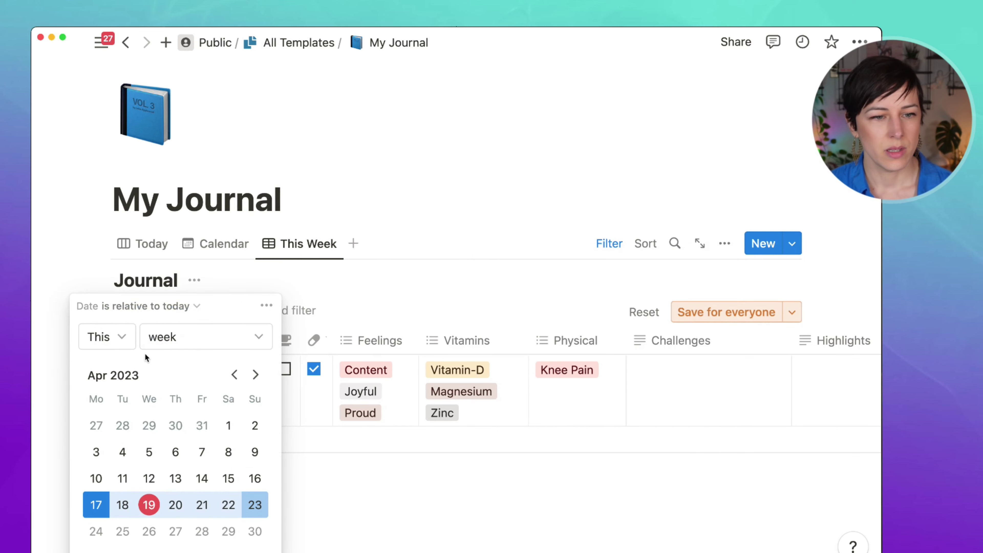
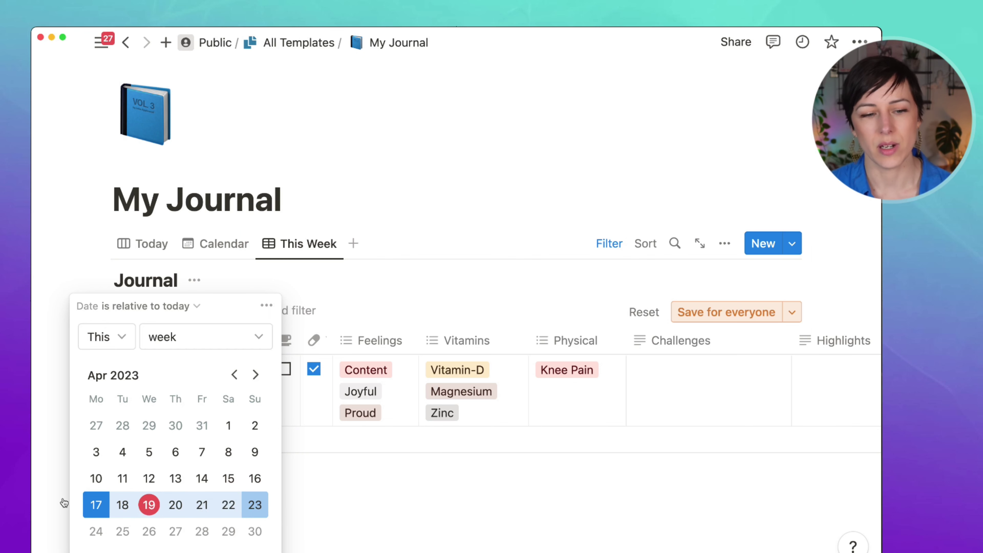
{"action": "left_click", "coordinate": [724, 313]}
- Look across the filtered This Week table and select the list of property names beneath it
{"action": "scroll", "coordinate": [528, 398], "scroll_direction": "right", "scroll_amount": 10}
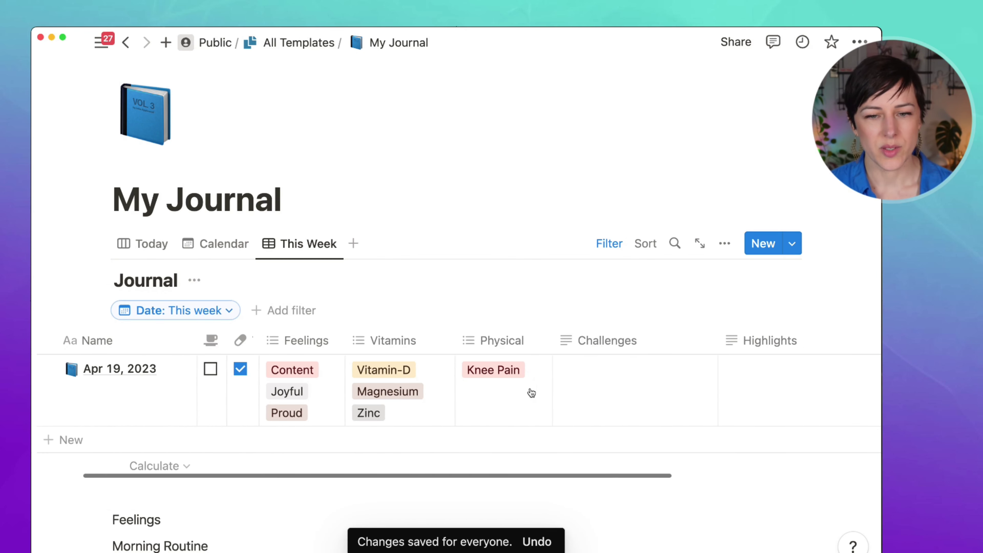
{"action": "scroll", "coordinate": [538, 389], "scroll_direction": "left", "scroll_amount": 10}
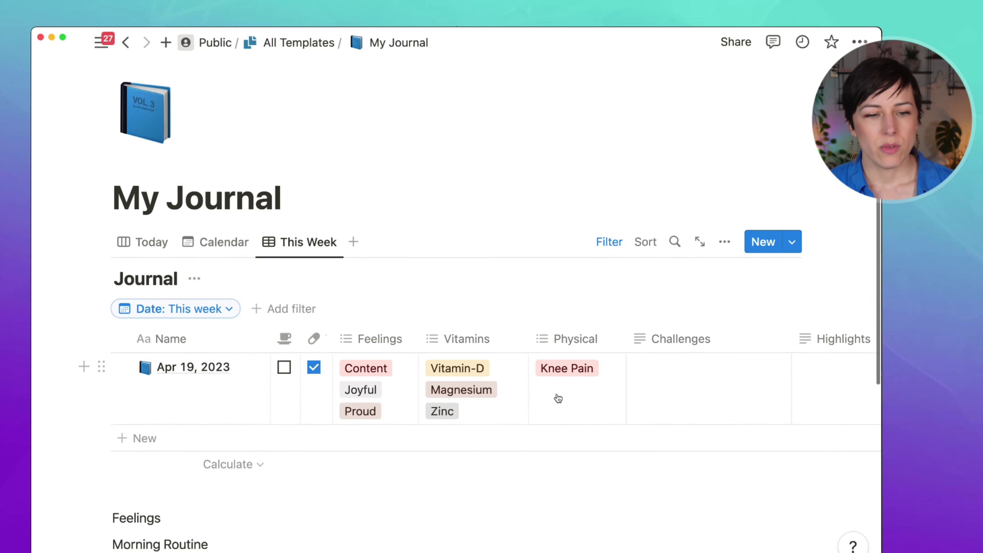
{"action": "scroll", "coordinate": [558, 398], "scroll_direction": "down", "scroll_amount": 5}
{"action": "left_click_drag", "start_coordinate": [204, 524], "coordinate": [125, 346]}
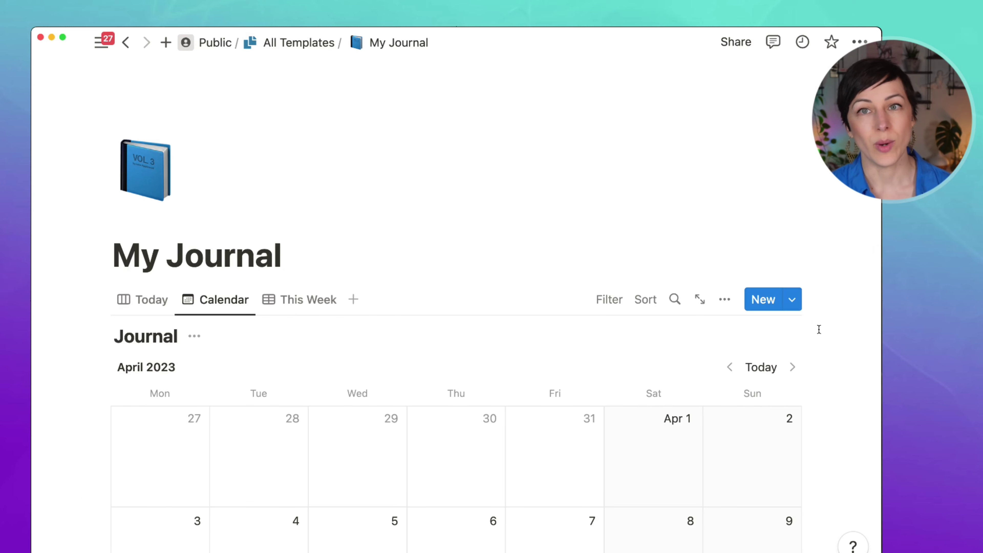
- Create a new Journal template titled Monday with Themes set to Administration
{"action": "left_click", "coordinate": [792, 300]}
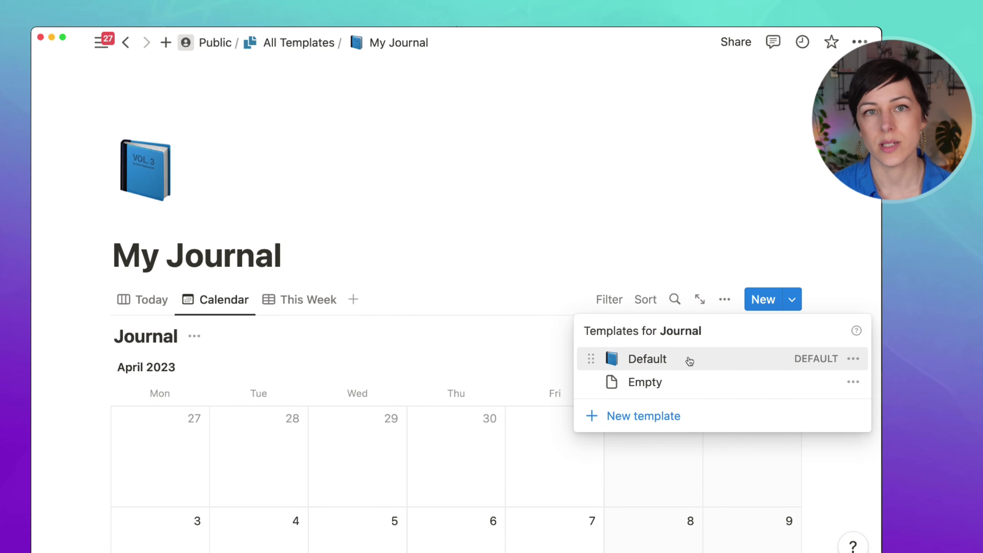
{"action": "left_click", "coordinate": [654, 414]}
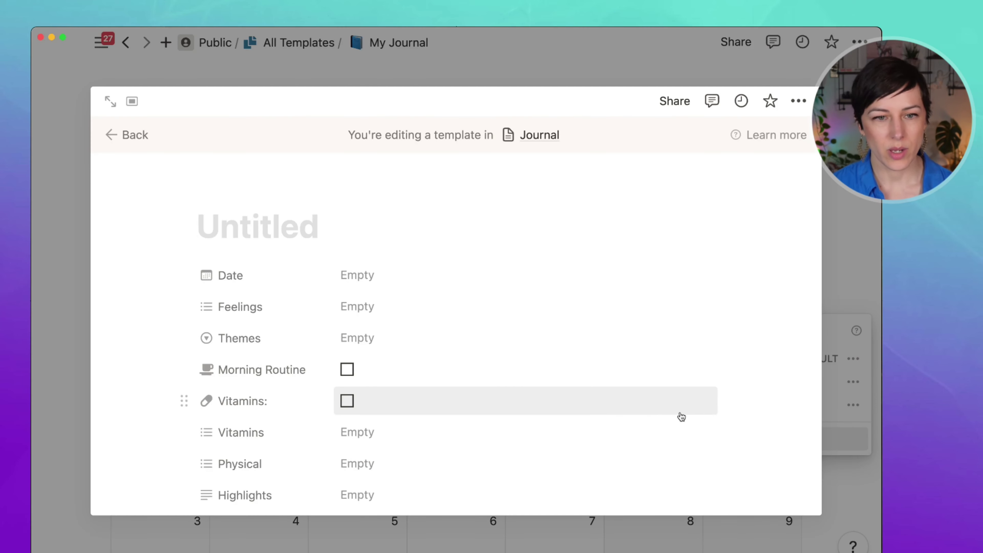
{"action": "type", "text": "Monday"}
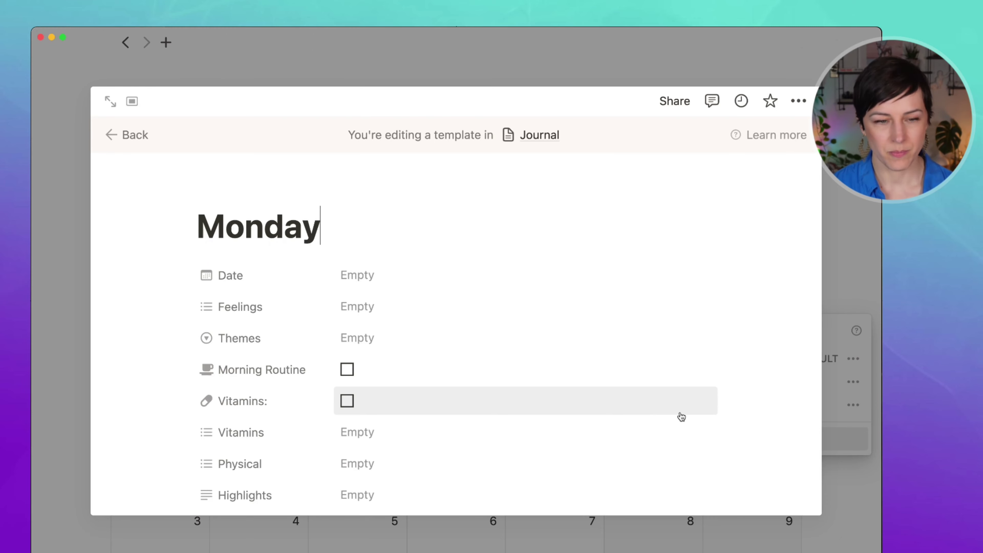
{"action": "left_click", "coordinate": [397, 340]}
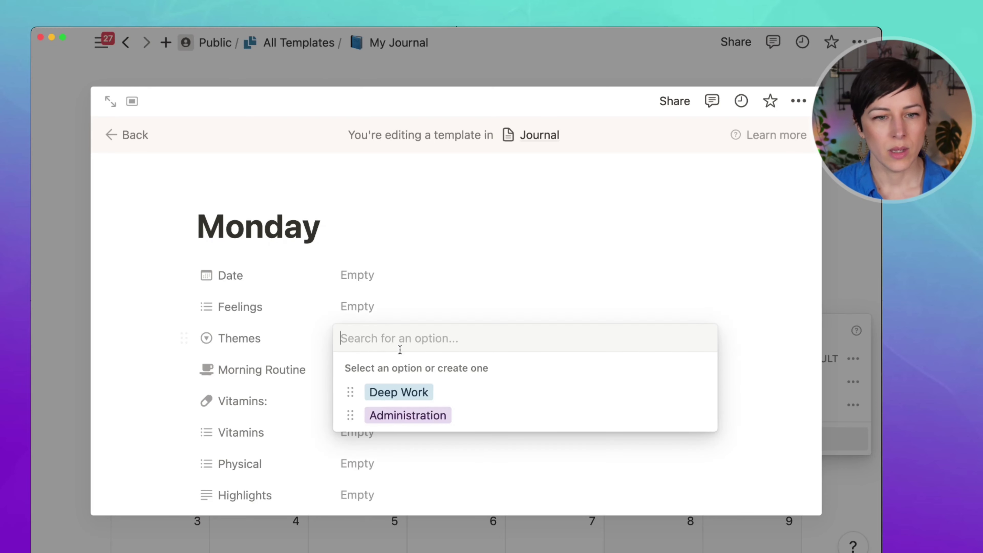
{"action": "left_click", "coordinate": [402, 414]}
- Insert an image block in the Monday template's body and upload the neon MON banner into it
{"action": "scroll", "coordinate": [275, 348], "scroll_direction": "down", "scroll_amount": 1}
{"action": "scroll", "coordinate": [275, 349], "scroll_direction": "down", "scroll_amount": 8}
{"action": "left_click", "coordinate": [313, 367]}
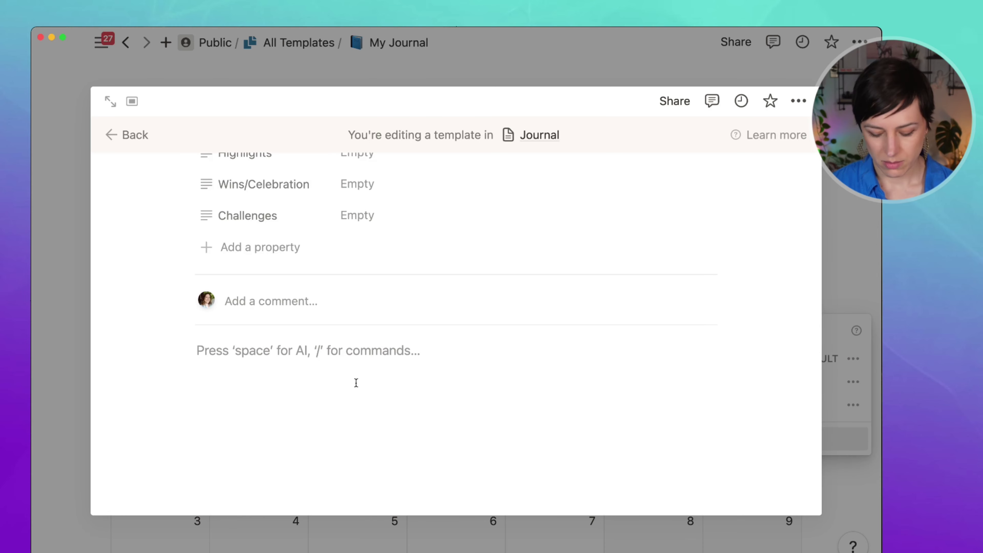
{"action": "type", "text": "/im"}
{"action": "key", "text": "Return"}
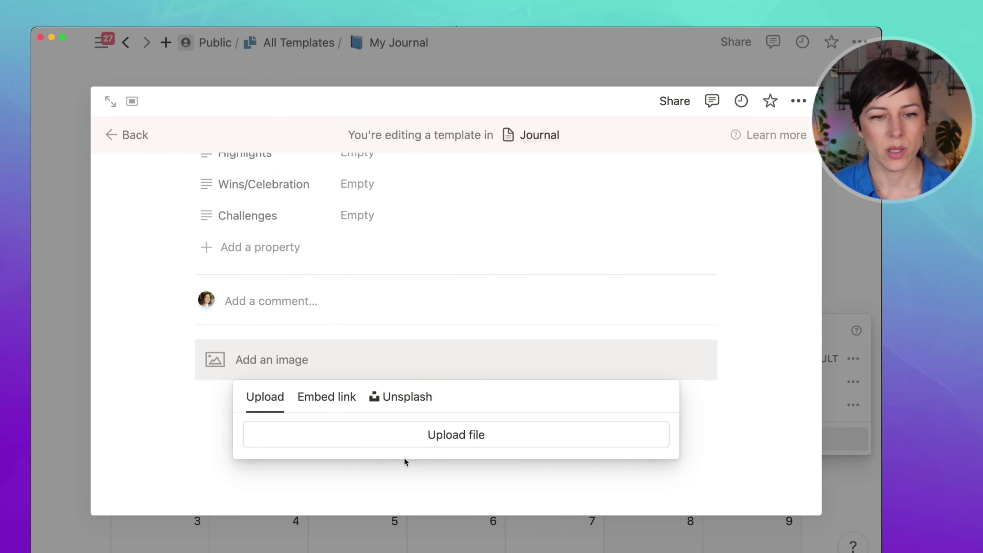
{"action": "left_click", "coordinate": [411, 435]}
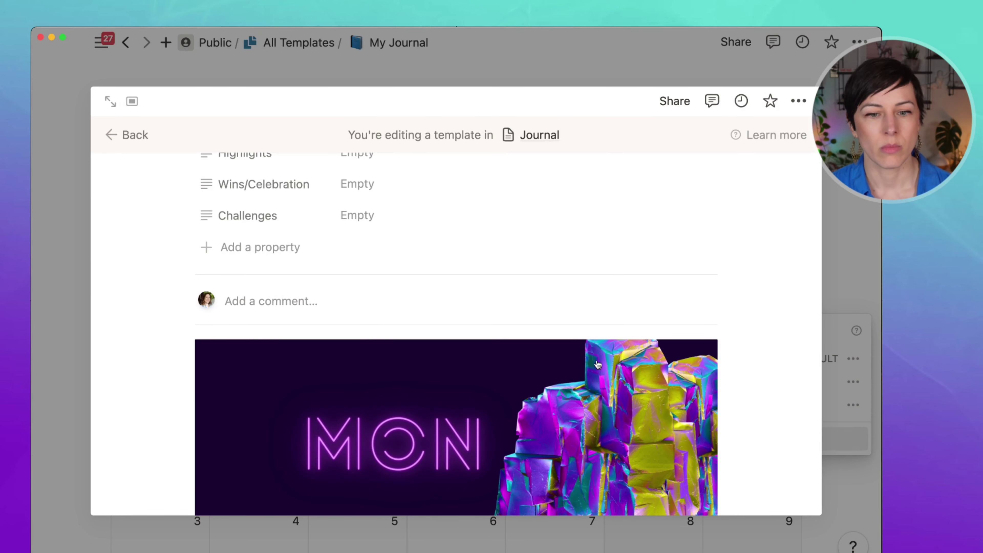
{"action": "scroll", "coordinate": [598, 364], "scroll_direction": "down", "scroll_amount": 2}
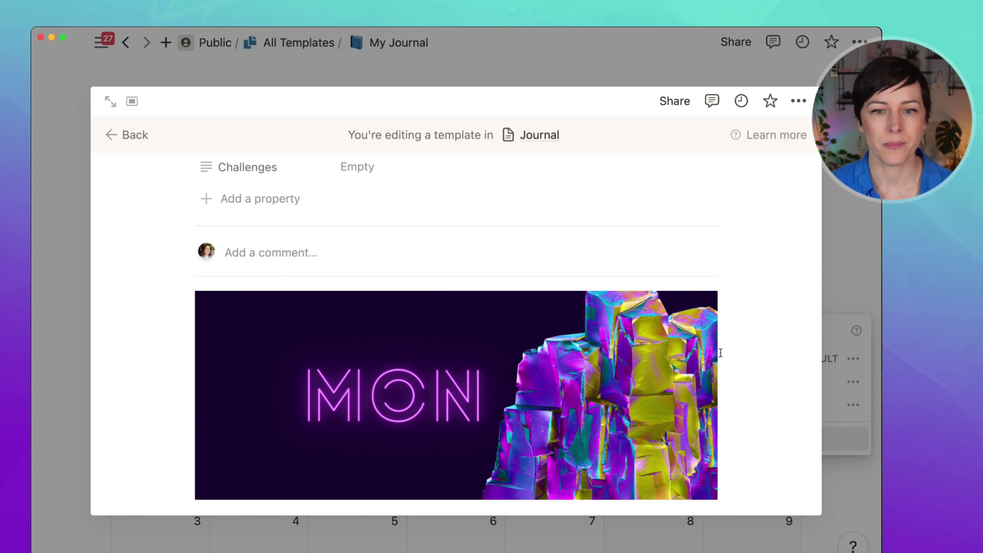
- Add a cover to the Monday template, replace it with the uploaded neon MON banner, and close the template
{"action": "scroll", "coordinate": [723, 351], "scroll_direction": "up", "scroll_amount": 10}
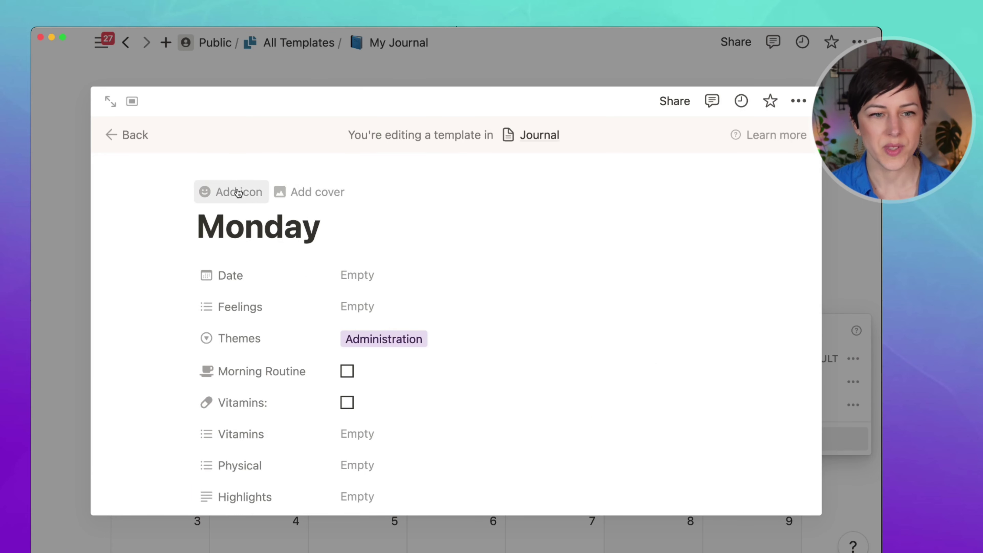
{"action": "left_click", "coordinate": [308, 192]}
{"action": "left_click", "coordinate": [608, 251]}
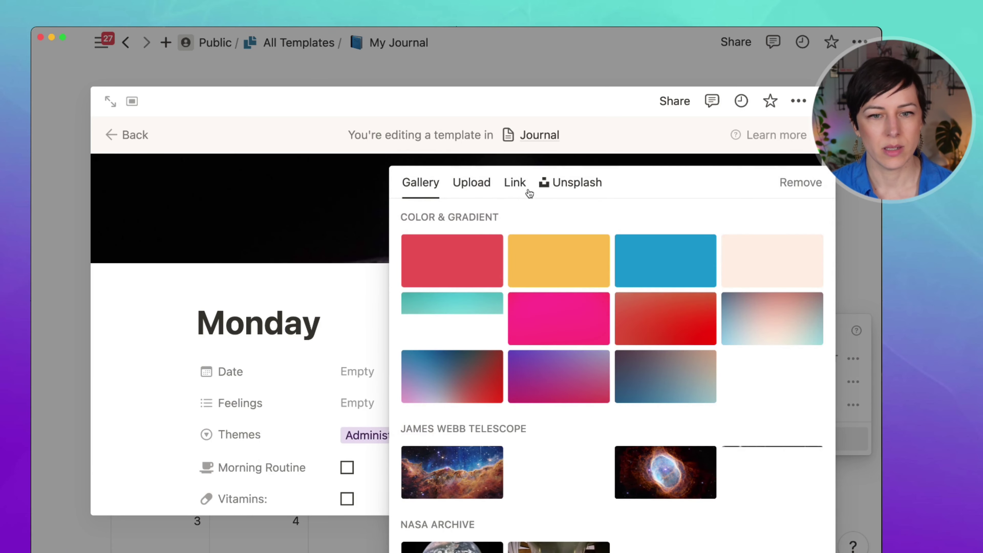
{"action": "left_click", "coordinate": [489, 190]}
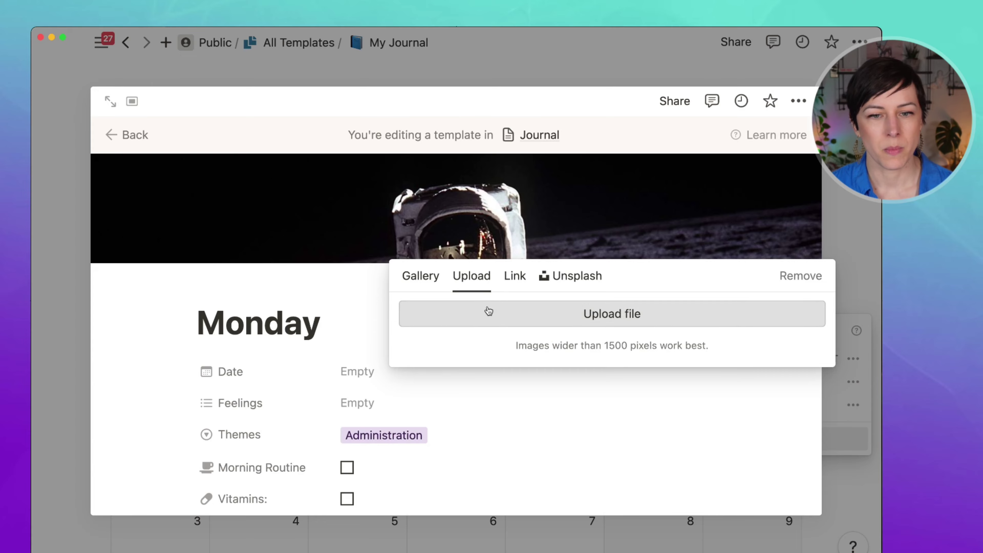
{"action": "left_click", "coordinate": [494, 313]}
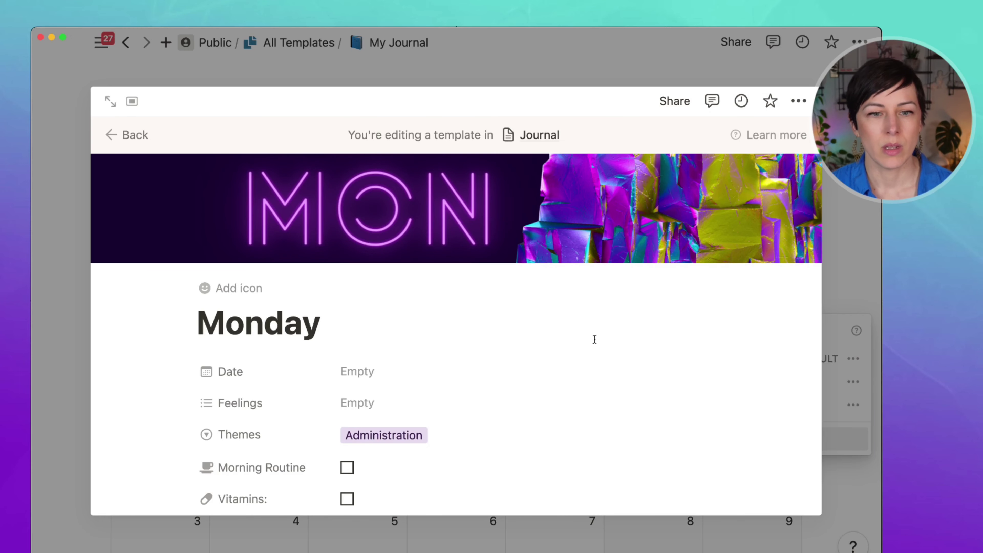
{"action": "scroll", "coordinate": [558, 242], "scroll_direction": "down", "scroll_amount": 10}
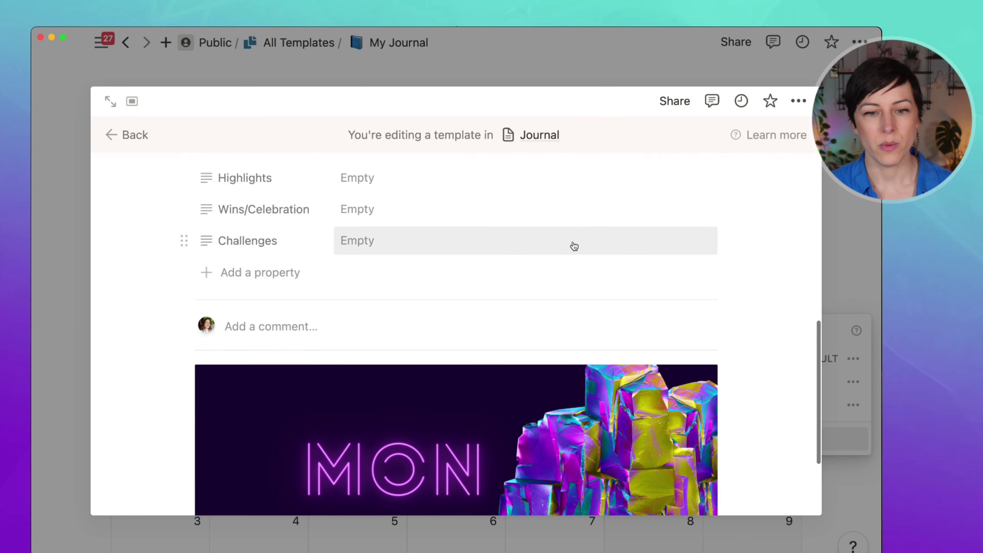
{"action": "scroll", "coordinate": [542, 248], "scroll_direction": "up", "scroll_amount": 10}
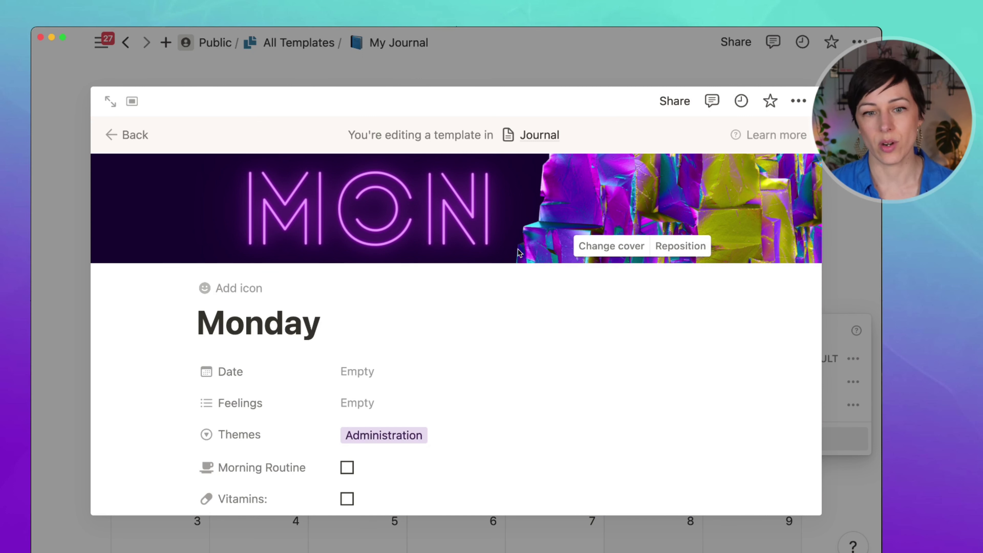
{"action": "left_click", "coordinate": [854, 393]}
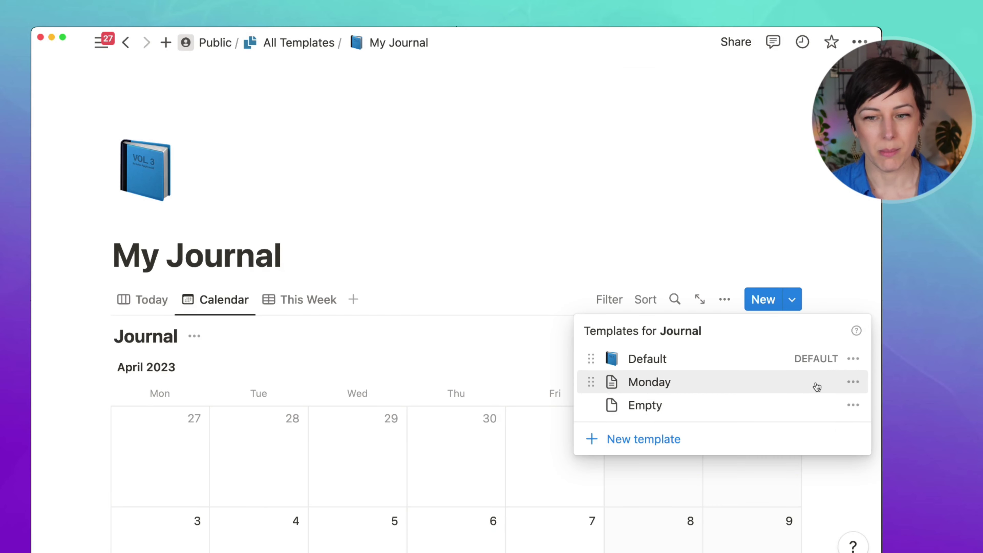
- Reopen the Monday template for editing, give it a purple bookmark icon, and return to the journal
{"action": "left_click", "coordinate": [853, 381]}
{"action": "left_click", "coordinate": [716, 385]}
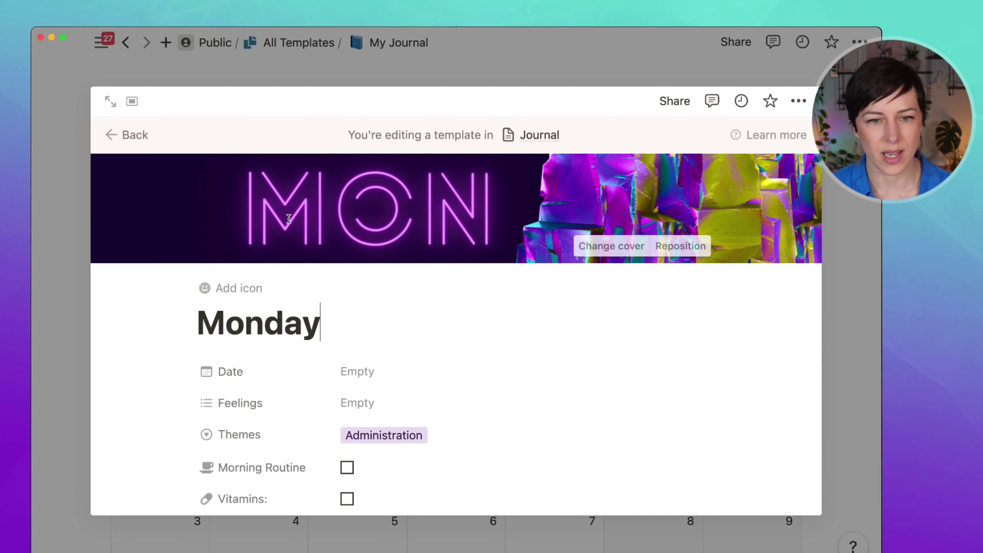
{"action": "left_click", "coordinate": [229, 288]}
{"action": "left_click", "coordinate": [238, 265]}
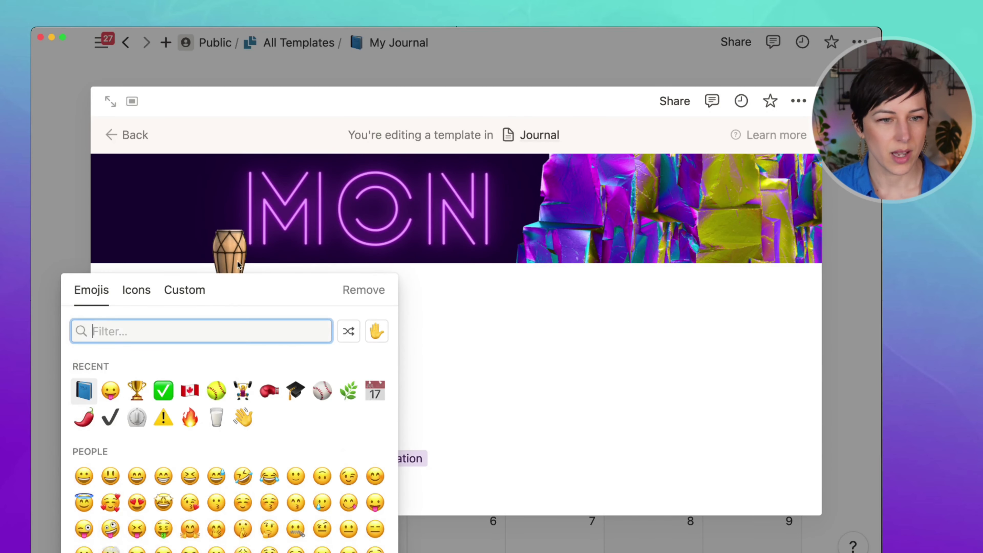
{"action": "left_click", "coordinate": [147, 298]}
{"action": "type", "text": "book"}
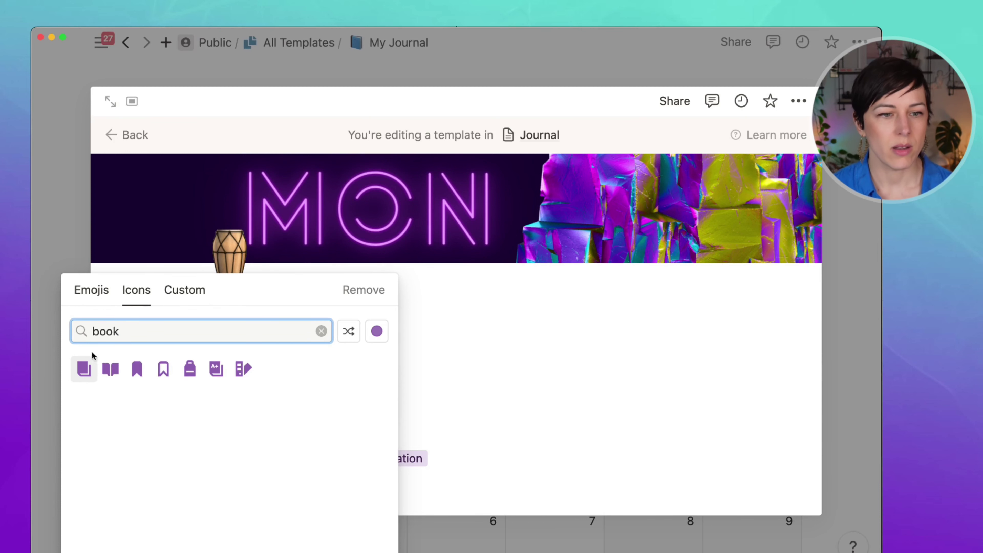
{"action": "left_click", "coordinate": [136, 368]}
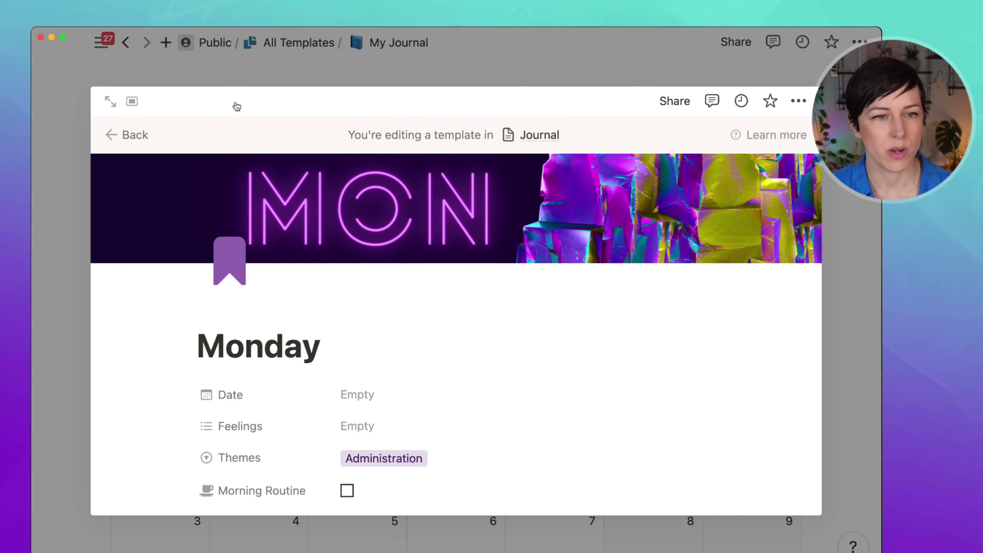
{"action": "left_click", "coordinate": [128, 135]}
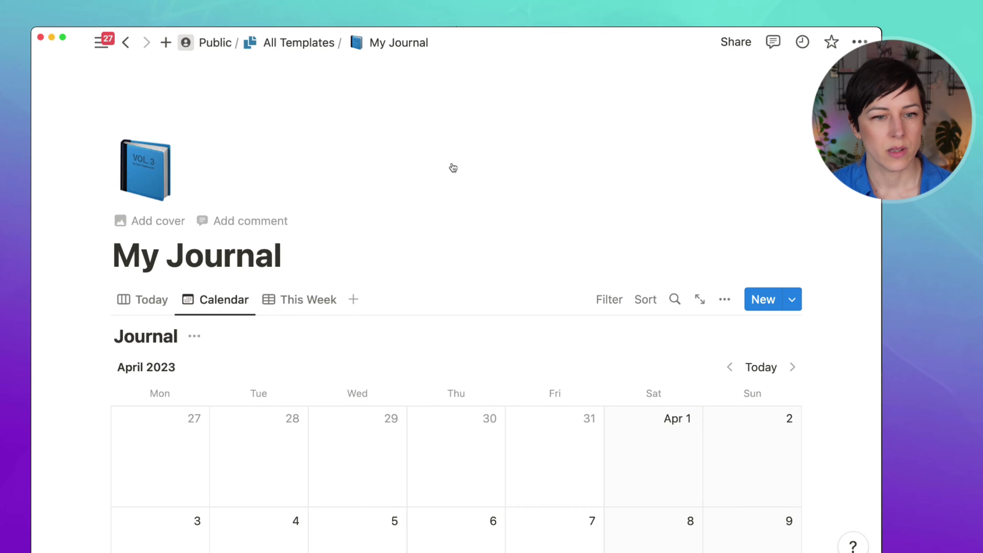
- Duplicate the Monday template of the Journal database
{"action": "left_click", "coordinate": [793, 306]}
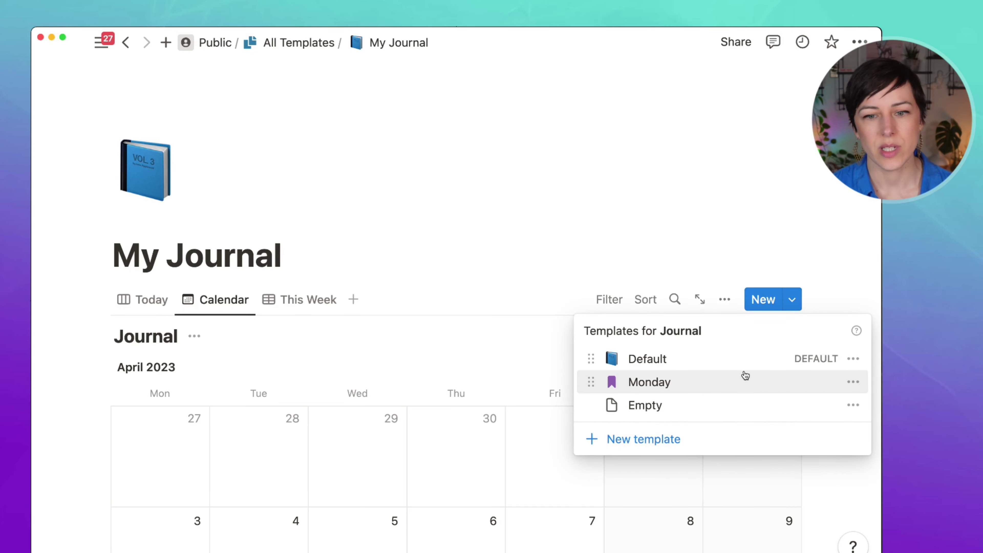
{"action": "left_click", "coordinate": [853, 382]}
{"action": "left_click", "coordinate": [717, 410]}
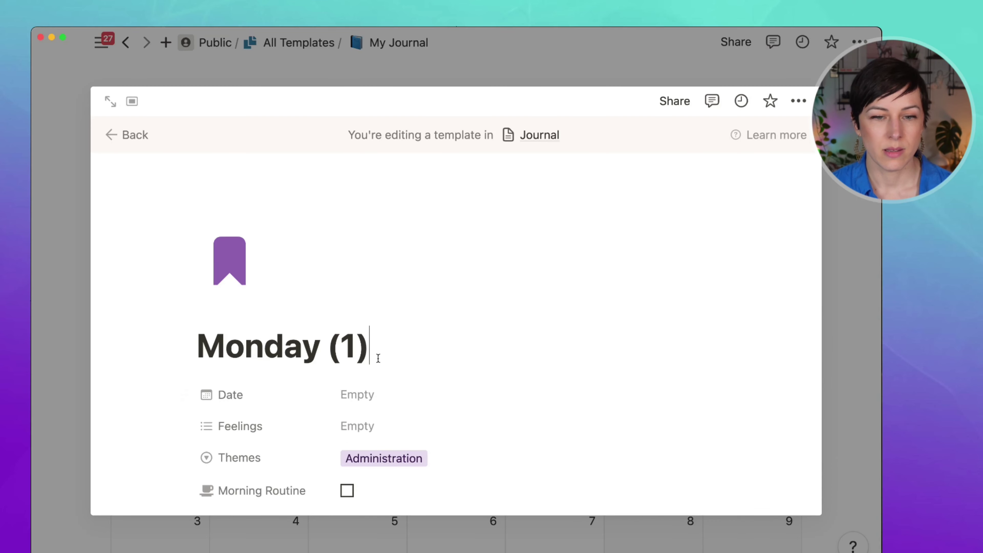
- Rename the duplicated template as Tuesday and open the image upload for replacing its neon MON cover
{"action": "triple_click", "coordinate": [303, 350]}
{"action": "type", "text": "Tuesday"}
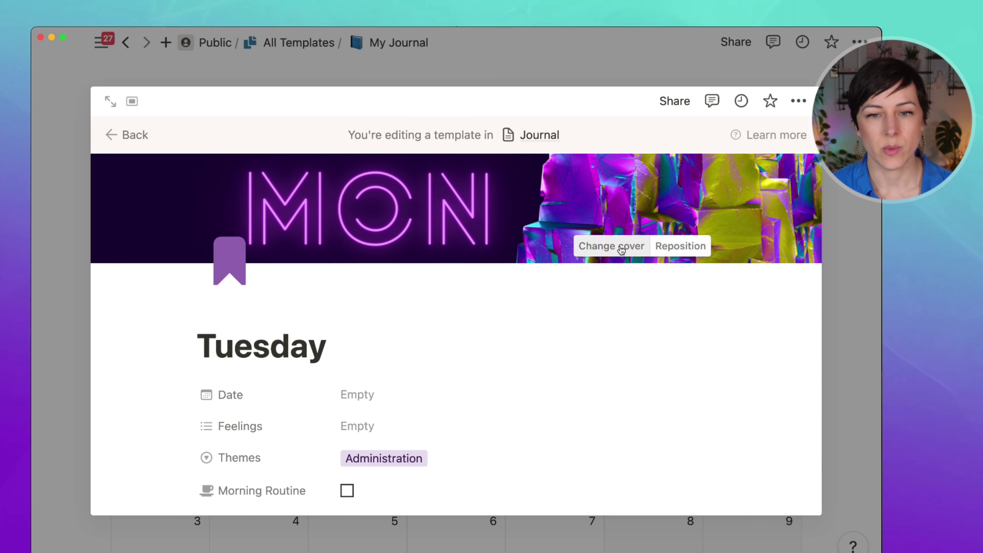
{"action": "left_click", "coordinate": [612, 246]}
{"action": "left_click", "coordinate": [472, 182]}
{"action": "left_click", "coordinate": [612, 314]}
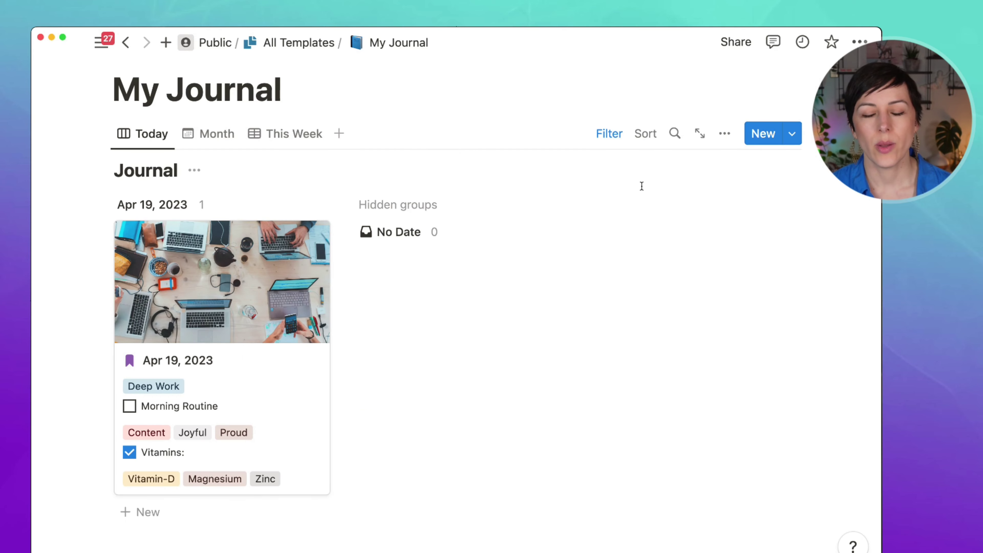
- Edit the Journal's Wednesday template so that its Activity property holds Walk and Mountain Biking, and close the template
{"action": "left_click", "coordinate": [794, 133]}
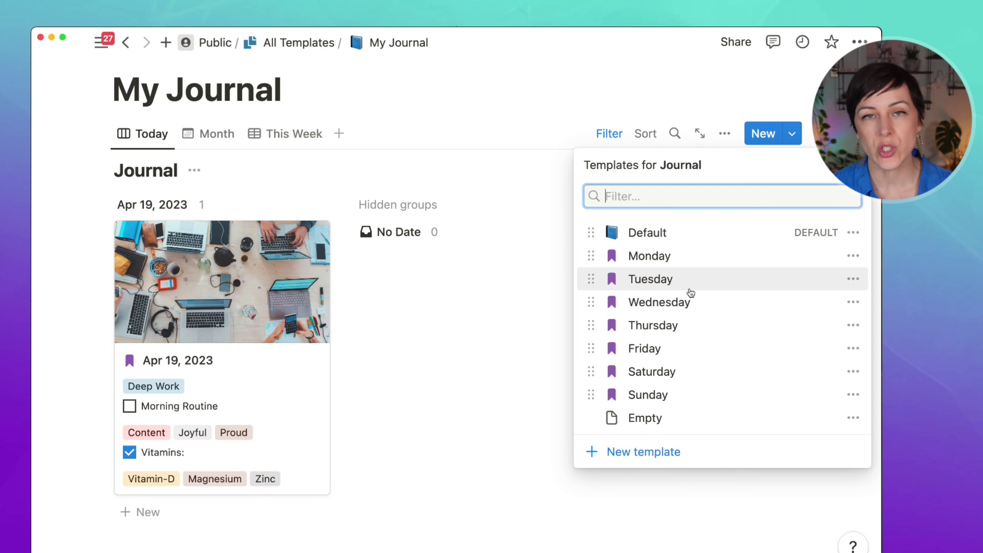
{"action": "left_click", "coordinate": [852, 303]}
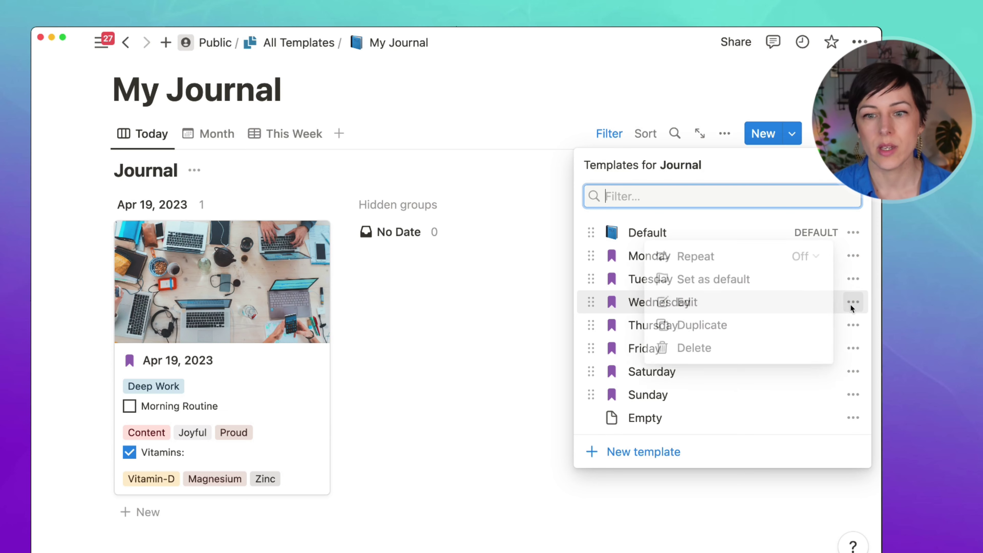
{"action": "left_click", "coordinate": [687, 303]}
{"action": "scroll", "coordinate": [464, 341], "scroll_direction": "down", "scroll_amount": 6}
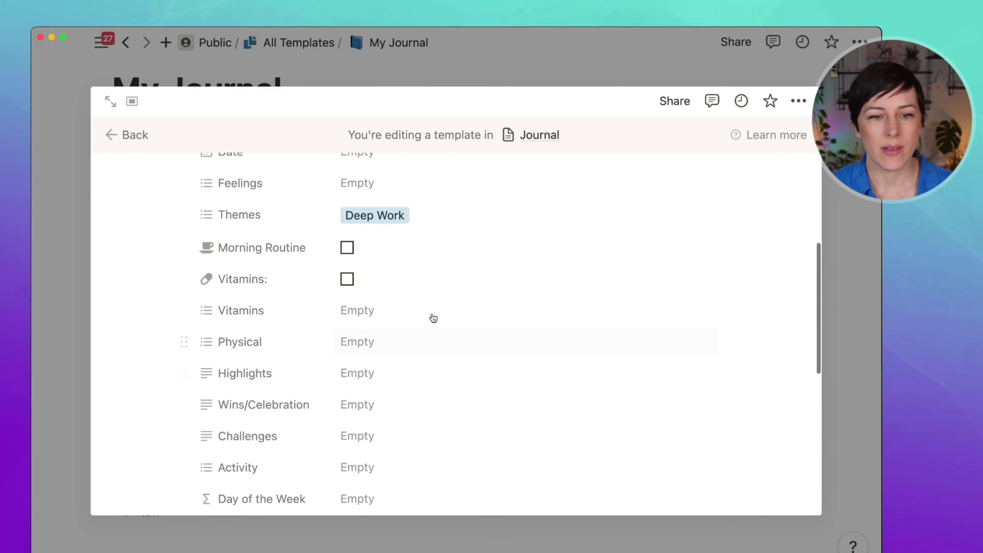
{"action": "scroll", "coordinate": [411, 348], "scroll_direction": "down", "scroll_amount": 3}
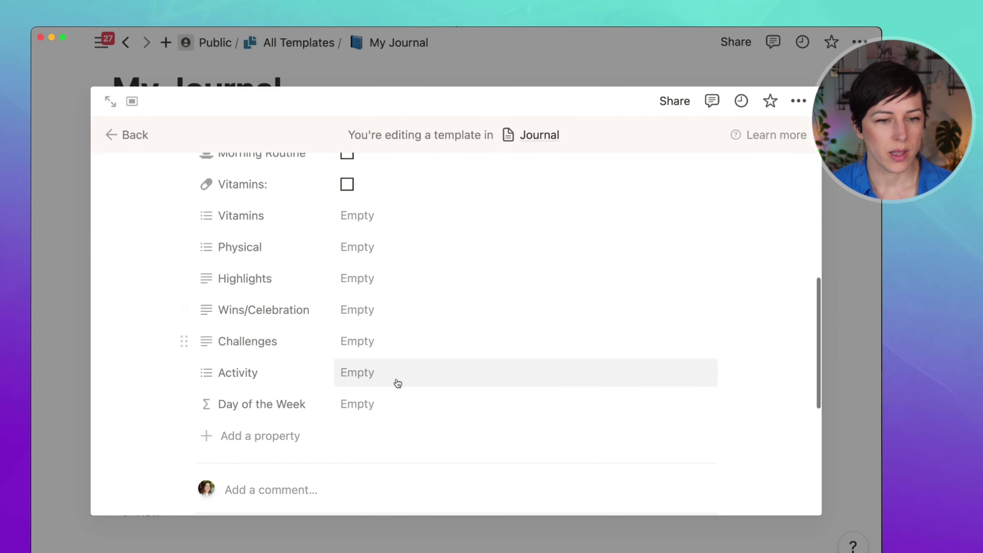
{"action": "left_click", "coordinate": [381, 371]}
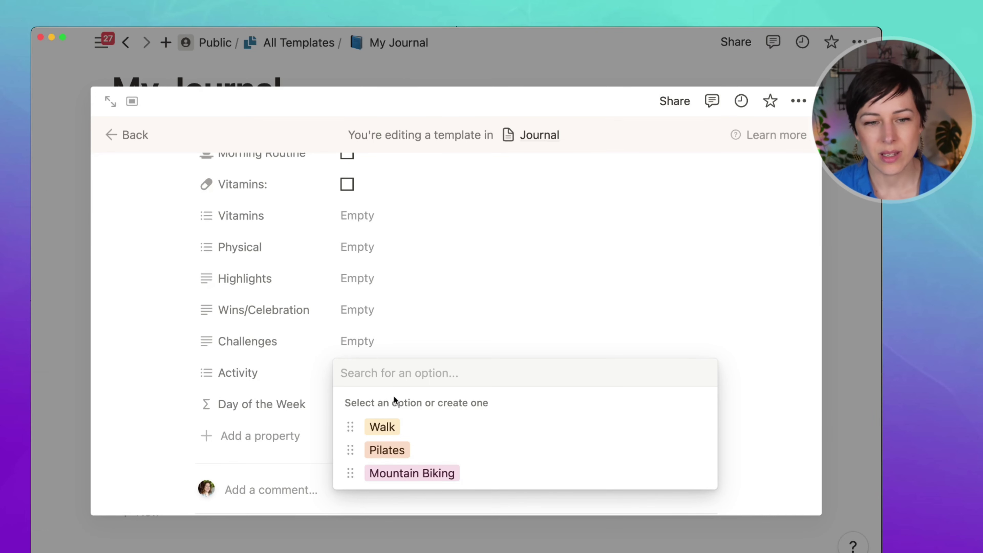
{"action": "left_click", "coordinate": [405, 430]}
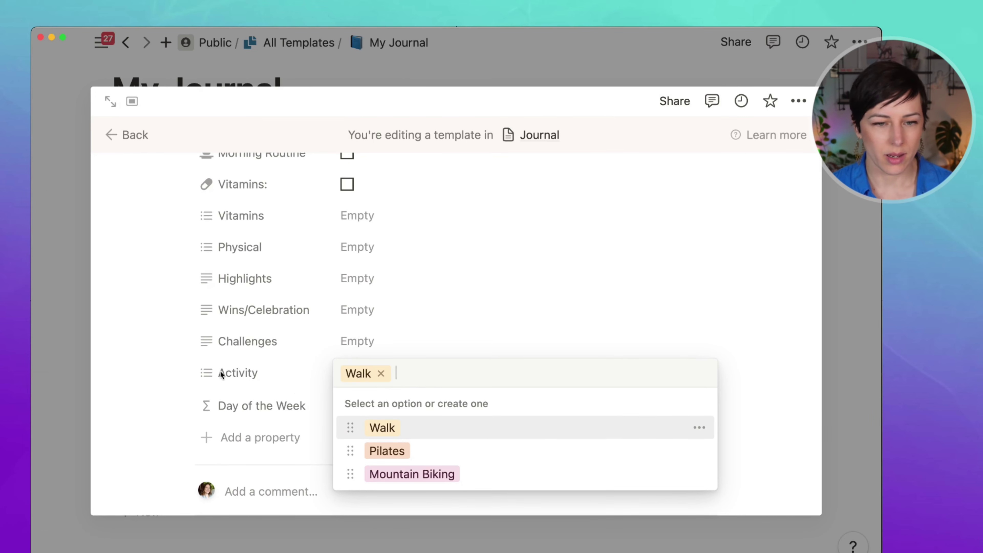
{"action": "left_click", "coordinate": [414, 473]}
{"action": "left_click", "coordinate": [426, 314]}
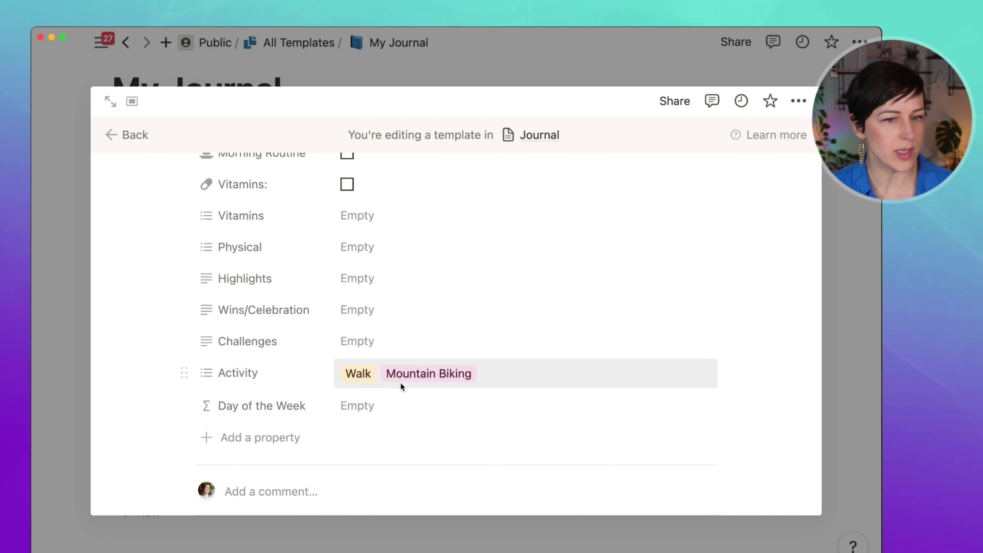
{"action": "key", "text": "Escape"}
- Try adding an entry on April 20 in the Month view, look through its preset properties, and delete it
{"action": "left_click", "coordinate": [207, 134]}
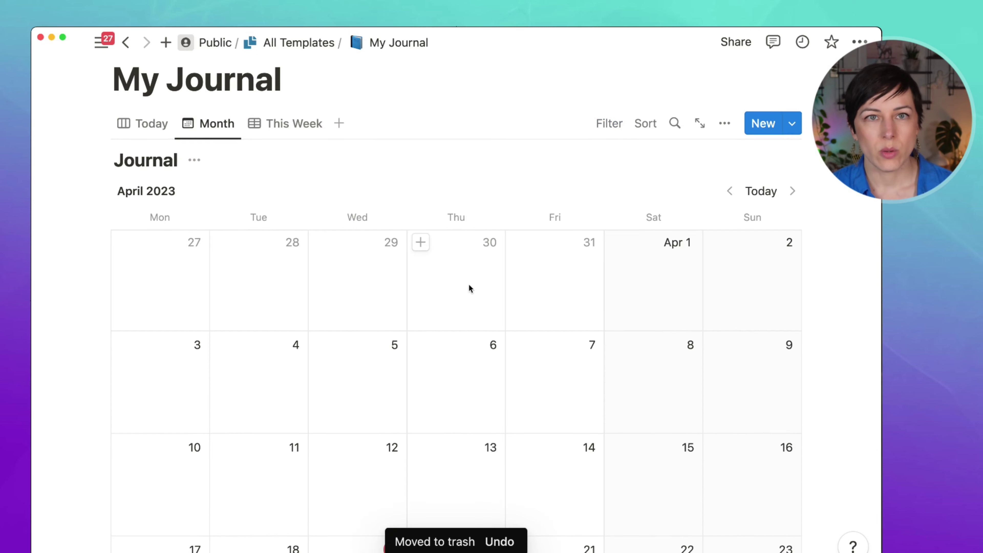
{"action": "scroll", "coordinate": [467, 302], "scroll_direction": "down", "scroll_amount": 2}
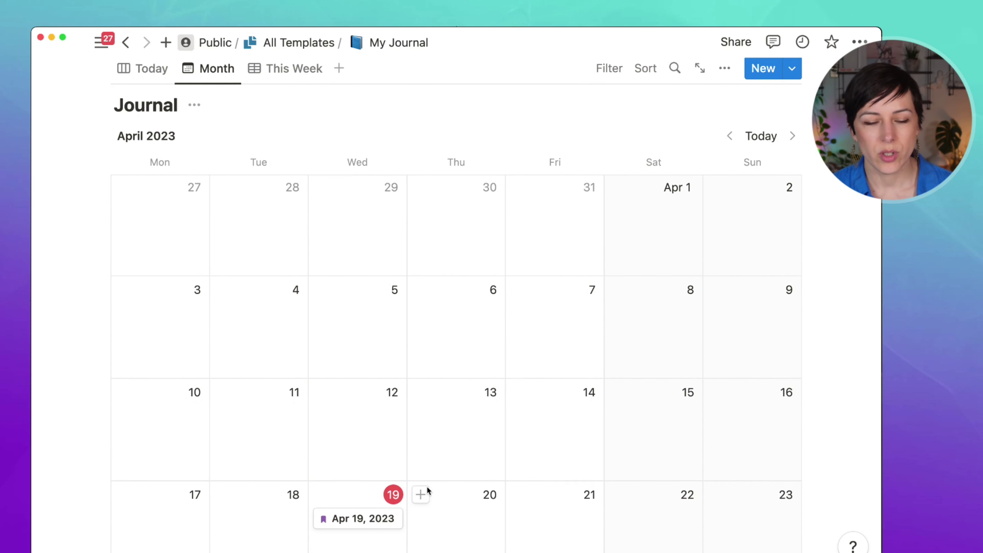
{"action": "left_click", "coordinate": [422, 499]}
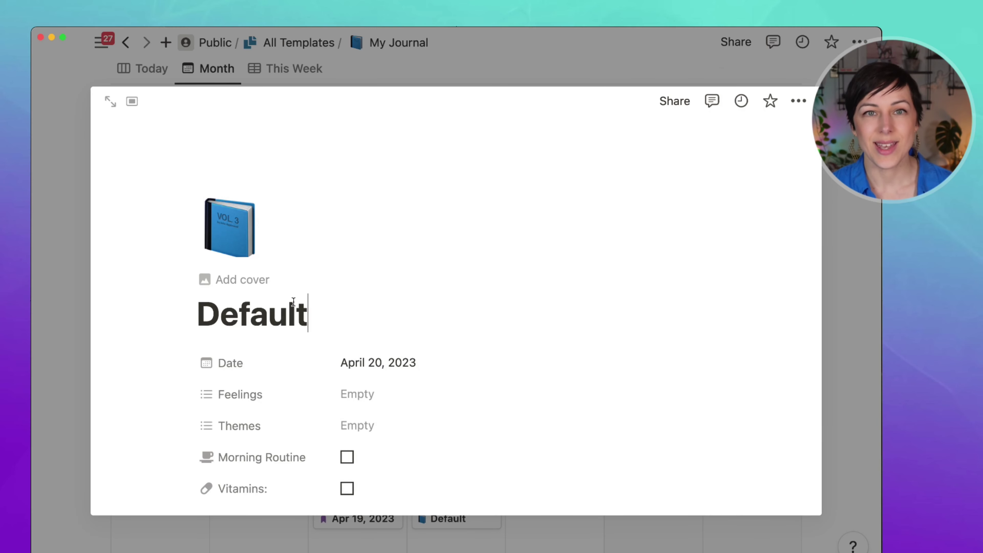
{"action": "scroll", "coordinate": [560, 305], "scroll_direction": "down", "scroll_amount": 10}
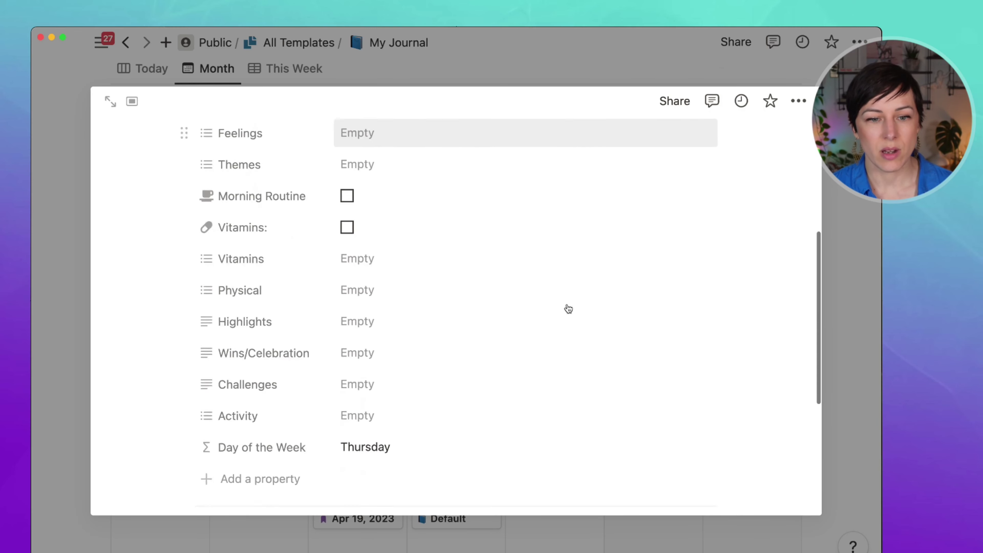
{"action": "scroll", "coordinate": [564, 305], "scroll_direction": "up", "scroll_amount": 10}
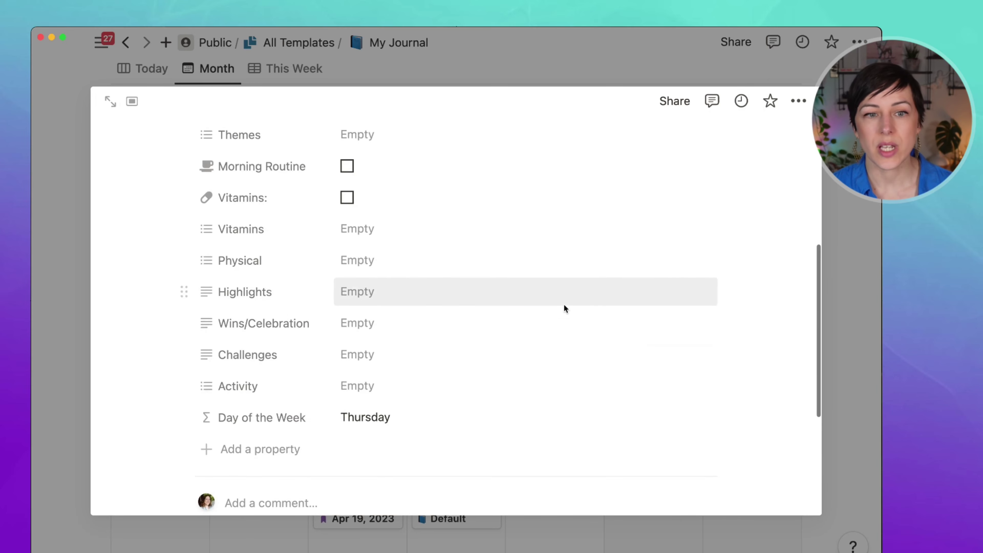
{"action": "left_click", "coordinate": [796, 101]}
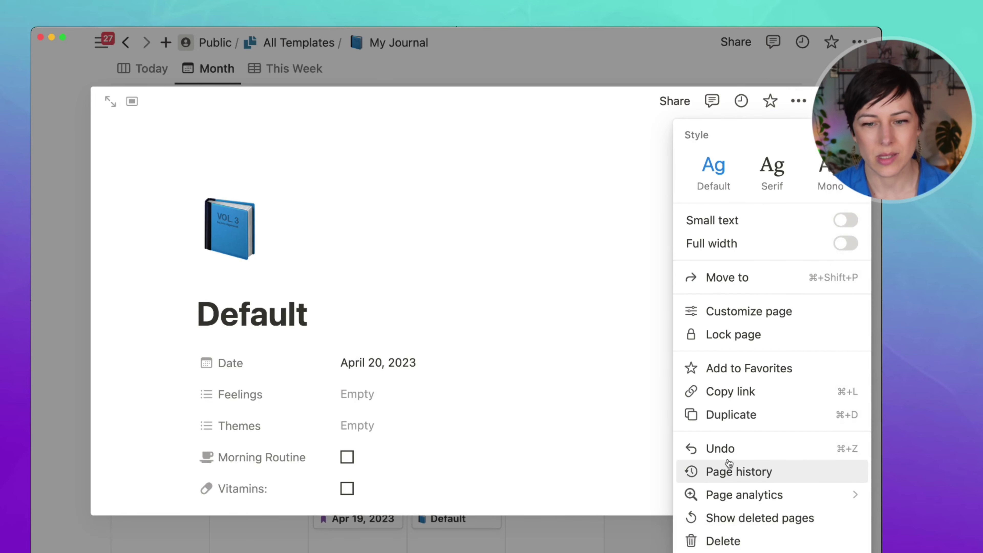
{"action": "left_click", "coordinate": [739, 541]}
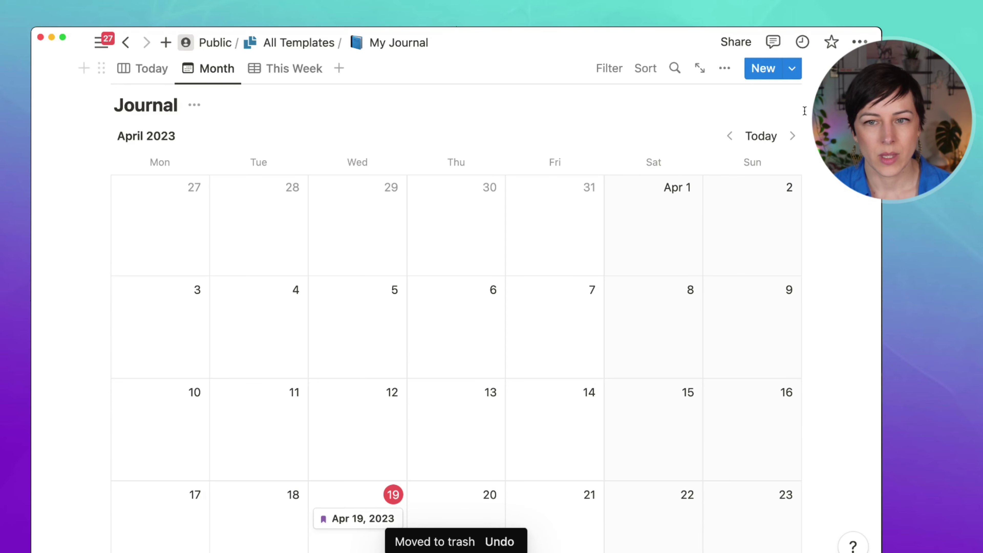
- Set the Empty template as the default for the Journal database and return to the calendar
{"action": "scroll", "coordinate": [804, 111], "scroll_direction": "up", "scroll_amount": 2}
{"action": "left_click", "coordinate": [792, 122]}
{"action": "left_click", "coordinate": [853, 406]}
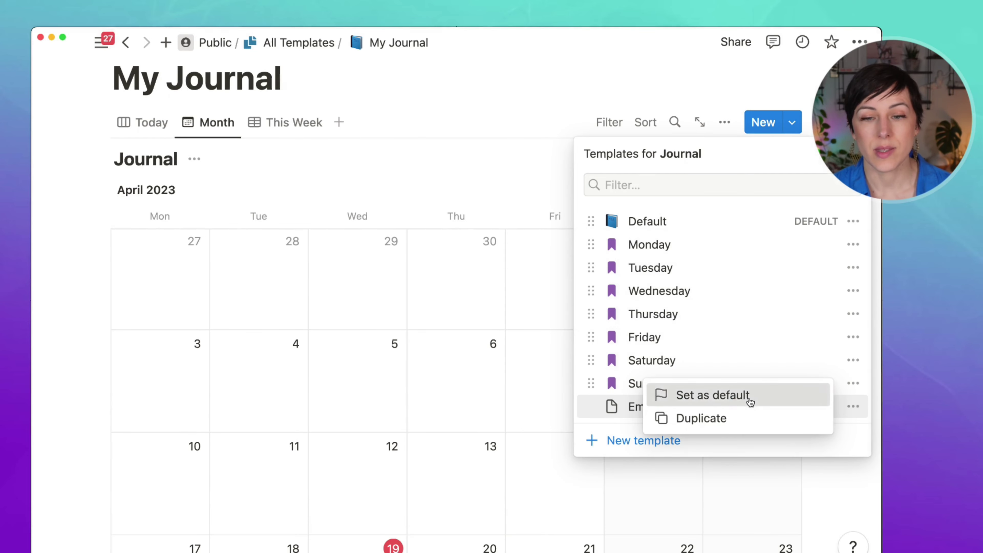
{"action": "left_click", "coordinate": [750, 396]}
{"action": "left_click", "coordinate": [507, 297]}
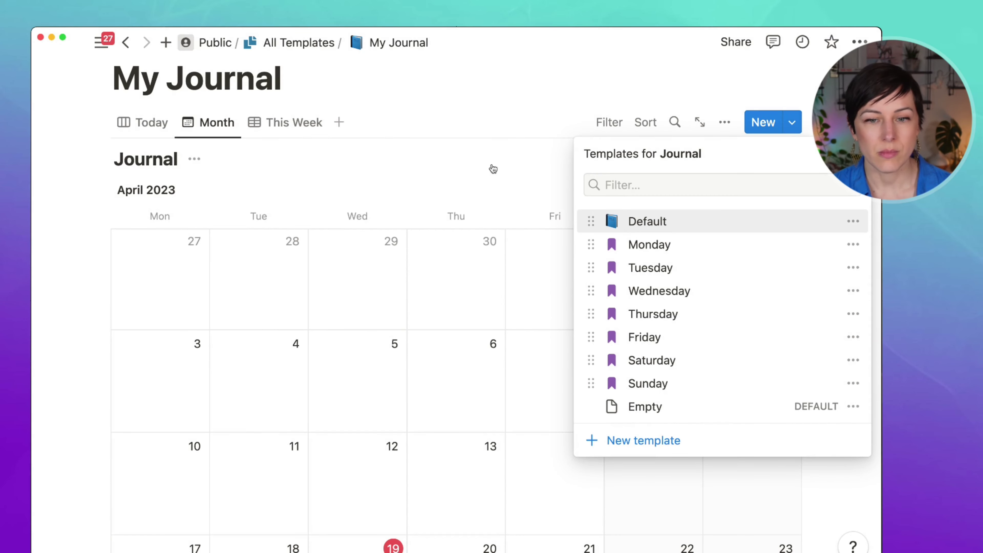
{"action": "left_click", "coordinate": [305, 345]}
- Add an entry titled Apr 20, 2023 on that day of the Month calendar and apply the Thursday template to it
{"action": "scroll", "coordinate": [421, 393], "scroll_direction": "down", "scroll_amount": 3}
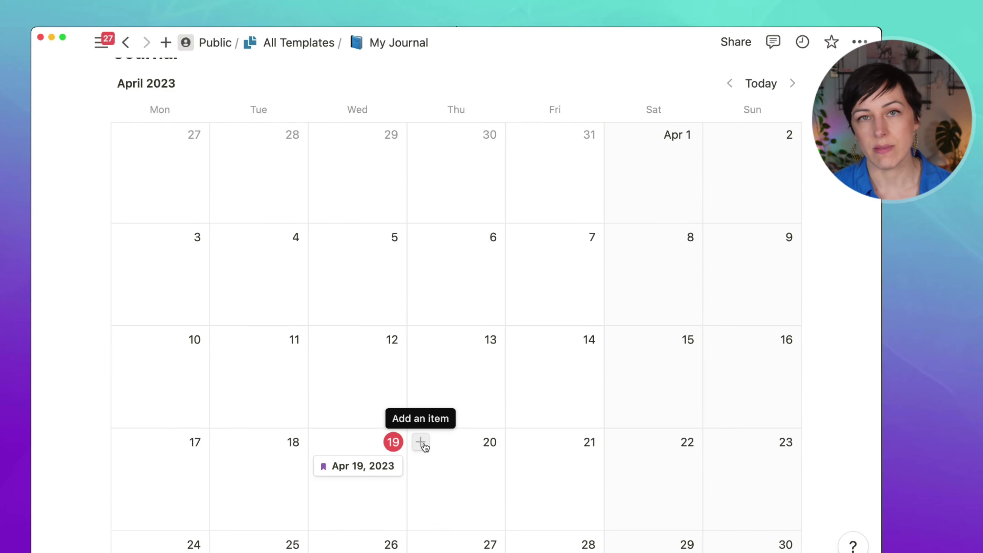
{"action": "left_click", "coordinate": [421, 442]}
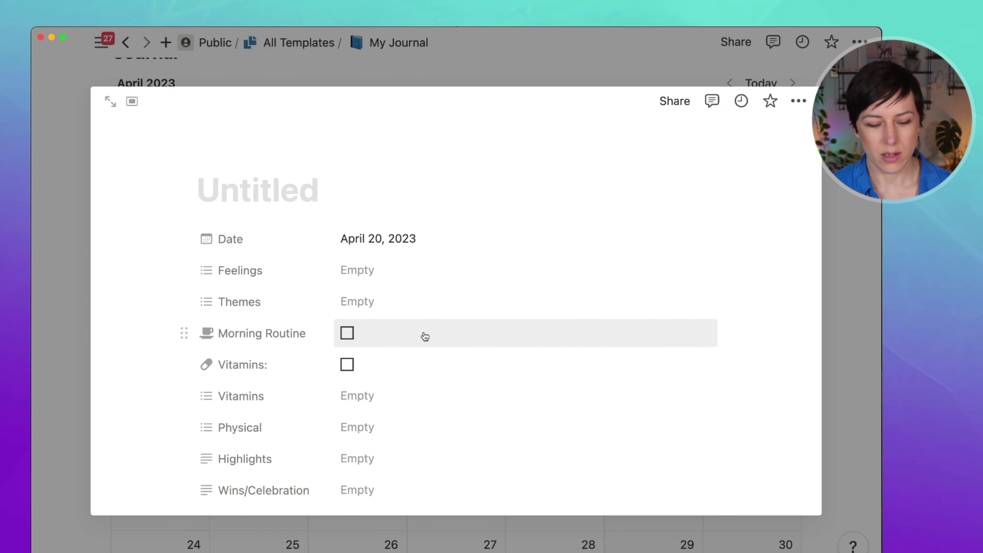
{"action": "type", "text": "Apr 20, 2023"}
{"action": "scroll", "coordinate": [402, 321], "scroll_direction": "down", "scroll_amount": 10}
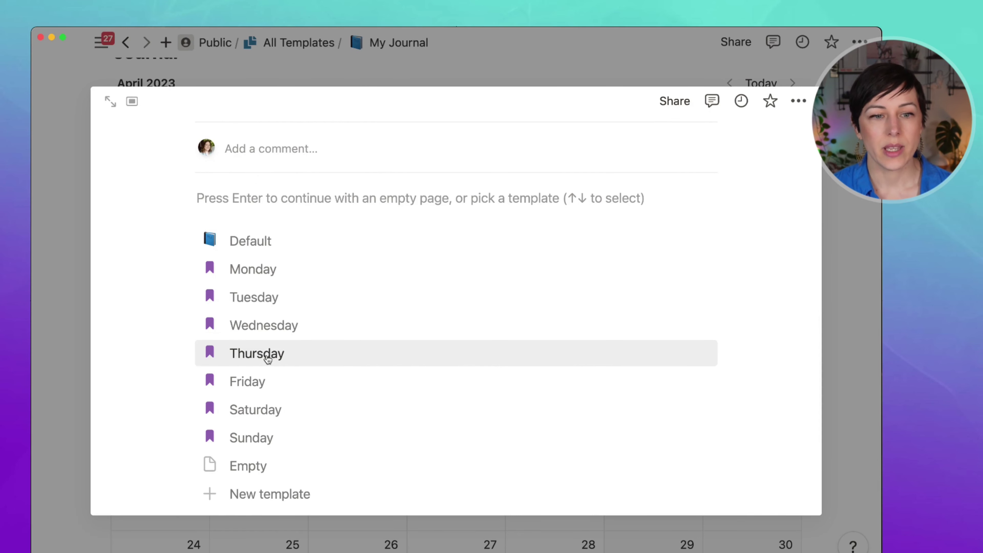
{"action": "left_click", "coordinate": [267, 362]}
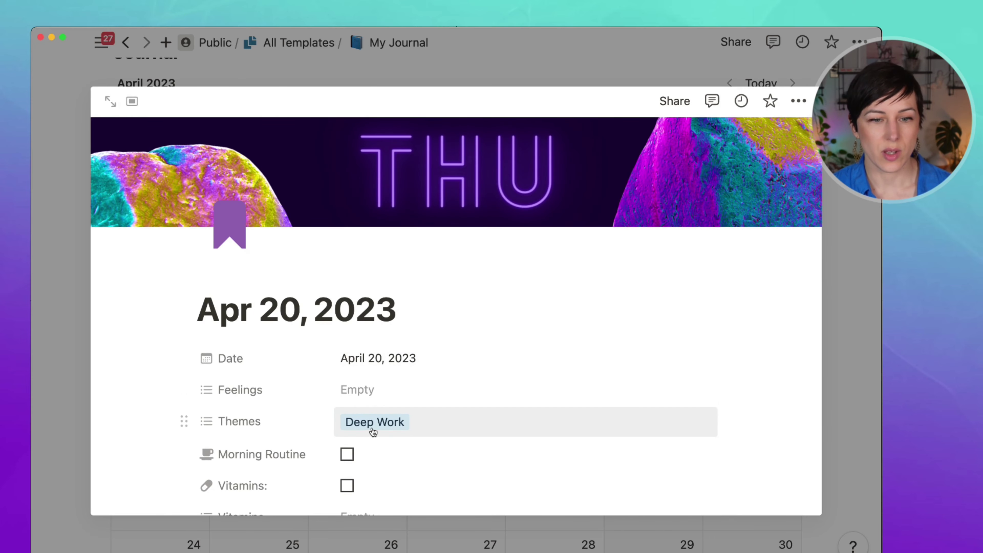
{"action": "scroll", "coordinate": [385, 399], "scroll_direction": "down", "scroll_amount": 6}
{"action": "scroll", "coordinate": [391, 389], "scroll_direction": "down", "scroll_amount": 2}
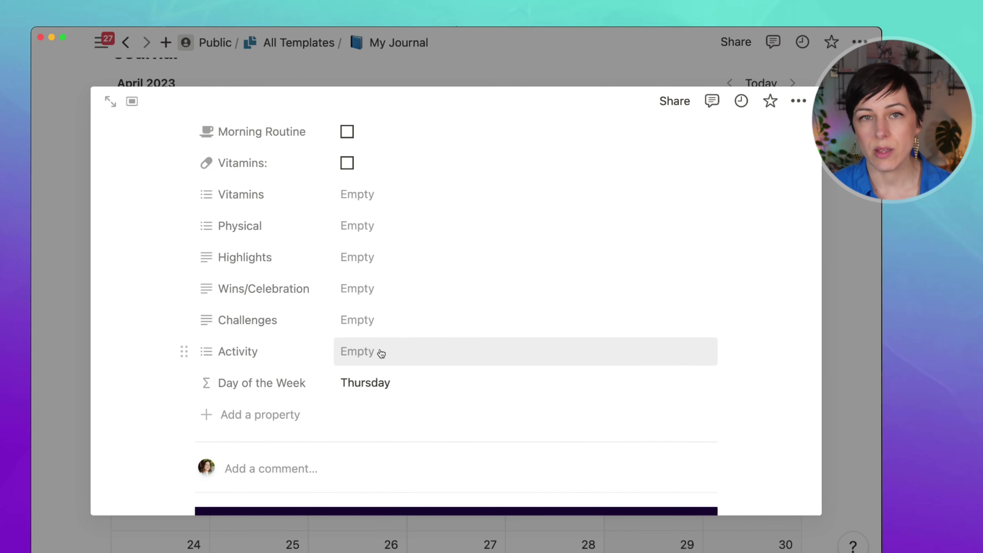
{"action": "left_click", "coordinate": [865, 196]}
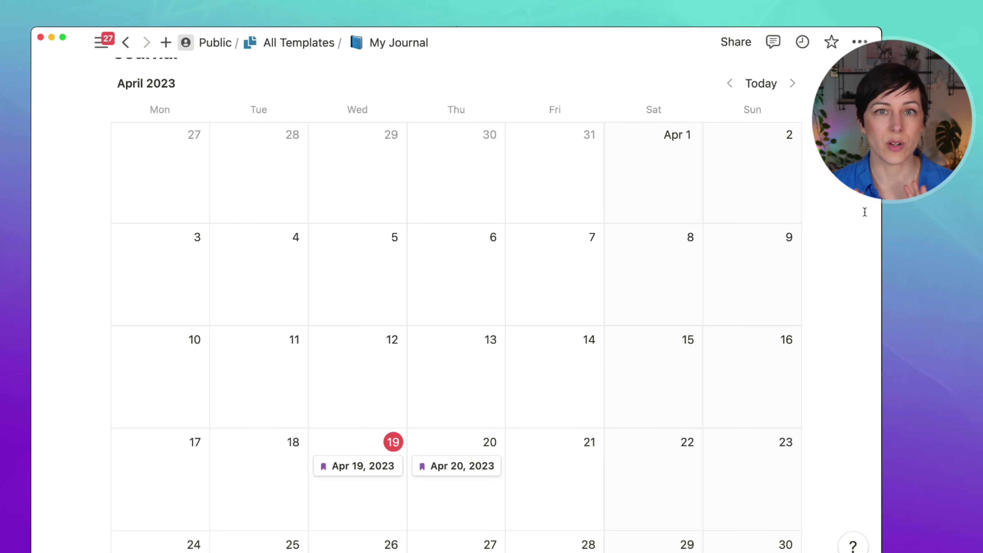
- Sort the This Week view by Date in ascending order and save the sort for everyone
{"action": "scroll", "coordinate": [765, 100], "scroll_direction": "up", "scroll_amount": 3}
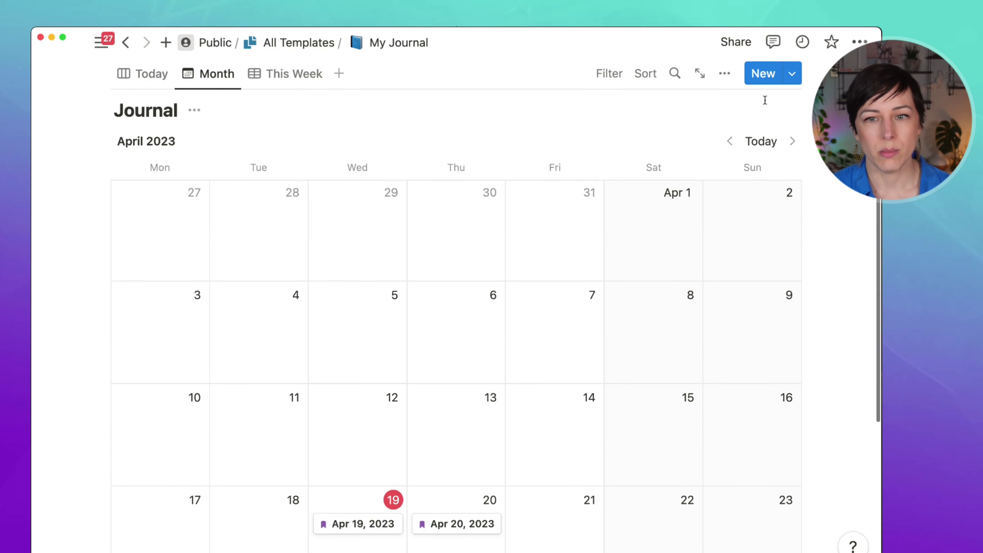
{"action": "scroll", "coordinate": [634, 191], "scroll_direction": "down", "scroll_amount": 3}
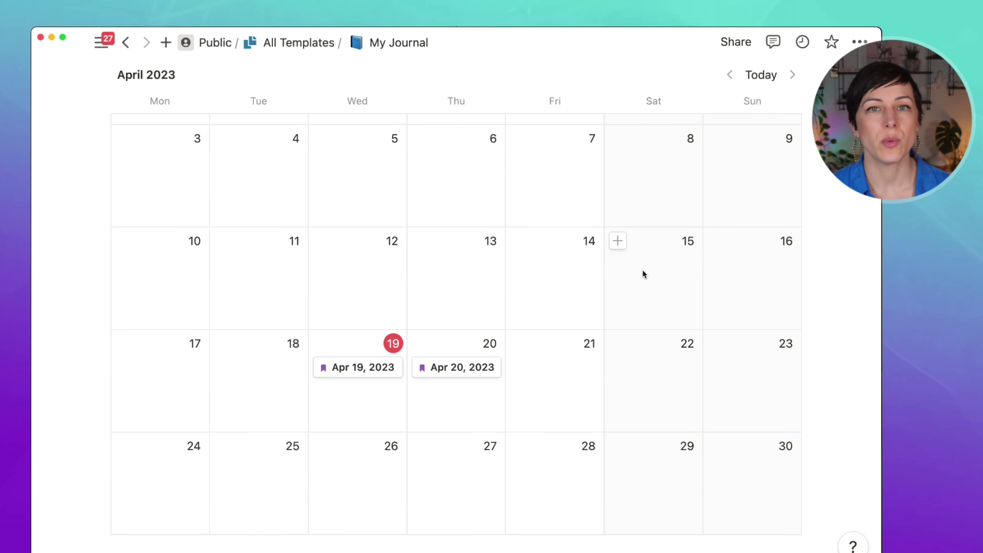
{"action": "scroll", "coordinate": [643, 273], "scroll_direction": "up", "scroll_amount": 3}
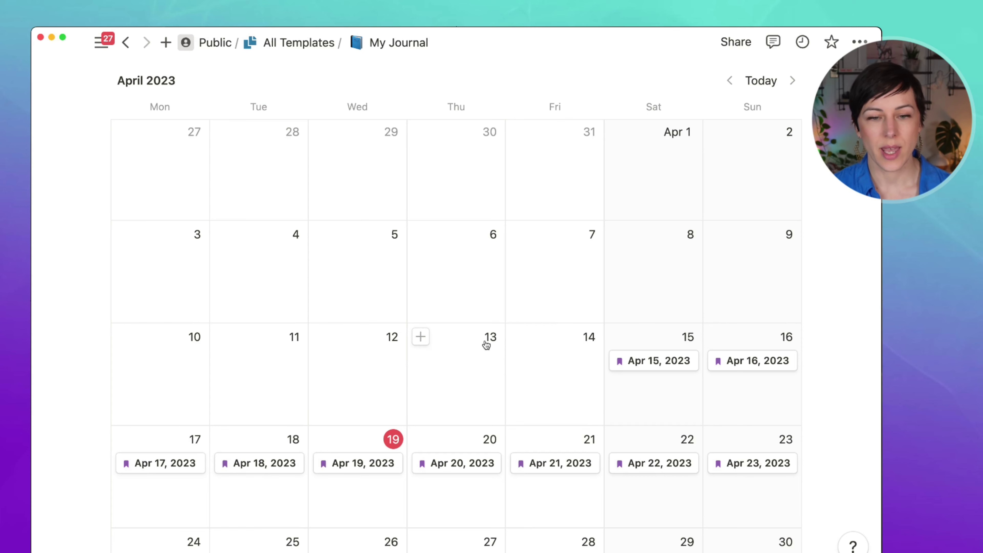
{"action": "scroll", "coordinate": [425, 404], "scroll_direction": "up", "scroll_amount": 3}
{"action": "left_click", "coordinate": [292, 125]}
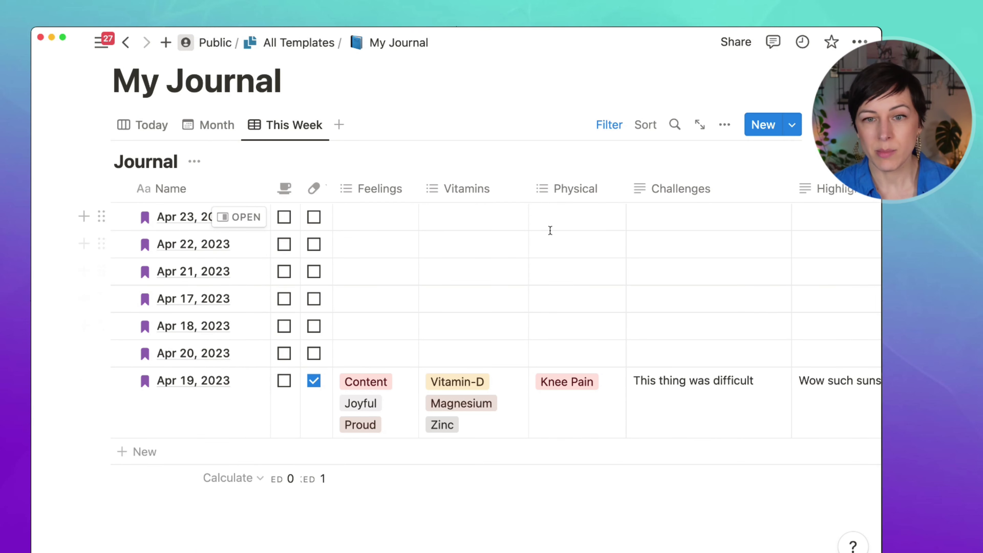
{"action": "left_click", "coordinate": [649, 124]}
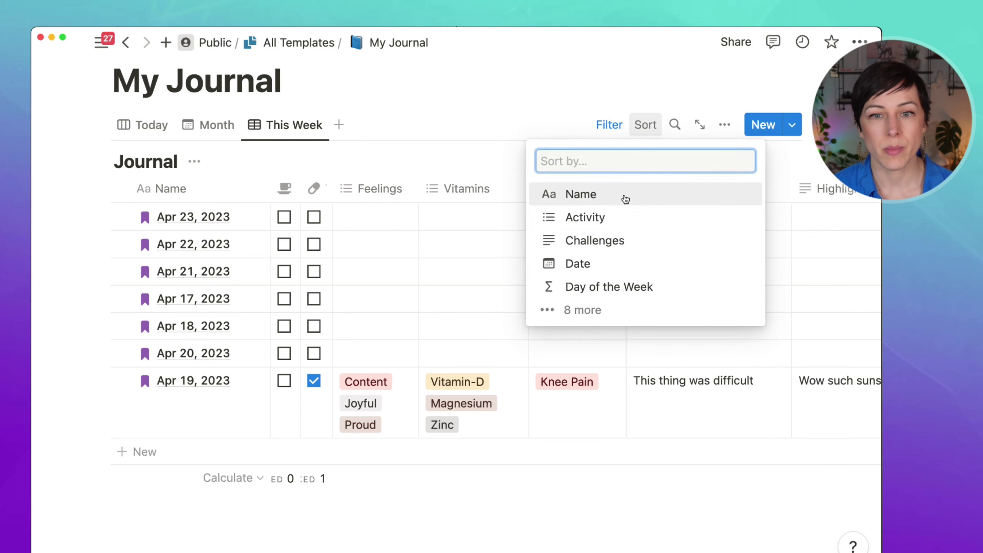
{"action": "left_click", "coordinate": [581, 265]}
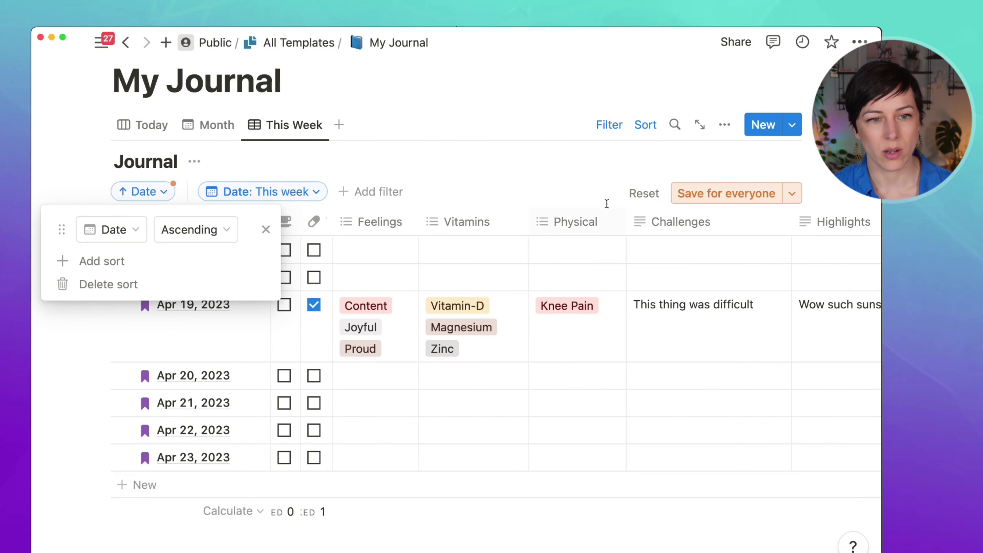
{"action": "left_click", "coordinate": [715, 193]}
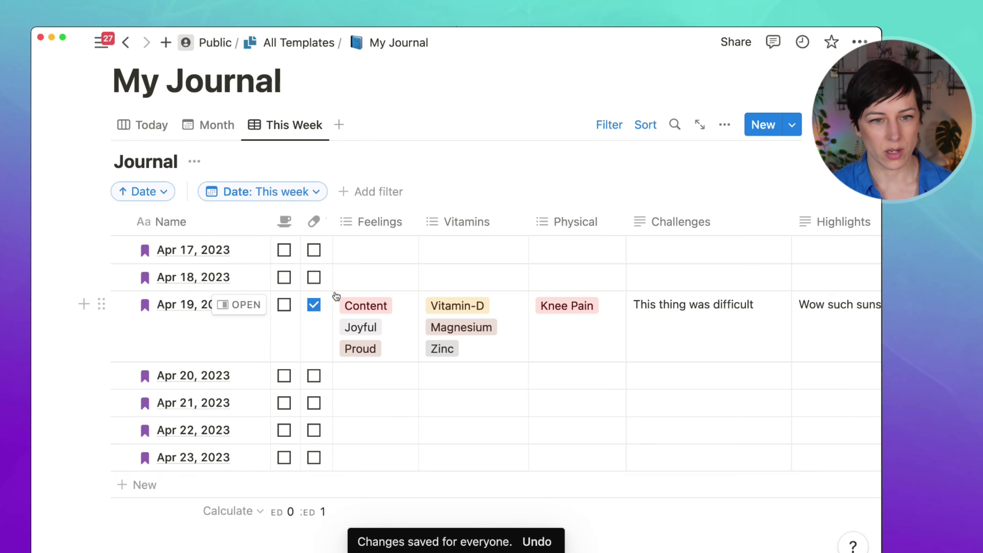
- Mark the morning routine as done for Apr 17, 18, 19, 21 and 22 in the This Week table
{"action": "left_click", "coordinate": [283, 249]}
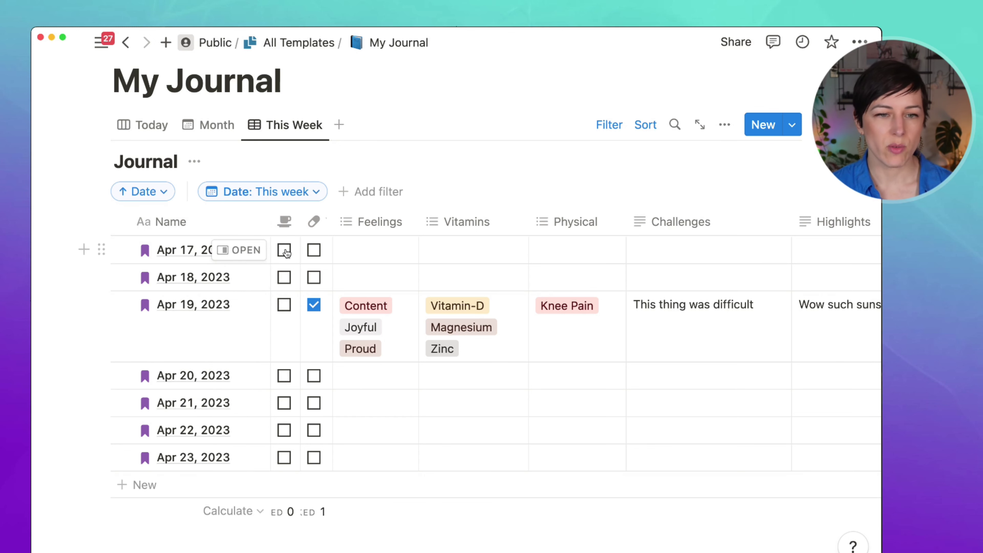
{"action": "left_click", "coordinate": [284, 277]}
{"action": "left_click", "coordinate": [284, 305]}
{"action": "left_click", "coordinate": [284, 403]}
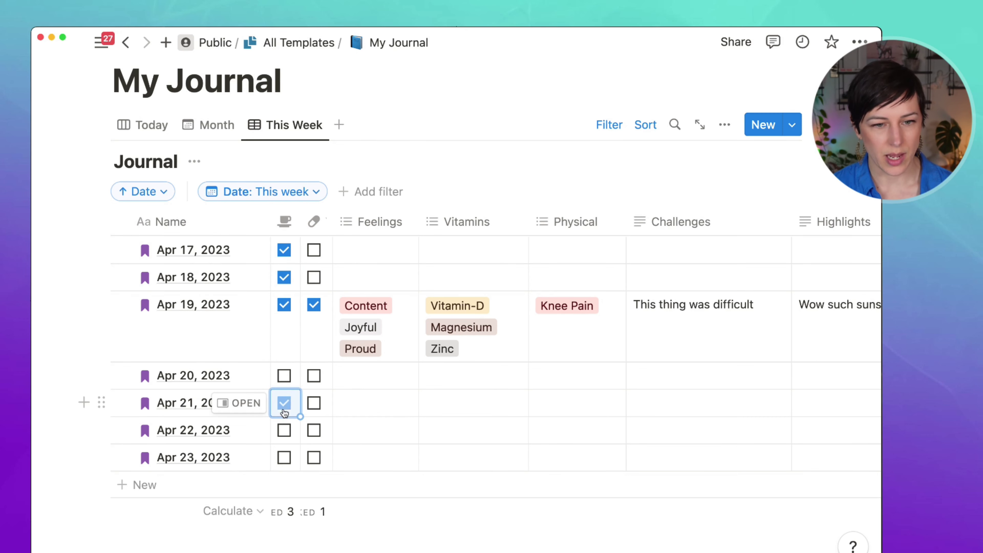
{"action": "left_click", "coordinate": [284, 431]}
{"action": "left_click", "coordinate": [288, 544]}
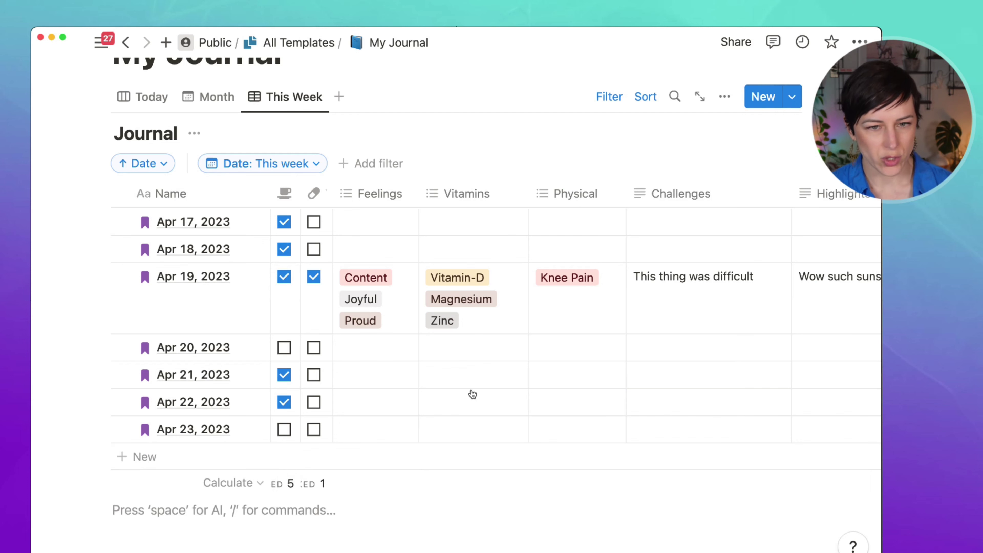
- Add Vitamin-D to the Vitamins property of the Apr 17, 2023 entry
{"action": "left_click", "coordinate": [454, 222]}
{"action": "left_click", "coordinate": [483, 278]}
{"action": "key", "text": "Escape"}
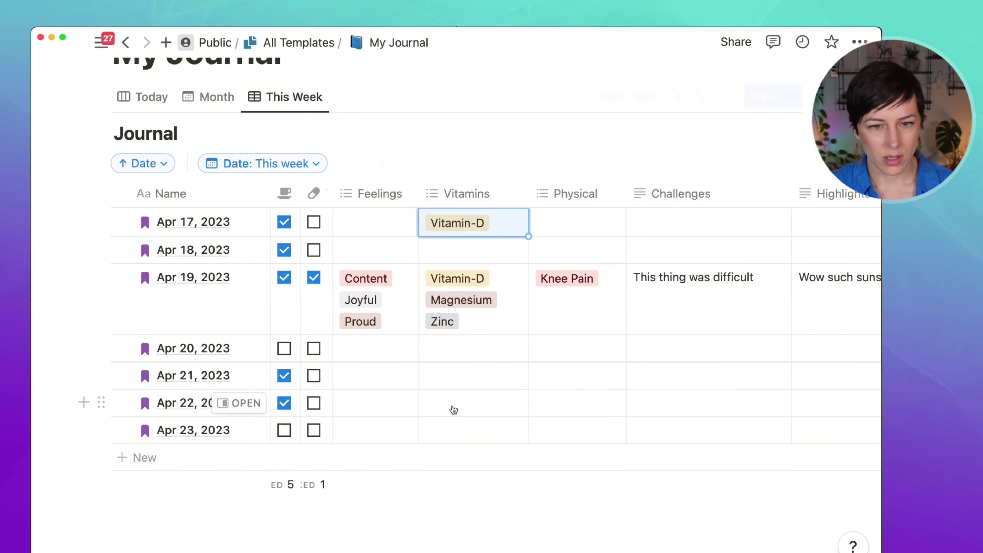
- Try to fill Vitamin-D from the Apr 17, 2023 entry down the Vitamins column to Apr 23, 2023
{"action": "left_click_drag", "start_coordinate": [530, 240], "coordinate": [519, 420]}
{"action": "key", "text": "super+z"}
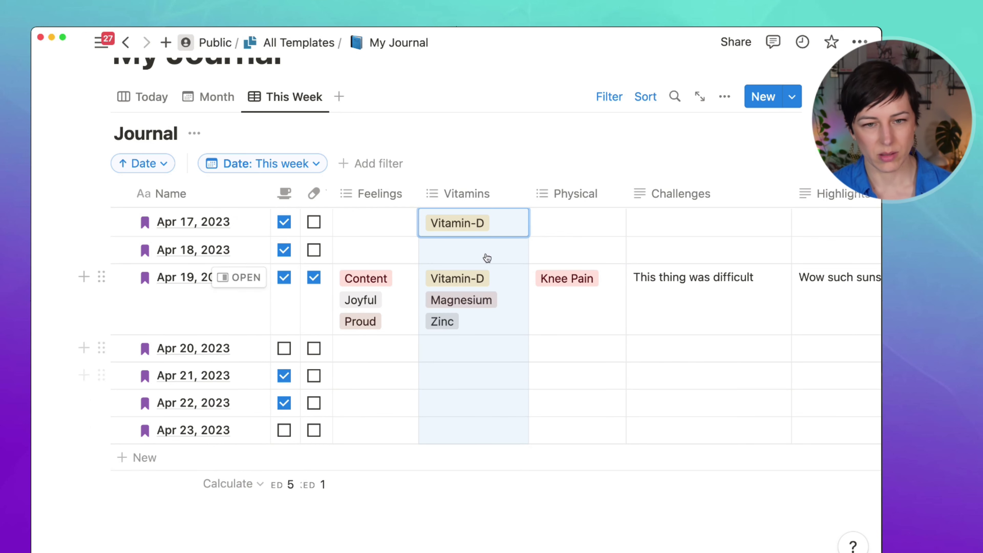
{"action": "left_click", "coordinate": [496, 227]}
{"action": "key", "text": "Escape"}
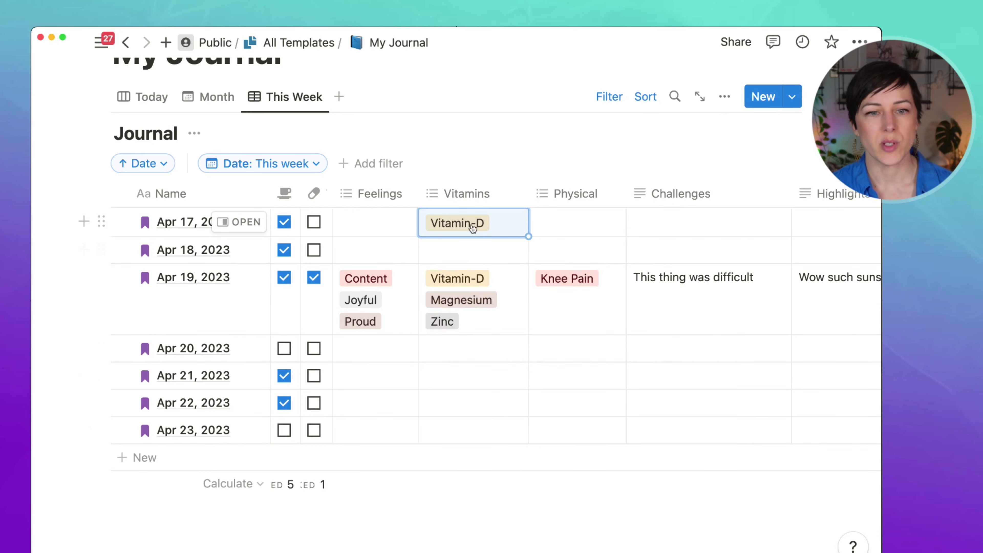
- Set the Feelings of the Apr 17, 2023 entry to Proud plus two new options, Happy and Sad
{"action": "left_click", "coordinate": [372, 220]}
{"action": "left_click", "coordinate": [402, 324]}
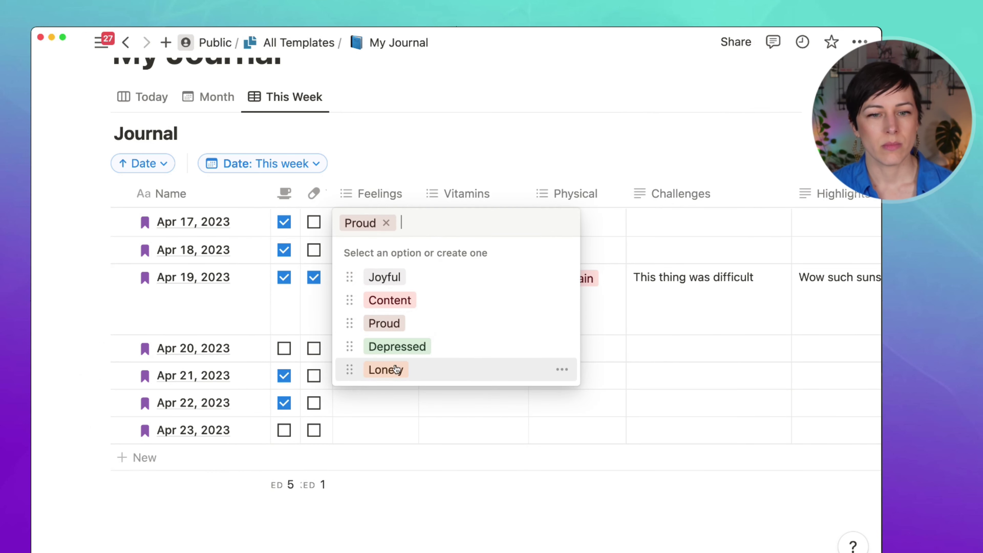
{"action": "type", "text": "Happy"}
{"action": "key", "text": "Return"}
{"action": "type", "text": "Sad"}
{"action": "key", "text": "Return"}
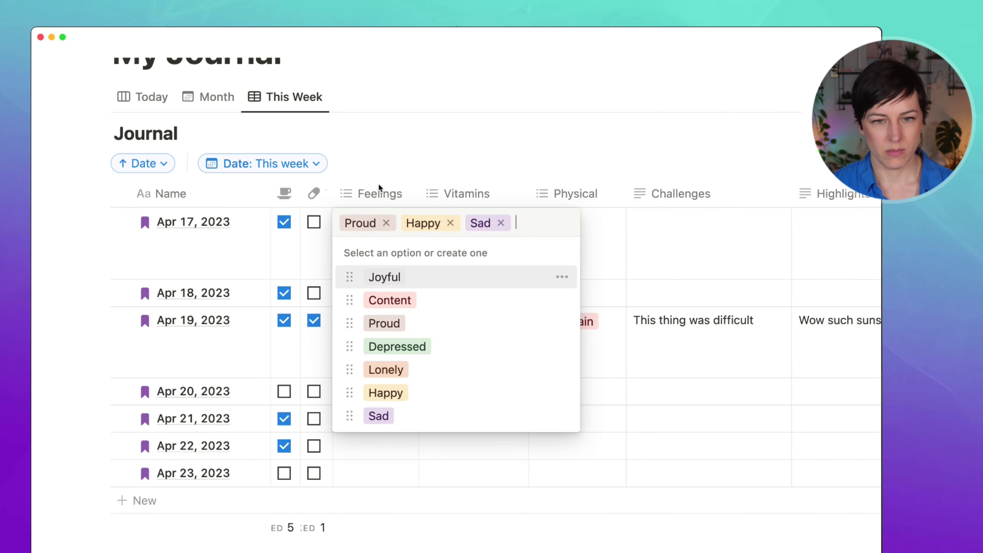
{"action": "key", "text": "Escape"}
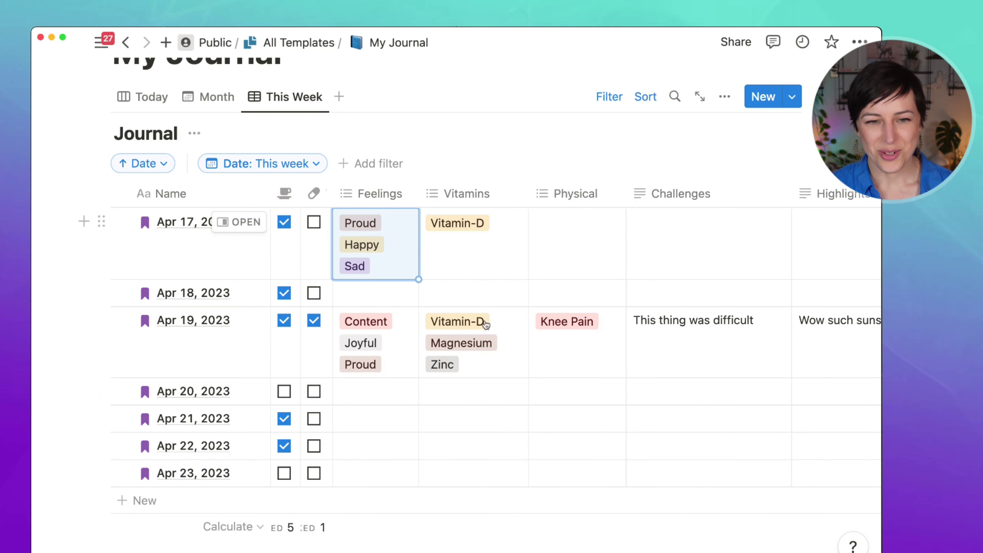
- Move the This Week view so it sits between the Today and Month views
{"action": "scroll", "coordinate": [582, 316], "scroll_direction": "right", "scroll_amount": 10}
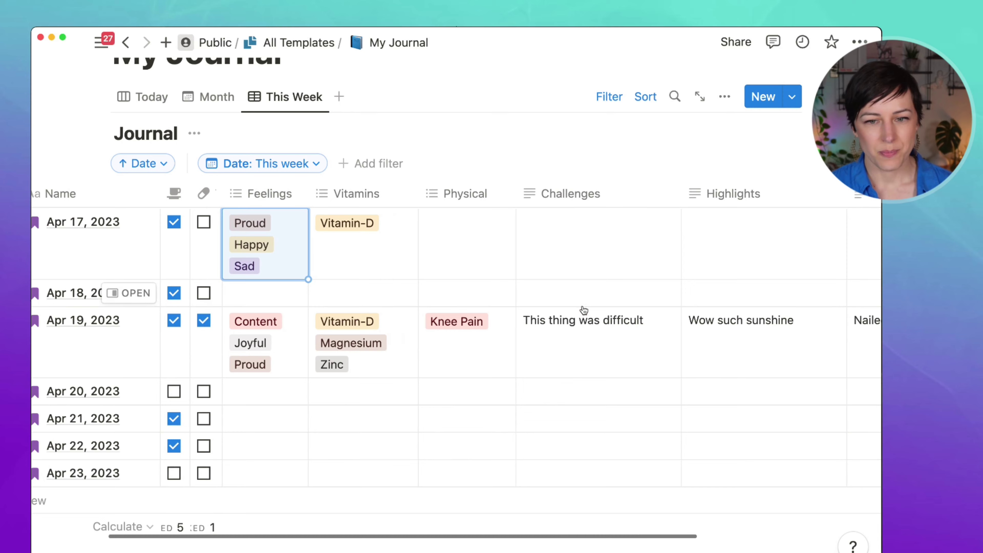
{"action": "scroll", "coordinate": [606, 314], "scroll_direction": "left", "scroll_amount": 10}
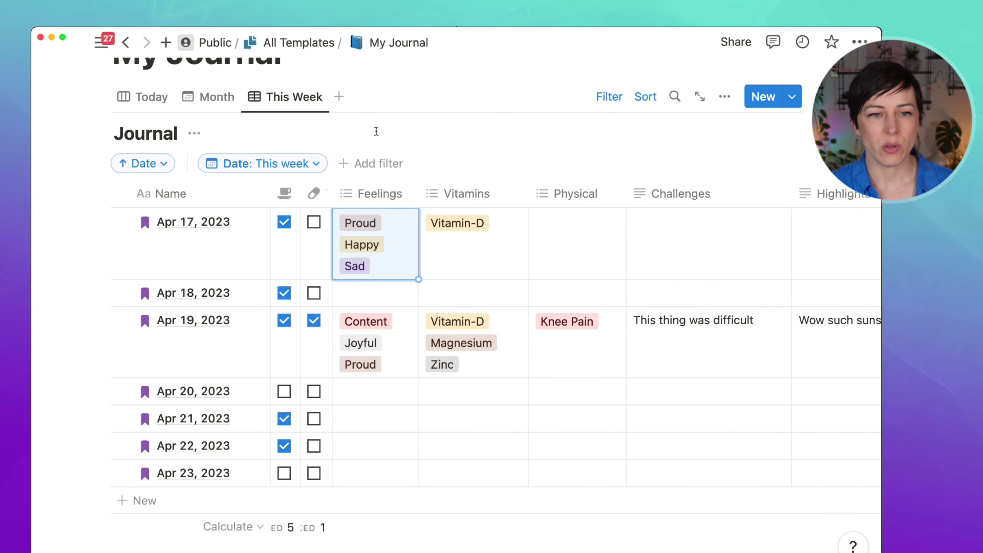
{"action": "left_click_drag", "start_coordinate": [298, 97], "coordinate": [262, 101]}
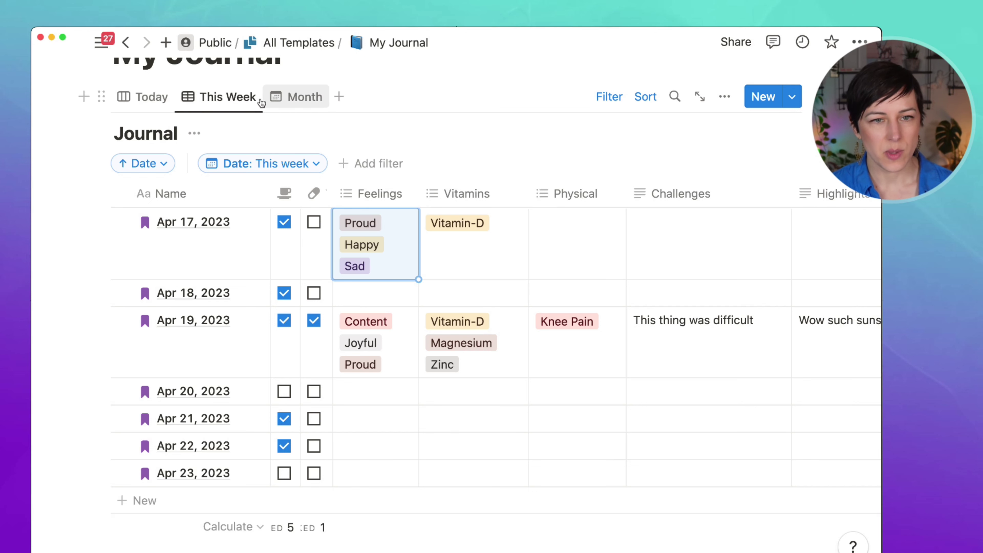
- Hide the Feelings and Vitamins multi-select properties on the cards of the Today board
{"action": "left_click", "coordinate": [159, 105]}
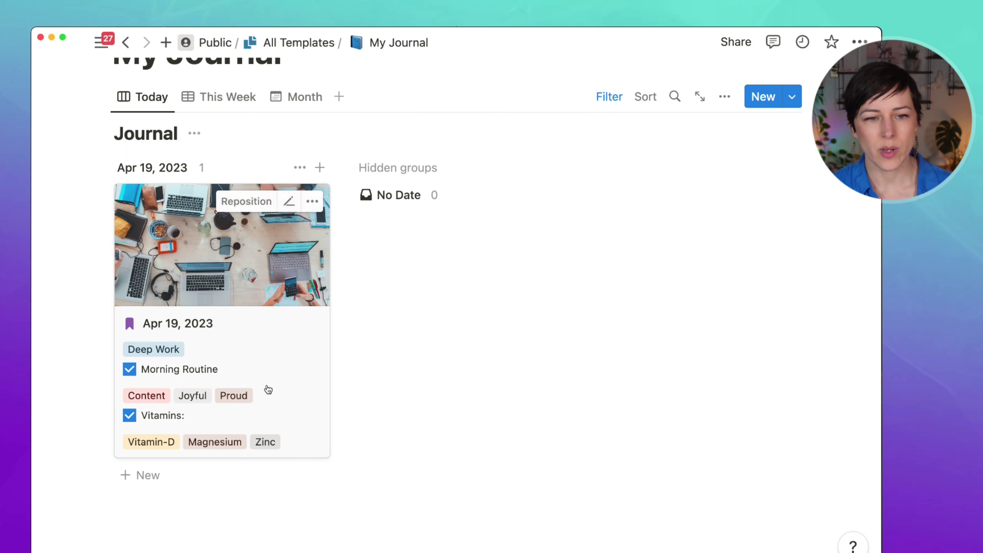
{"action": "left_click", "coordinate": [723, 99]}
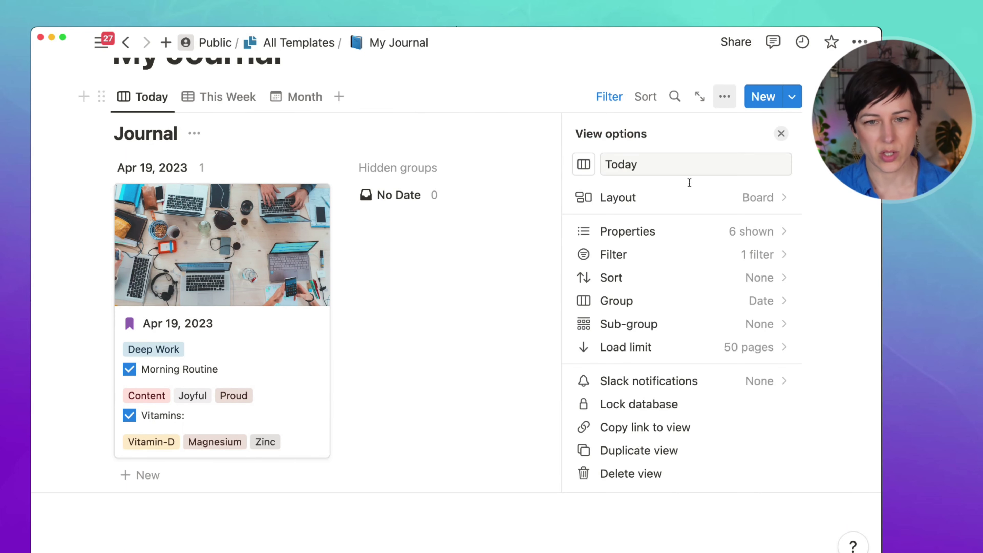
{"action": "left_click", "coordinate": [717, 231]}
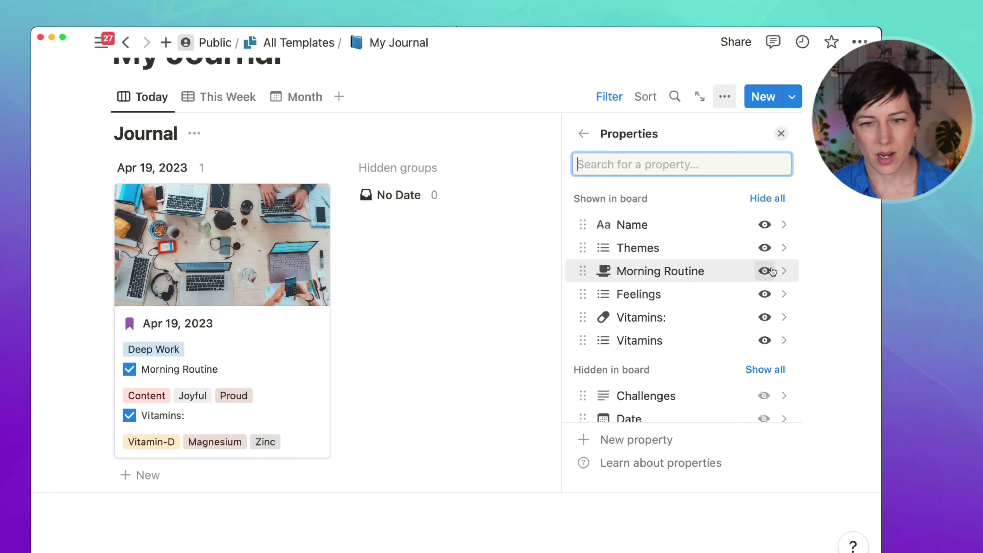
{"action": "left_click", "coordinate": [764, 294]}
{"action": "left_click", "coordinate": [764, 317]}
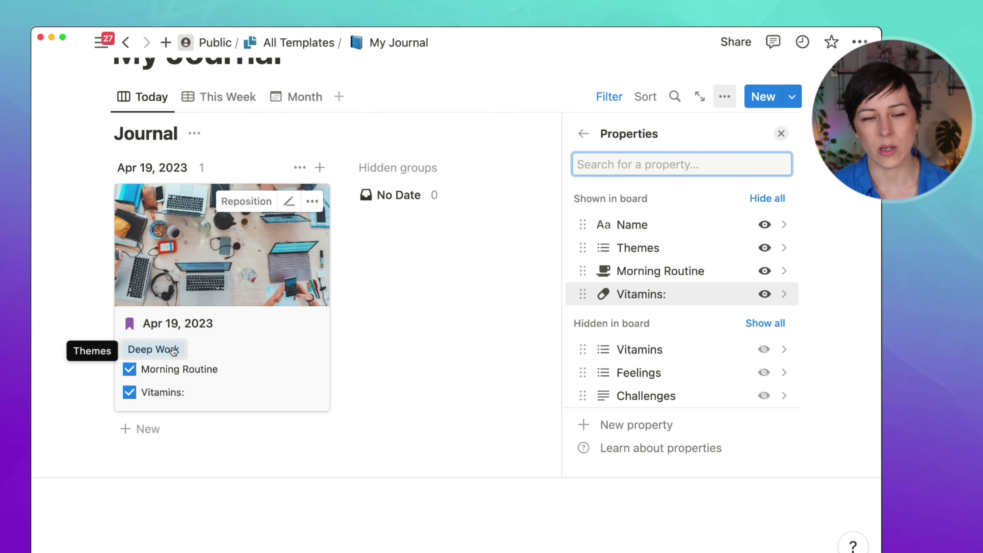
{"action": "left_click", "coordinate": [358, 338]}
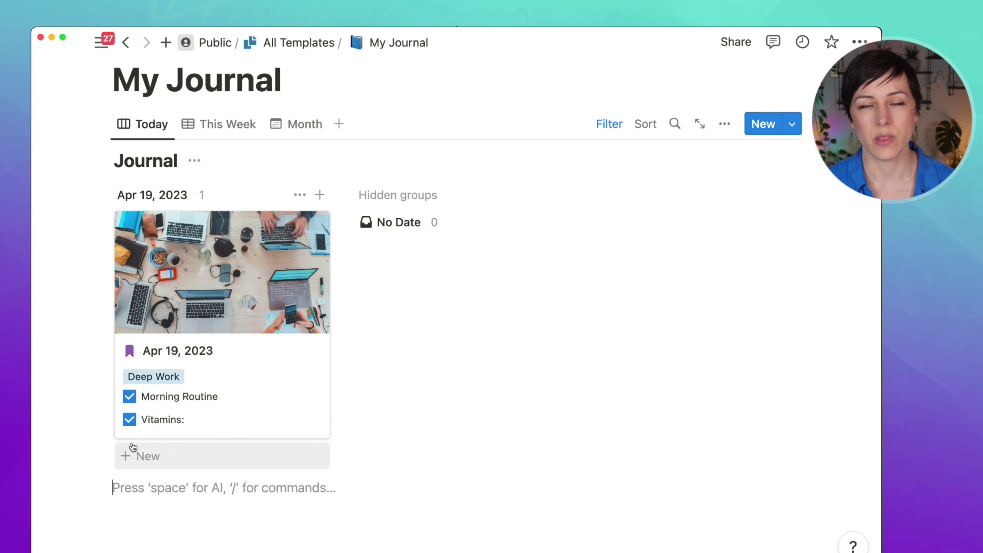
- Test the Vitamins checkbox on the Apr 19, 2023 card by switching it off and on, and check the This Week view
{"action": "left_click", "coordinate": [129, 419]}
{"action": "left_click", "coordinate": [129, 419]}
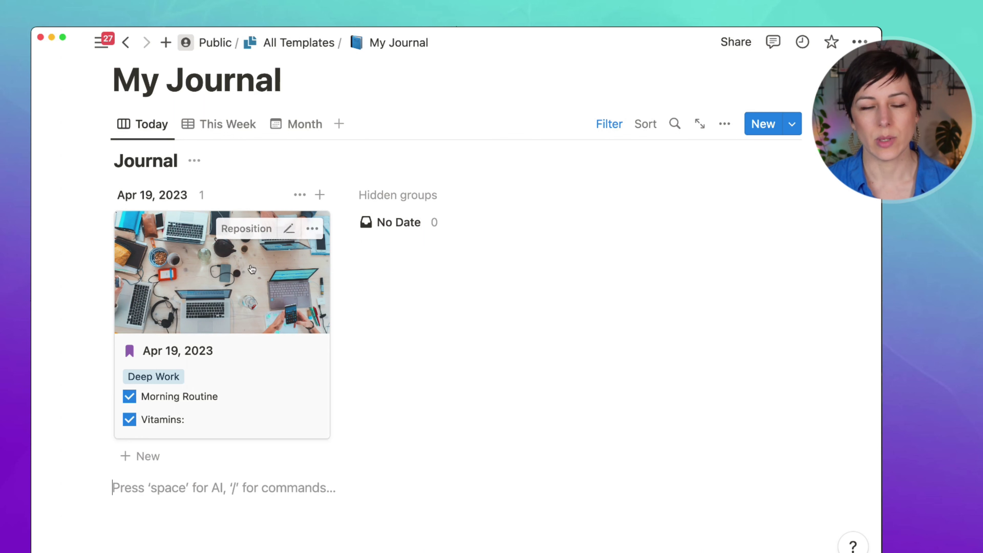
{"action": "left_click", "coordinate": [229, 125]}
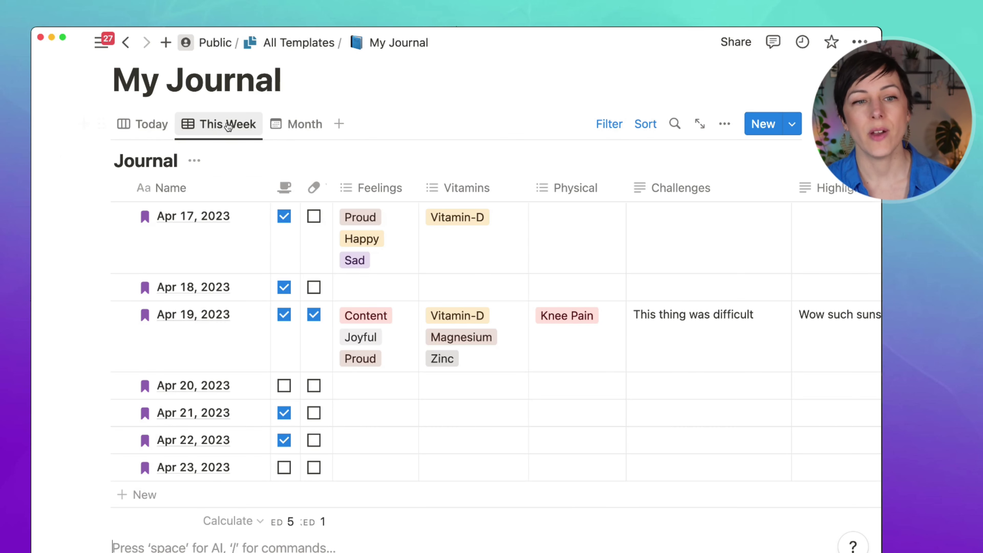
- Add an entry titled Apr 24, 2023 on April 24 of the Month calendar
{"action": "left_click", "coordinate": [286, 125]}
{"action": "scroll", "coordinate": [434, 308], "scroll_direction": "down", "scroll_amount": 5}
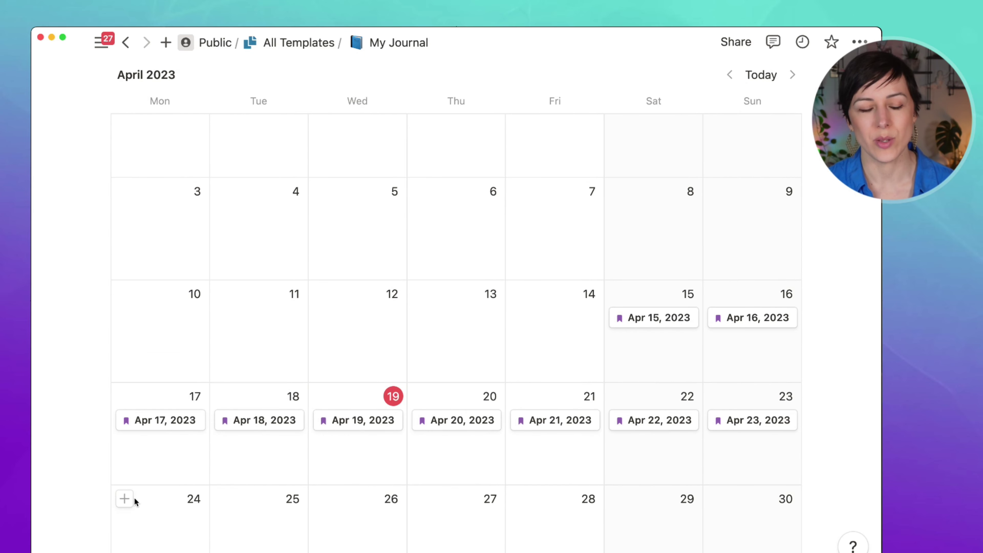
{"action": "left_click", "coordinate": [124, 499]}
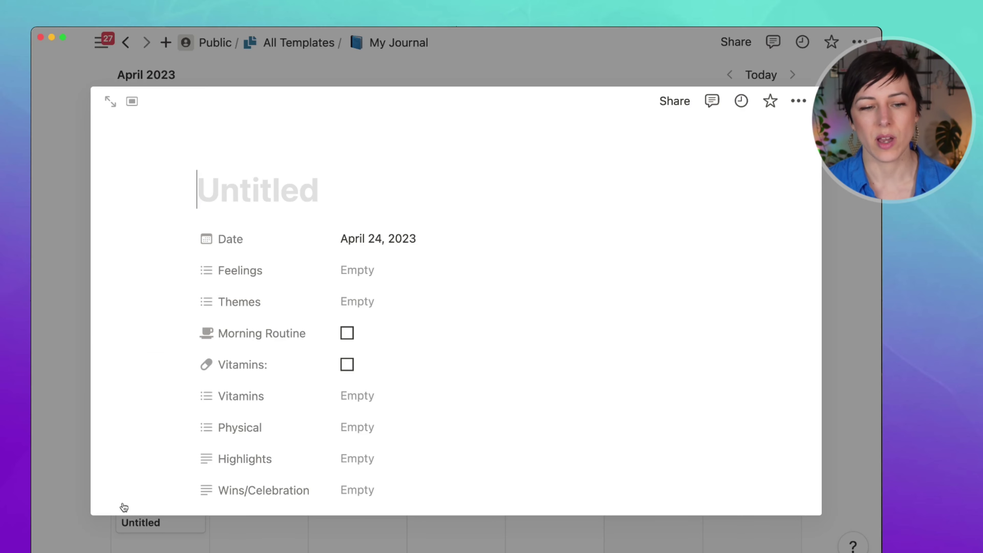
{"action": "type", "text": "Ap"}
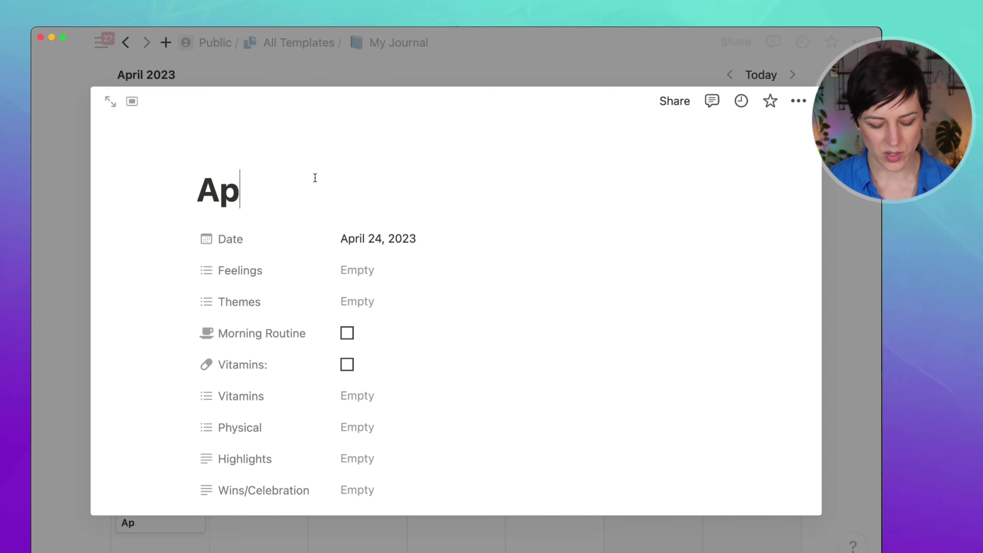
{"action": "type", "text": "r 24, 2023"}
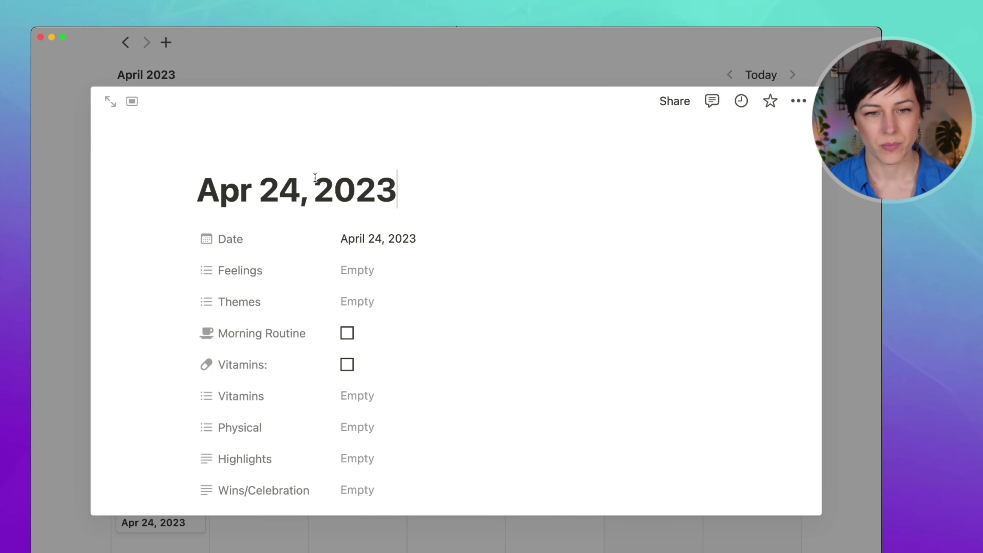
- Apply the Monday template to the Apr 24, 2023 entry, review its properties and close the entry
{"action": "scroll", "coordinate": [427, 246], "scroll_direction": "down", "scroll_amount": 6}
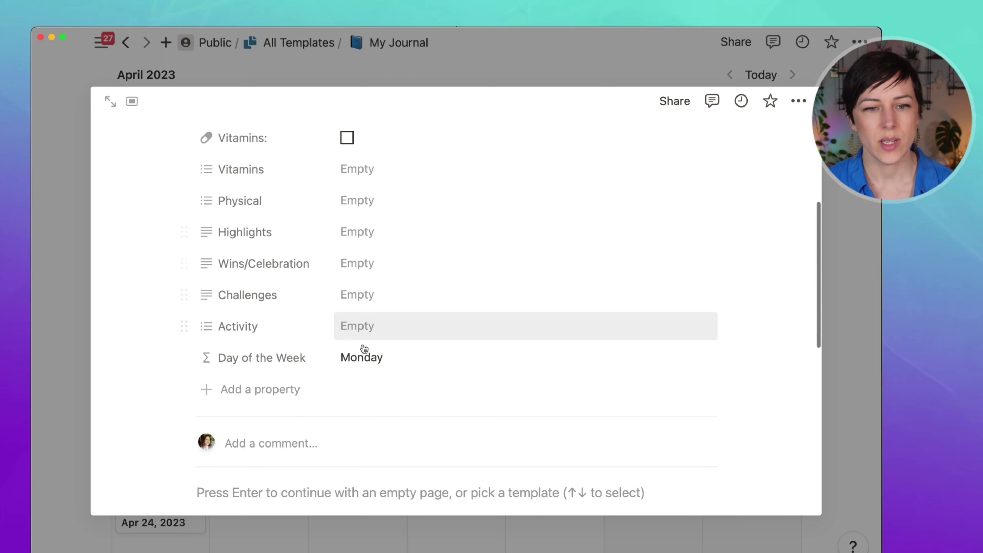
{"action": "scroll", "coordinate": [377, 359], "scroll_direction": "down", "scroll_amount": 3}
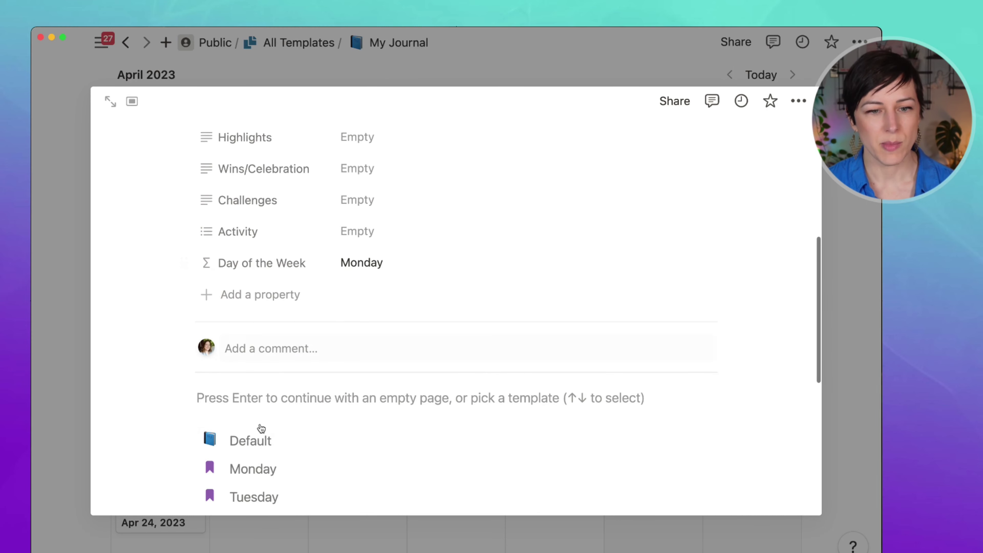
{"action": "left_click", "coordinate": [259, 468]}
{"action": "scroll", "coordinate": [670, 388], "scroll_direction": "down", "scroll_amount": 6}
{"action": "scroll", "coordinate": [669, 388], "scroll_direction": "up", "scroll_amount": 7}
{"action": "scroll", "coordinate": [669, 387], "scroll_direction": "up", "scroll_amount": 3}
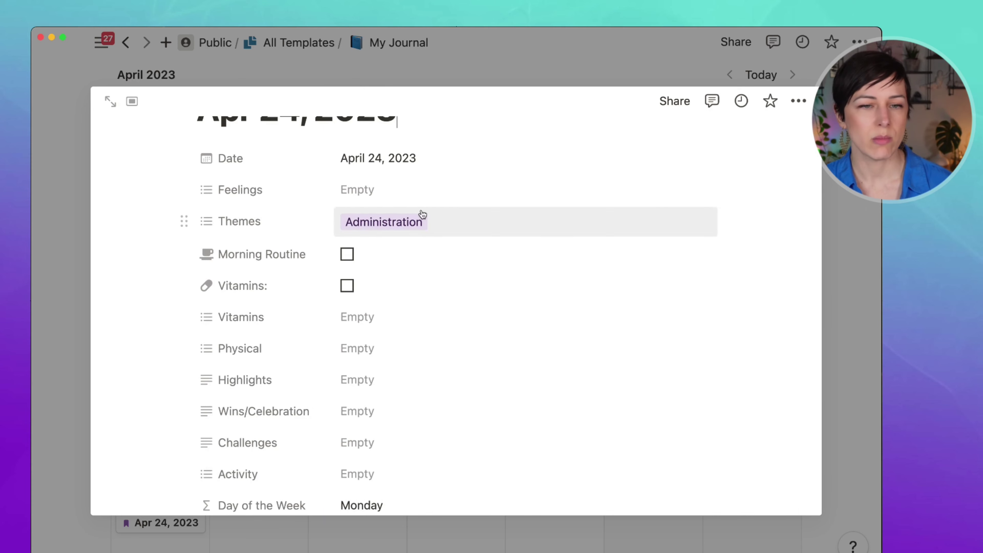
{"action": "scroll", "coordinate": [341, 406], "scroll_direction": "down", "scroll_amount": 1}
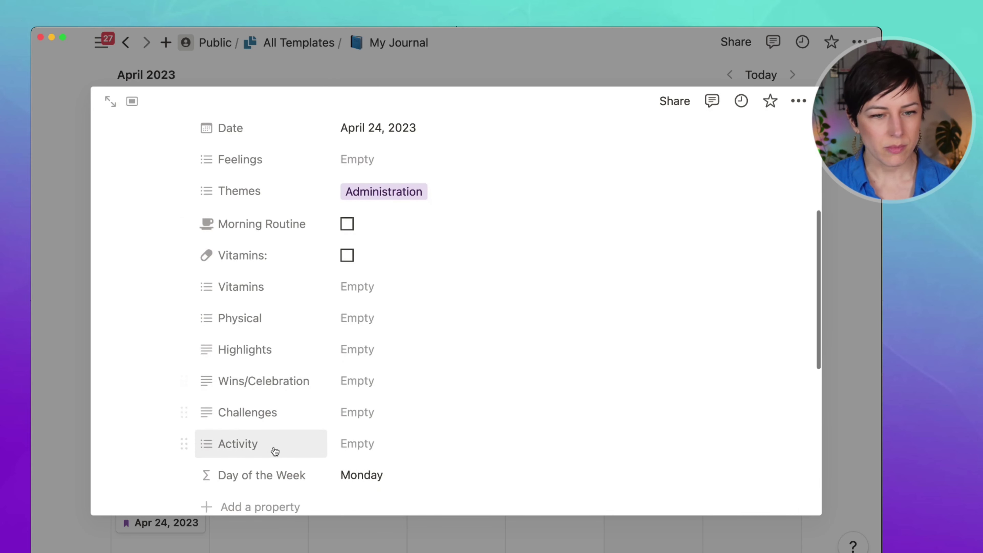
{"action": "left_click", "coordinate": [879, 260]}
- Edit the Monday template so its Activity property holds a new Dodgeball option
{"action": "scroll", "coordinate": [774, 155], "scroll_direction": "up", "scroll_amount": 2}
{"action": "scroll", "coordinate": [782, 140], "scroll_direction": "up", "scroll_amount": 1}
{"action": "left_click", "coordinate": [792, 99]}
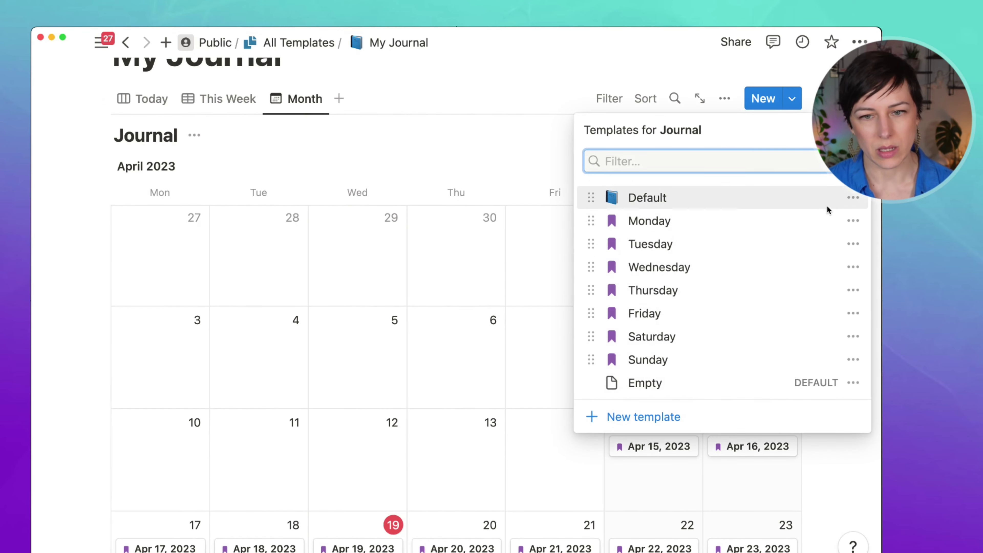
{"action": "left_click", "coordinate": [851, 222]}
{"action": "left_click", "coordinate": [717, 228]}
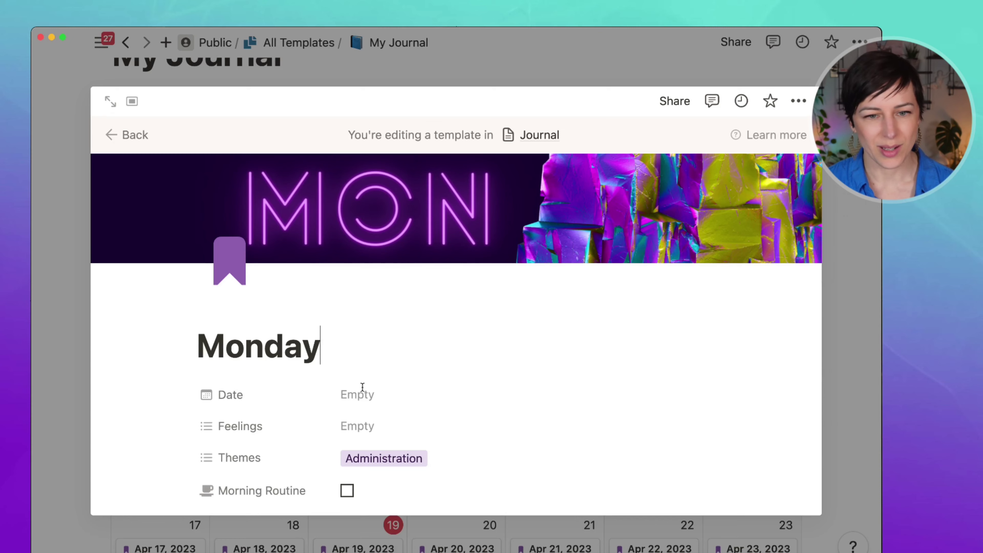
{"action": "scroll", "coordinate": [372, 399], "scroll_direction": "down", "scroll_amount": 2}
{"action": "scroll", "coordinate": [385, 408], "scroll_direction": "down", "scroll_amount": 3}
{"action": "scroll", "coordinate": [384, 408], "scroll_direction": "down", "scroll_amount": 3}
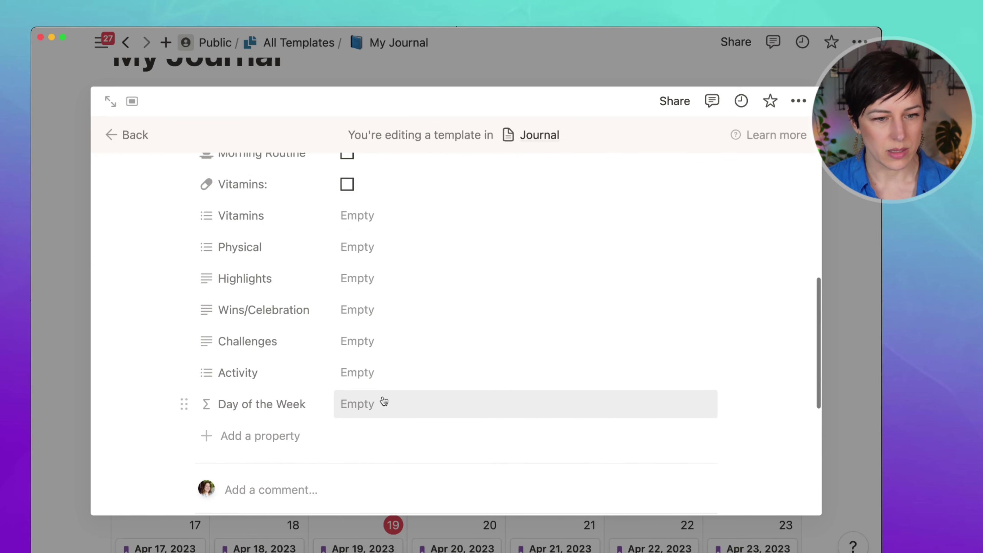
{"action": "left_click", "coordinate": [384, 375]}
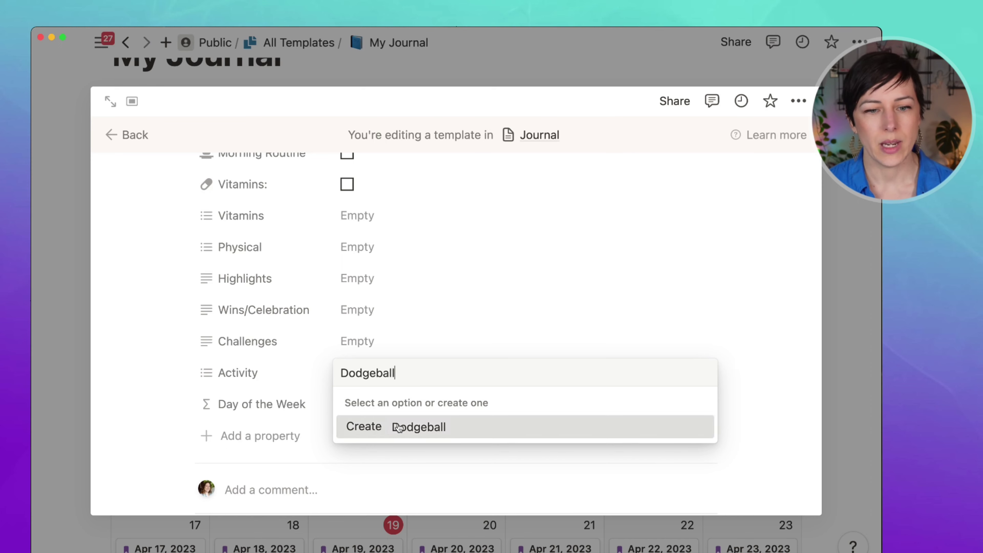
{"action": "key", "text": "Return"}
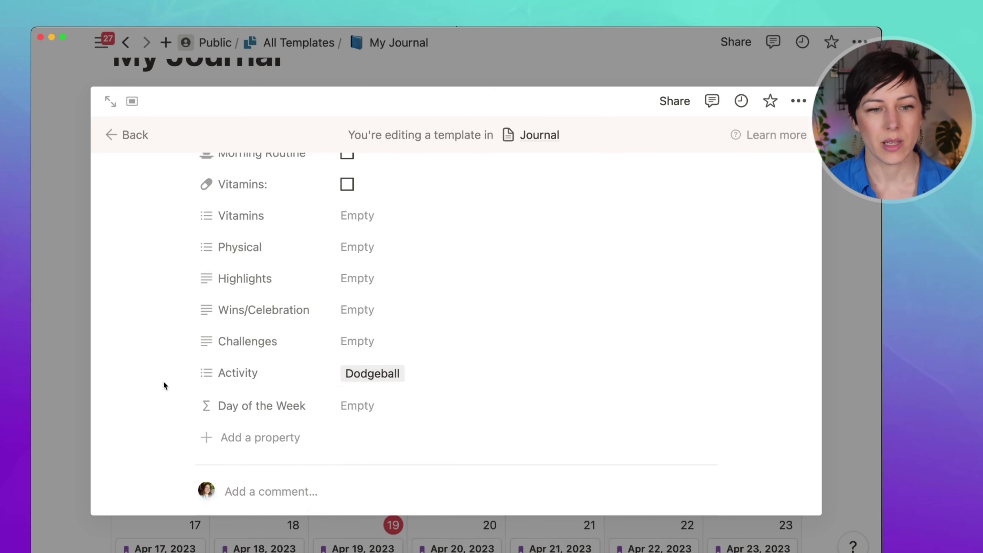
{"action": "left_click", "coordinate": [859, 268]}
- Show the Activity property on the cards of the Today board
{"action": "left_click", "coordinate": [154, 100]}
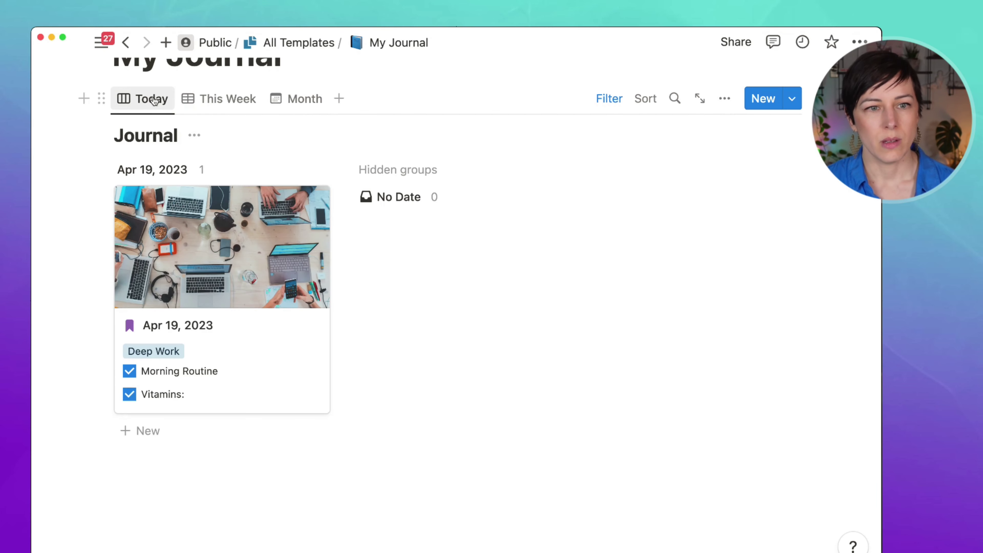
{"action": "left_click", "coordinate": [724, 99]}
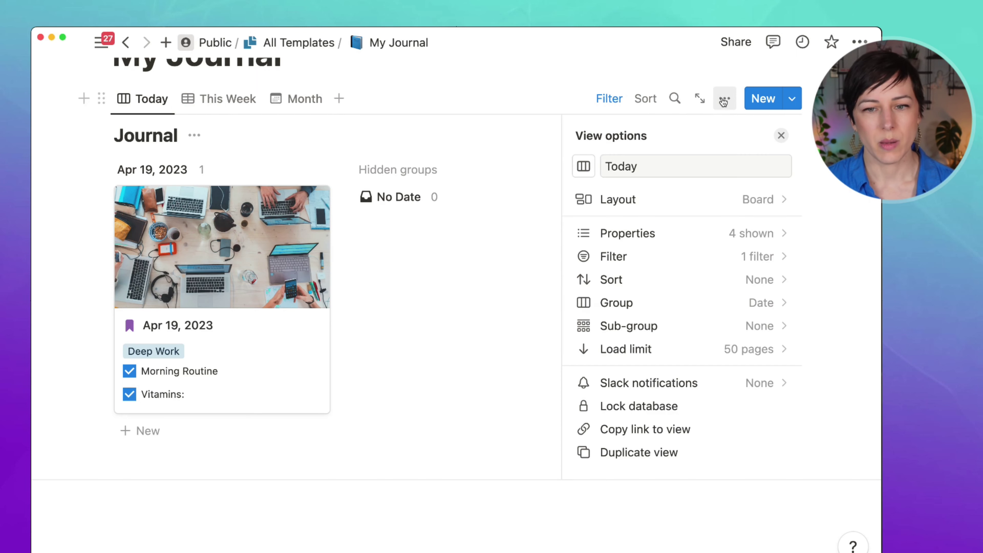
{"action": "left_click", "coordinate": [739, 234]}
{"action": "scroll", "coordinate": [693, 336], "scroll_direction": "down", "scroll_amount": 5}
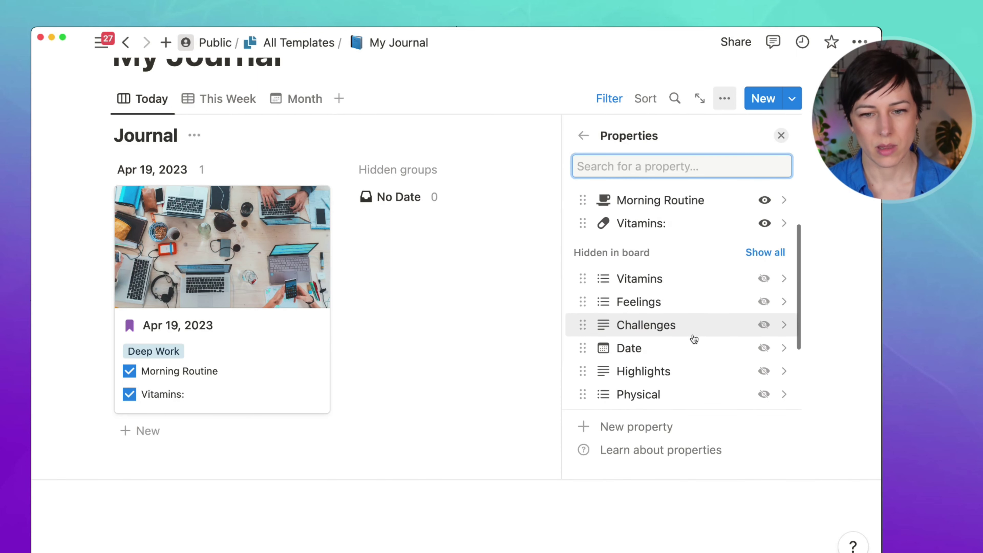
{"action": "left_click", "coordinate": [761, 365]}
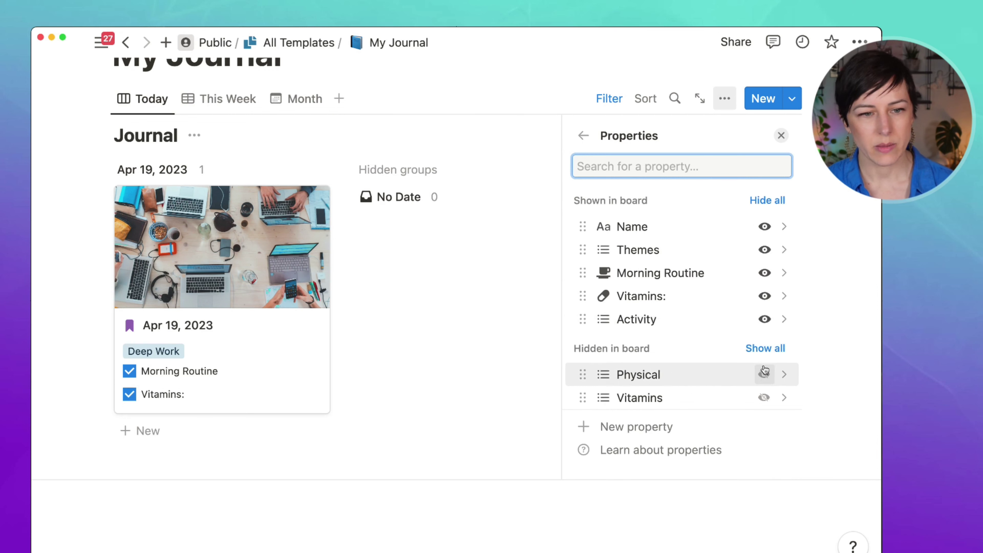
{"action": "left_click", "coordinate": [781, 135]}
- Set the Activity of the Apr 19, 2023 entry to Pilates
{"action": "left_click", "coordinate": [325, 337]}
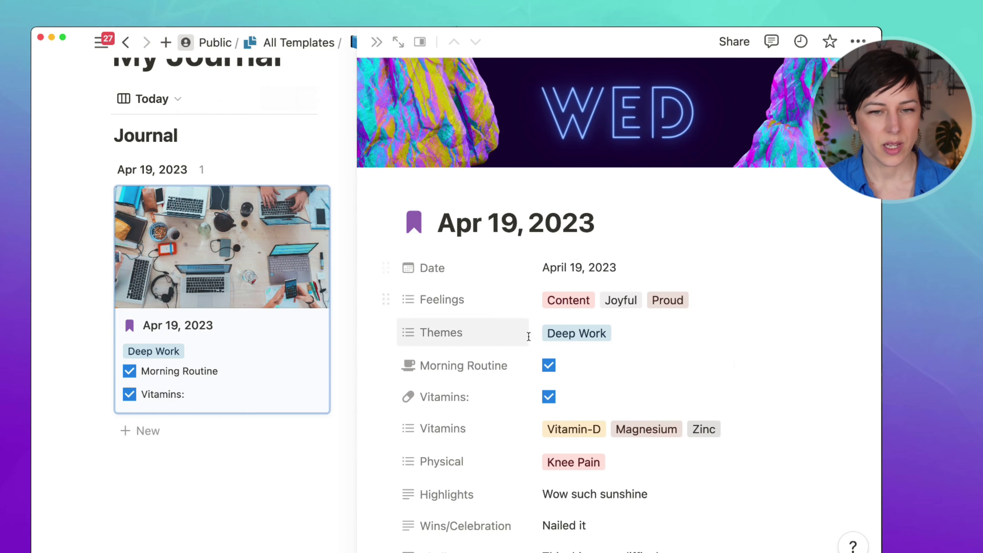
{"action": "scroll", "coordinate": [510, 322], "scroll_direction": "down", "scroll_amount": 6}
{"action": "left_click", "coordinate": [566, 340]}
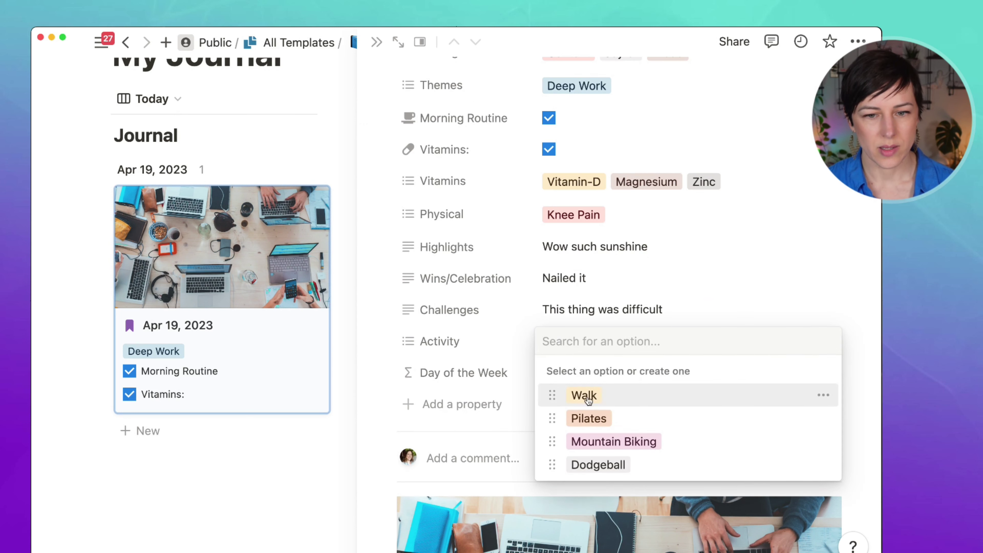
{"action": "left_click", "coordinate": [604, 426]}
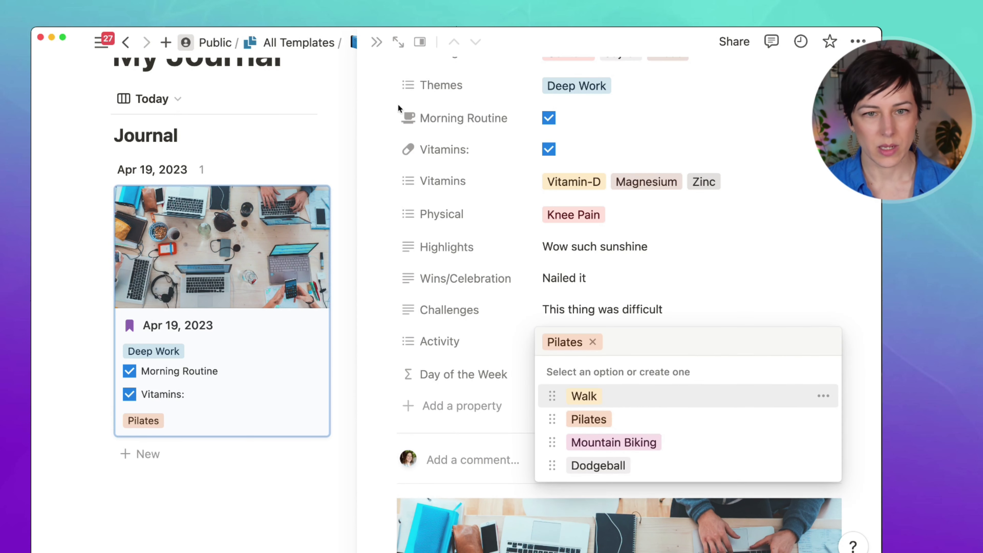
- Add Walk to the Activity of the Apr 19, 2023 entry and close the entry
{"action": "left_click", "coordinate": [603, 386]}
{"action": "left_click", "coordinate": [382, 120]}
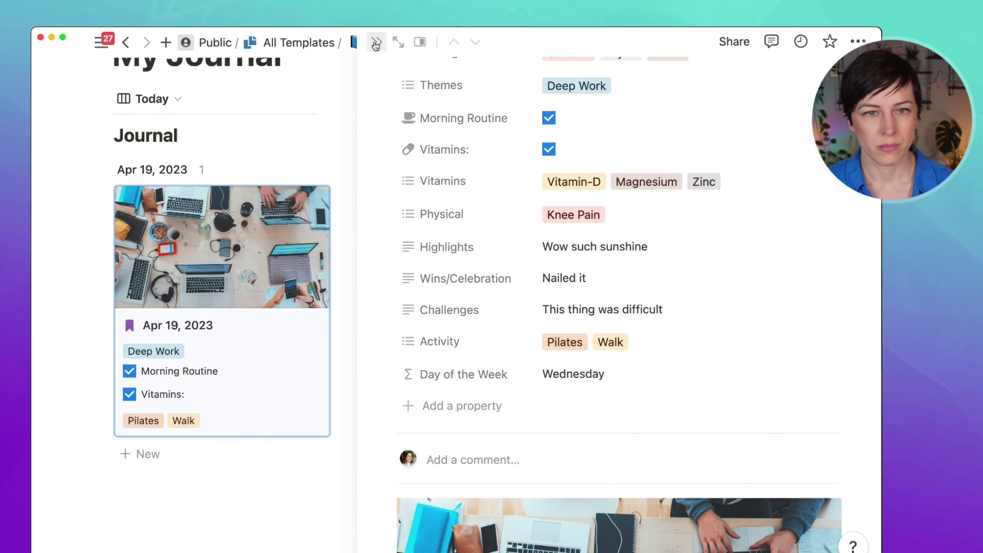
{"action": "left_click", "coordinate": [376, 42]}
- Reorder the Today board's card properties so Activity comes directly after Themes
{"action": "left_click", "coordinate": [728, 102]}
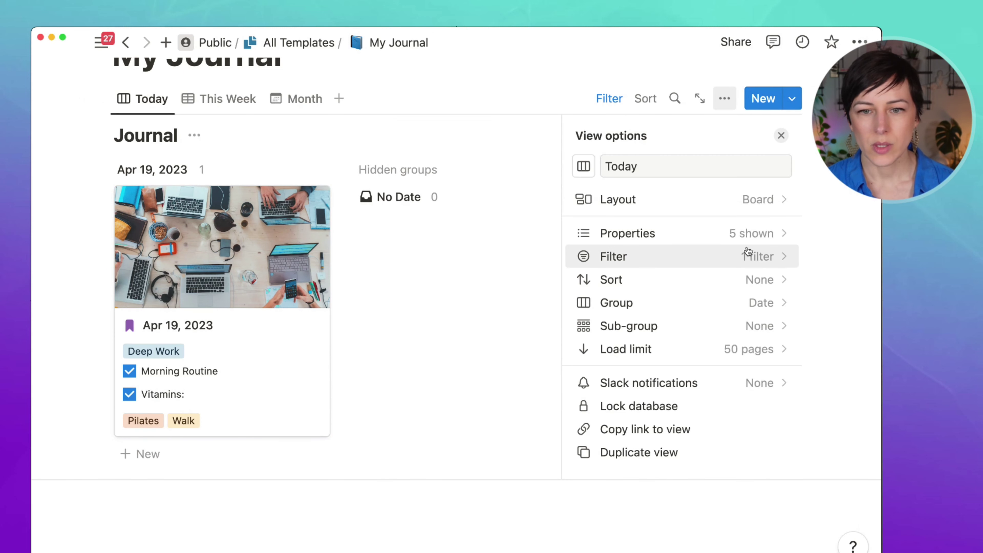
{"action": "left_click", "coordinate": [756, 235]}
{"action": "left_click_drag", "start_coordinate": [582, 320], "coordinate": [583, 273]}
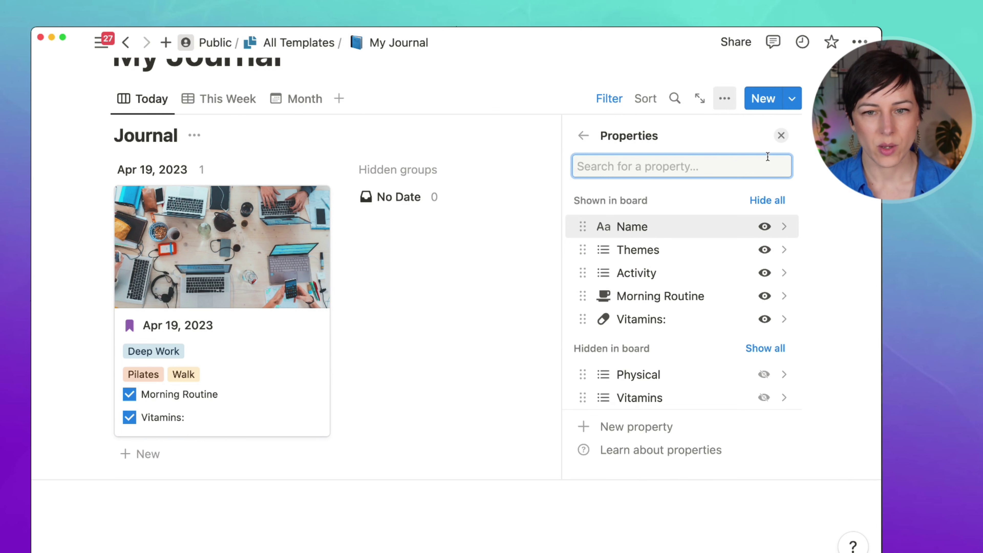
{"action": "left_click", "coordinate": [780, 135]}
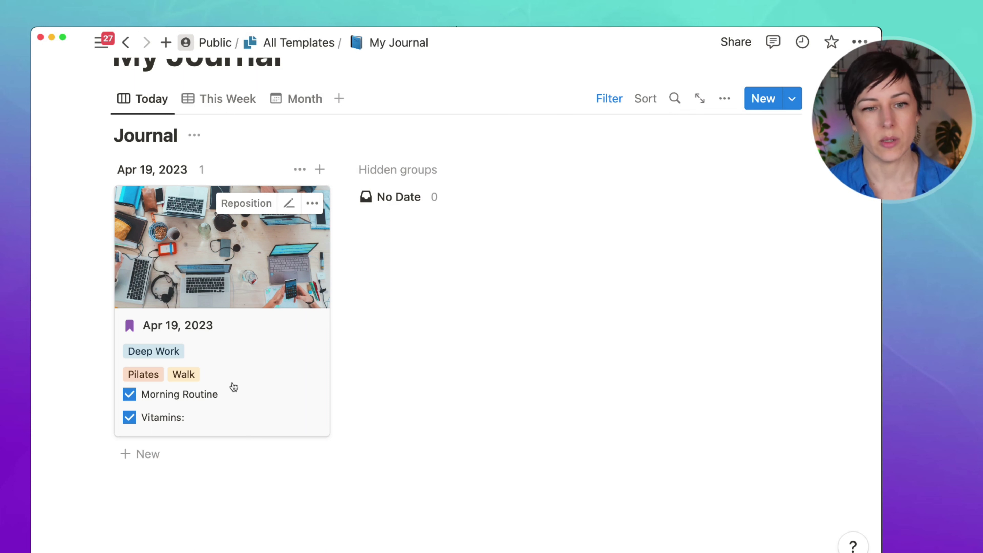
- Try Page cover as the Today board's card preview and return it to Page content
{"action": "left_click", "coordinate": [724, 98]}
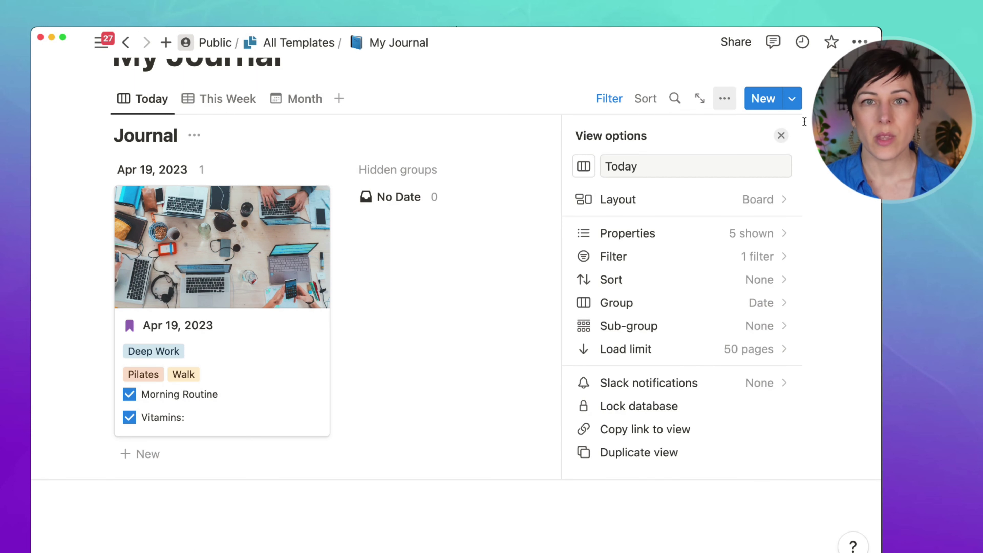
{"action": "left_click", "coordinate": [675, 207]}
{"action": "left_click", "coordinate": [702, 351]}
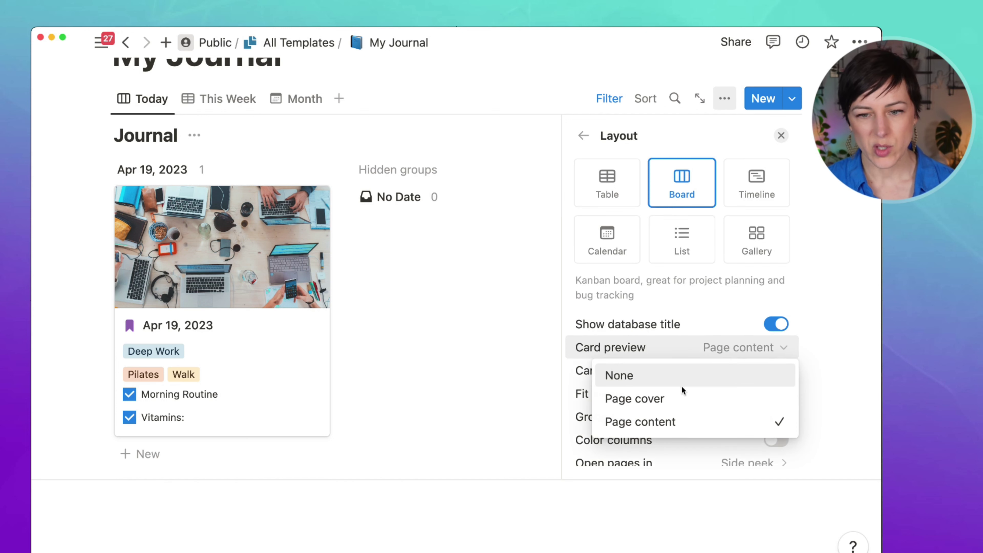
{"action": "left_click", "coordinate": [682, 400]}
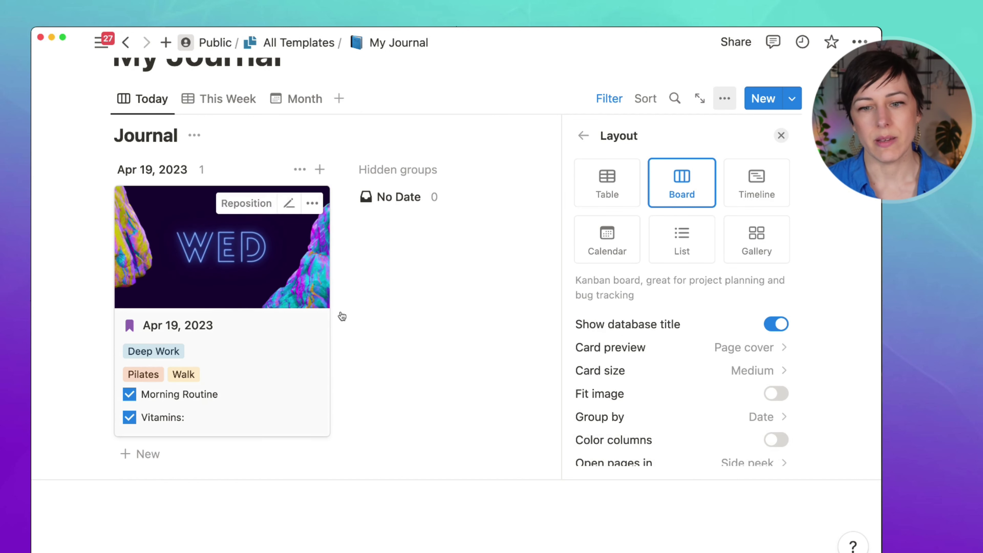
{"action": "left_click", "coordinate": [706, 349]}
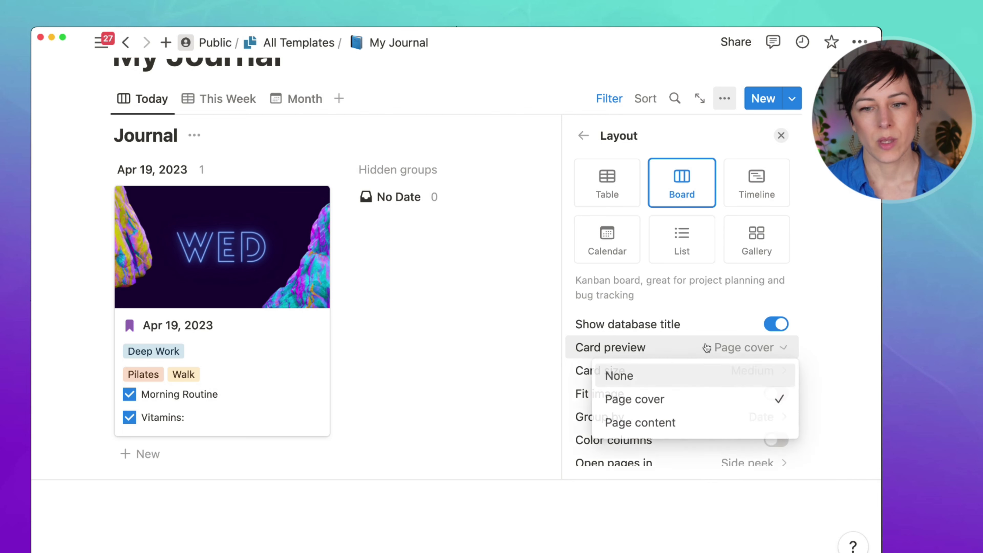
{"action": "left_click", "coordinate": [694, 422]}
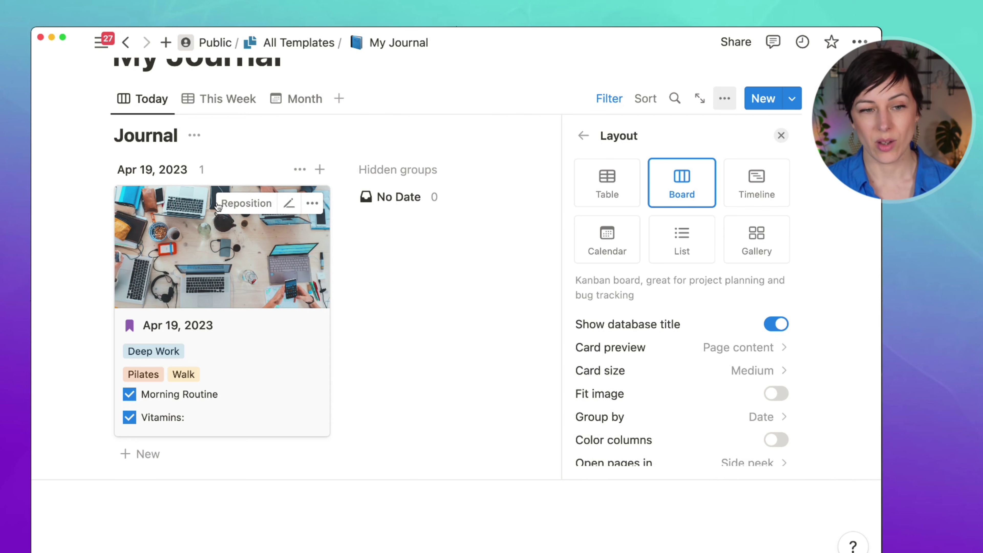
- Show the Morning Routine and Vitamins: checkboxes on the entries of the Month calendar
{"action": "left_click", "coordinate": [233, 102]}
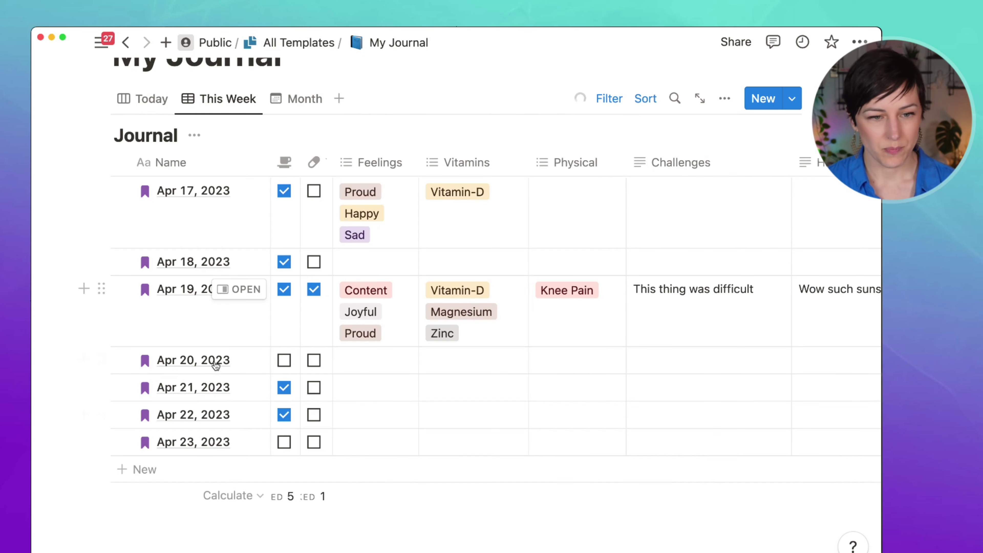
{"action": "left_click", "coordinate": [236, 361]}
{"action": "scroll", "coordinate": [480, 399], "scroll_direction": "down", "scroll_amount": 10}
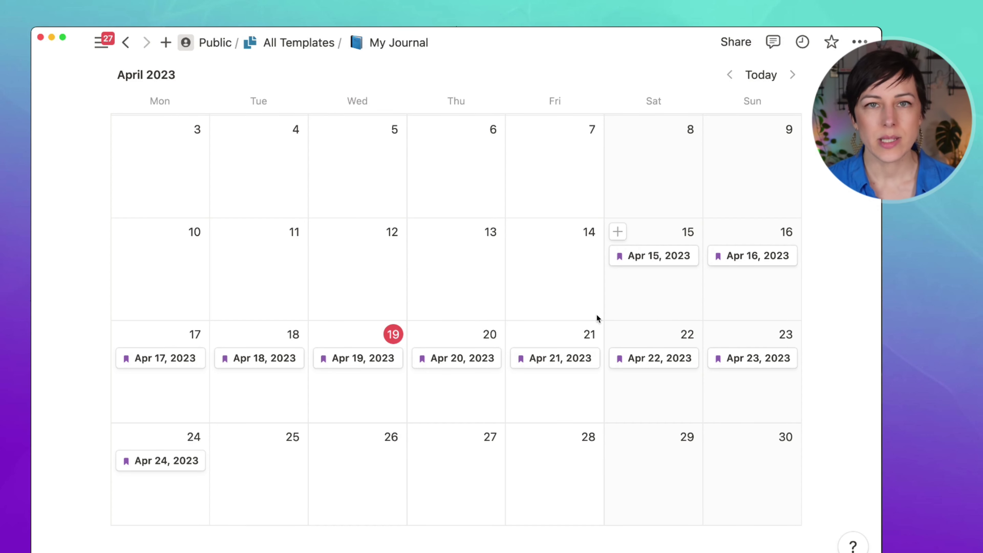
{"action": "scroll", "coordinate": [604, 313], "scroll_direction": "up", "scroll_amount": 5}
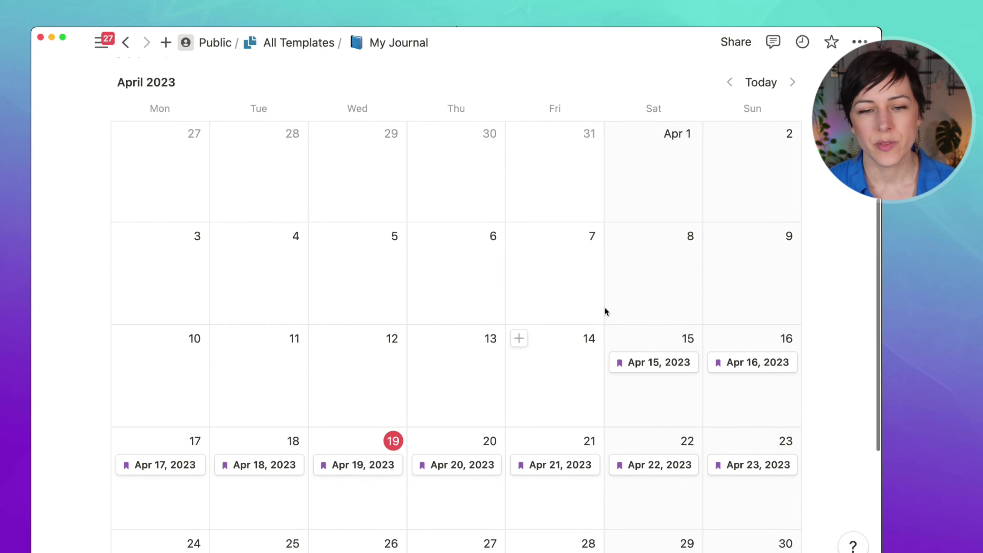
{"action": "scroll", "coordinate": [681, 232], "scroll_direction": "up", "scroll_amount": 3}
{"action": "left_click", "coordinate": [724, 213]}
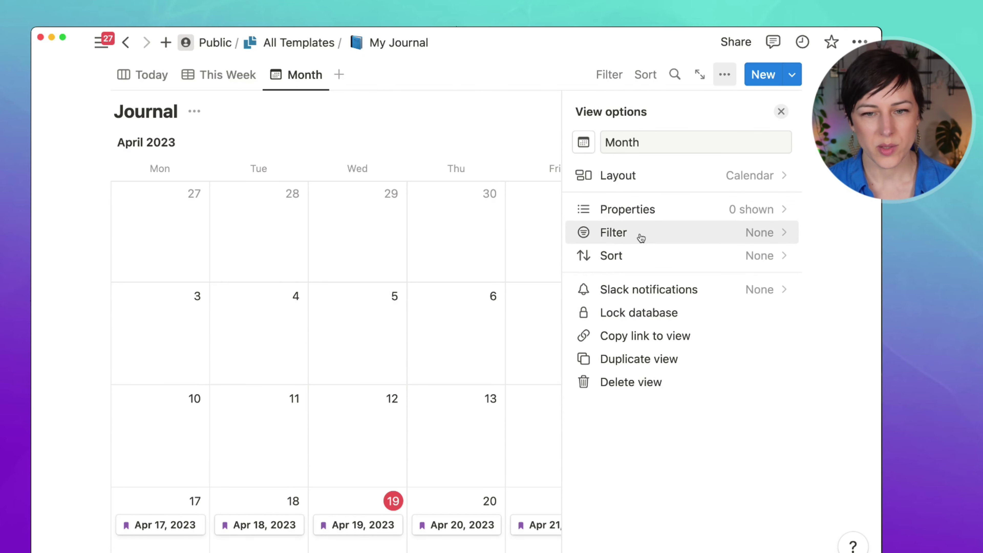
{"action": "left_click", "coordinate": [648, 217]}
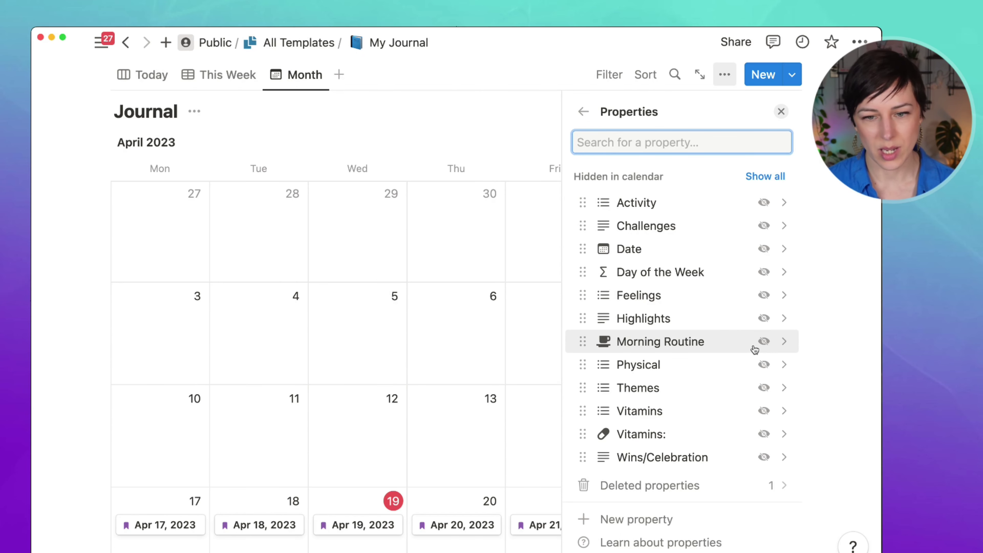
{"action": "left_click", "coordinate": [764, 341]}
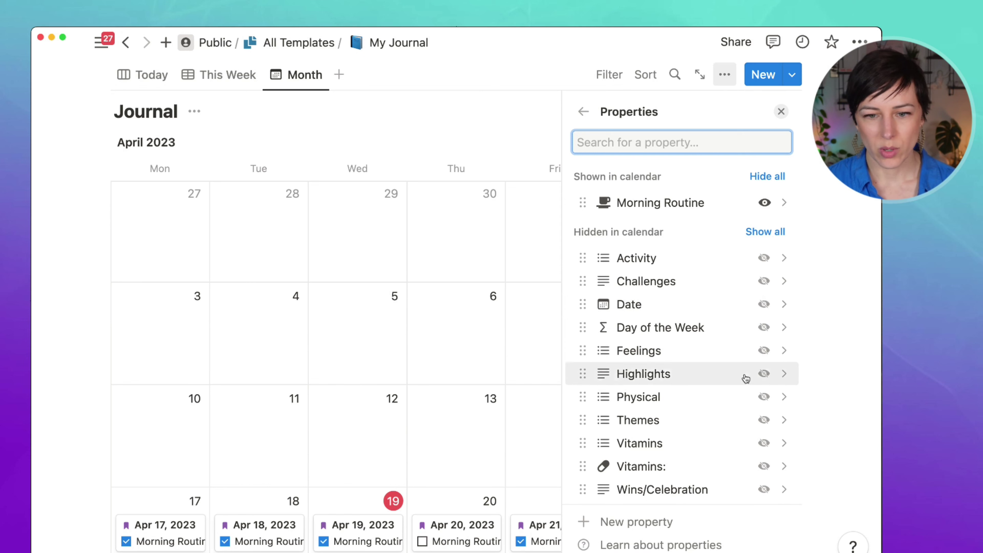
{"action": "left_click", "coordinate": [764, 465]}
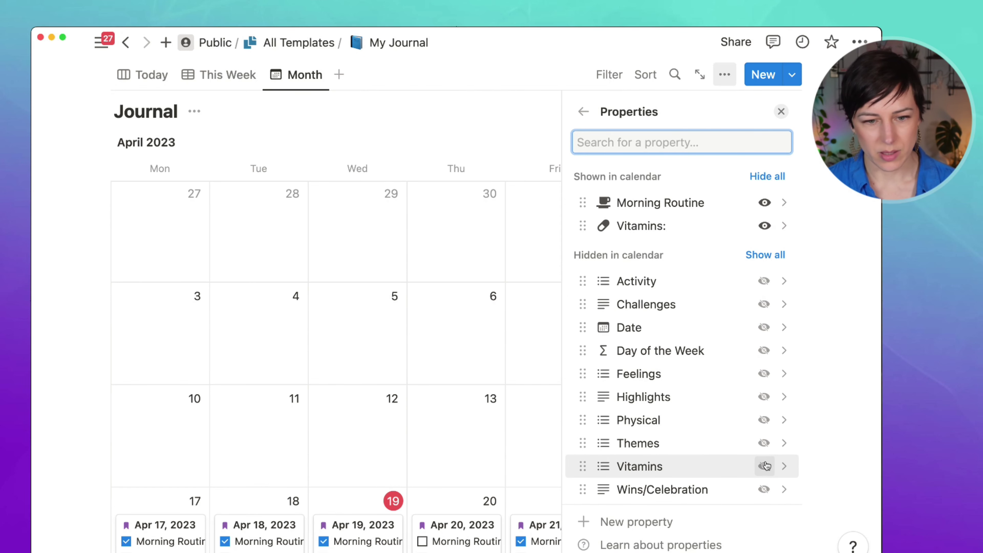
{"action": "left_click", "coordinate": [783, 111]}
- Show the Themes property on the Month calendar's entries and review the calendar
{"action": "scroll", "coordinate": [235, 358], "scroll_direction": "down", "scroll_amount": 2}
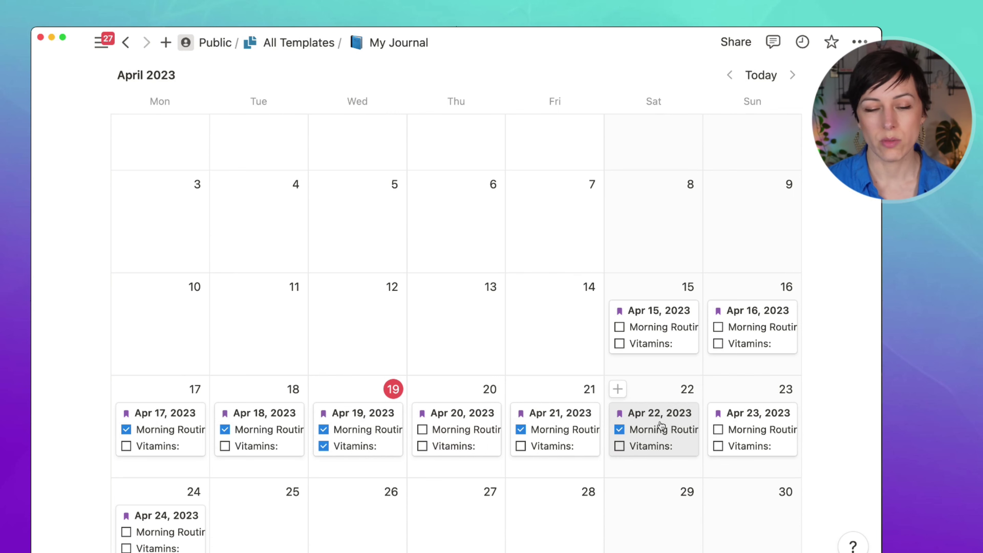
{"action": "scroll", "coordinate": [697, 184], "scroll_direction": "up", "scroll_amount": 3}
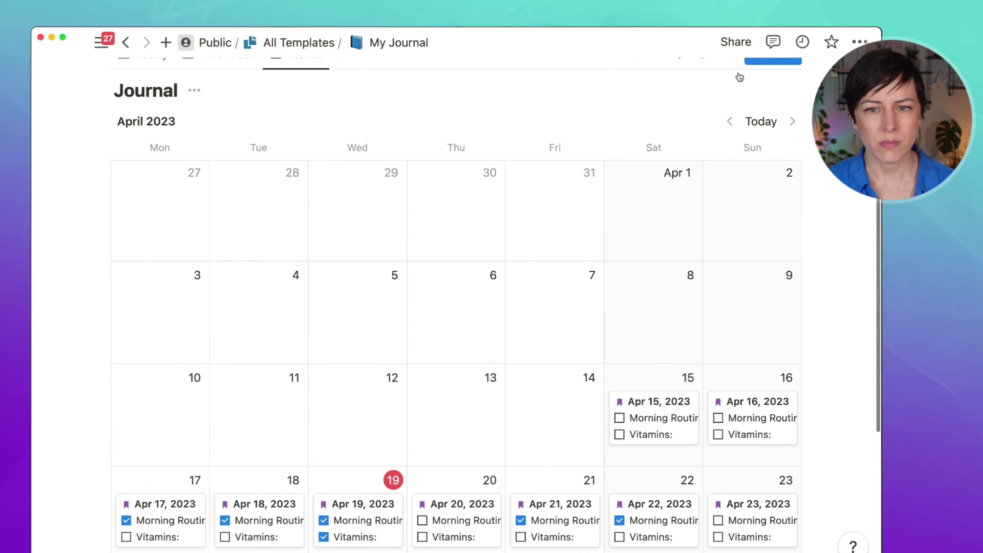
{"action": "left_click", "coordinate": [725, 76]}
{"action": "left_click", "coordinate": [716, 210]}
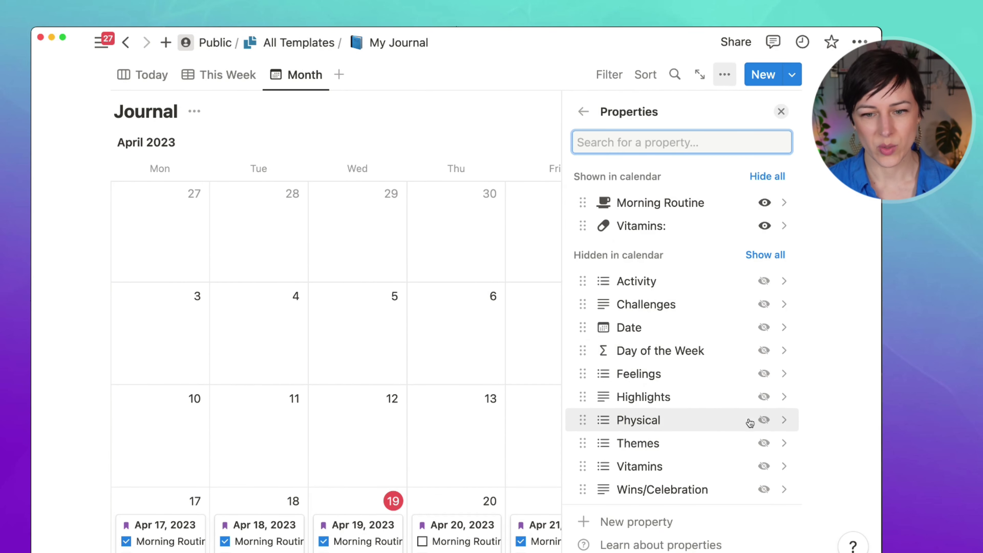
{"action": "left_click", "coordinate": [762, 442]}
{"action": "left_click", "coordinate": [780, 113]}
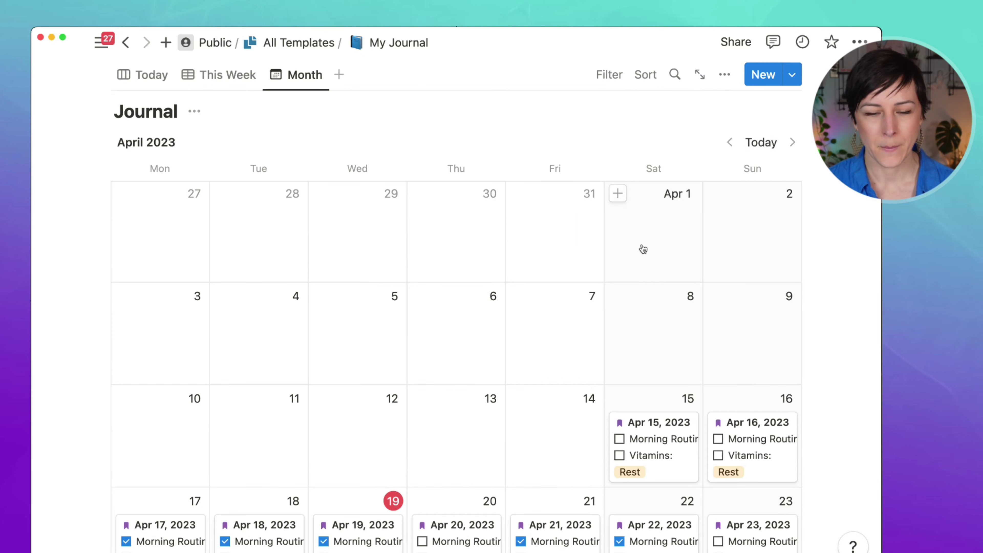
{"action": "scroll", "coordinate": [257, 441], "scroll_direction": "down", "scroll_amount": 1}
{"action": "scroll", "coordinate": [279, 408], "scroll_direction": "down", "scroll_amount": 2}
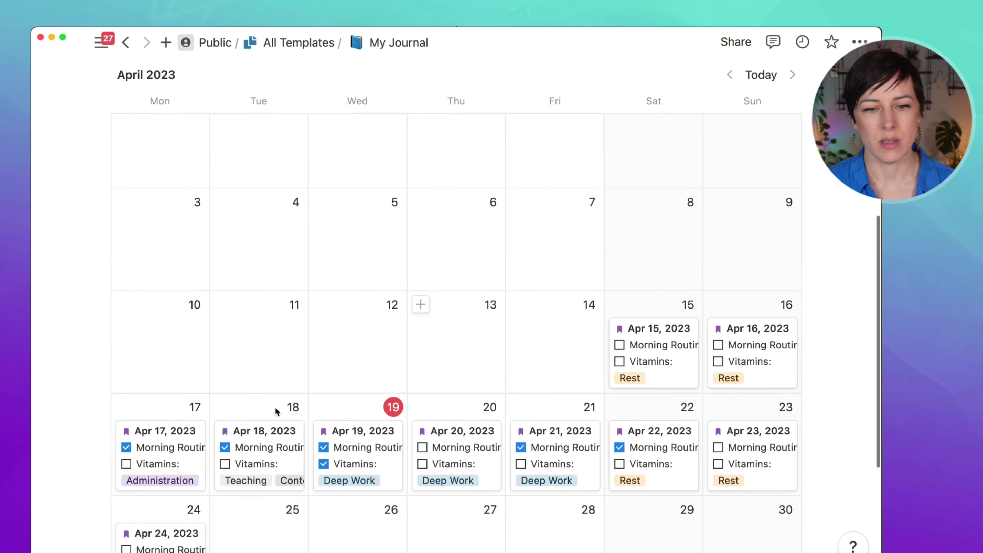
- Return to the Today view and add the My Journal page to the favorites
{"action": "scroll", "coordinate": [735, 424], "scroll_direction": "up", "scroll_amount": 5}
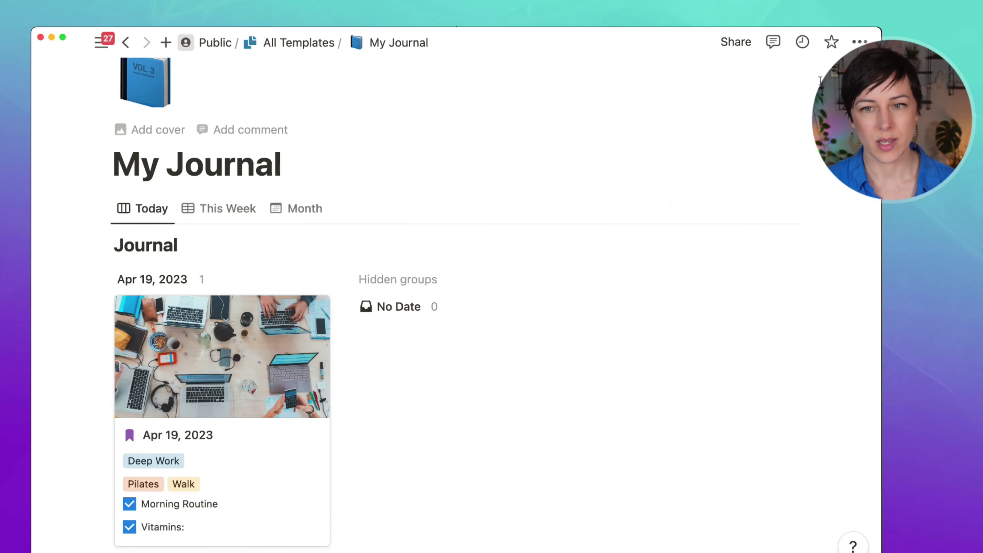
{"action": "left_click", "coordinate": [831, 42]}
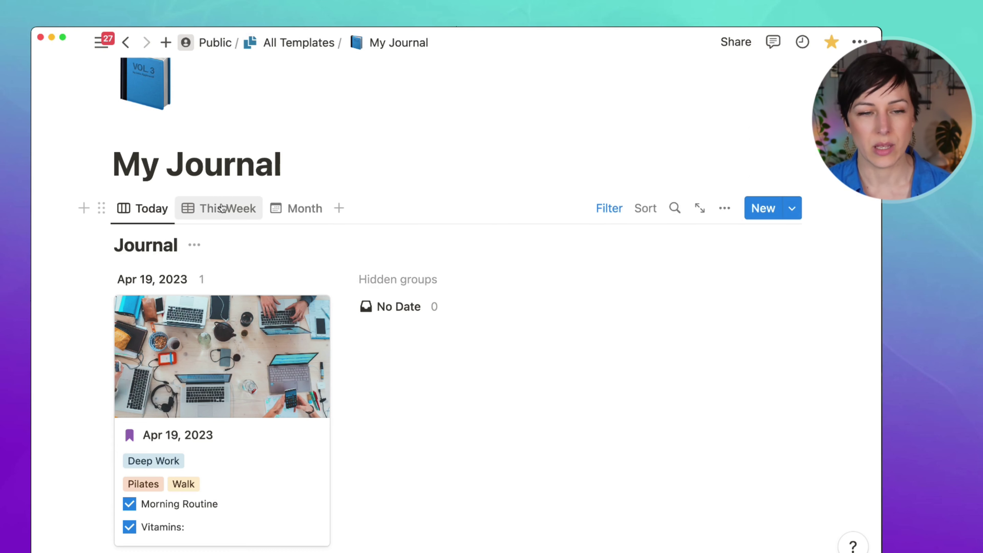
- Add a new view with the Board layout to the Journal database, leaving it unnamed
{"action": "scroll", "coordinate": [223, 208], "scroll_direction": "down", "scroll_amount": 1}
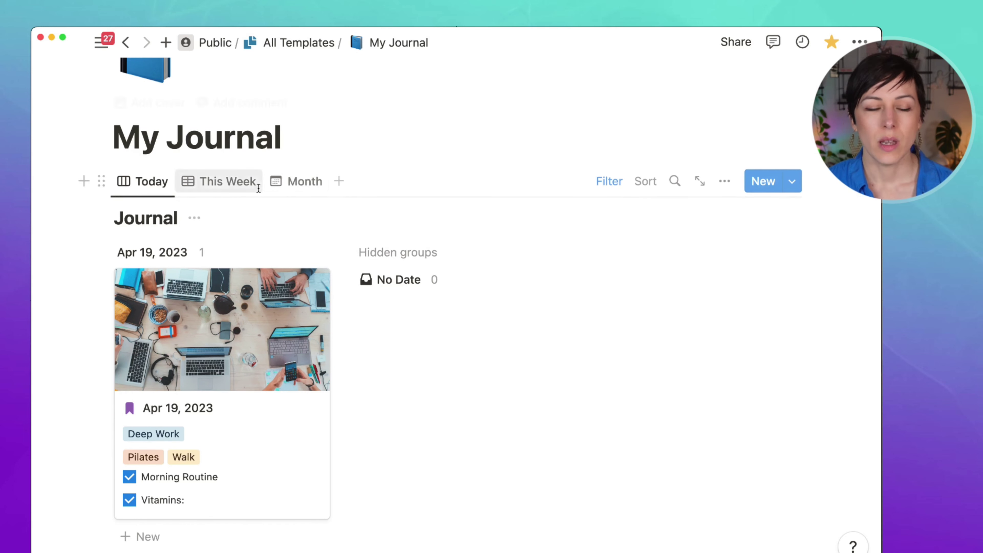
{"action": "left_click", "coordinate": [338, 181]}
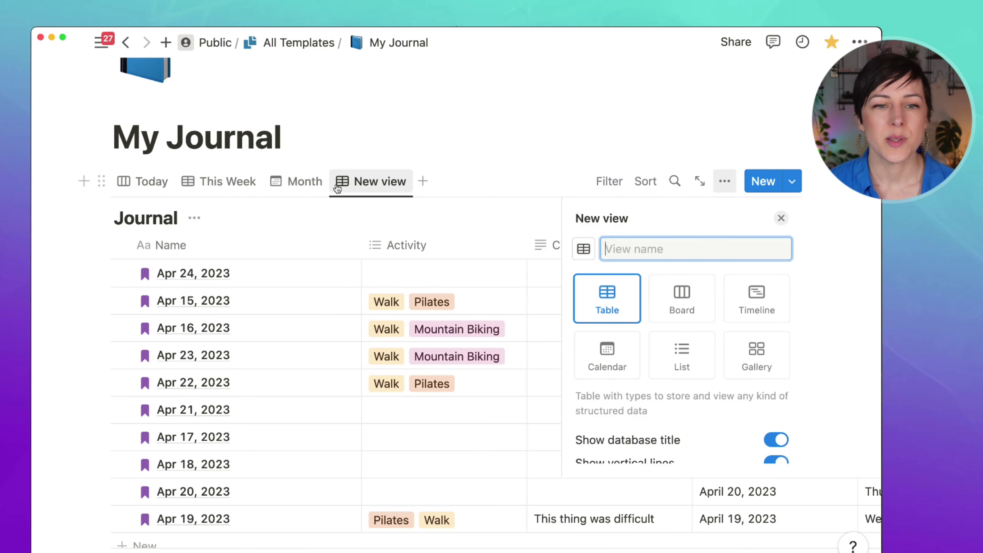
{"action": "left_click", "coordinate": [689, 297]}
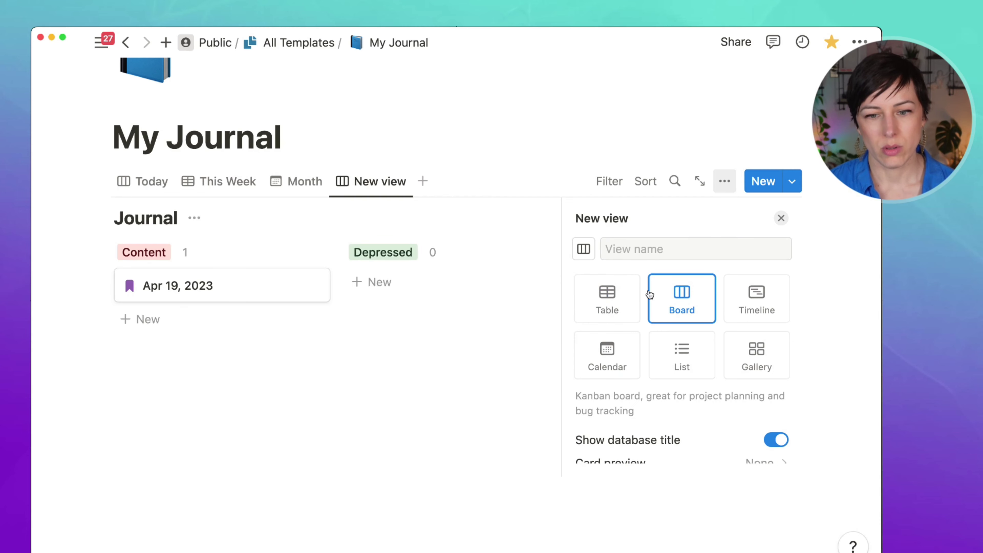
{"action": "left_click", "coordinate": [780, 218]}
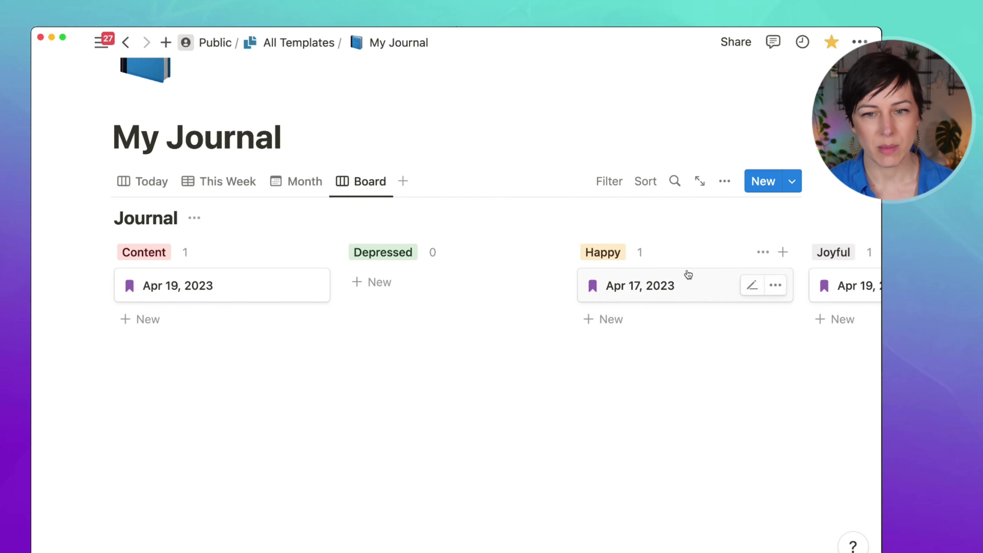
- Filter the new board by Date relative to today, This week, and save the filter for everyone
{"action": "left_click", "coordinate": [615, 185]}
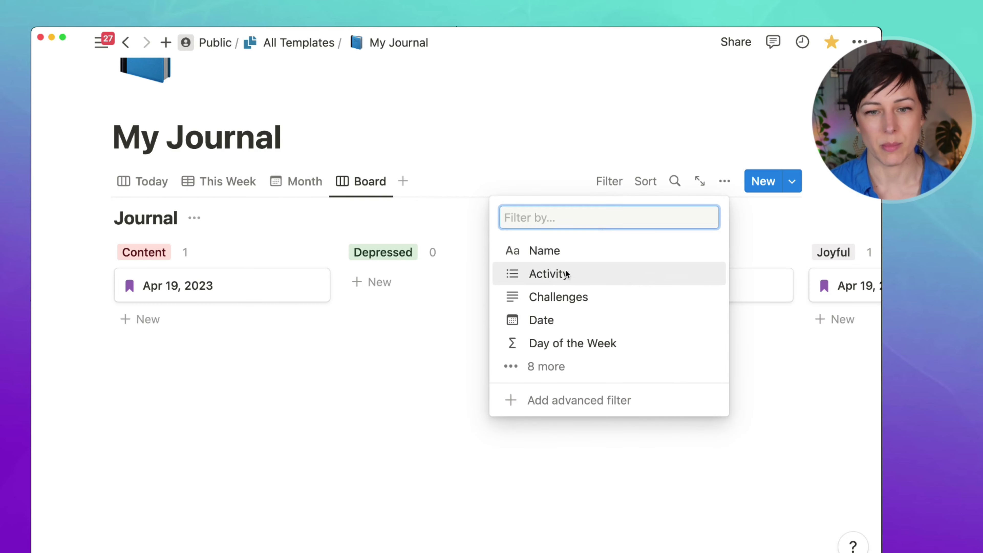
{"action": "left_click", "coordinate": [550, 327]}
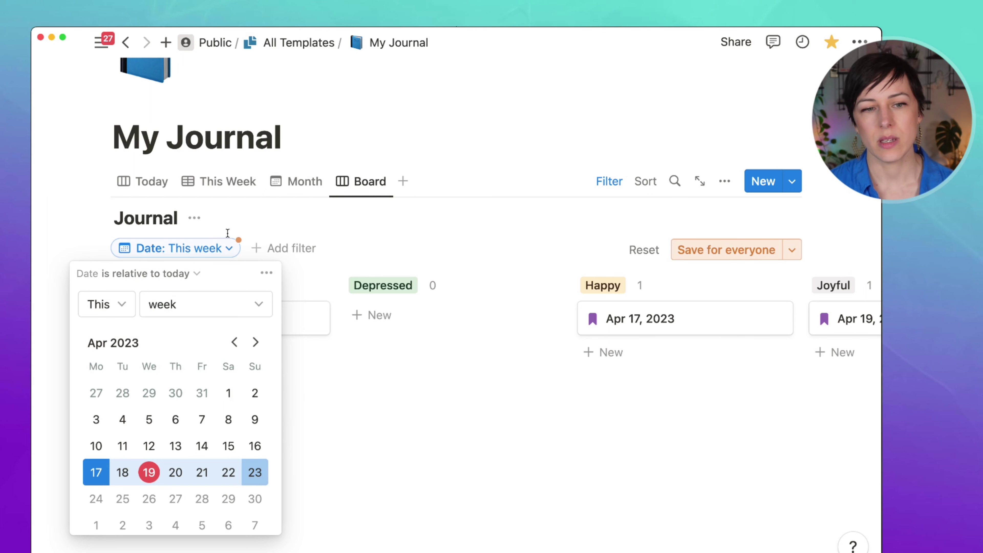
{"action": "left_click", "coordinate": [726, 250]}
- Group the new board by Date per Day and hide its empty groups
{"action": "left_click", "coordinate": [725, 181]}
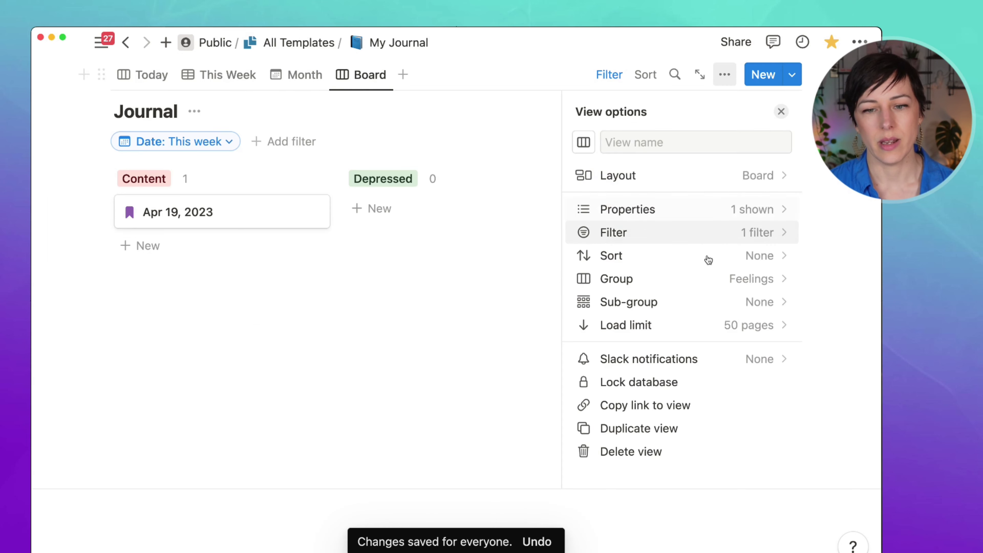
{"action": "left_click", "coordinate": [680, 283]}
{"action": "left_click", "coordinate": [724, 142]}
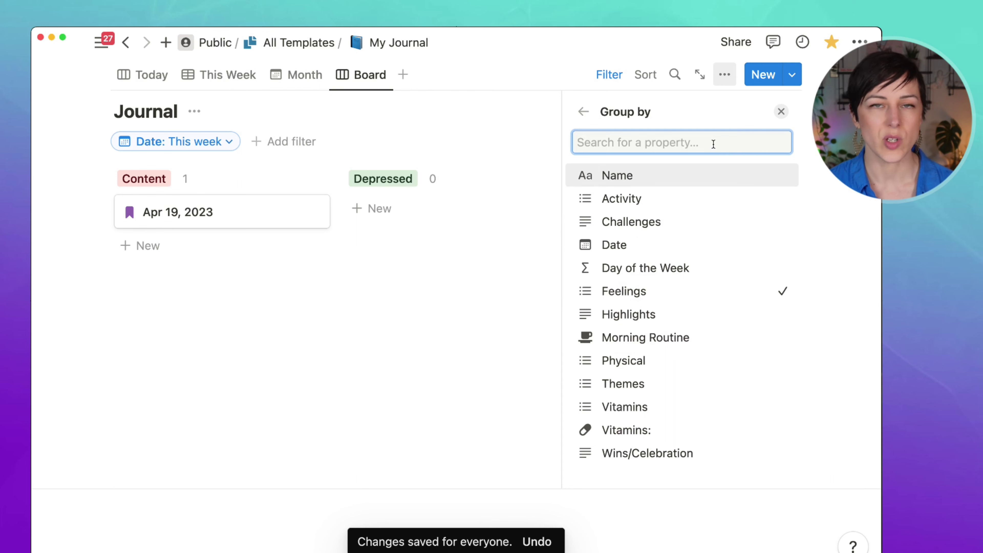
{"action": "left_click", "coordinate": [645, 248]}
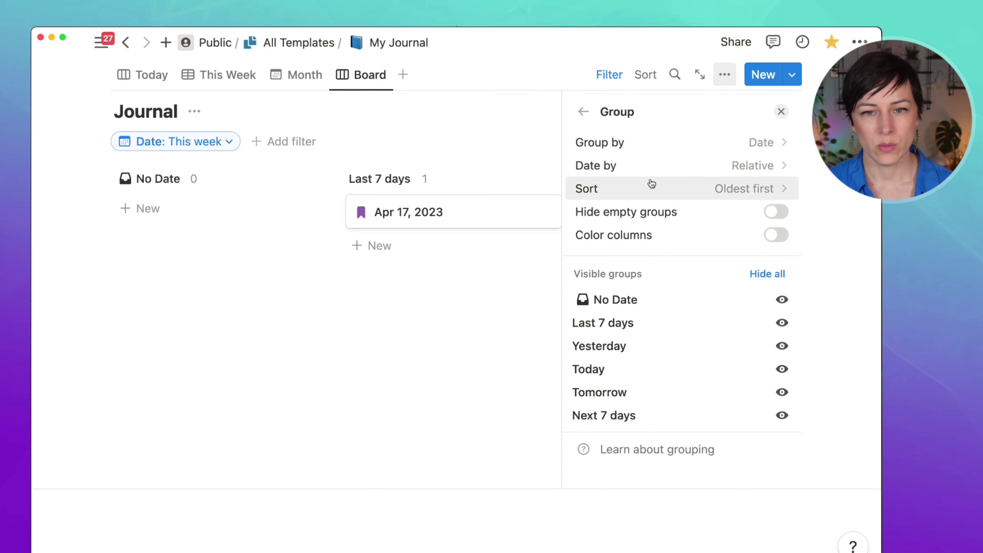
{"action": "left_click", "coordinate": [730, 169]}
{"action": "left_click", "coordinate": [708, 218]}
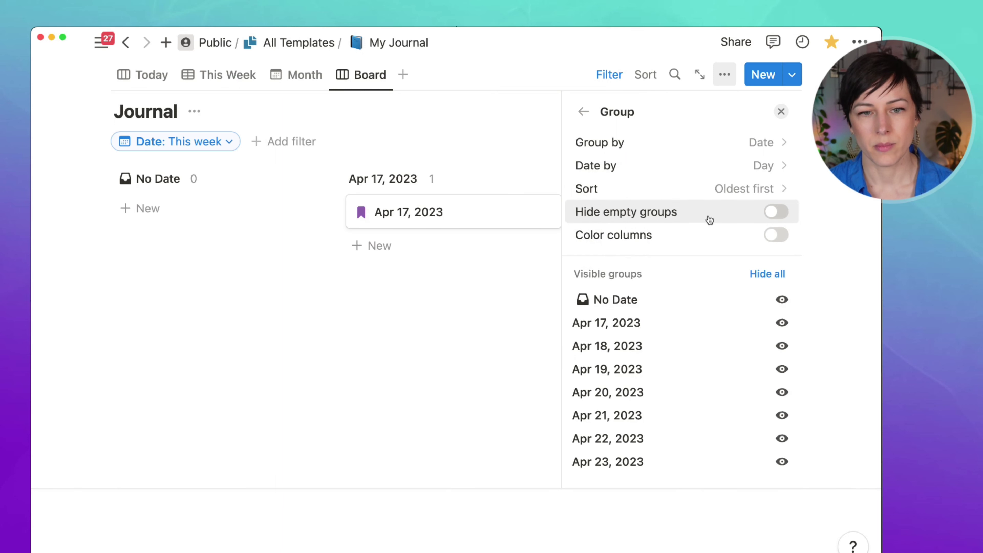
{"action": "left_click", "coordinate": [784, 215]}
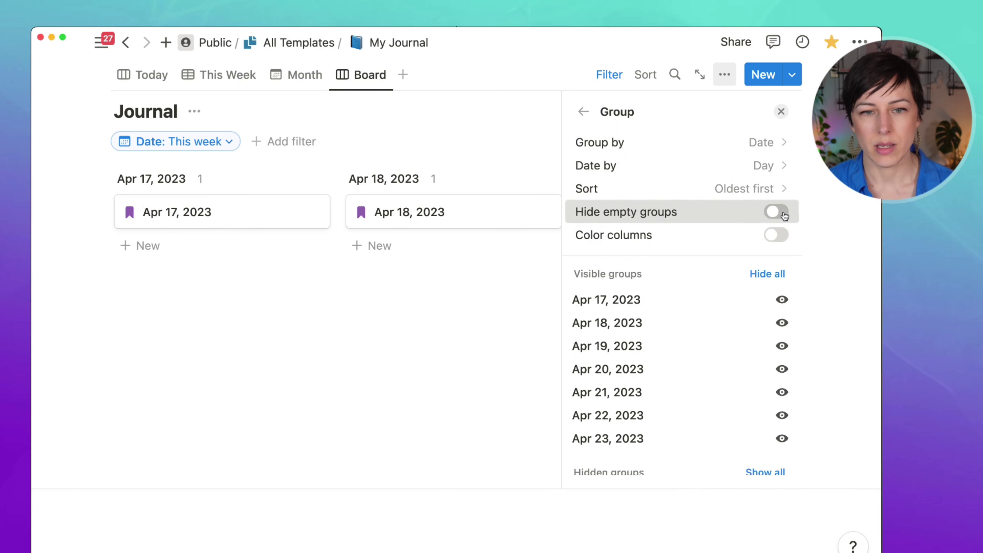
{"action": "left_click", "coordinate": [584, 111]}
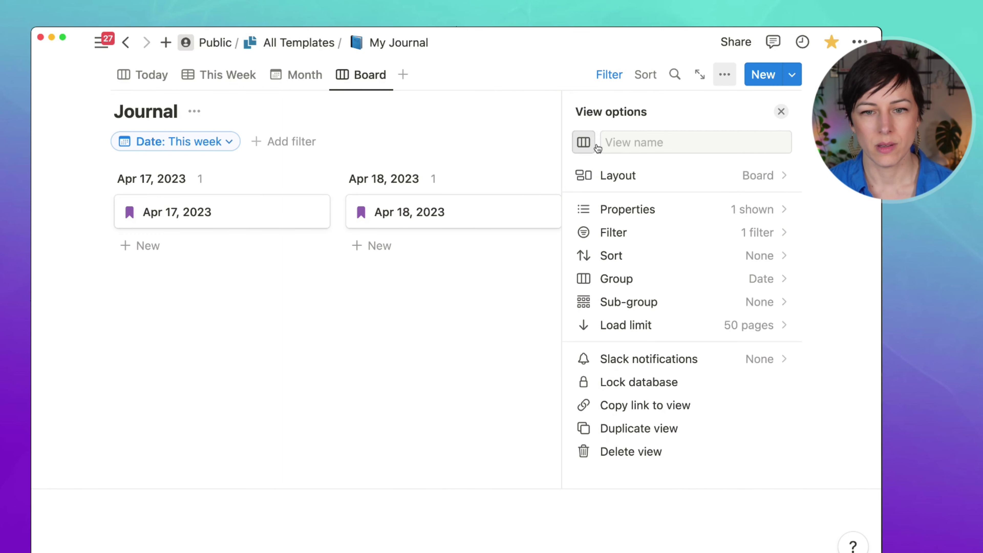
- Set the weekly board's card preview to Page content so each card shows its entry's image
{"action": "left_click", "coordinate": [666, 182]}
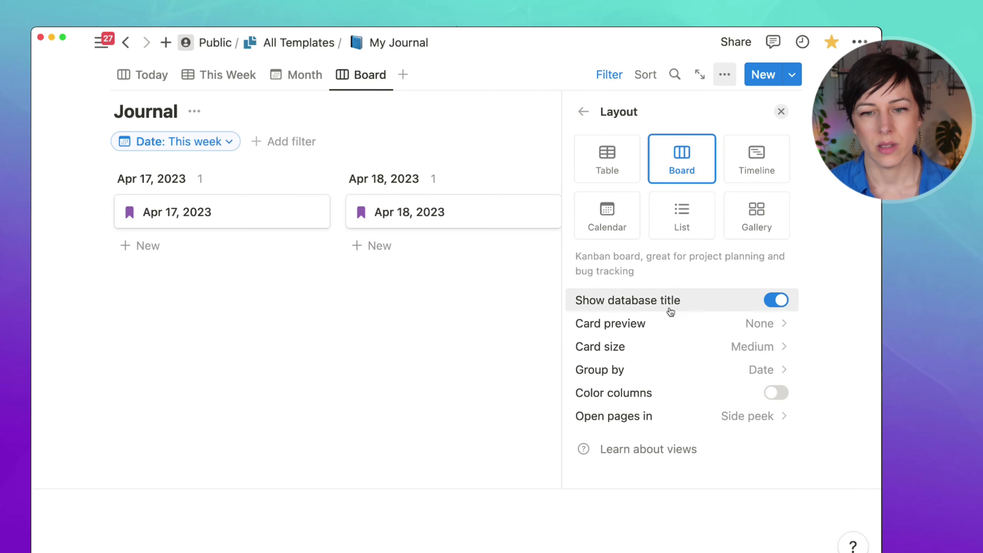
{"action": "left_click", "coordinate": [758, 327]}
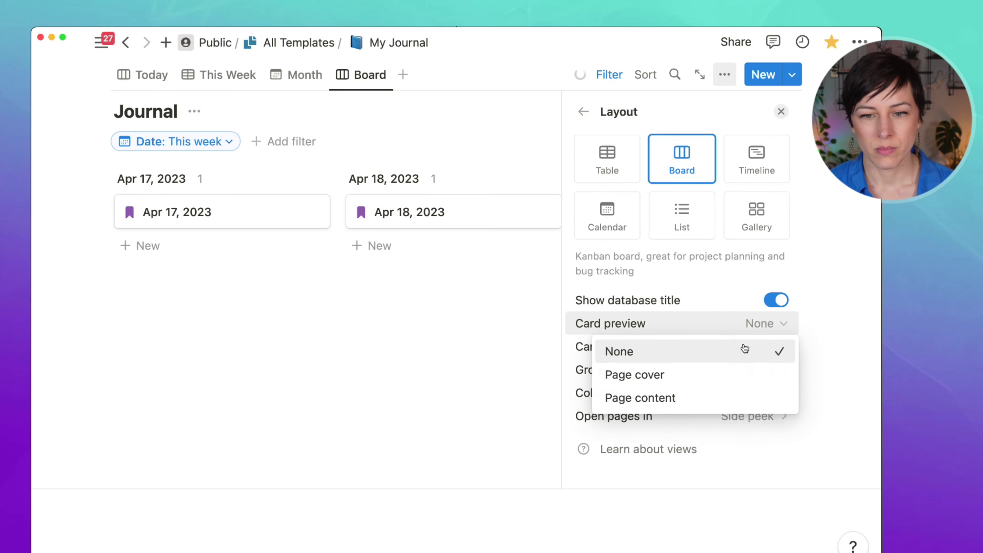
{"action": "left_click", "coordinate": [712, 386]}
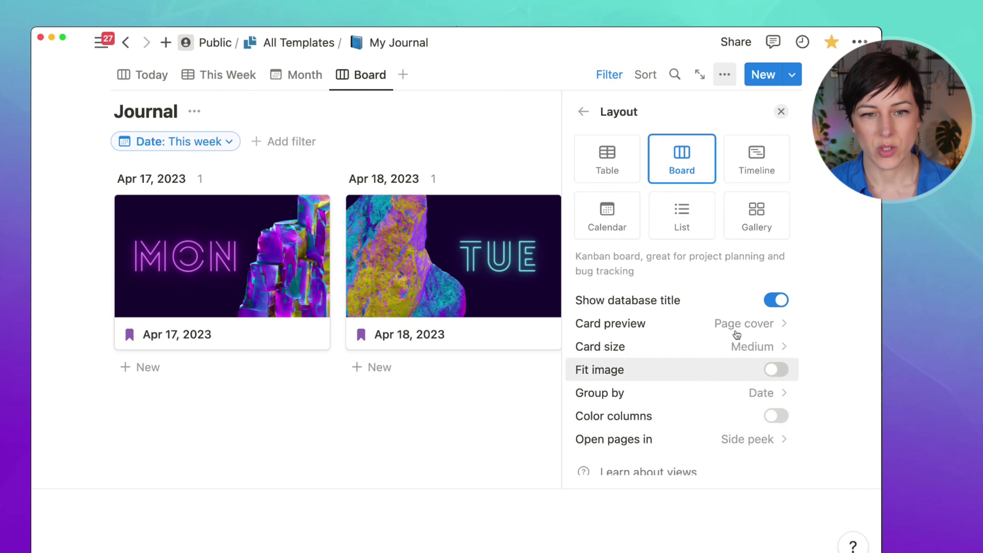
{"action": "left_click", "coordinate": [757, 323]}
{"action": "left_click", "coordinate": [689, 399]}
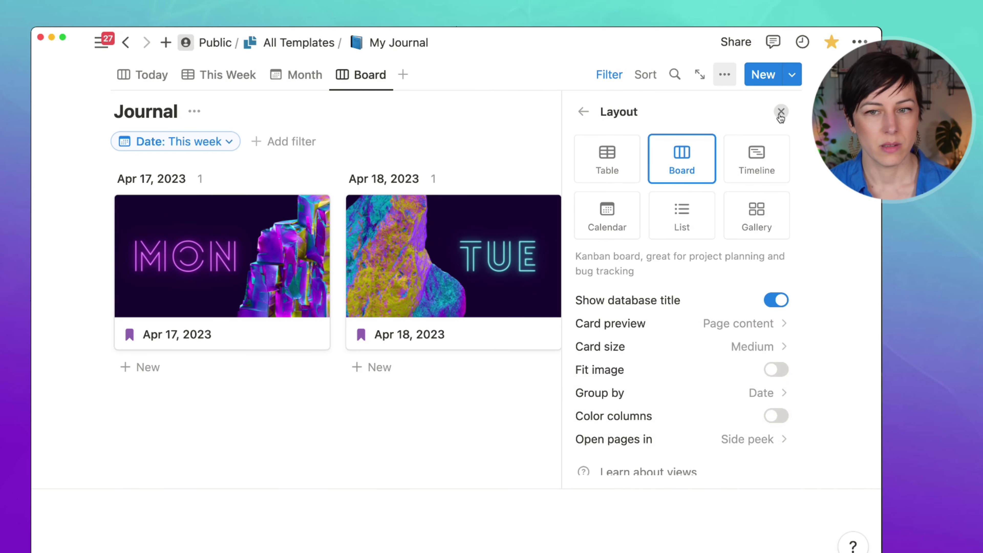
{"action": "left_click", "coordinate": [781, 112]}
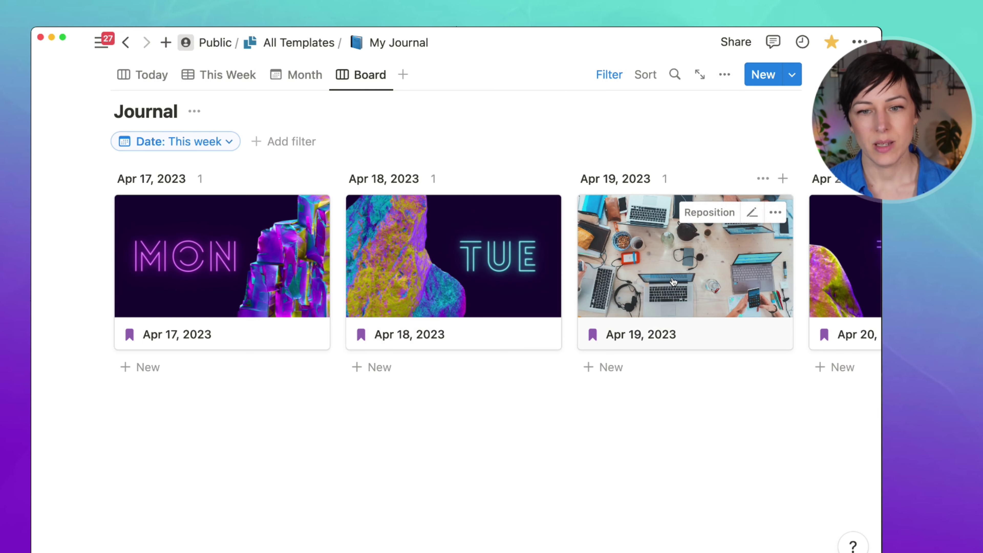
- In the Apr 20, 2023 entry, replace the THU image in the page body with an Unsplash photo of mountains reflected in a lake
{"action": "scroll", "coordinate": [674, 280], "scroll_direction": "right", "scroll_amount": 10}
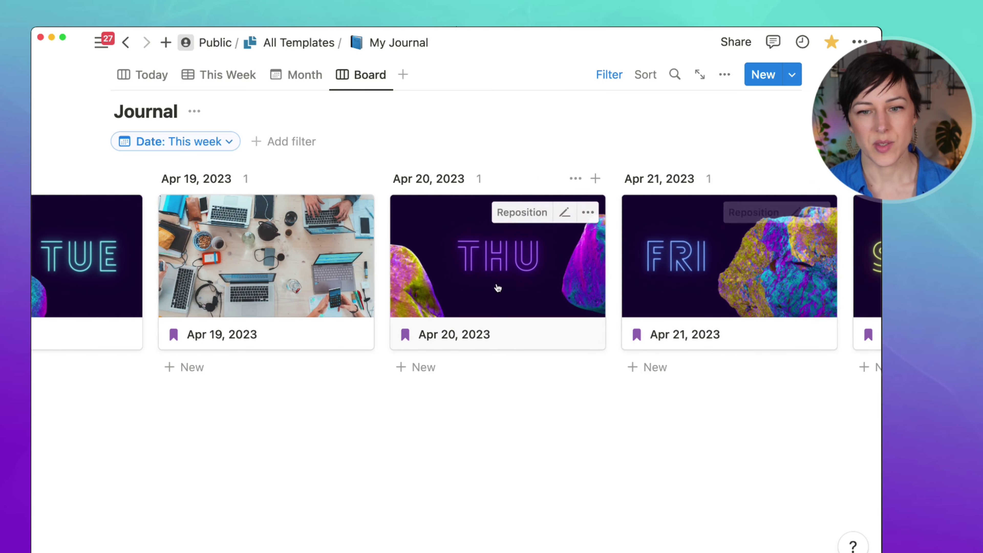
{"action": "left_click", "coordinate": [566, 290]}
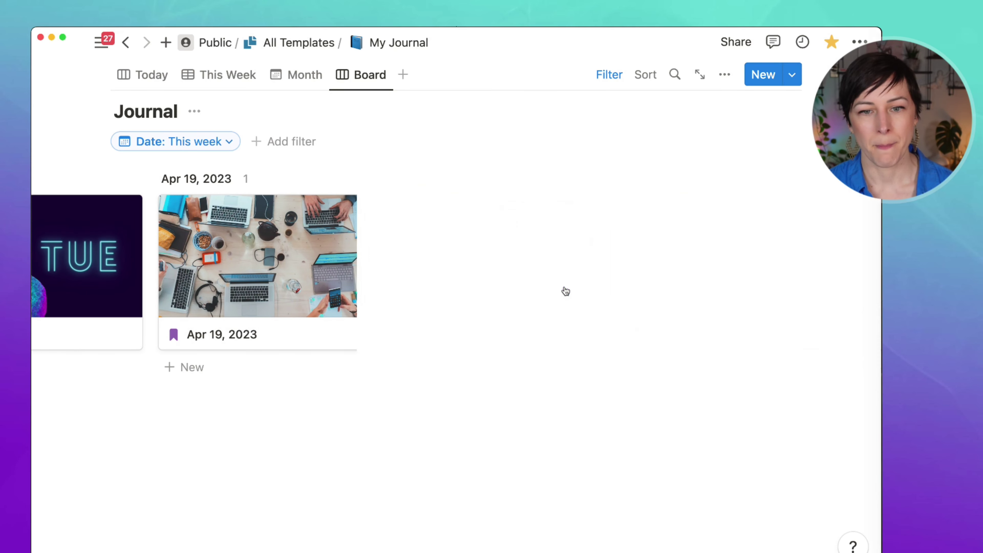
{"action": "scroll", "coordinate": [592, 286], "scroll_direction": "down", "scroll_amount": 10}
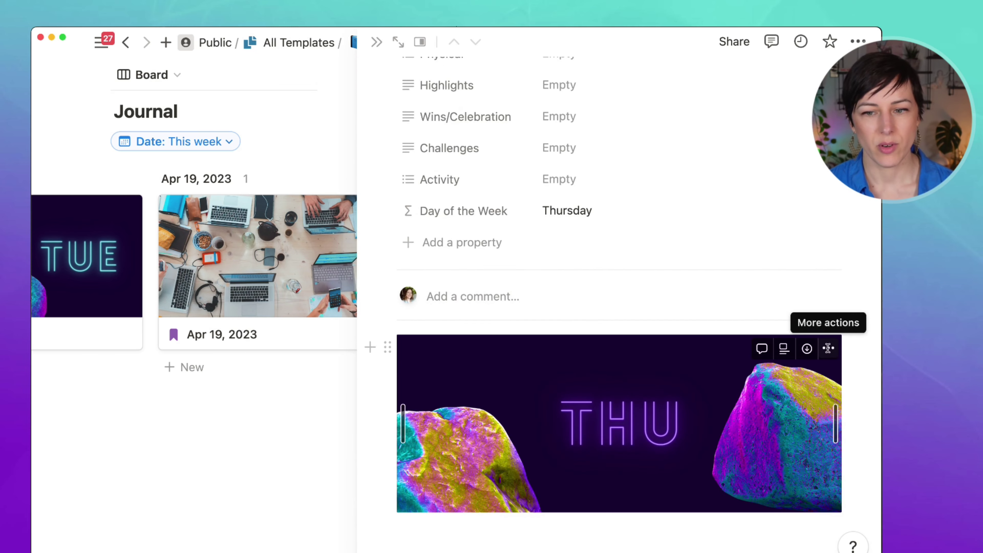
{"action": "left_click", "coordinate": [828, 348]}
{"action": "left_click", "coordinate": [718, 423]}
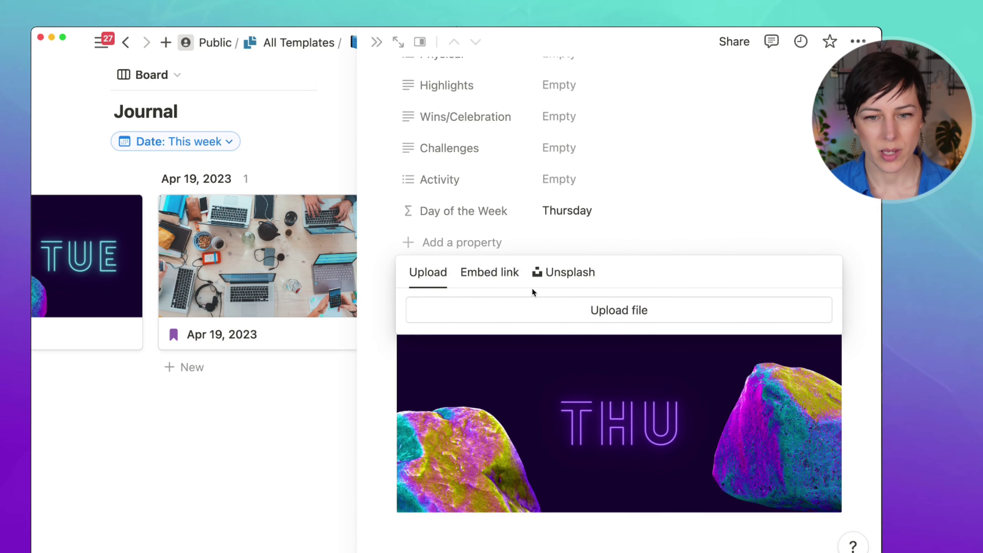
{"action": "left_click", "coordinate": [536, 277]}
{"action": "key", "text": "Escape"}
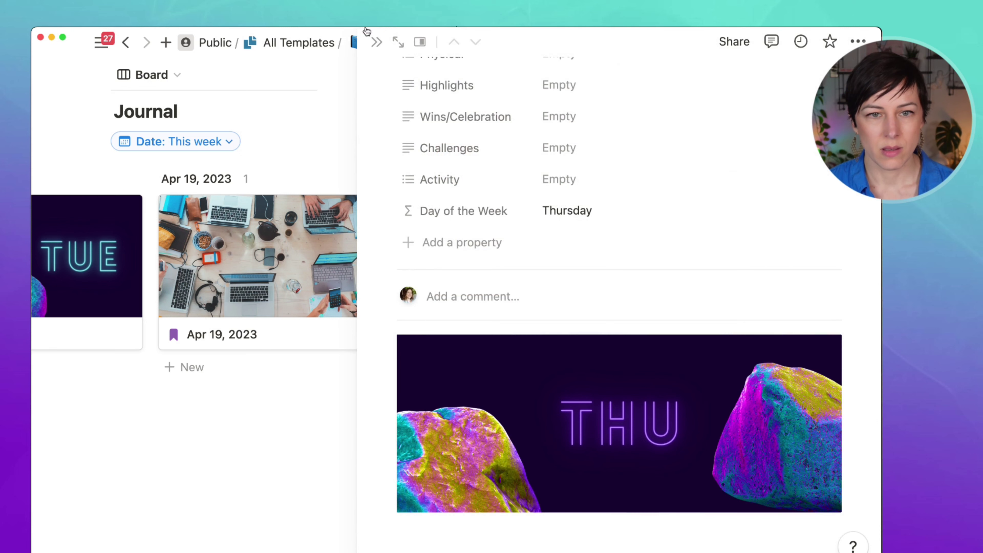
{"action": "scroll", "coordinate": [469, 156], "scroll_direction": "up", "scroll_amount": 10}
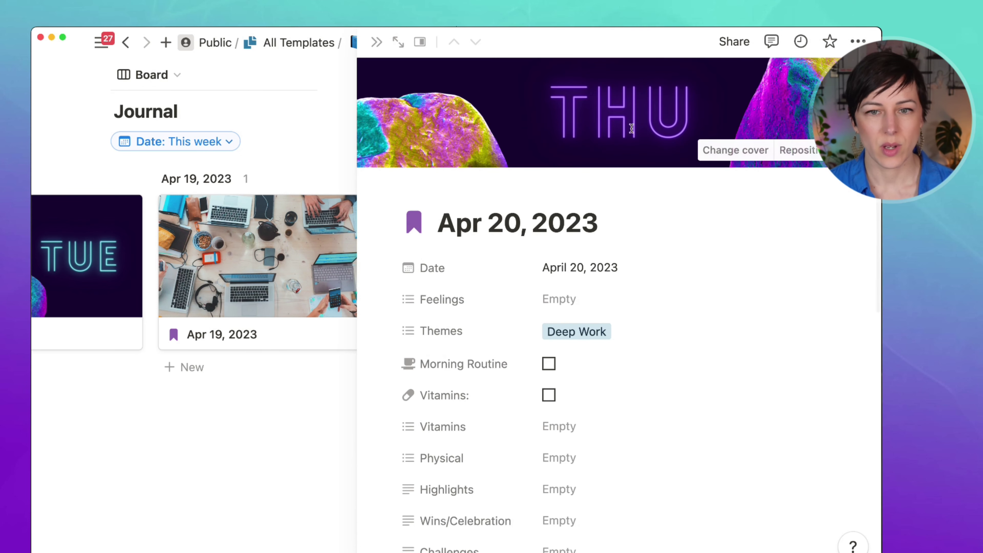
{"action": "scroll", "coordinate": [625, 128], "scroll_direction": "down", "scroll_amount": 10}
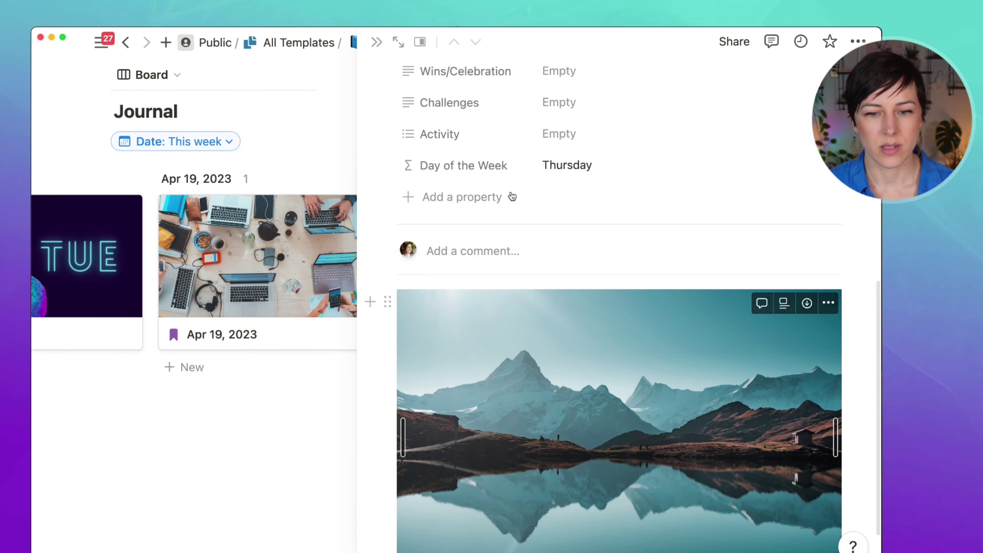
{"action": "left_click", "coordinate": [376, 42]}
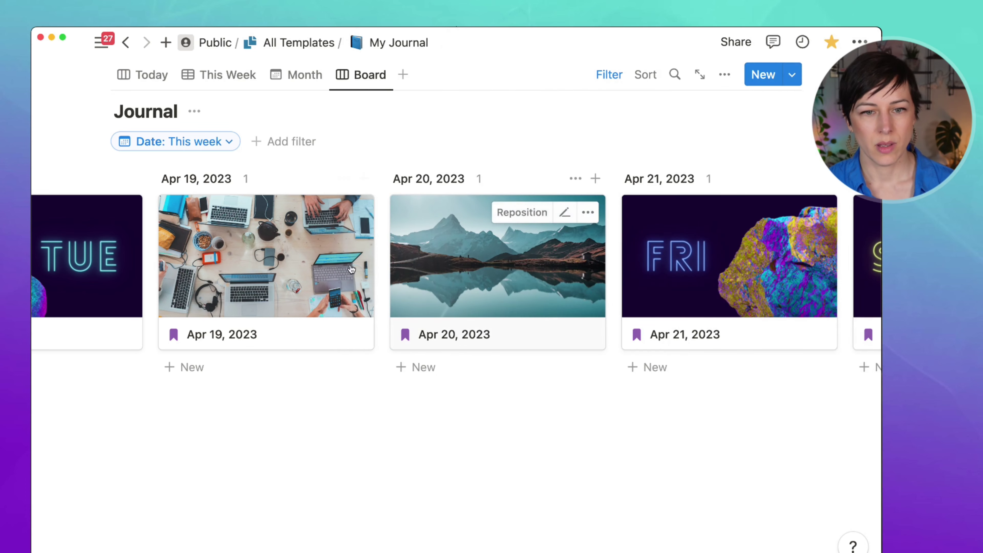
- Show the Feelings, Morning Routine and "Vitamins:" checkbox properties on the weekly board's cards
{"action": "scroll", "coordinate": [351, 269], "scroll_direction": "left", "scroll_amount": 7}
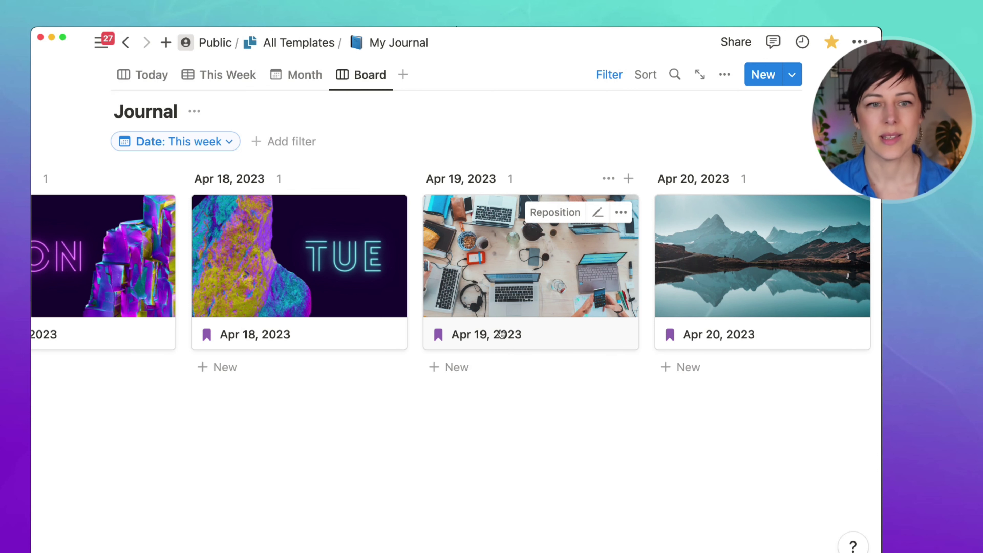
{"action": "scroll", "coordinate": [496, 335], "scroll_direction": "left", "scroll_amount": 5}
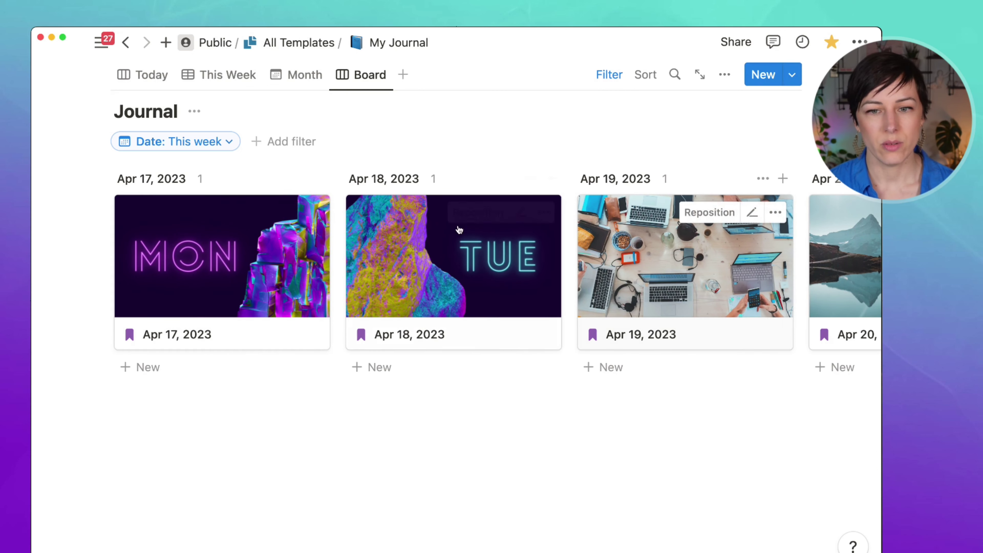
{"action": "scroll", "coordinate": [727, 329], "scroll_direction": "right", "scroll_amount": 10}
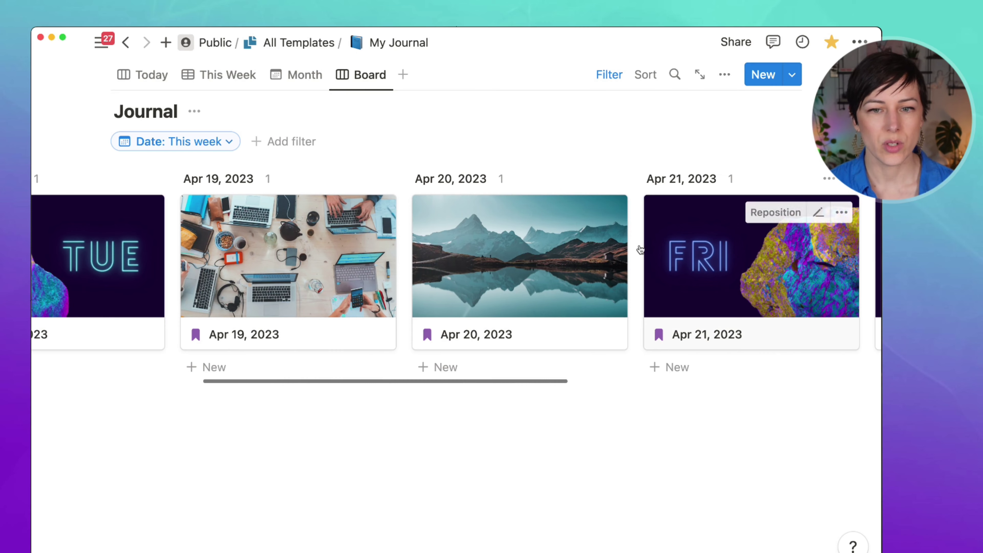
{"action": "scroll", "coordinate": [557, 233], "scroll_direction": "right", "scroll_amount": 15}
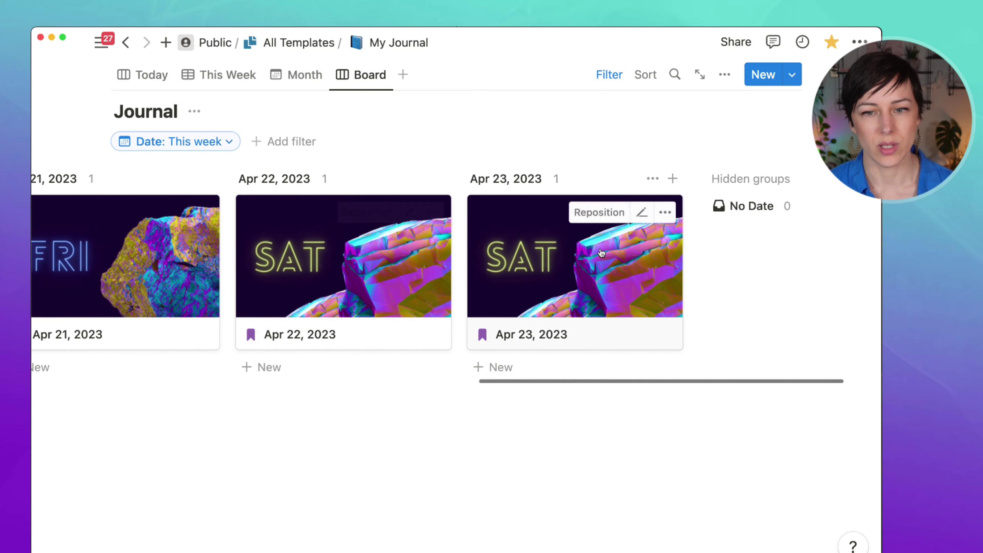
{"action": "scroll", "coordinate": [601, 252], "scroll_direction": "left", "scroll_amount": 20}
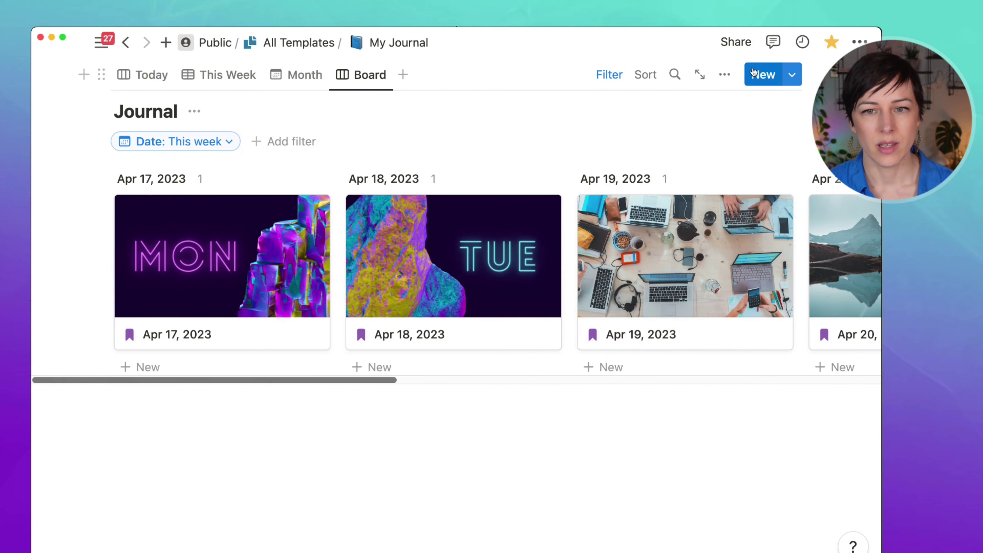
{"action": "left_click", "coordinate": [724, 74]}
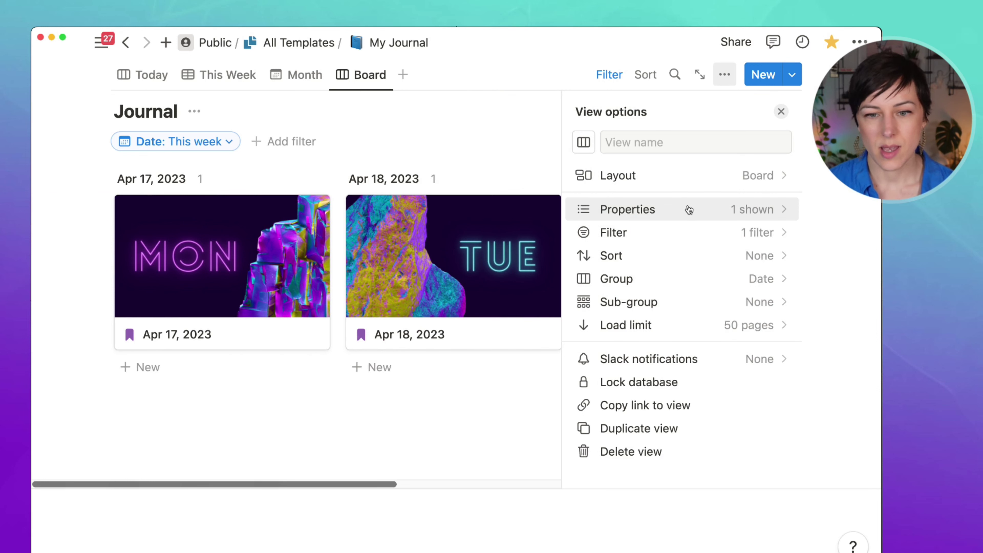
{"action": "left_click", "coordinate": [689, 210]}
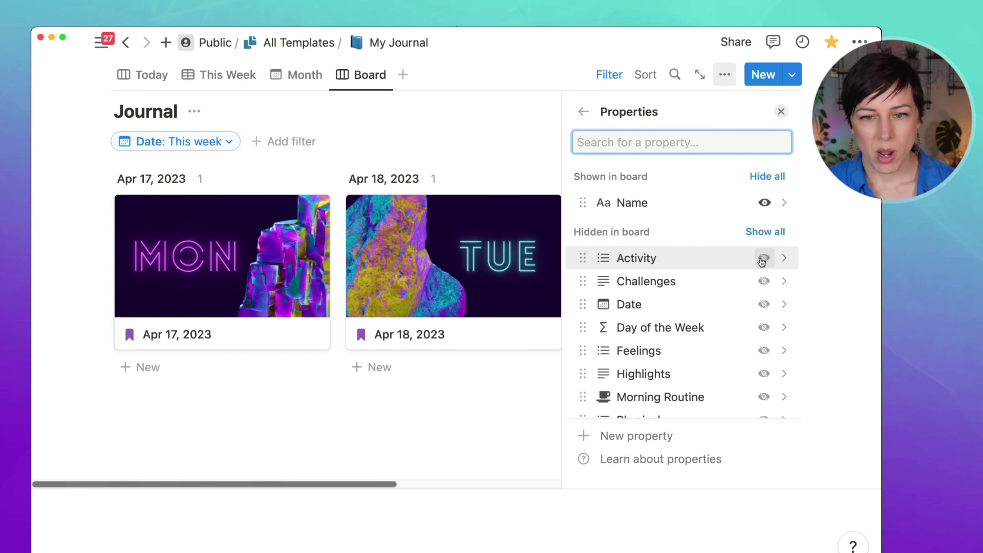
{"action": "scroll", "coordinate": [741, 337], "scroll_direction": "down", "scroll_amount": 1}
{"action": "left_click", "coordinate": [761, 320]}
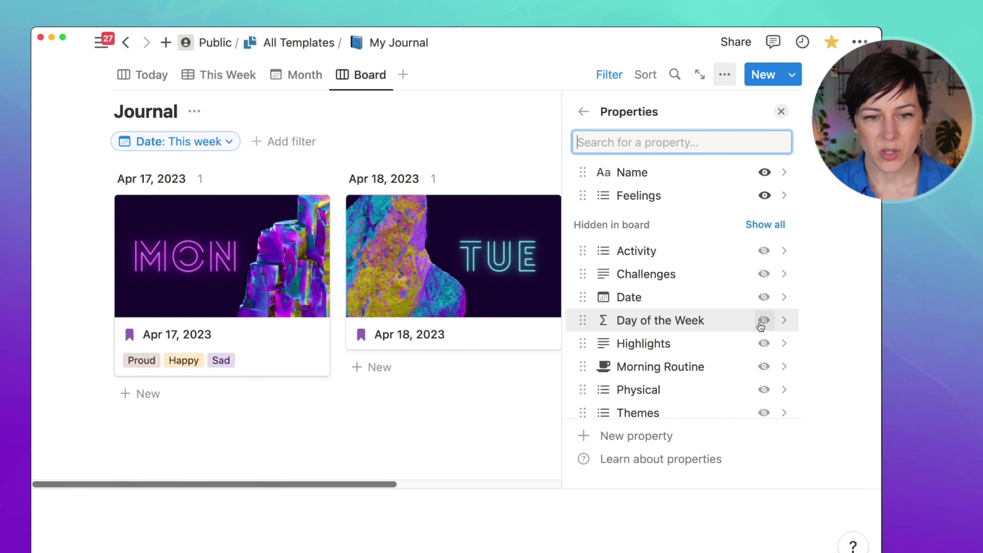
{"action": "left_click", "coordinate": [762, 366]}
{"action": "scroll", "coordinate": [756, 355], "scroll_direction": "down", "scroll_amount": 3}
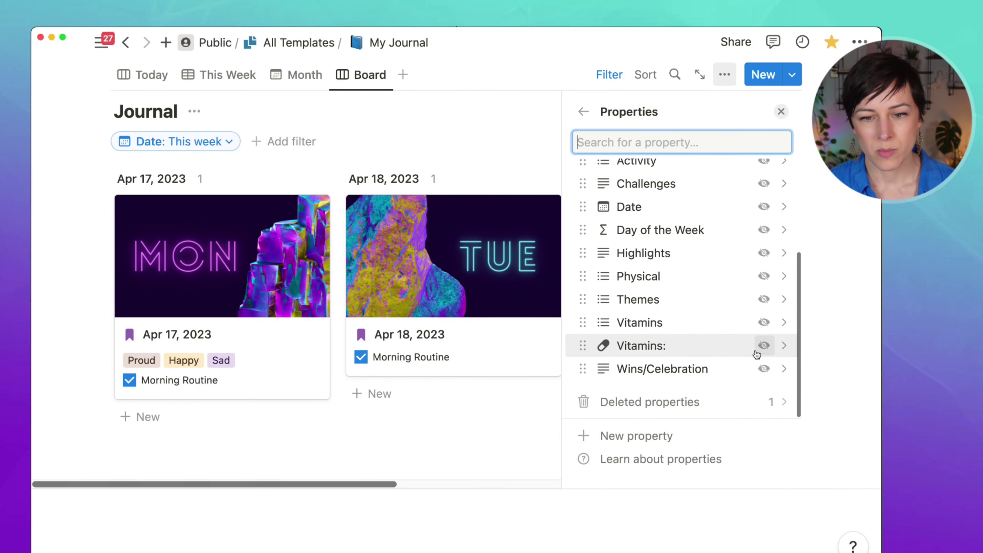
{"action": "left_click", "coordinate": [763, 355]}
- Show Wins/Celebration and Themes on the board's cards as well, and move Themes directly above Feelings
{"action": "scroll", "coordinate": [750, 350], "scroll_direction": "down", "scroll_amount": 3}
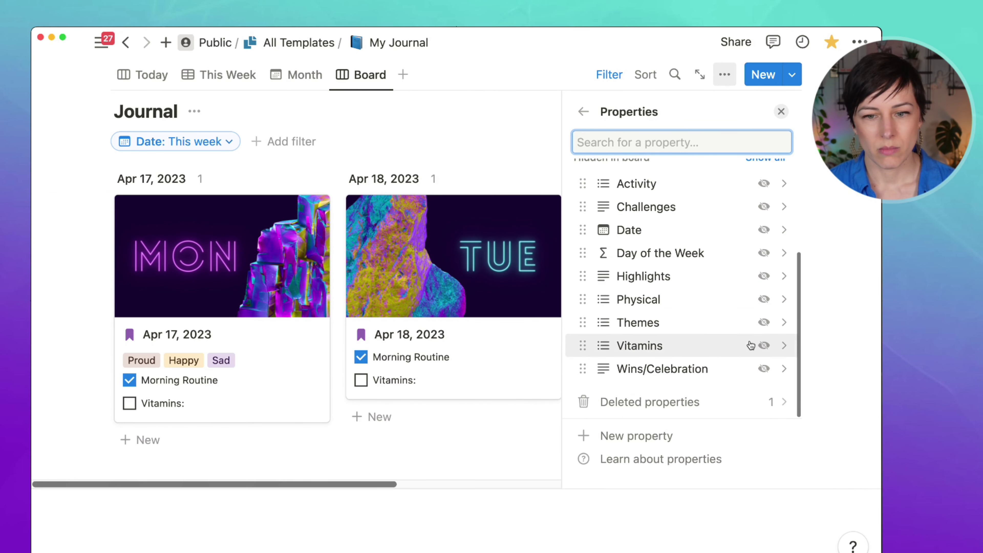
{"action": "left_click", "coordinate": [763, 367]}
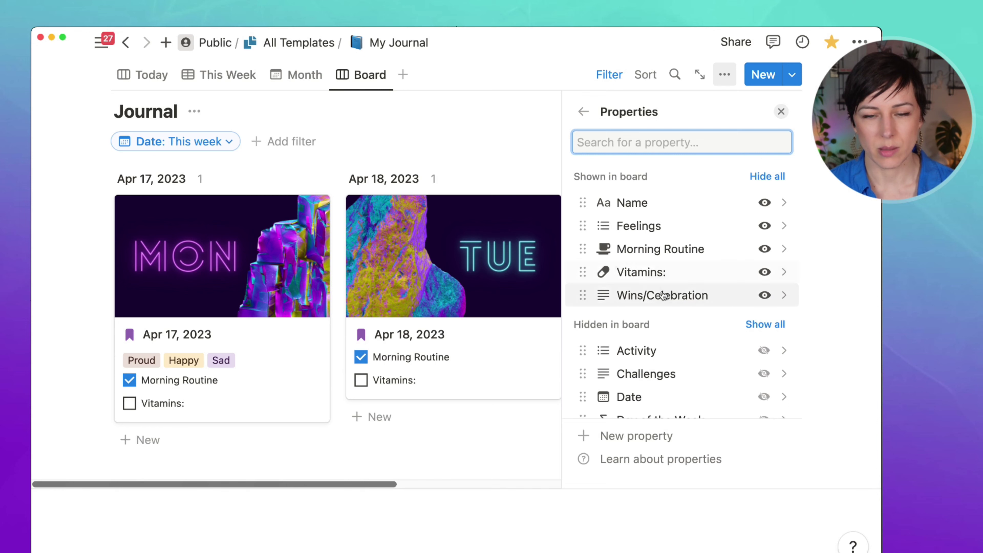
{"action": "scroll", "coordinate": [725, 336], "scroll_direction": "down", "scroll_amount": 3}
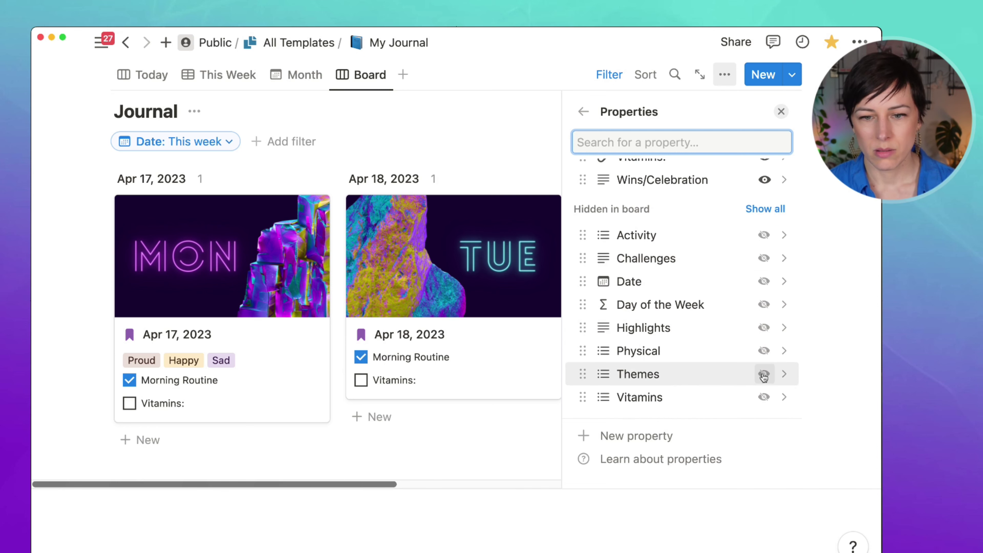
{"action": "left_click", "coordinate": [763, 375]}
{"action": "scroll", "coordinate": [582, 248], "scroll_direction": "up", "scroll_amount": 3}
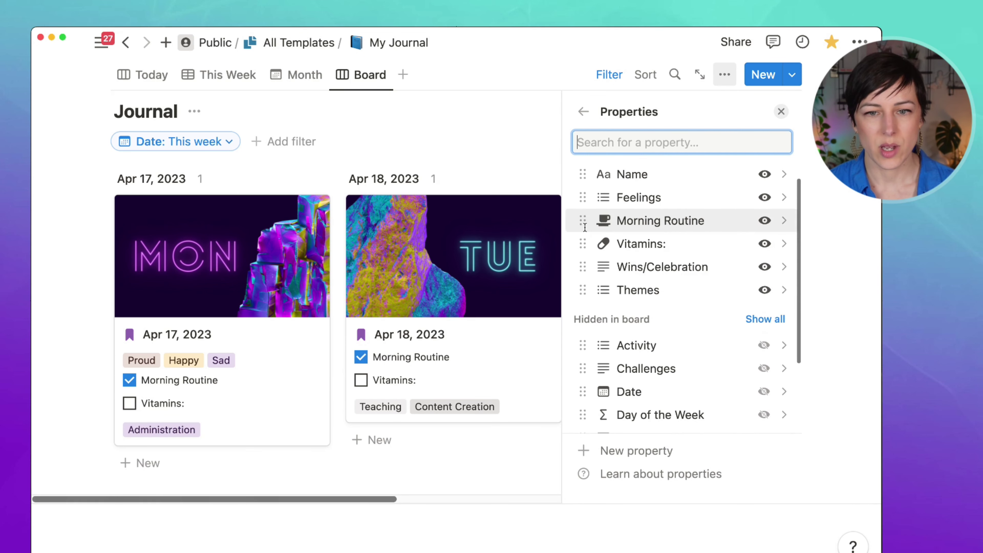
{"action": "left_click_drag", "start_coordinate": [583, 290], "coordinate": [583, 198]}
{"action": "left_click", "coordinate": [477, 316]}
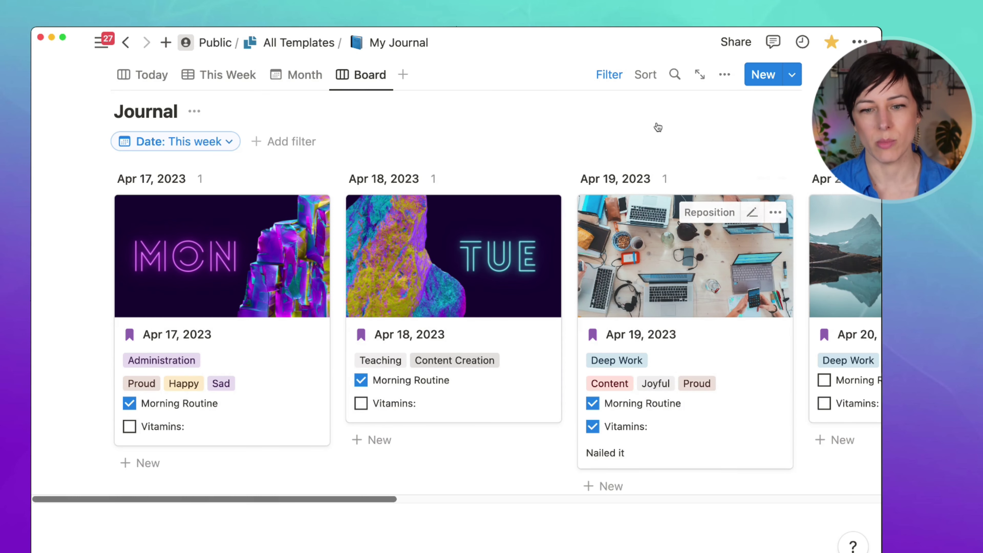
- Set the weekly board's card size to Small
{"action": "left_click", "coordinate": [725, 74]}
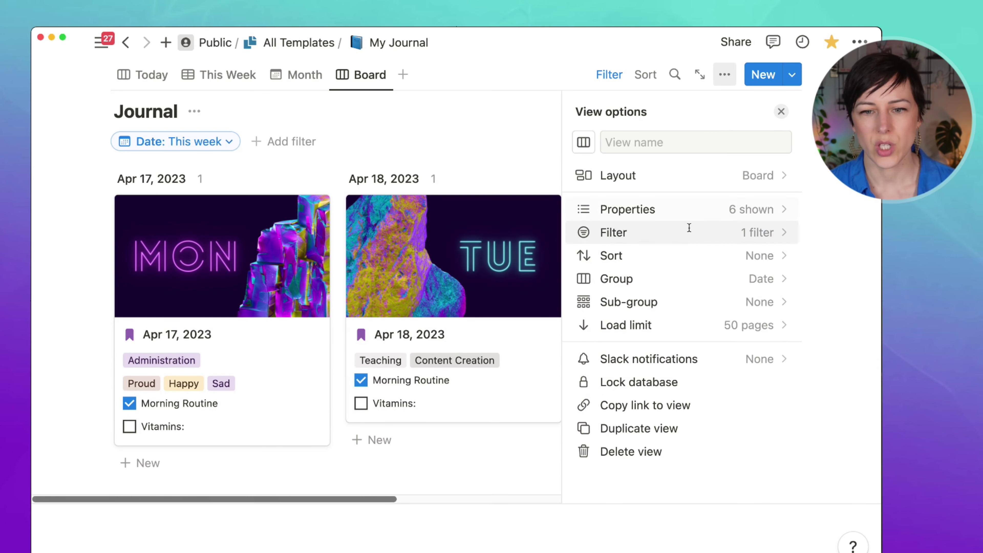
{"action": "left_click", "coordinate": [690, 280]}
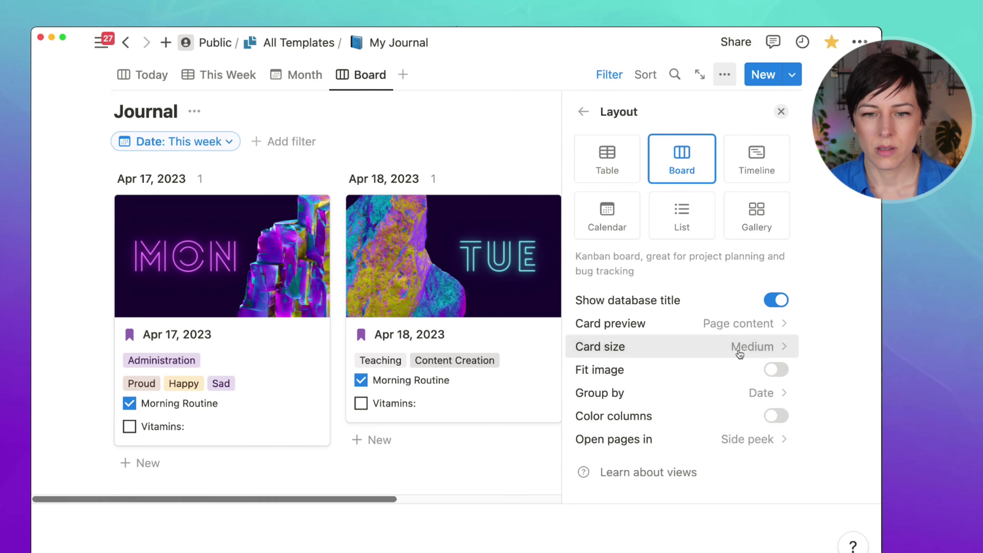
{"action": "left_click", "coordinate": [737, 348]}
{"action": "left_click", "coordinate": [701, 378]}
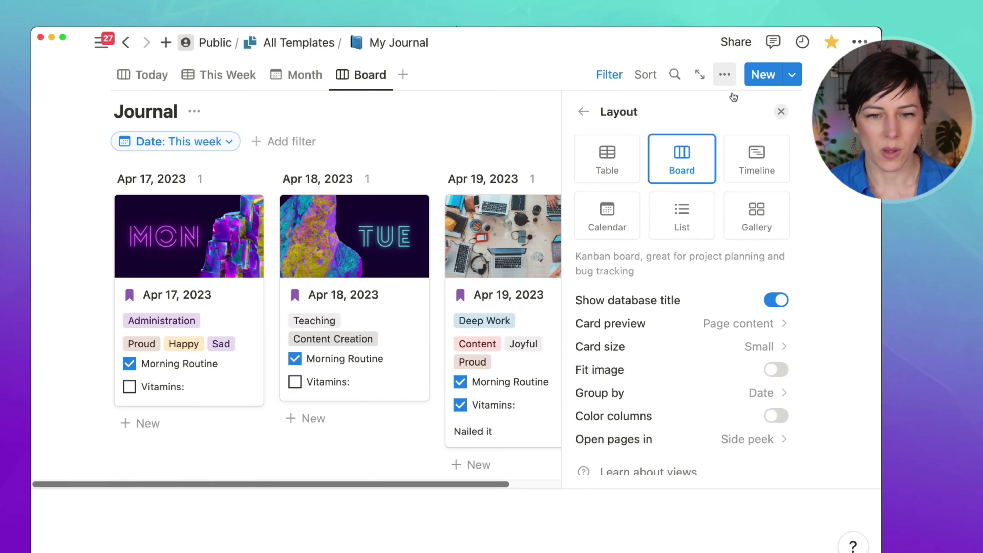
{"action": "left_click", "coordinate": [781, 112]}
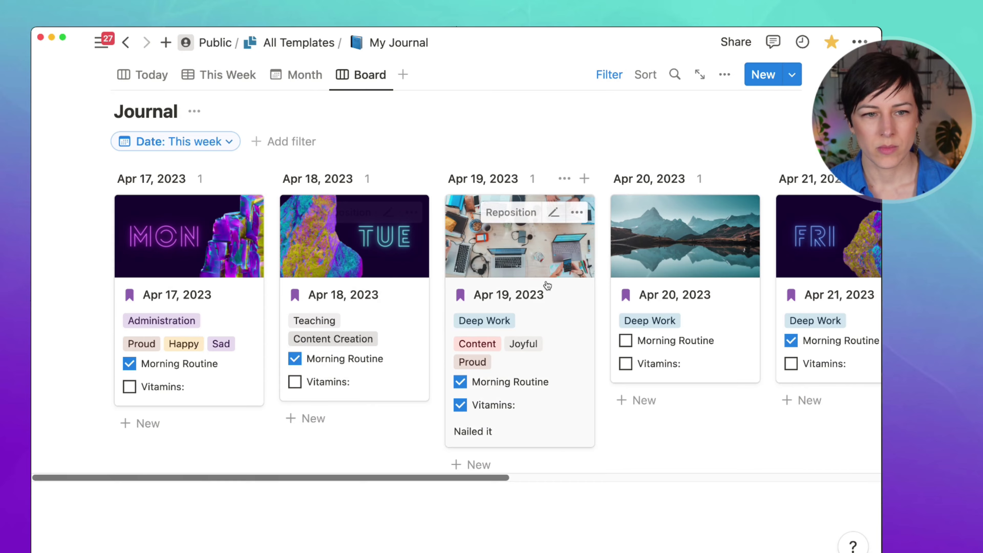
- Review the board's cards across the whole week and zoom the page out to fit more day columns
{"action": "scroll", "coordinate": [546, 283], "scroll_direction": "right", "scroll_amount": 10}
{"action": "scroll", "coordinate": [549, 283], "scroll_direction": "right", "scroll_amount": 5}
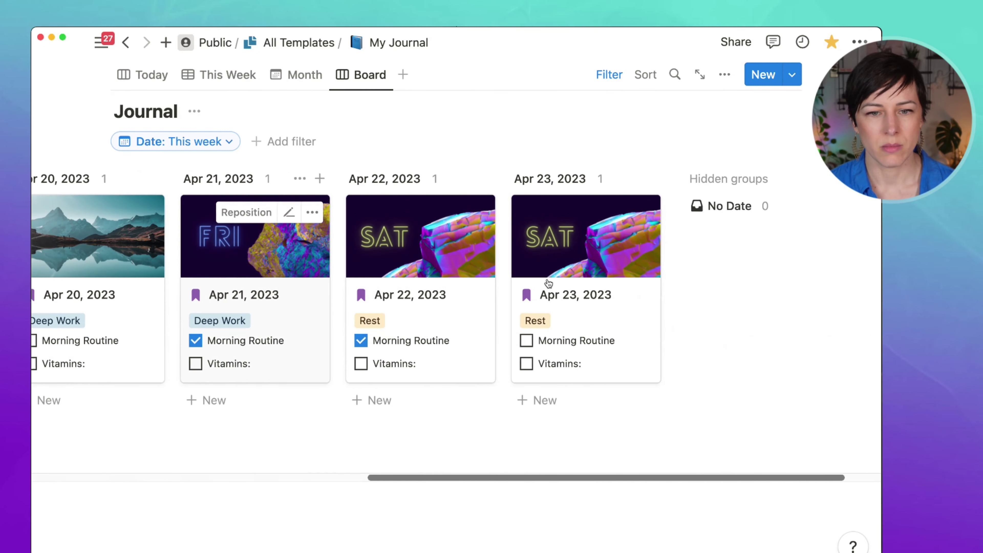
{"action": "scroll", "coordinate": [542, 281], "scroll_direction": "left", "scroll_amount": 15}
{"action": "key", "text": "super+minus"}
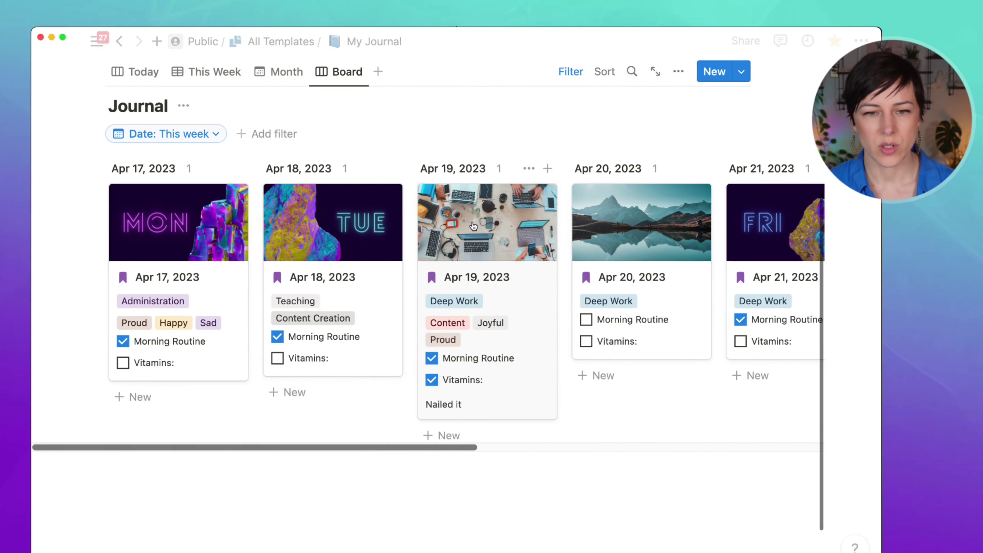
{"action": "key", "text": "super+minus"}
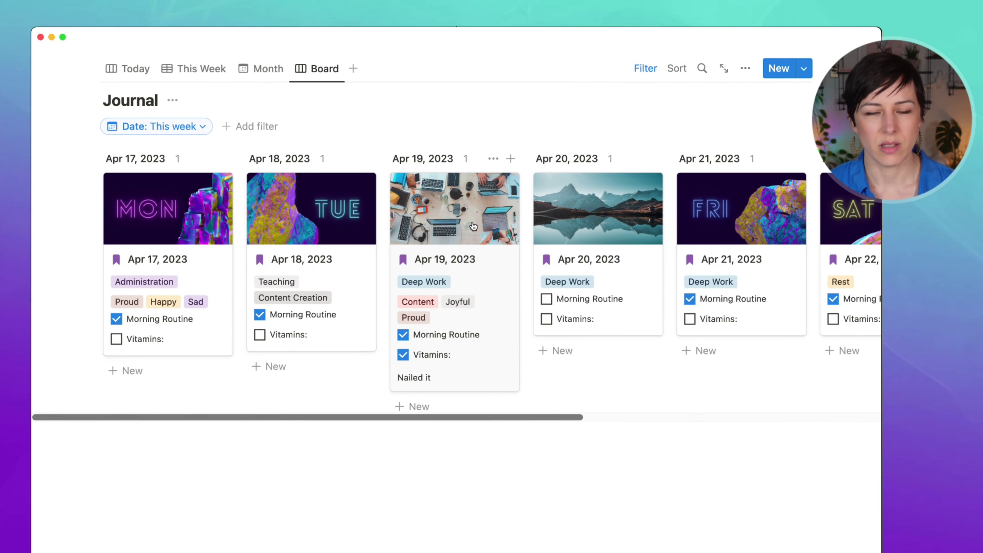
{"action": "key", "text": "super+plus"}
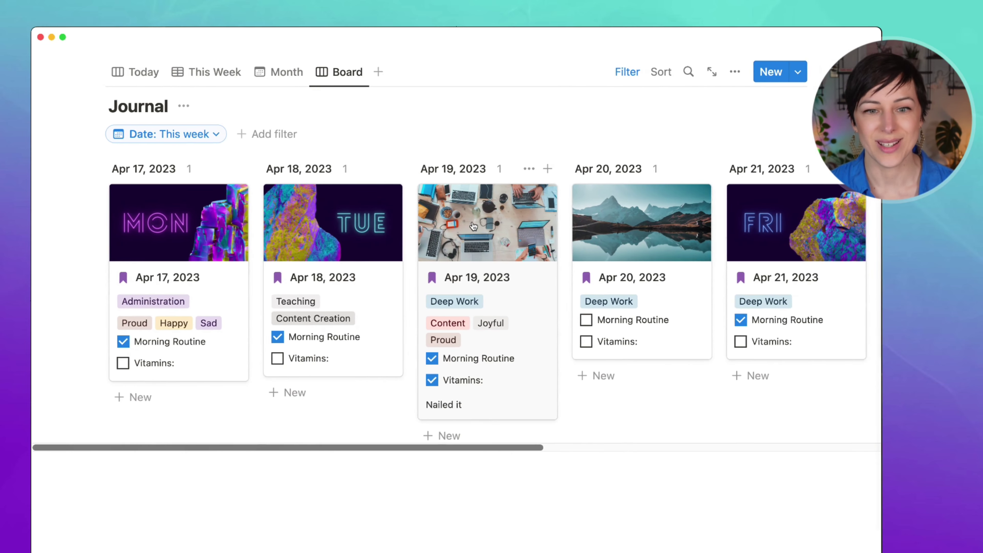
- Zoom the weekly board back in, review the rest of the week and tick "Vitamins:" on the Apr 17 and Apr 18 cards
{"action": "key", "text": "super+plus"}
{"action": "scroll", "coordinate": [575, 338], "scroll_direction": "right", "scroll_amount": 12}
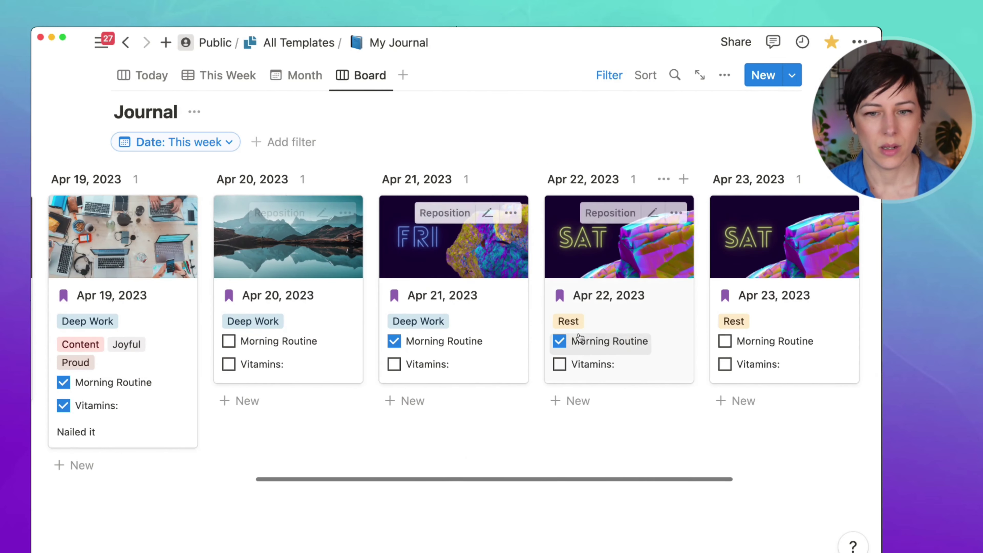
{"action": "scroll", "coordinate": [577, 336], "scroll_direction": "left", "scroll_amount": 11}
{"action": "scroll", "coordinate": [579, 334], "scroll_direction": "left", "scroll_amount": 2}
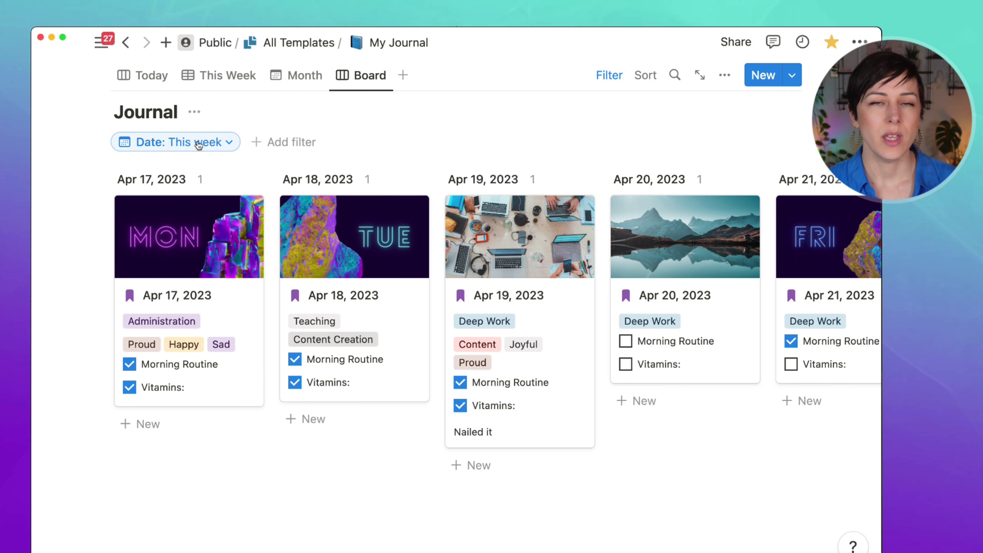
- Compare the journal's Today, This Week, Month and Board views, then return to Today
{"action": "left_click", "coordinate": [146, 81]}
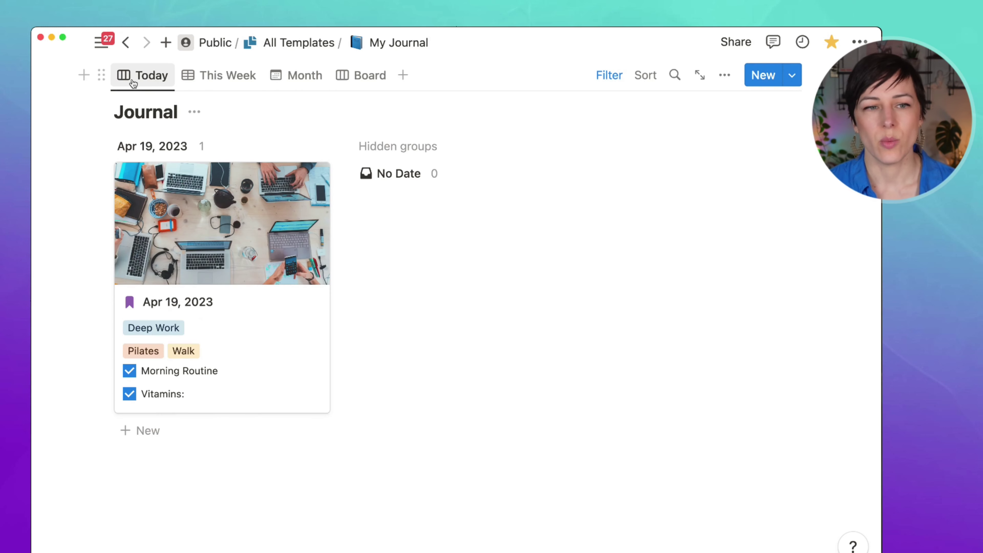
{"action": "left_click", "coordinate": [214, 80]}
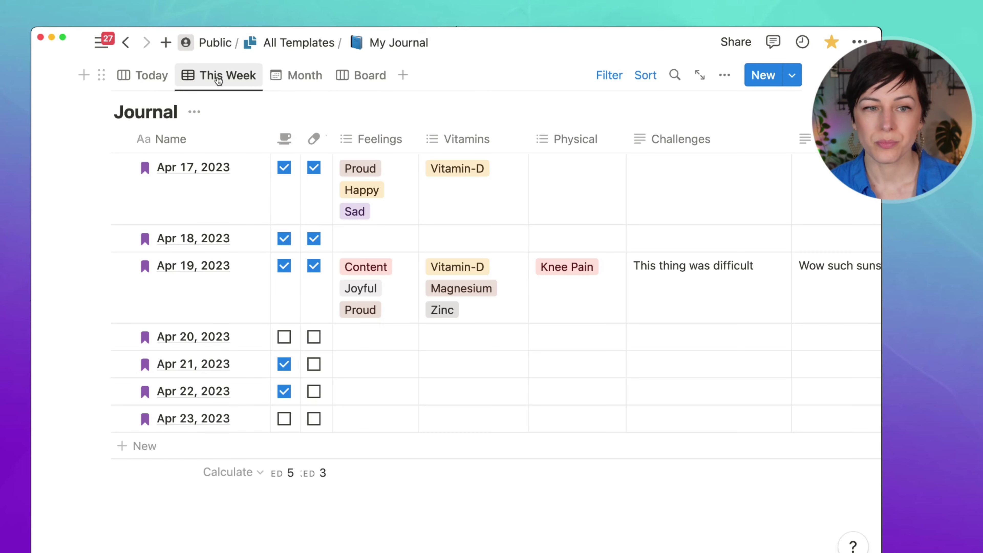
{"action": "left_click", "coordinate": [294, 82]}
{"action": "left_click", "coordinate": [361, 81]}
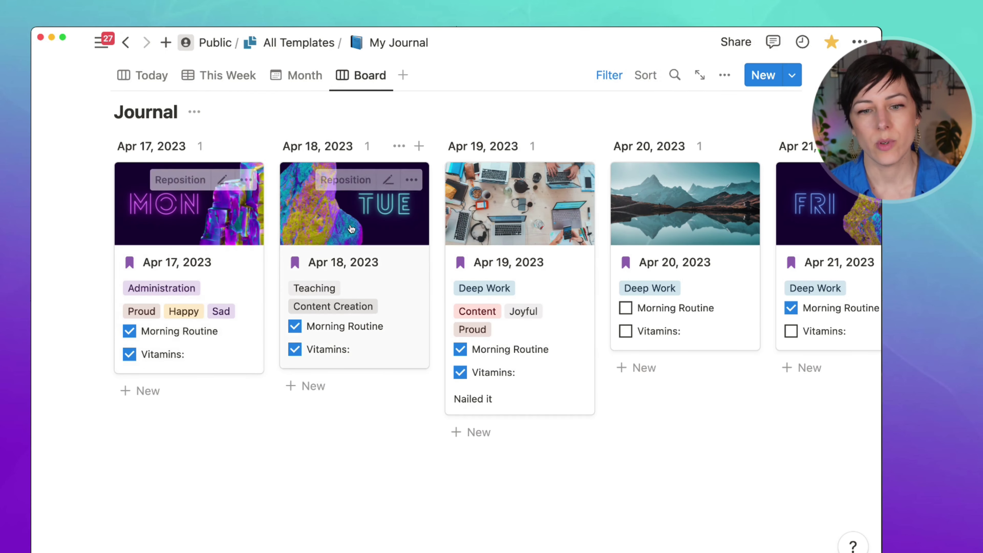
{"action": "left_click", "coordinate": [152, 76]}
- In the This Week table, calculate Percent checked for Morning Routine and "Vitamins:" and widen both columns
{"action": "left_click", "coordinate": [217, 76]}
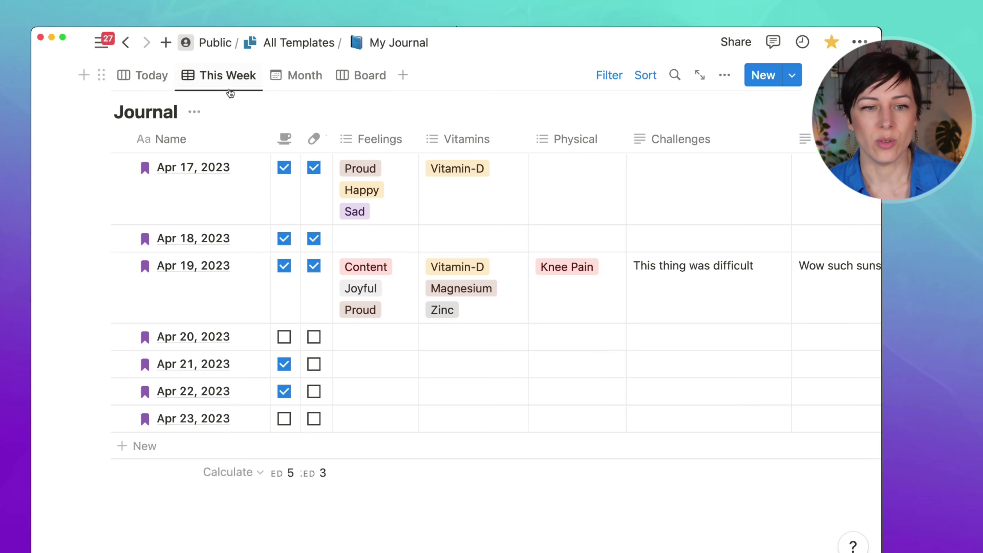
{"action": "left_click", "coordinate": [288, 480]}
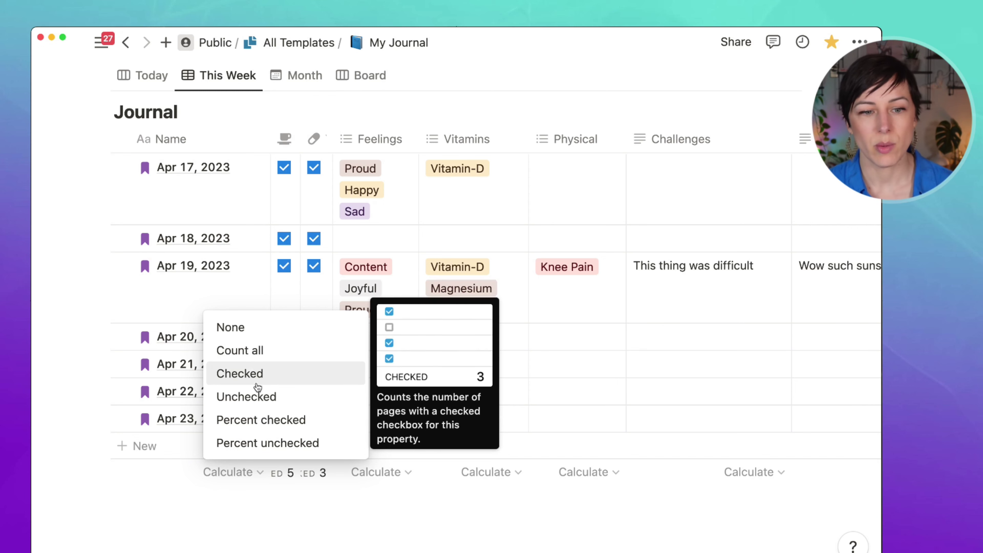
{"action": "left_click", "coordinate": [257, 423]}
{"action": "left_click_drag", "start_coordinate": [302, 138], "coordinate": [382, 136]}
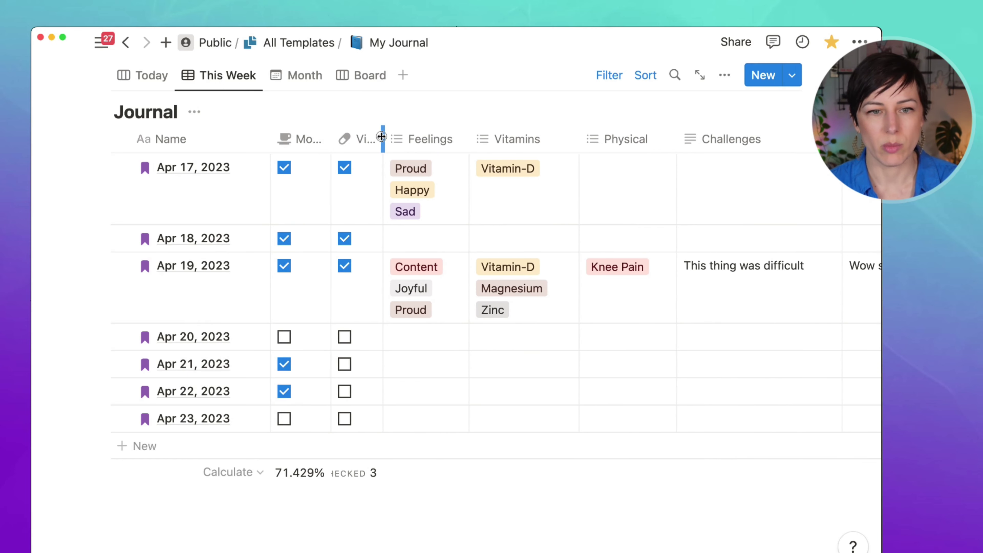
{"action": "left_click", "coordinate": [363, 477]}
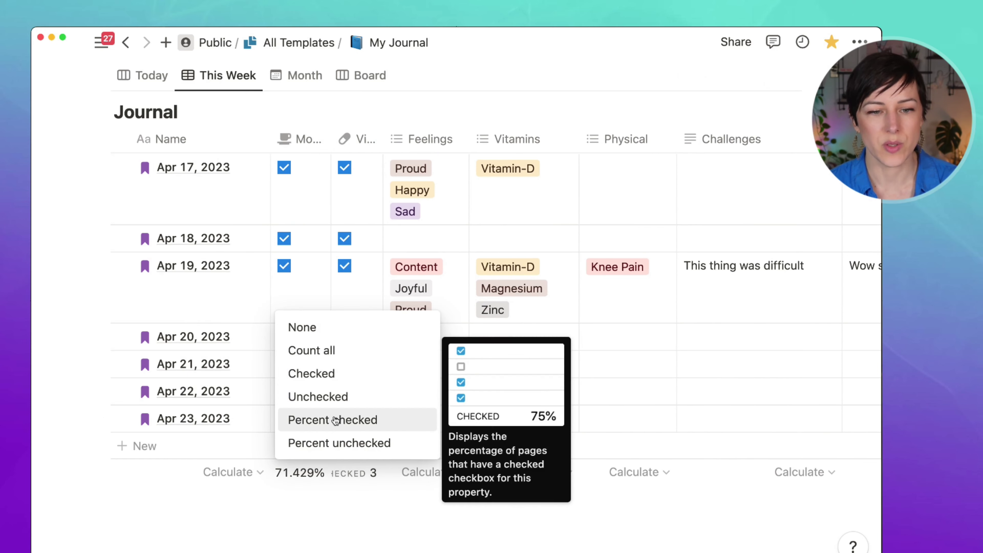
{"action": "left_click", "coordinate": [332, 420]}
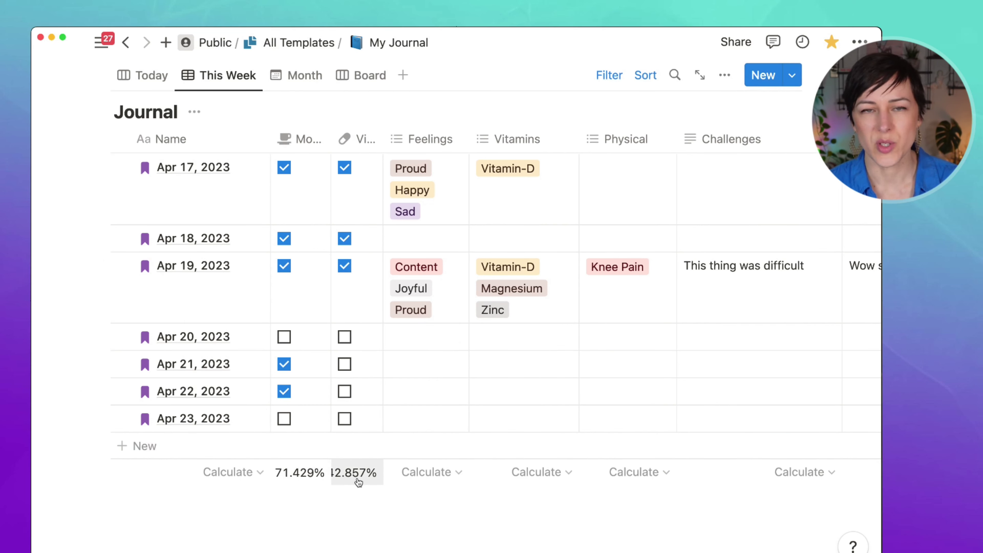
- Change the calculation under the "Vitamins:" and Morning Routine columns to Count all
{"action": "left_click", "coordinate": [330, 479]}
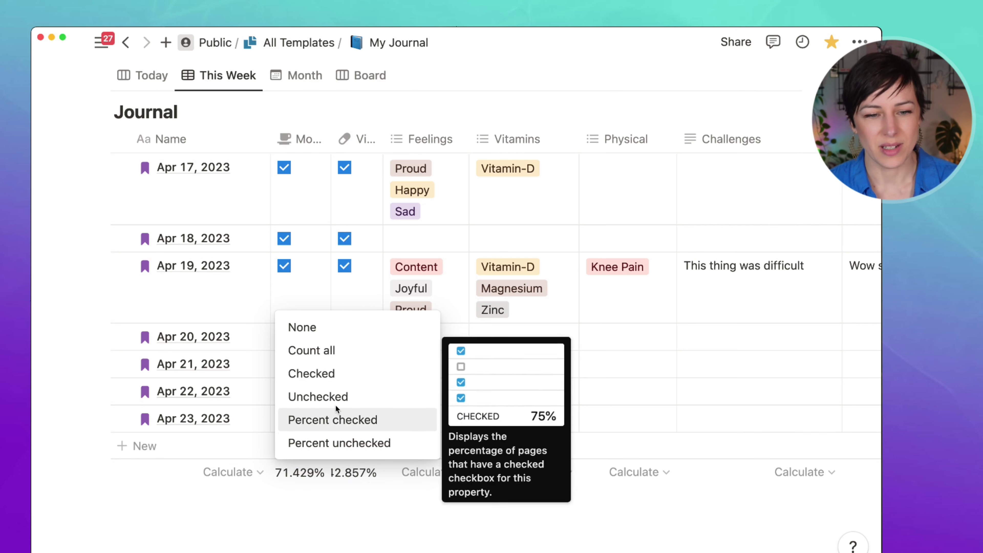
{"action": "left_click", "coordinate": [341, 351]}
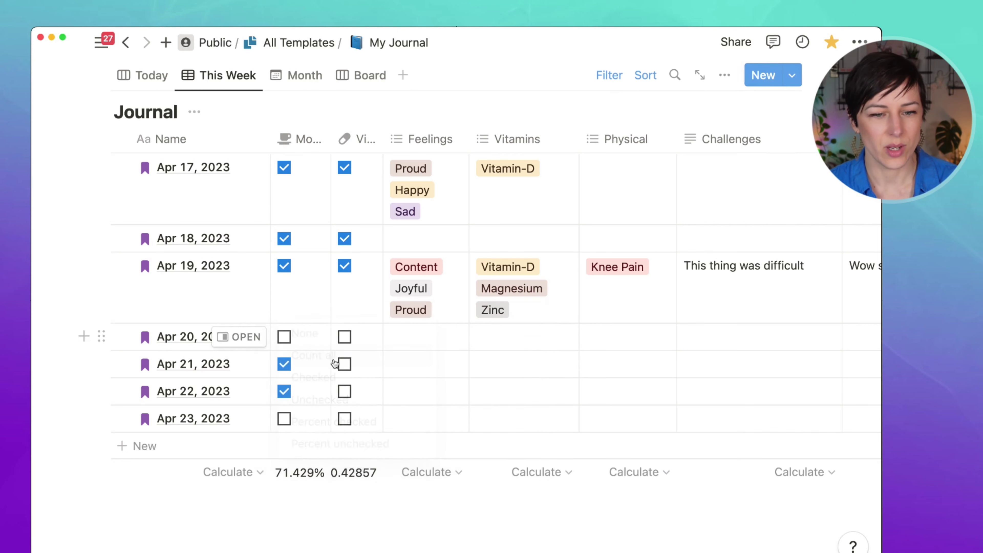
{"action": "left_click", "coordinate": [300, 472]}
{"action": "left_click", "coordinate": [294, 359]}
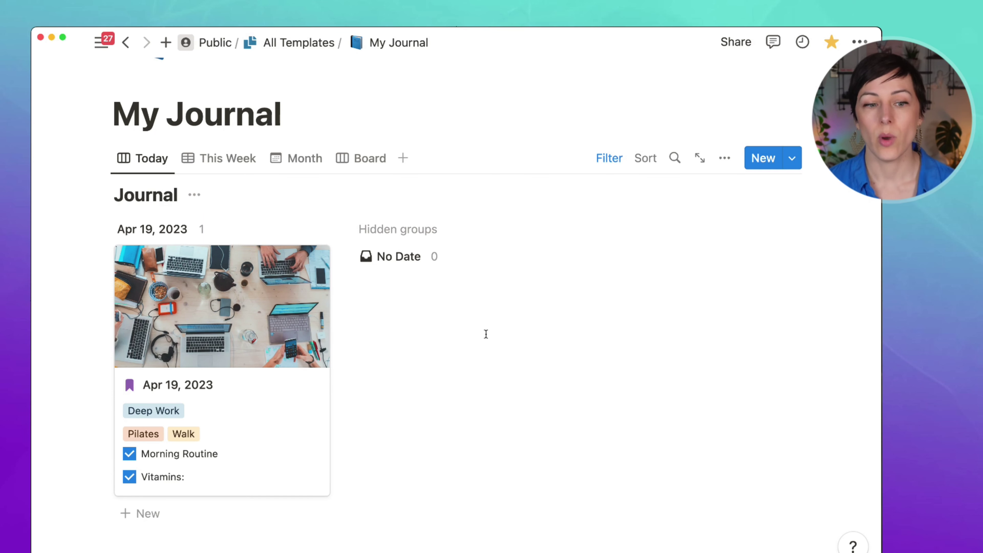
- Open the Apr 19, 2023 entry from the Today view, inspect its Vitamins options and close it without changes
{"action": "left_click", "coordinate": [246, 466]}
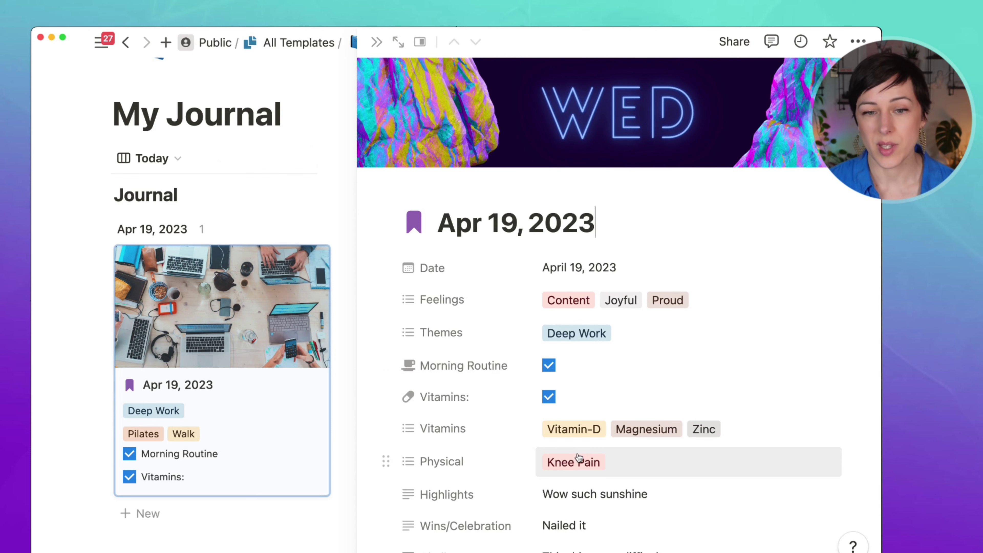
{"action": "left_click", "coordinate": [747, 434]}
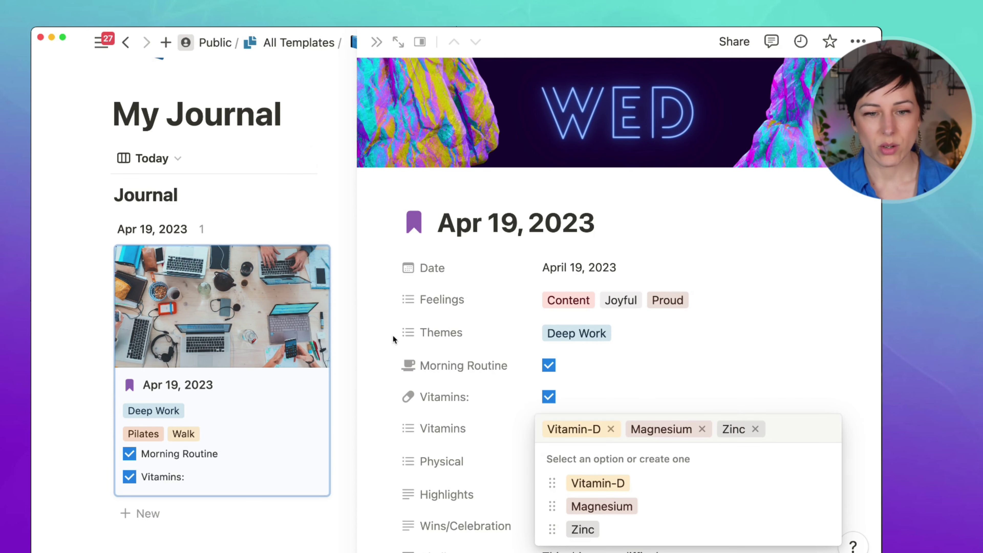
{"action": "left_click", "coordinate": [386, 330]}
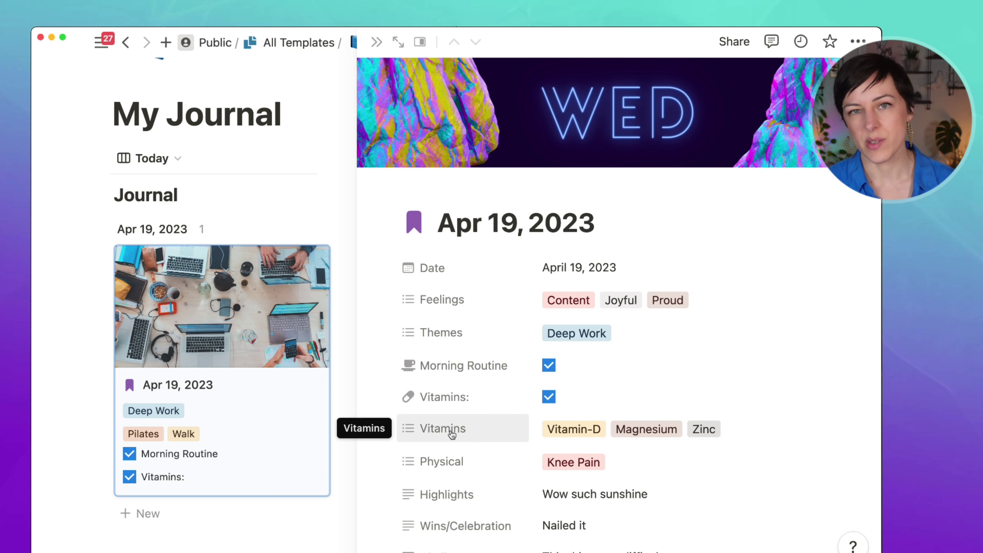
{"action": "left_click", "coordinate": [377, 42]}
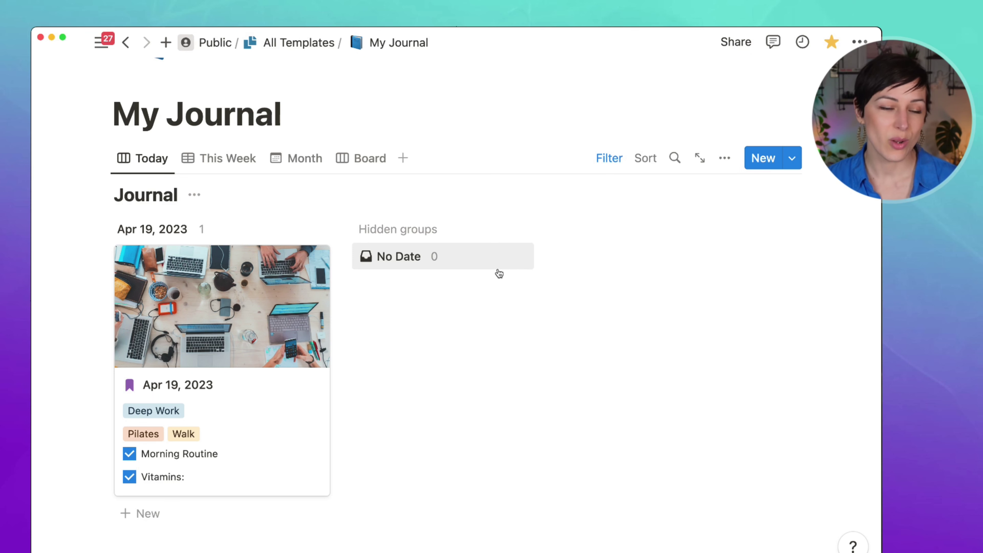
- Look through the This Week, Month, Board and Today views again, finishing on This Week
{"action": "left_click", "coordinate": [214, 158]}
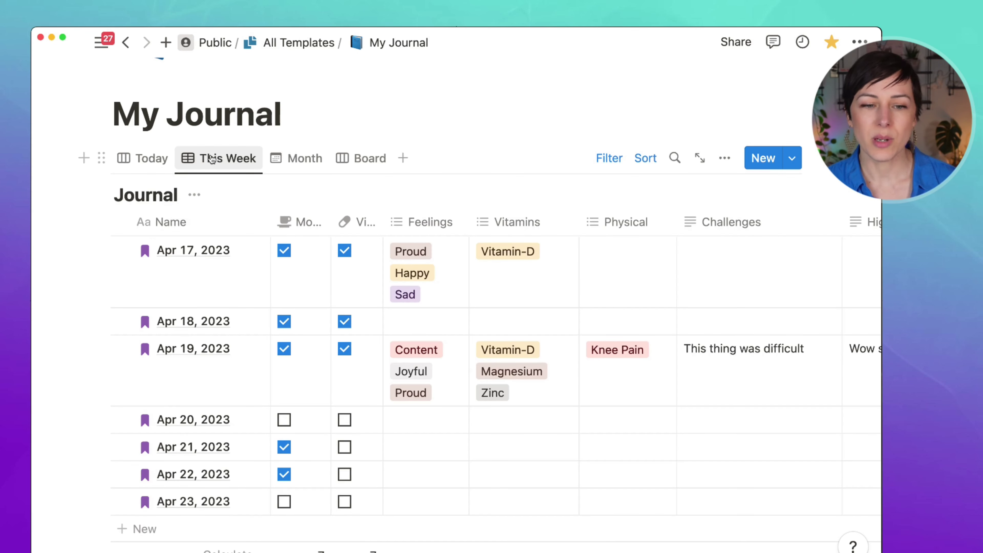
{"action": "left_click", "coordinate": [310, 162]}
{"action": "left_click", "coordinate": [336, 162]}
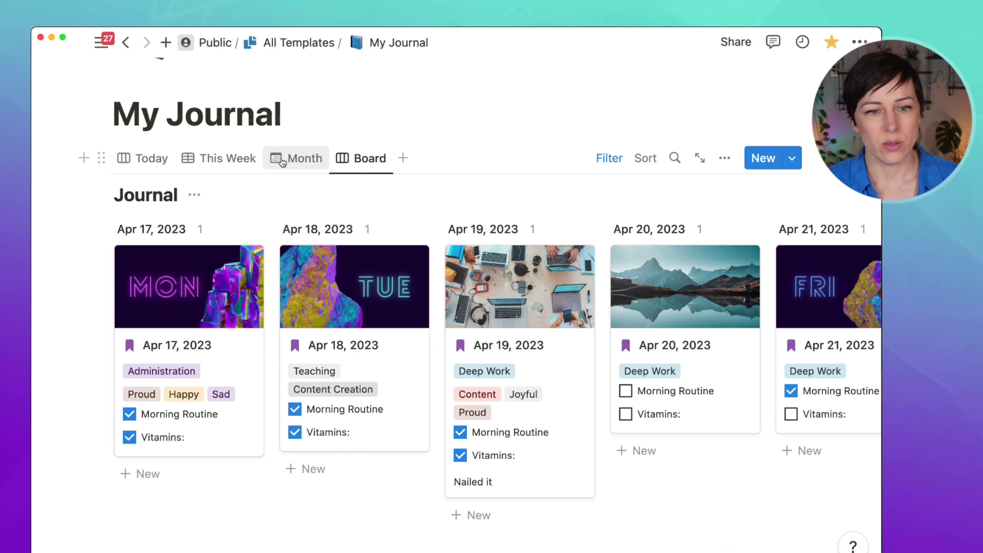
{"action": "left_click", "coordinate": [154, 162]}
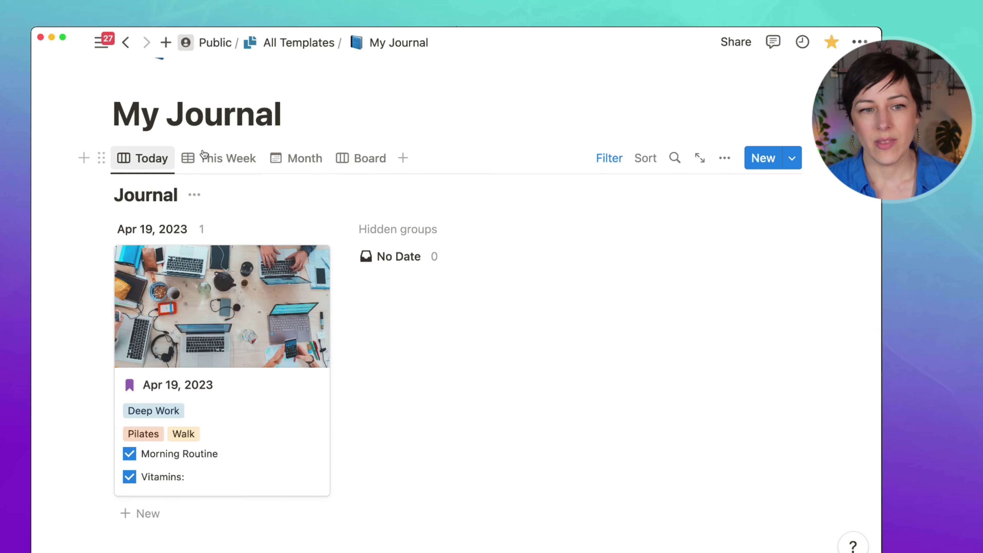
{"action": "left_click", "coordinate": [229, 164]}
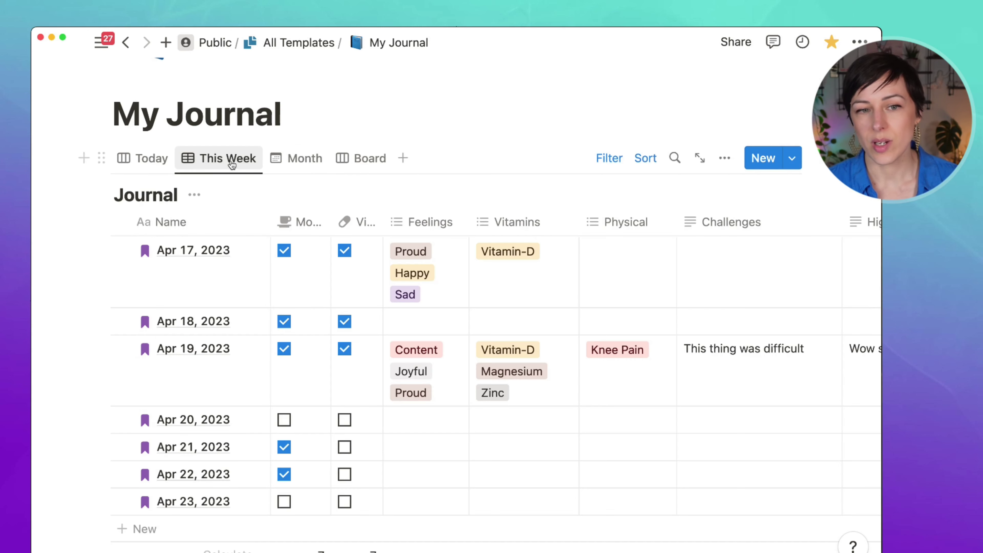